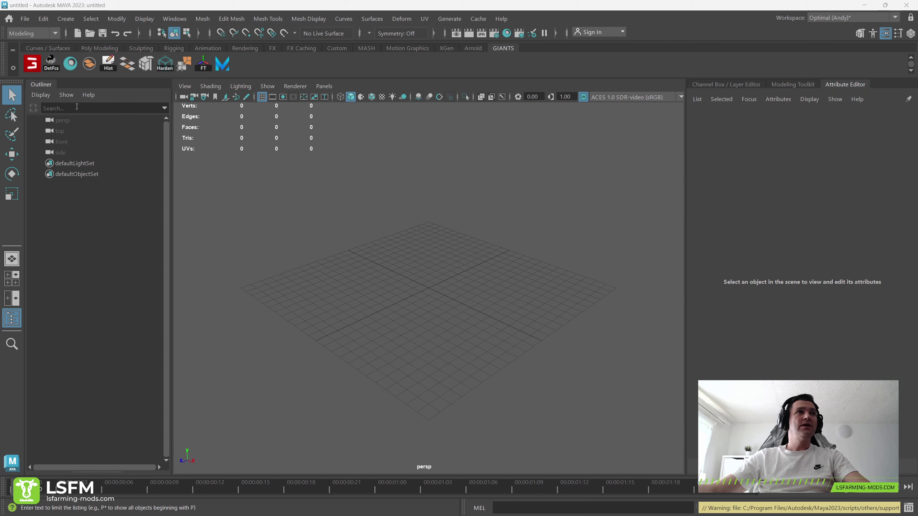
Step: Open the mkk250.mb kettle scene from the MKK250 project folder
click(28, 20)
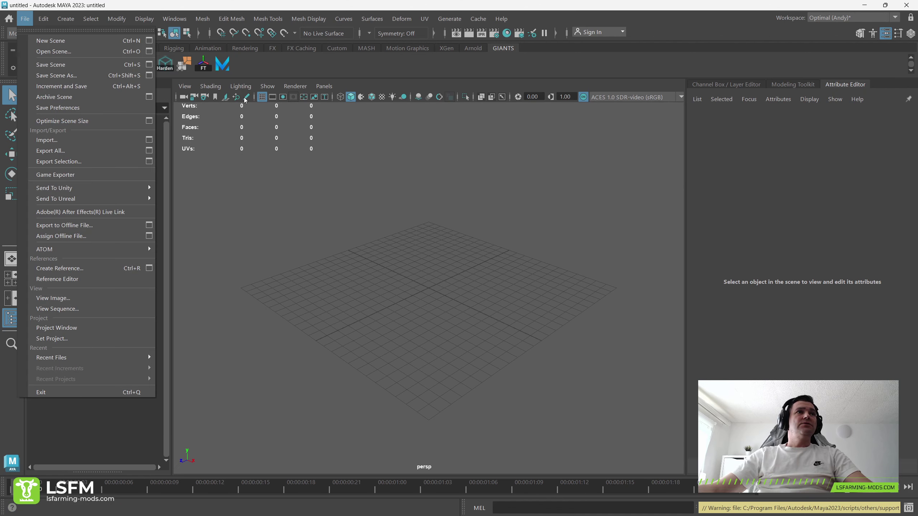
click(51, 51)
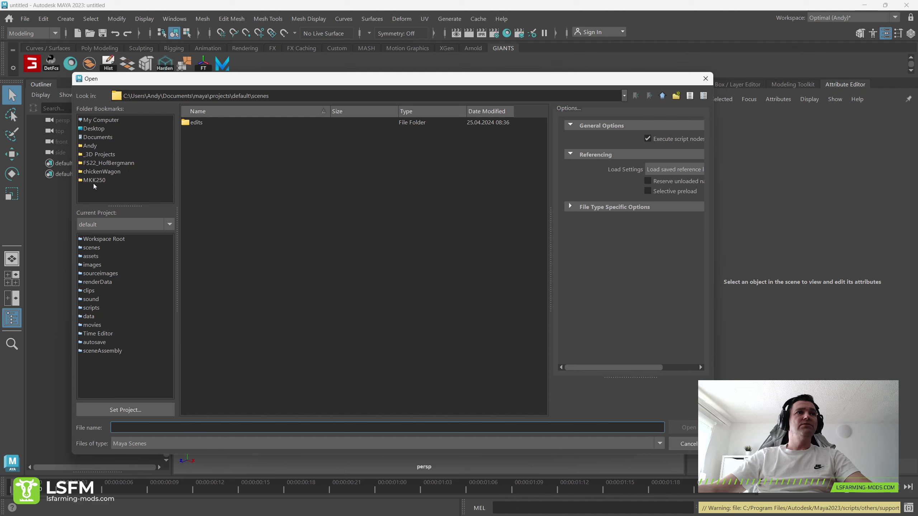
click(93, 182)
double_click(198, 141)
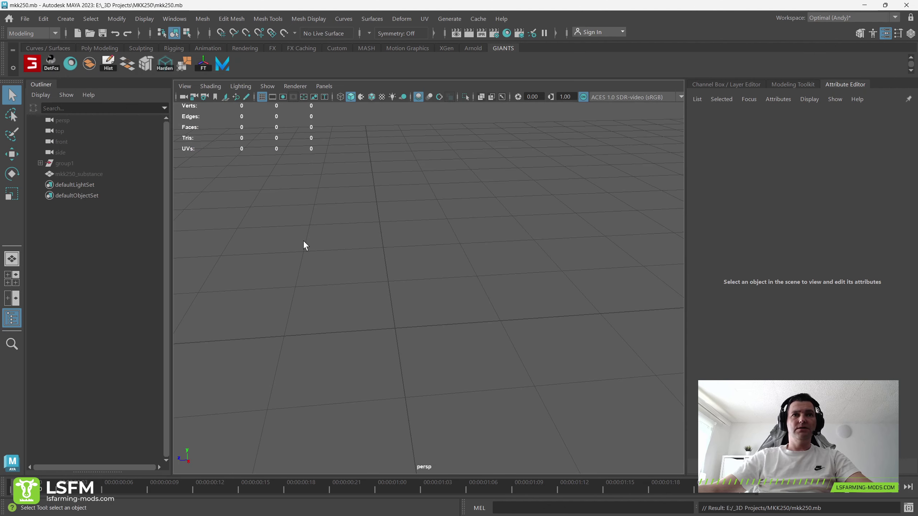
Step: Show group1 in the viewport and hide the mkk250_substance mesh
click(64, 164)
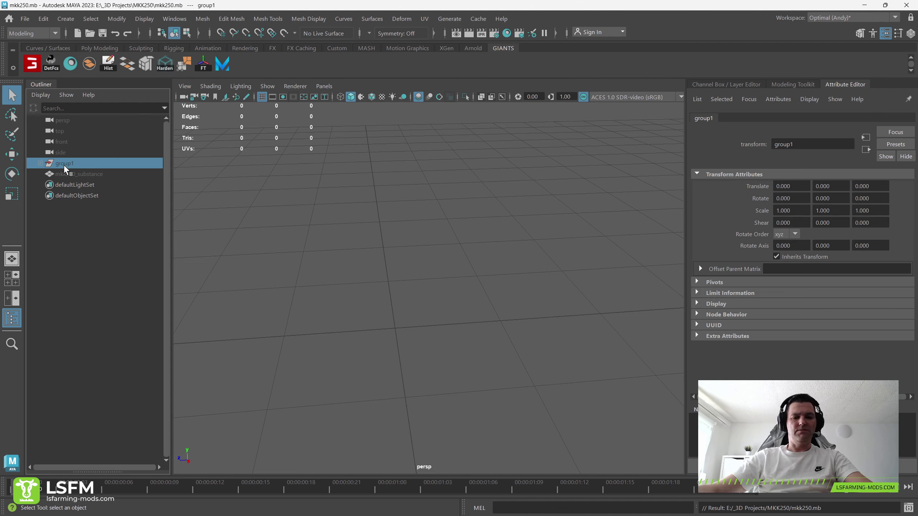
key(h)
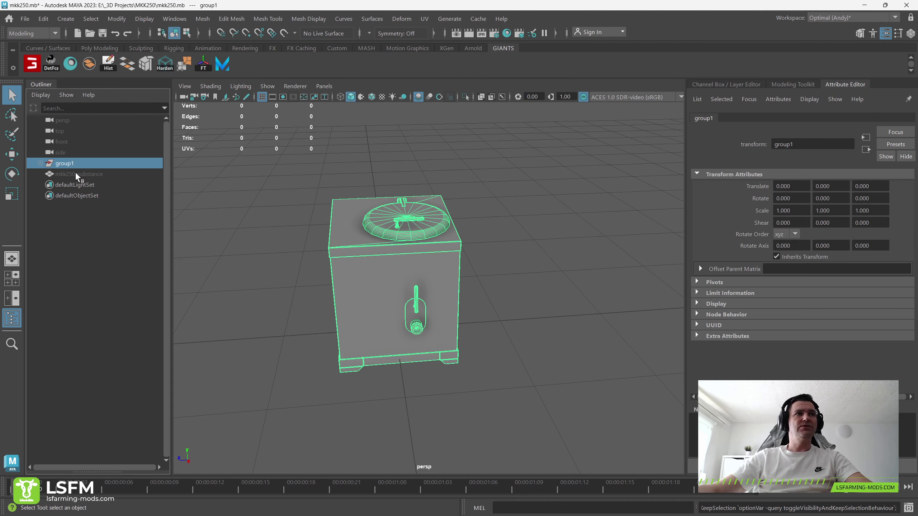
click(69, 173)
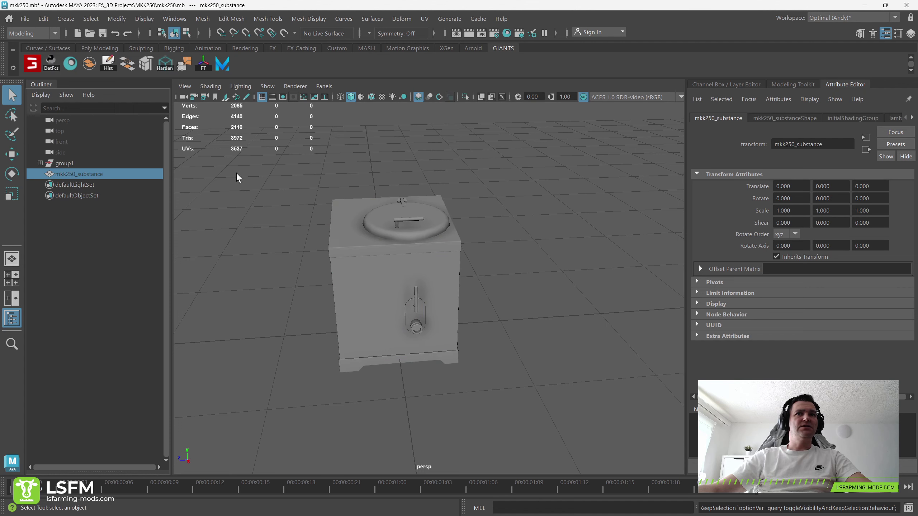
key(ctrl+h)
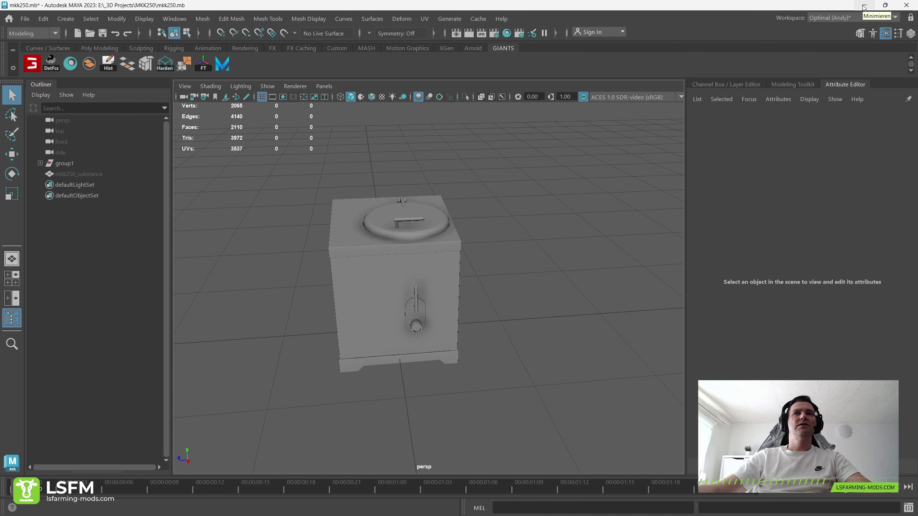
Step: Minimize Maya and launch Adobe Substance 3D Painter from its desktop shortcut
click(864, 6)
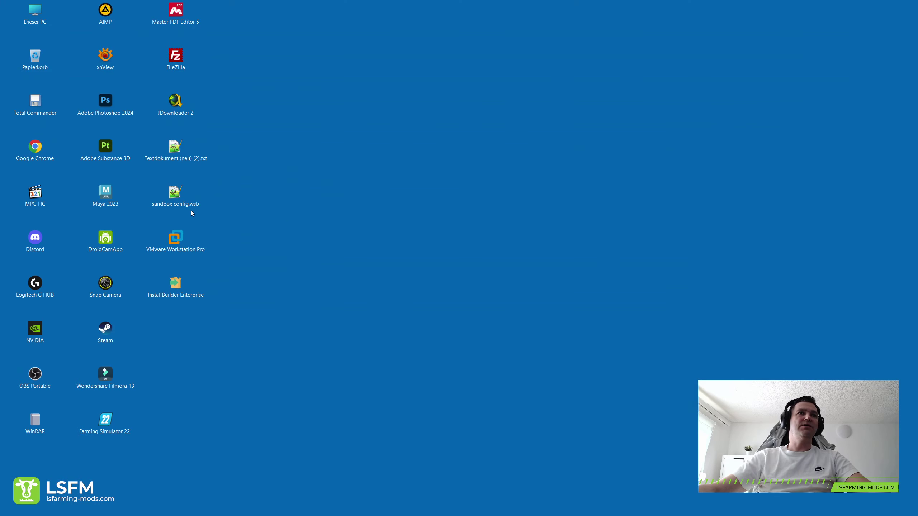
double_click(102, 153)
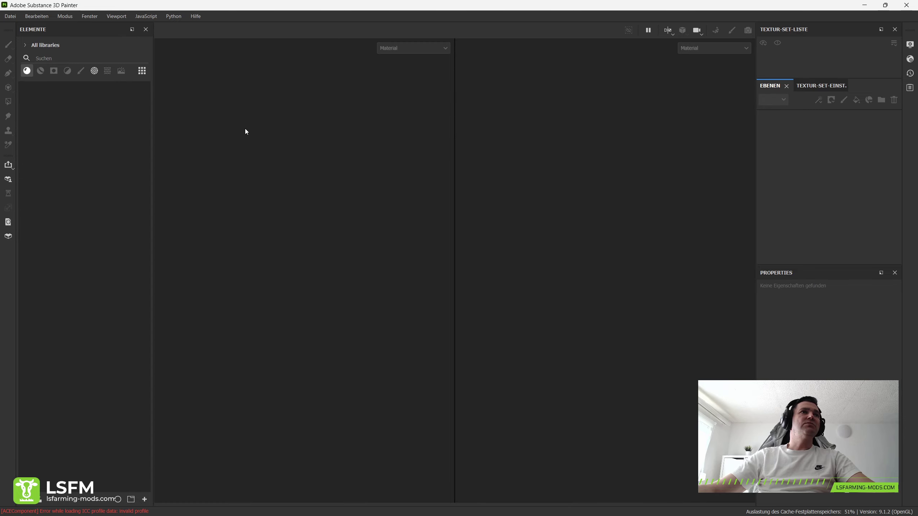
click(10, 16)
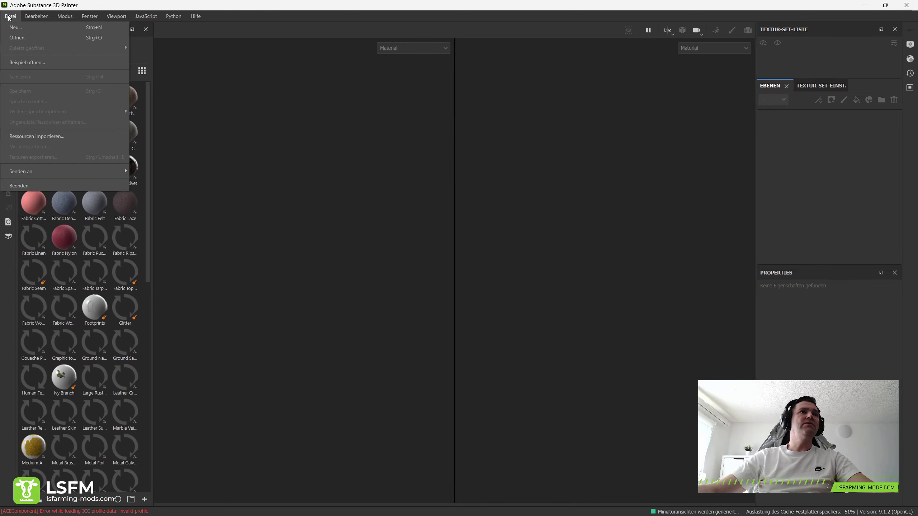
click(17, 35)
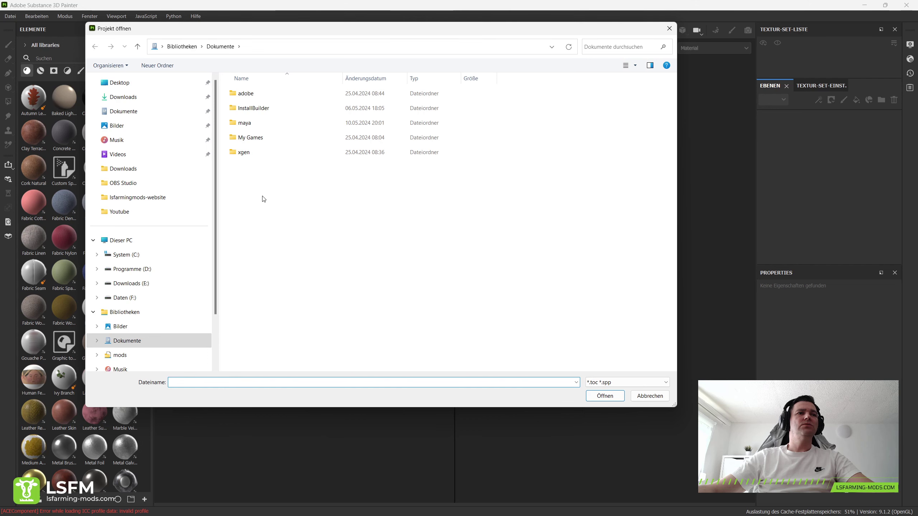
click(128, 284)
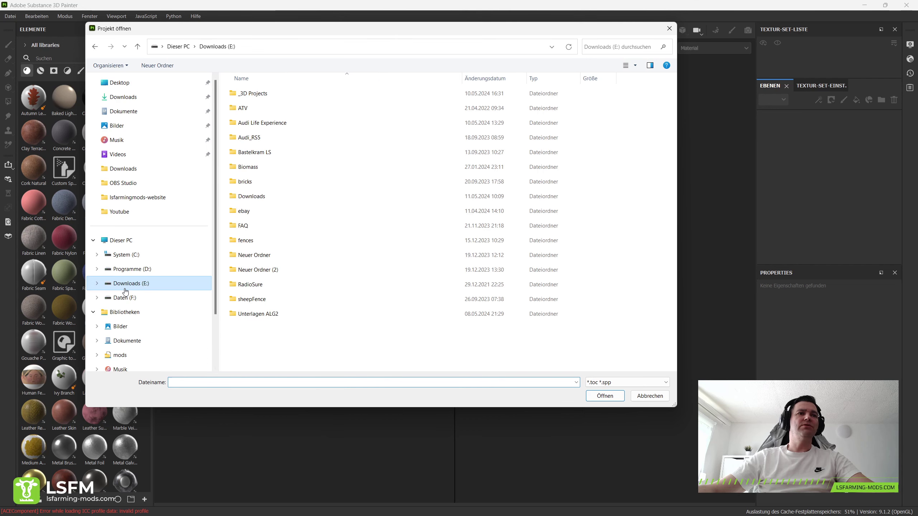
double_click(256, 95)
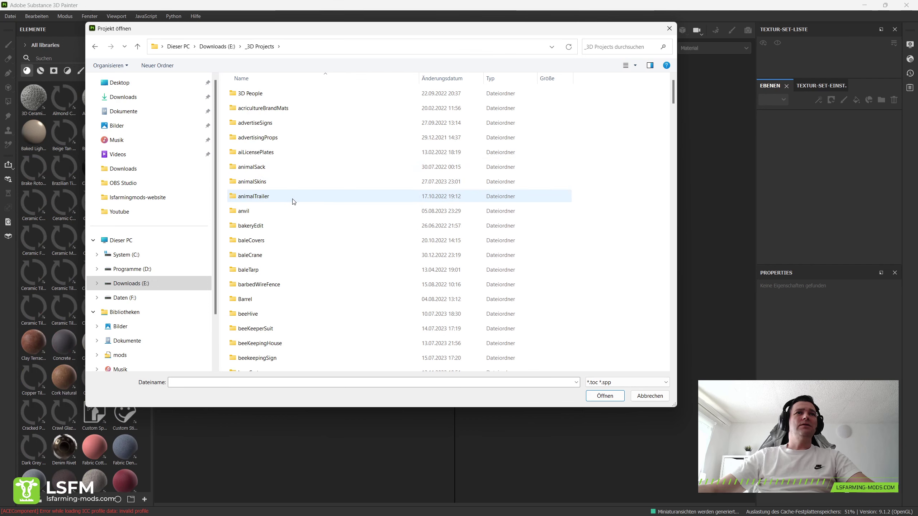
scroll(296, 240, down, 5)
scroll(297, 241, down, 5)
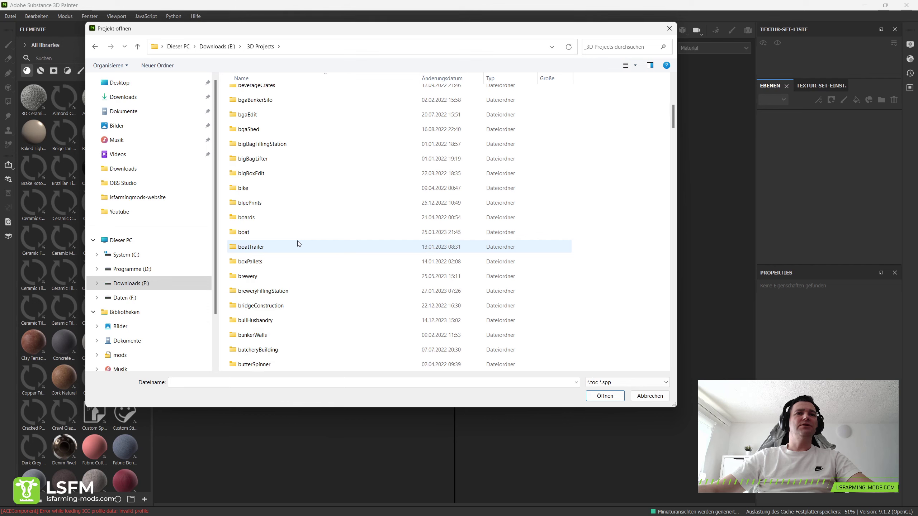
scroll(296, 241, down, 5)
scroll(299, 242, down, 5)
scroll(300, 242, down, 5)
scroll(300, 242, down, 5)
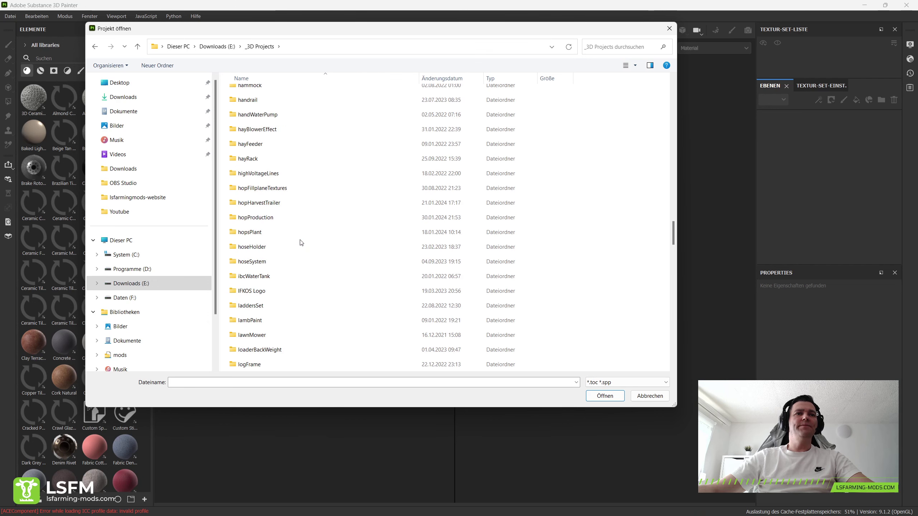
scroll(300, 243, down, 5)
scroll(300, 243, down, 5)
double_click(262, 247)
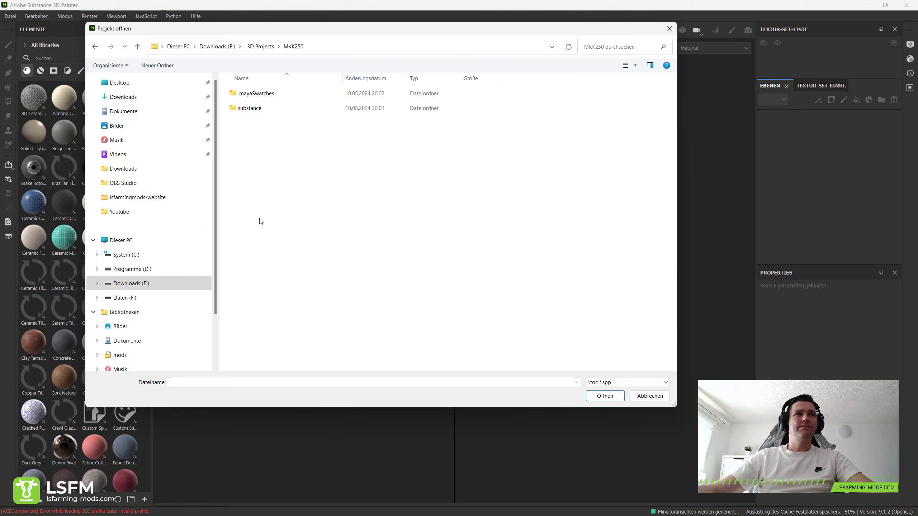
double_click(254, 108)
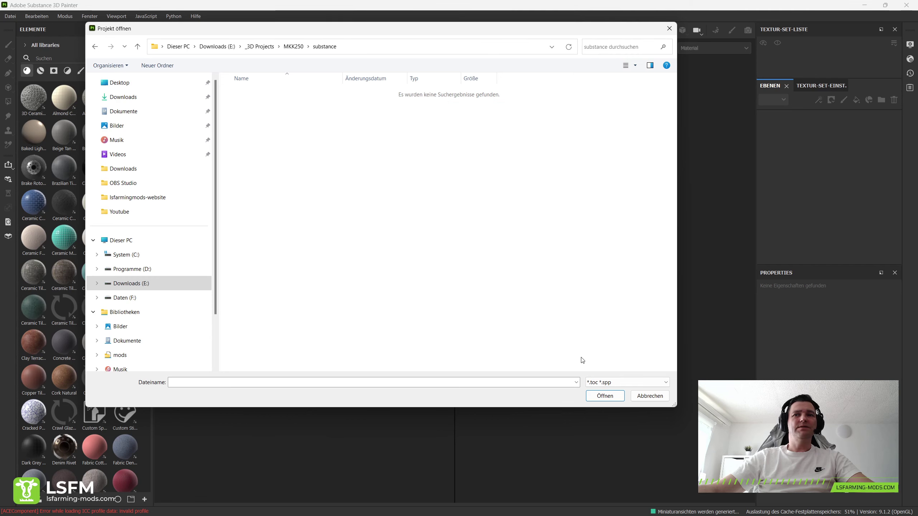
click(650, 396)
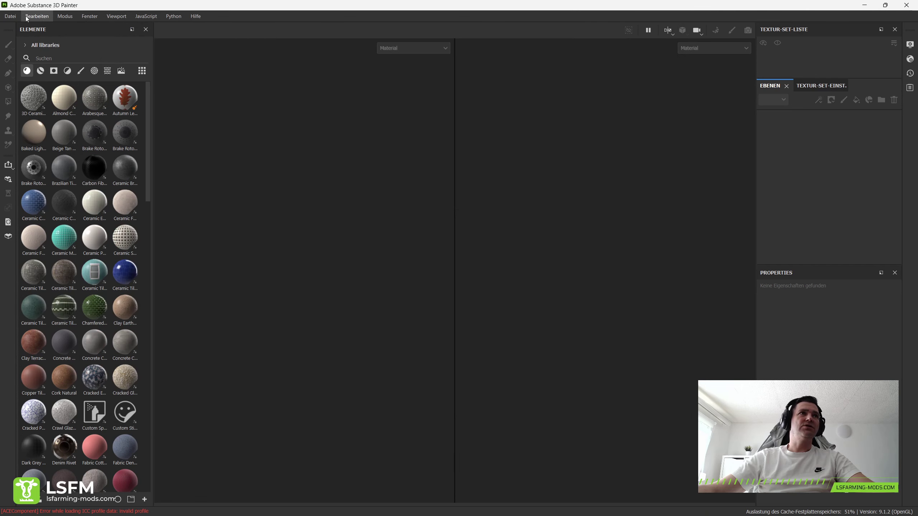
click(10, 16)
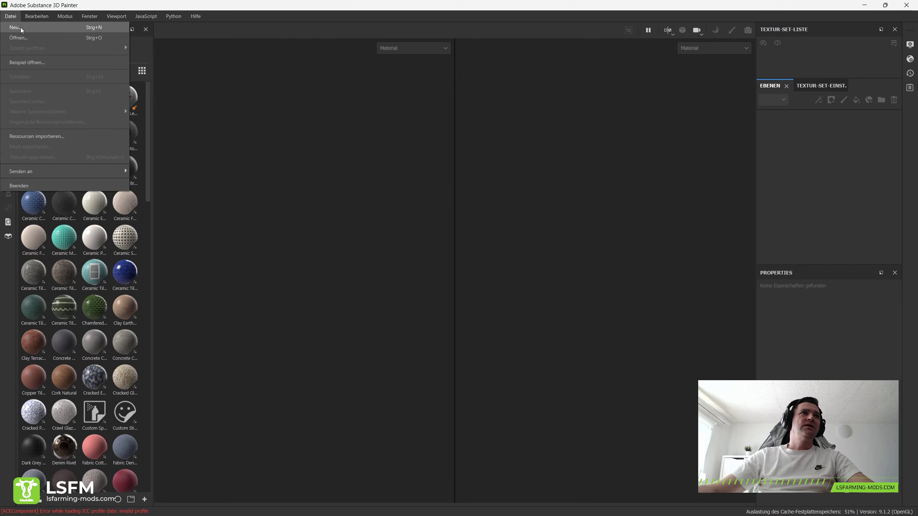
Step: Start a new project and browse up to the _3D Projects folder for its mesh
click(20, 29)
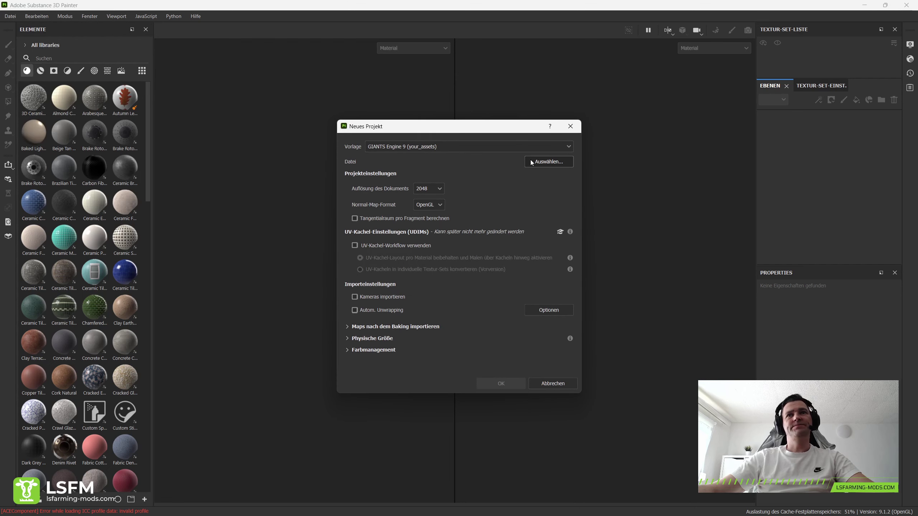
click(532, 163)
drag(461, 130, 352, 102)
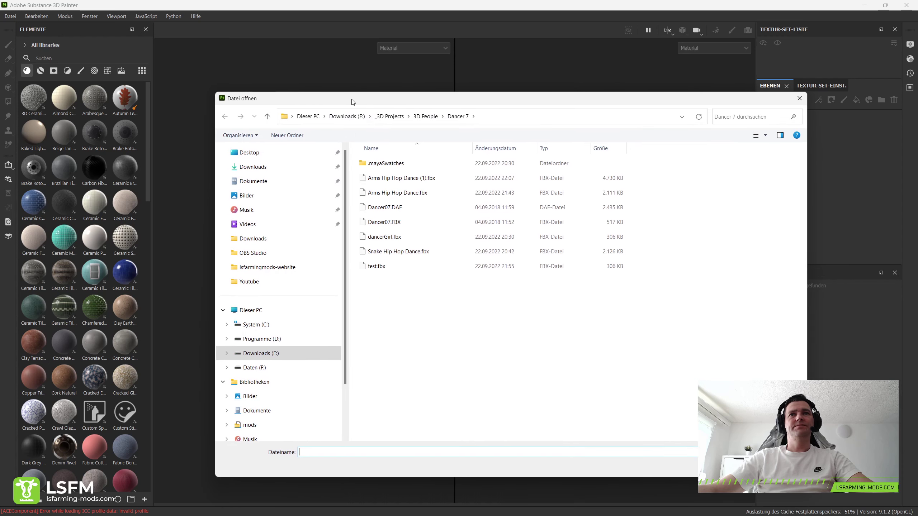
click(420, 122)
click(392, 118)
scroll(404, 258, down, 5)
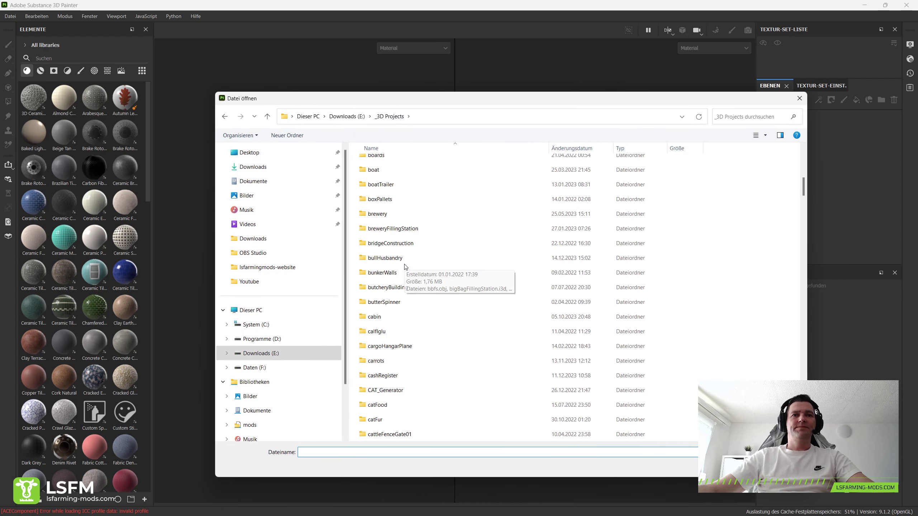
scroll(405, 266, down, 2)
scroll(409, 271, down, 2)
scroll(412, 278, down, 2)
scroll(416, 287, down, 2)
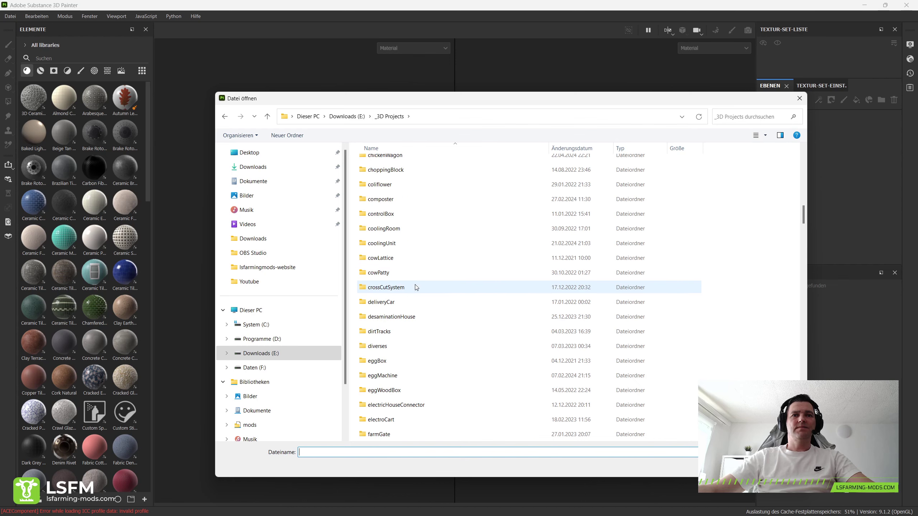
scroll(416, 287, down, 3)
scroll(417, 286, down, 3)
scroll(418, 286, down, 3)
scroll(419, 285, down, 3)
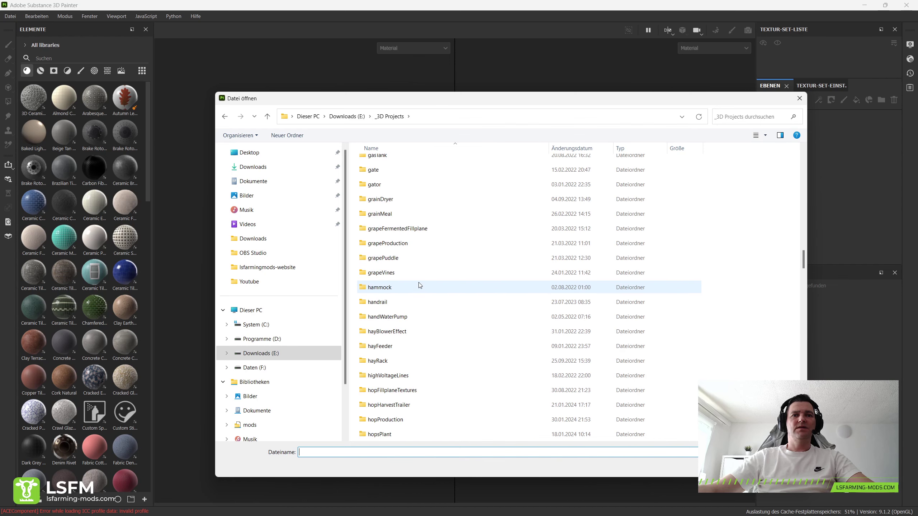
scroll(420, 286, down, 4)
scroll(421, 286, down, 4)
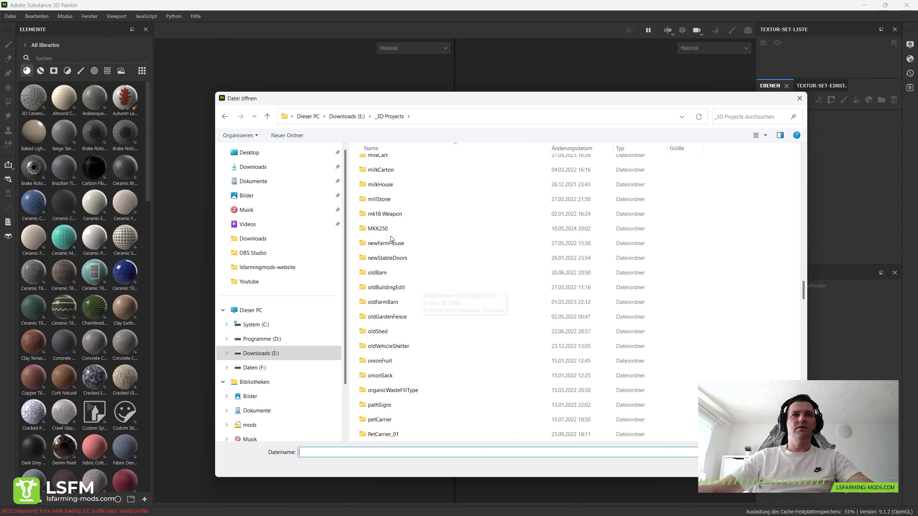
Step: Pick MKK250/substance/mkk250.fbx as the mesh and create the project
double_click(383, 229)
double_click(382, 177)
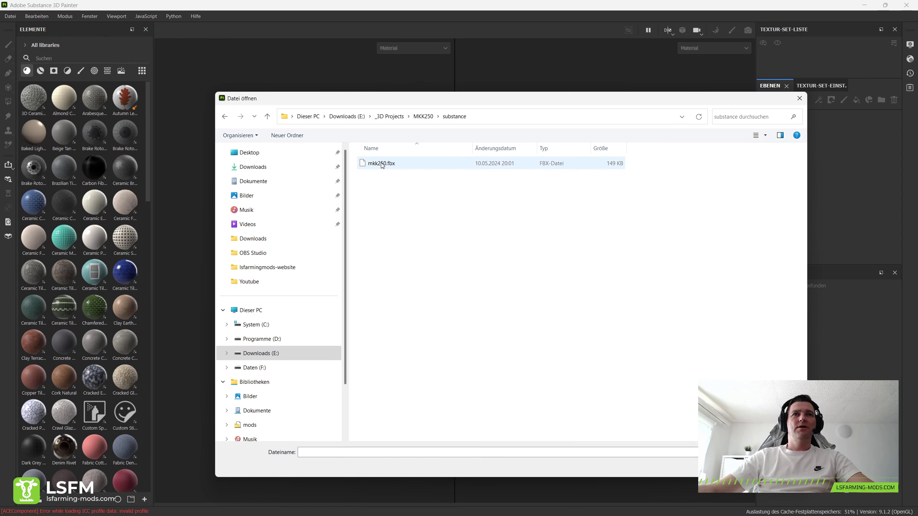
double_click(381, 163)
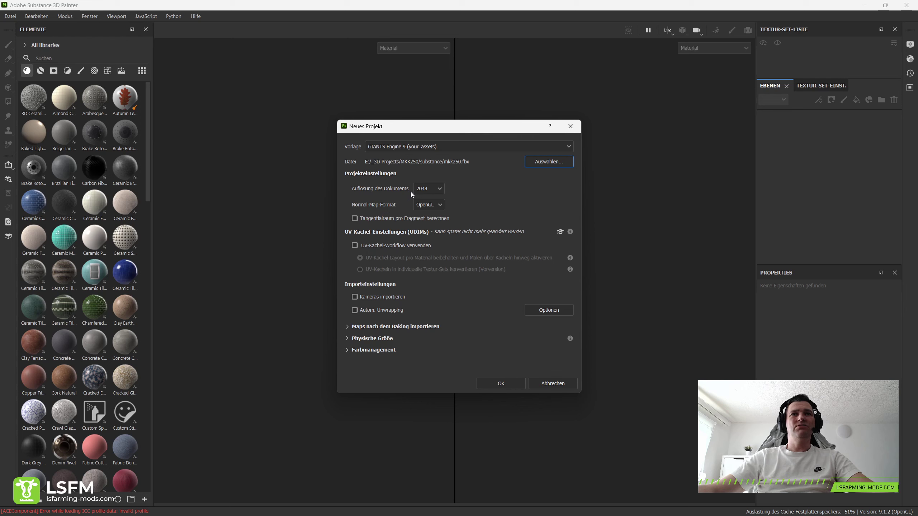
click(489, 383)
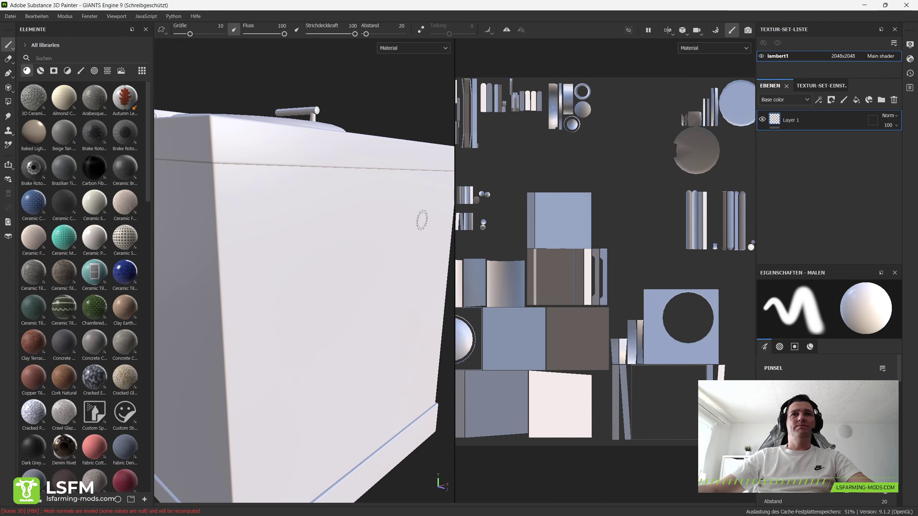
Step: Frame, orbit and pan the 3D view to show the kettle beside the UVs
key(f)
mouse_move(401, 221)
alt+mouse_down()
mouse_move(369, 262)
mouse_move(389, 231)
mouse_move(293, 293)
mouse_move(303, 266)
mouse_move(267, 270)
alt+mouse_up()
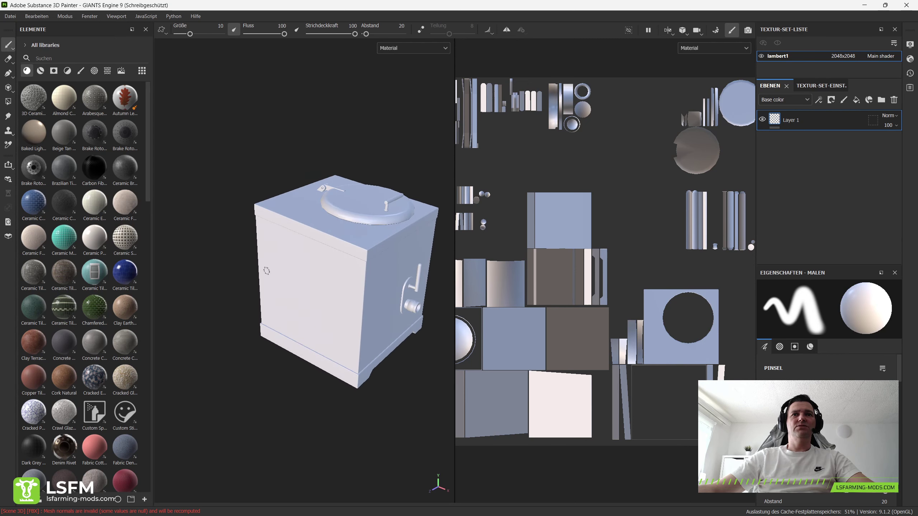
mouse_move(267, 271)
alt+middle_down()
mouse_move(303, 257)
mouse_move(310, 266)
alt+middle_up()
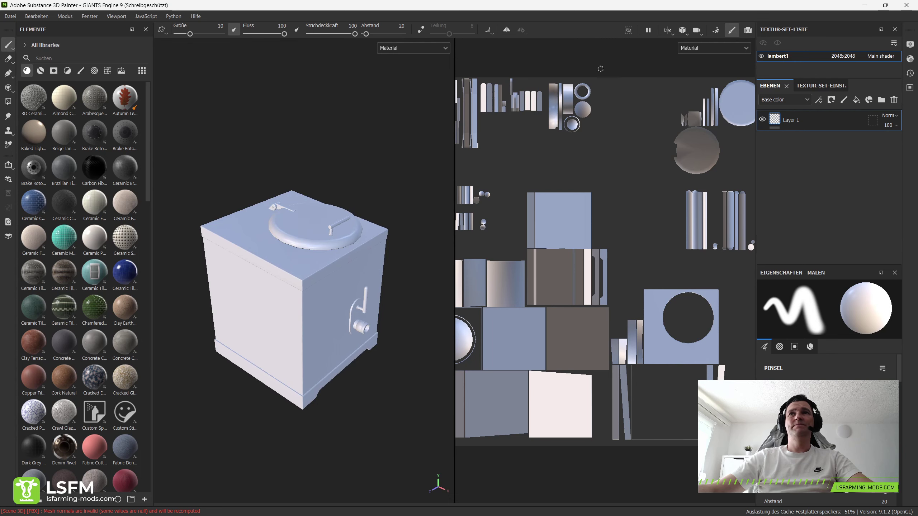
Step: Bake lambert1's mesh maps using mkk250.fbx as the high-poly mesh, then resume painting
click(716, 32)
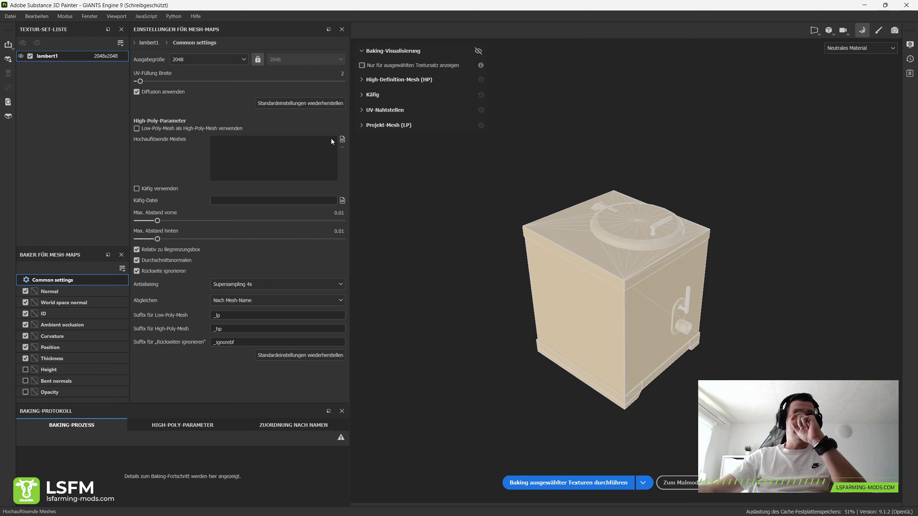
click(342, 139)
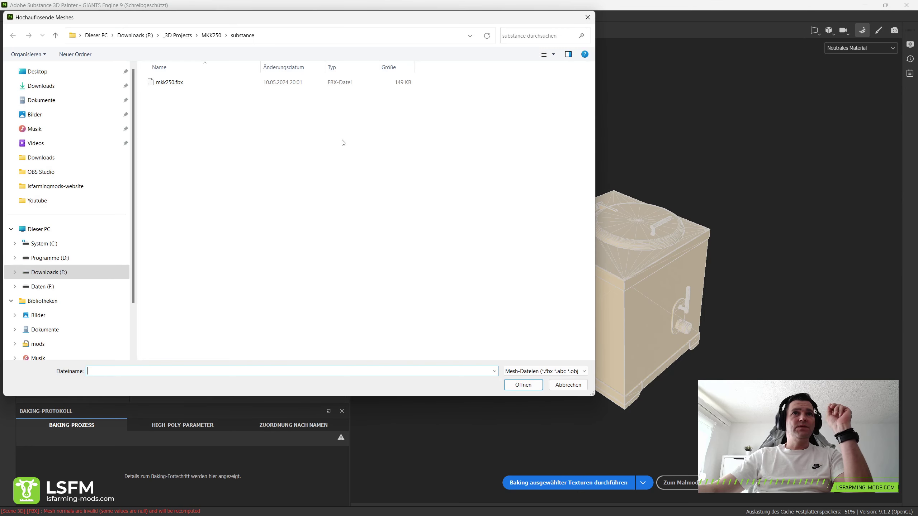
double_click(183, 83)
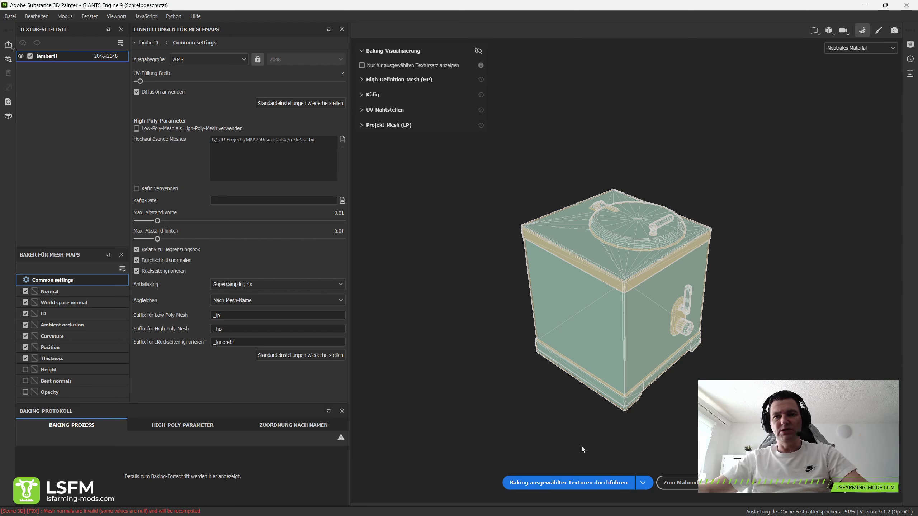
click(554, 483)
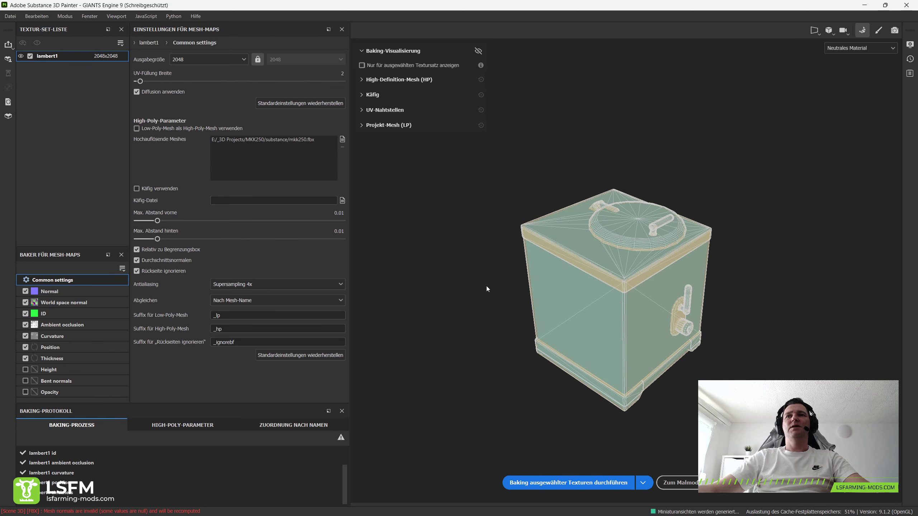
click(682, 482)
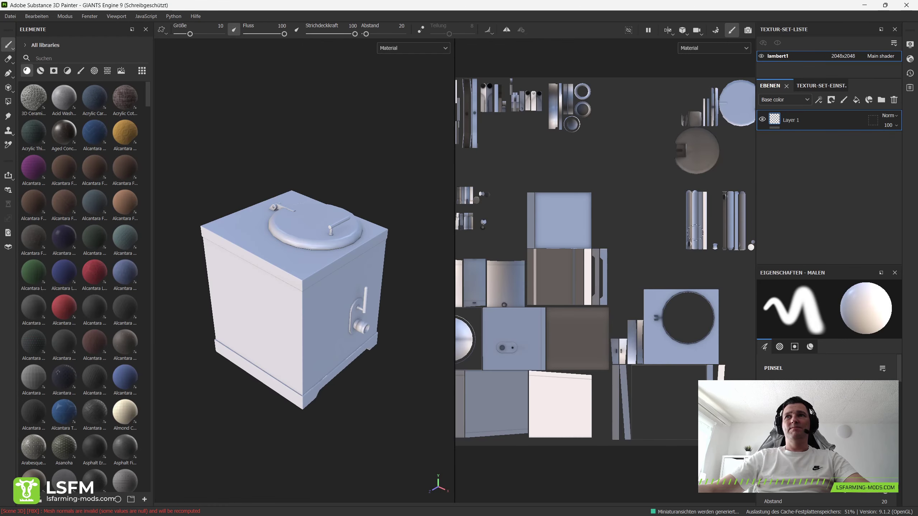
Step: Glance at texture set settings, filter the library to smart materials and search 'giants'
click(800, 86)
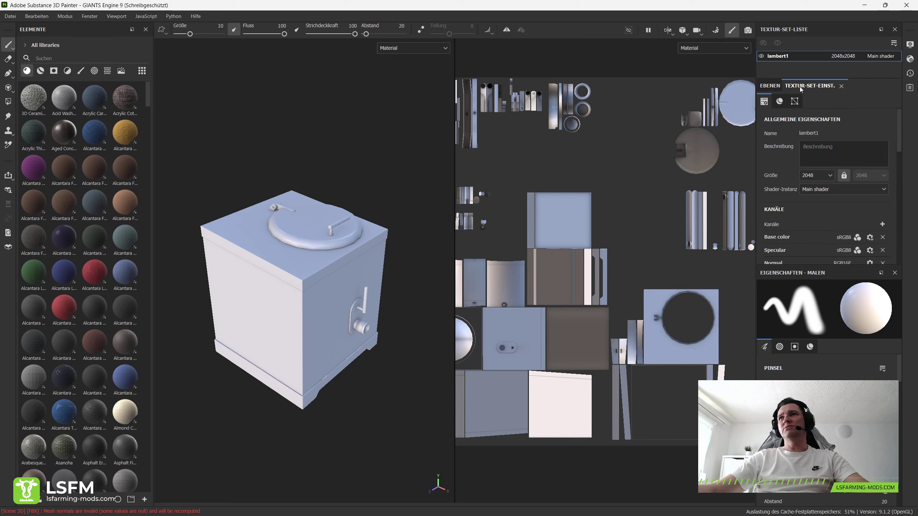
click(770, 87)
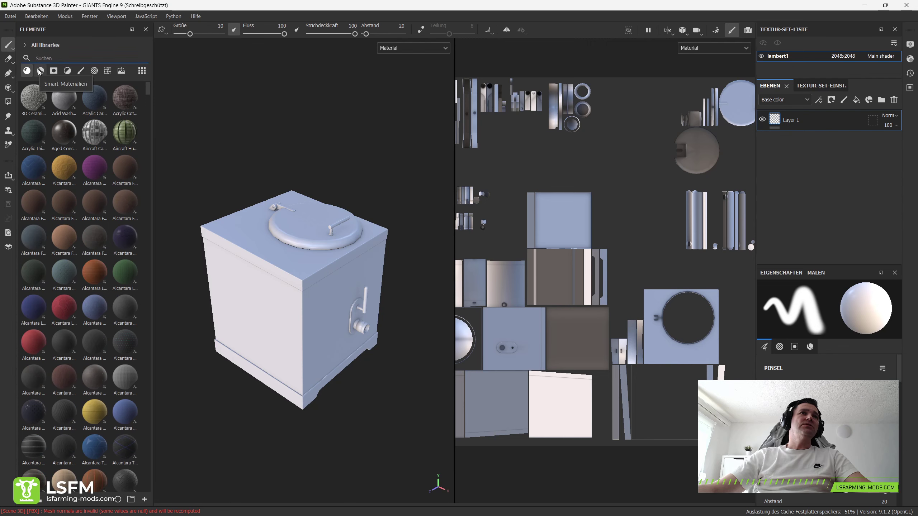
click(39, 71)
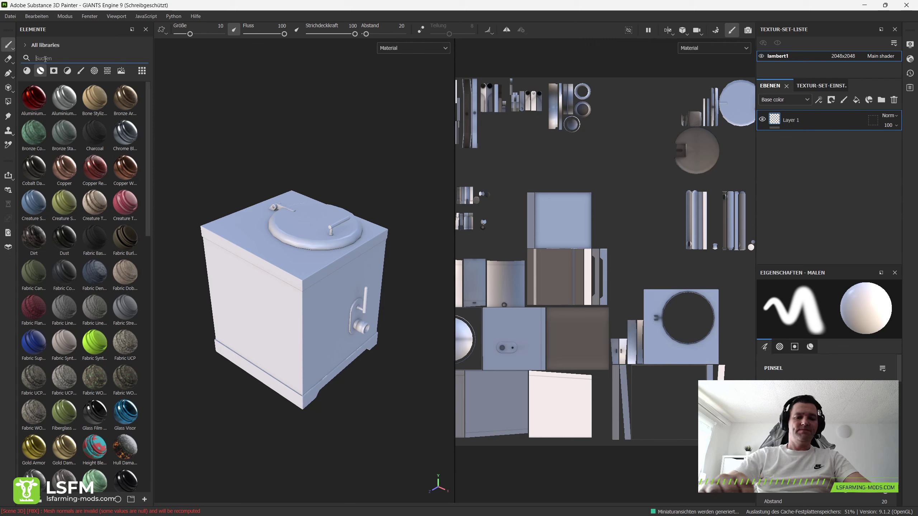
text(giants)
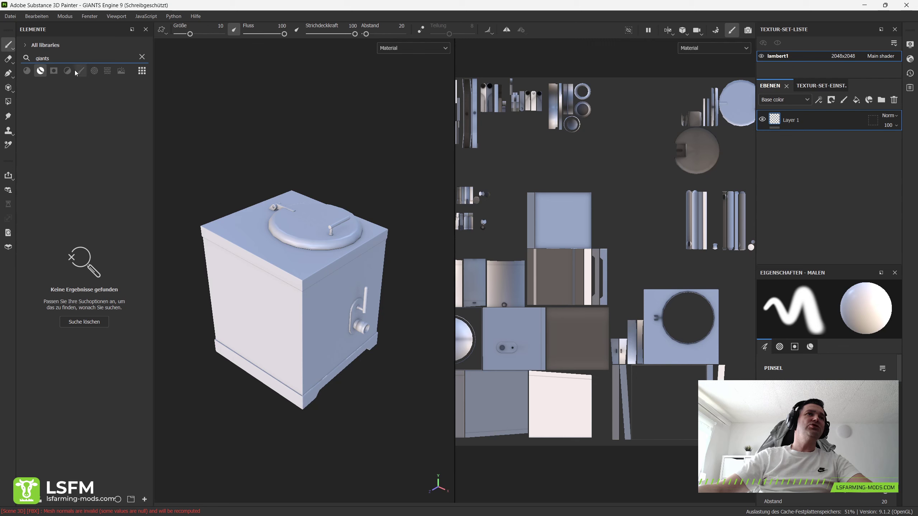
click(142, 57)
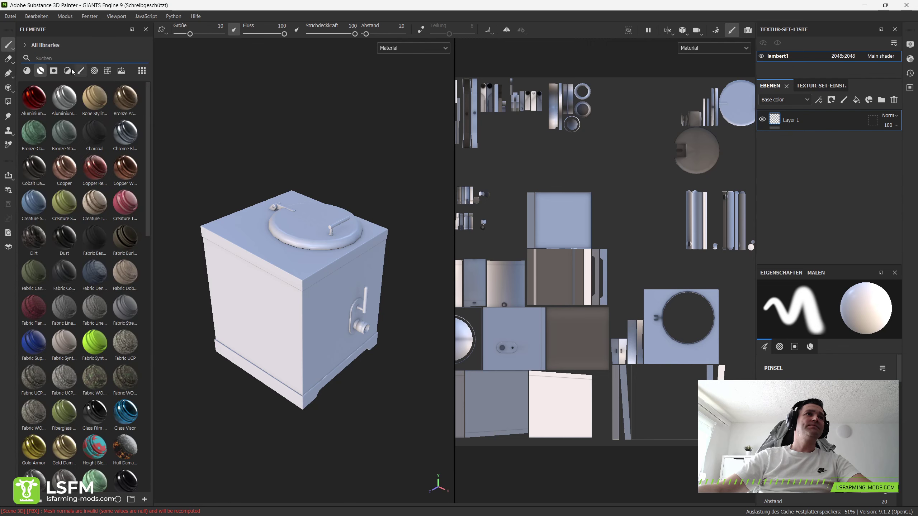
mouse_move(147, 129)
mouse_down()
mouse_move(156, 279)
mouse_move(148, 425)
mouse_move(145, 155)
mouse_move(156, 181)
mouse_move(150, 414)
mouse_up()
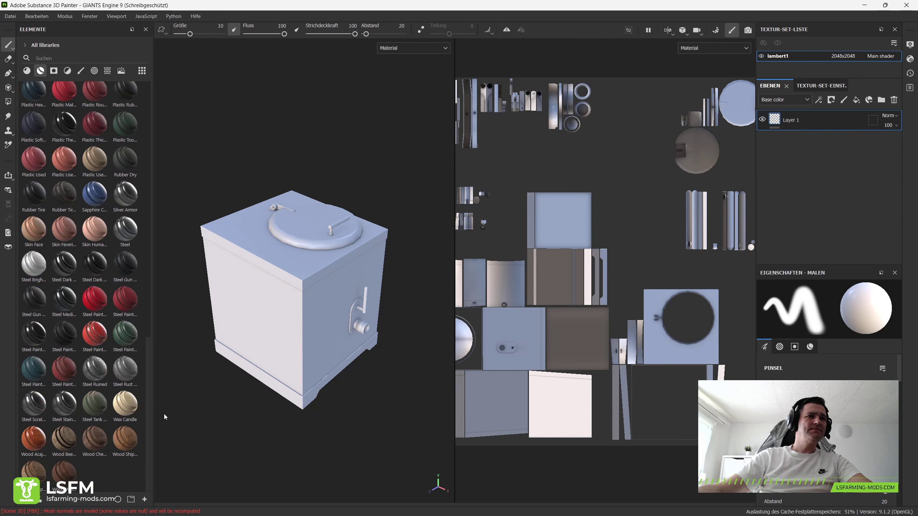
Step: Browse regular materials, retry a 'gian' smart material search, and orbit the kettle
click(27, 71)
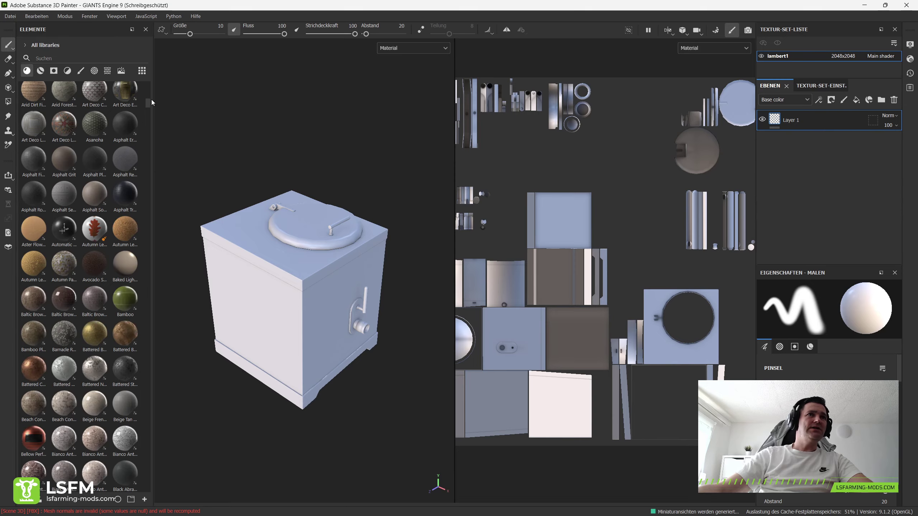
mouse_move(149, 101)
mouse_down()
mouse_move(160, 481)
mouse_move(200, 84)
mouse_up()
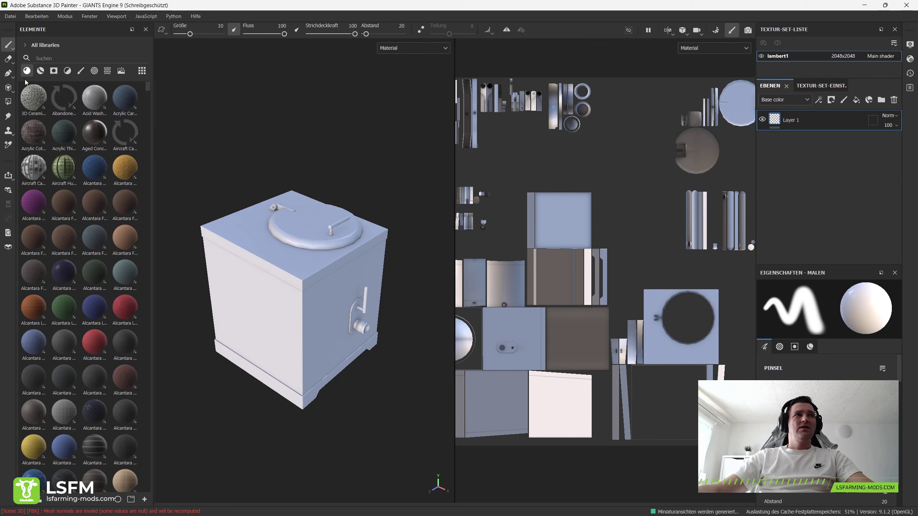
click(40, 71)
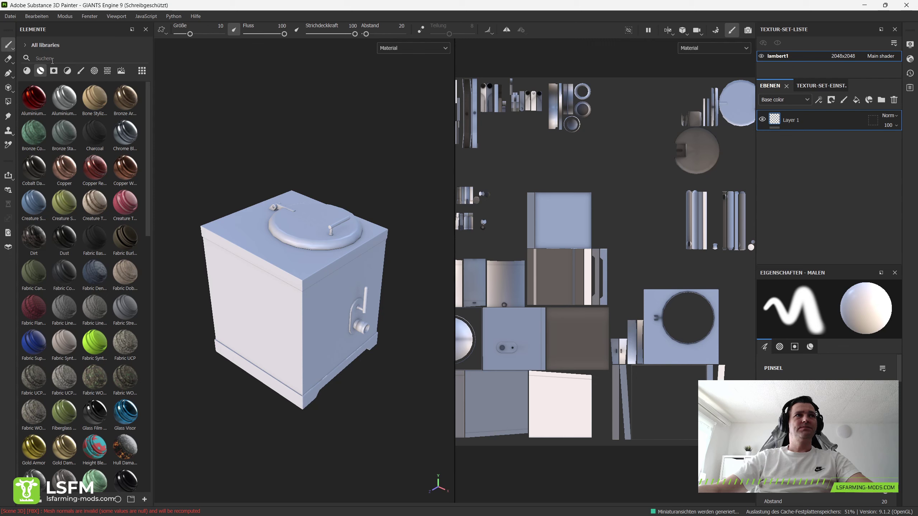
text(gian)
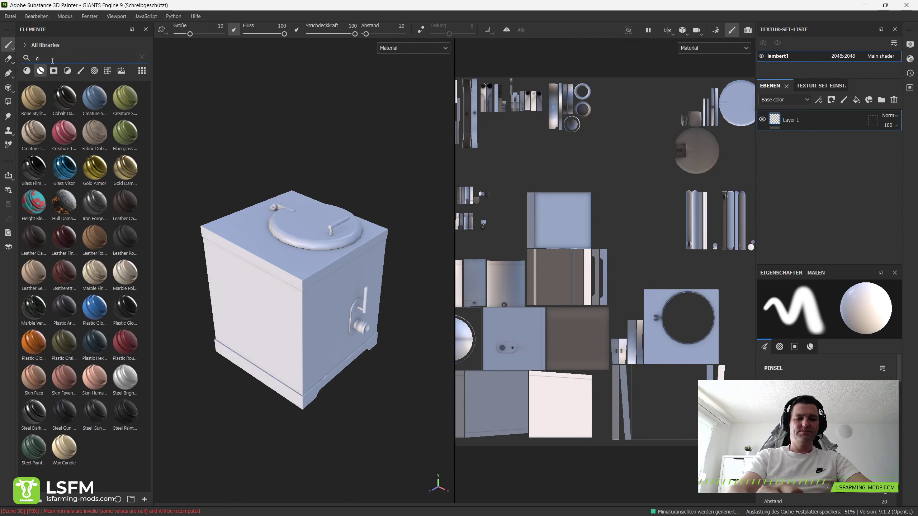
click(142, 56)
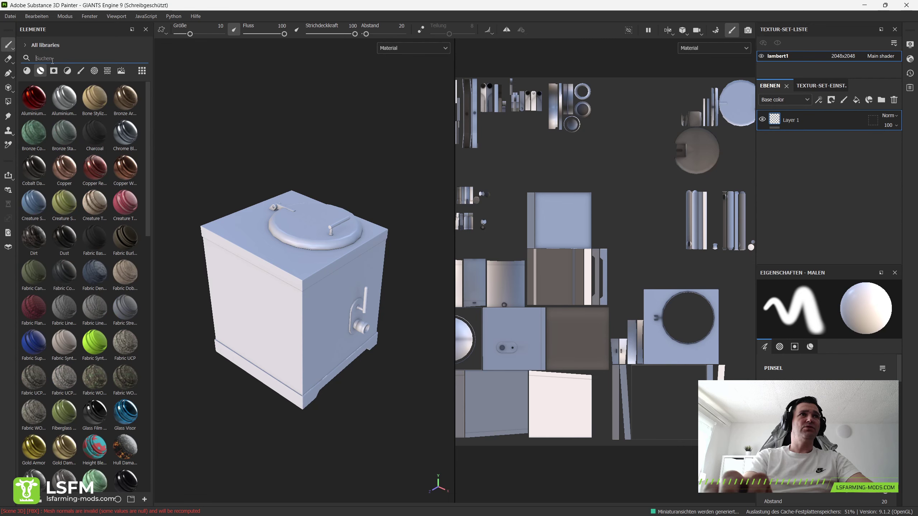
mouse_move(356, 205)
alt+mouse_down()
mouse_move(299, 205)
mouse_move(307, 225)
mouse_move(384, 201)
mouse_move(272, 237)
alt+mouse_up()
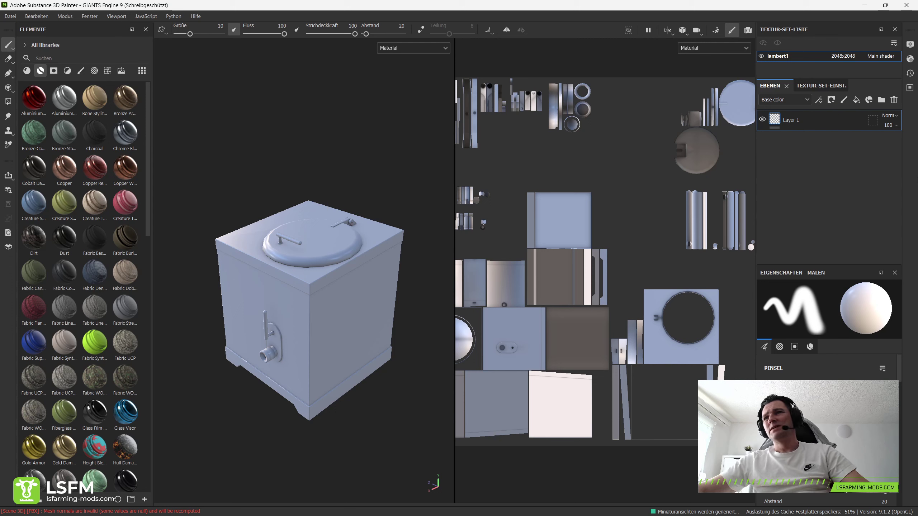
Step: Review the Channels section of Texture Set Settings, then return to the Layers stack
click(820, 86)
click(779, 100)
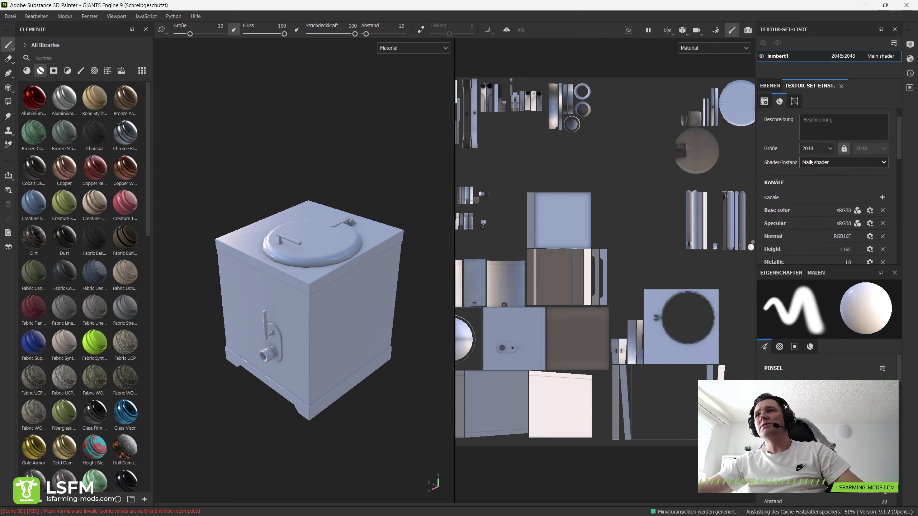
scroll(805, 164, up, 3)
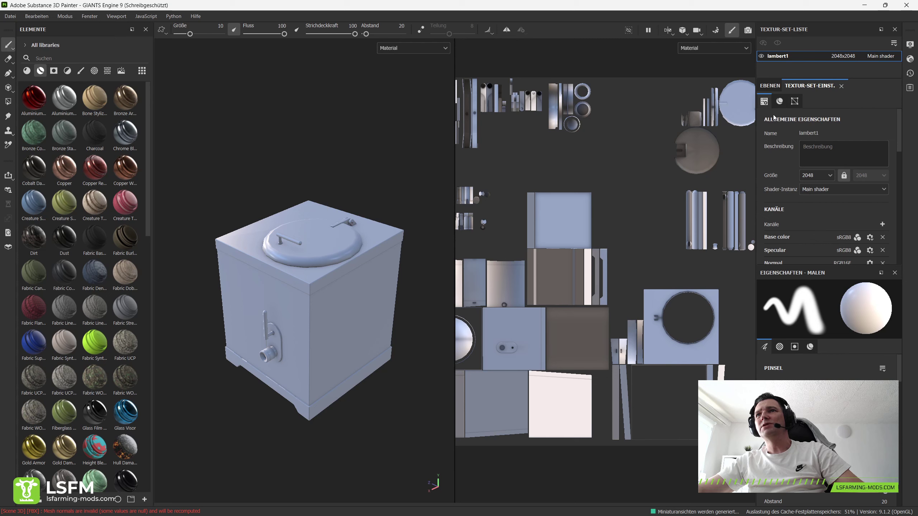
click(780, 102)
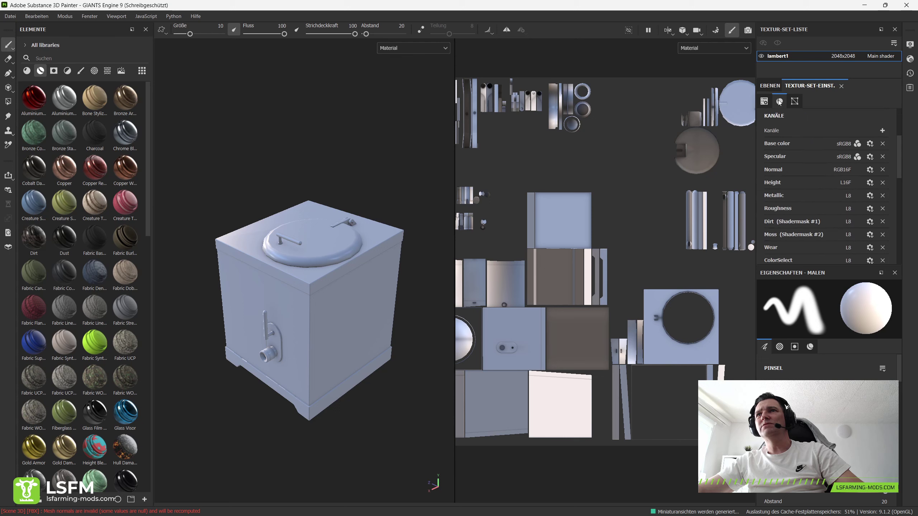
click(764, 102)
click(770, 86)
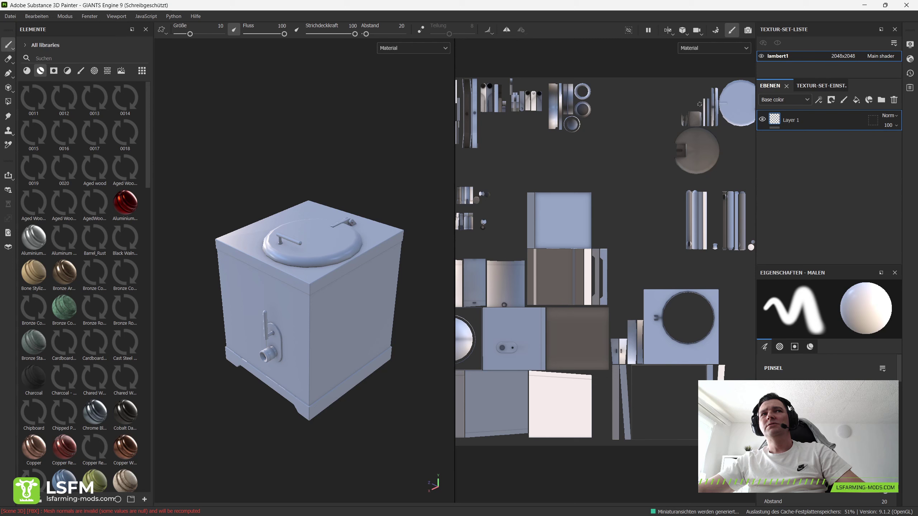
Step: Search 'giants' and drop GIANTS Shadermask Dirt and Wear smart materials onto the kettle
click(54, 58)
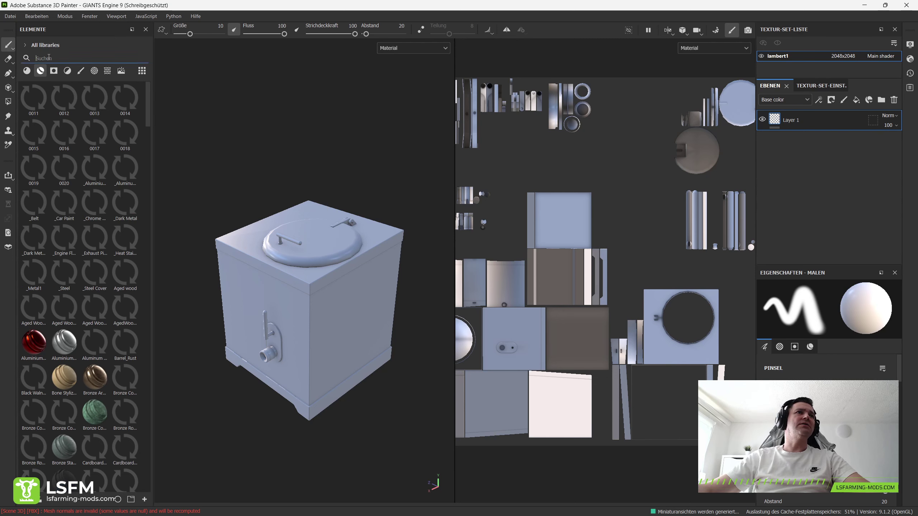
text(giants)
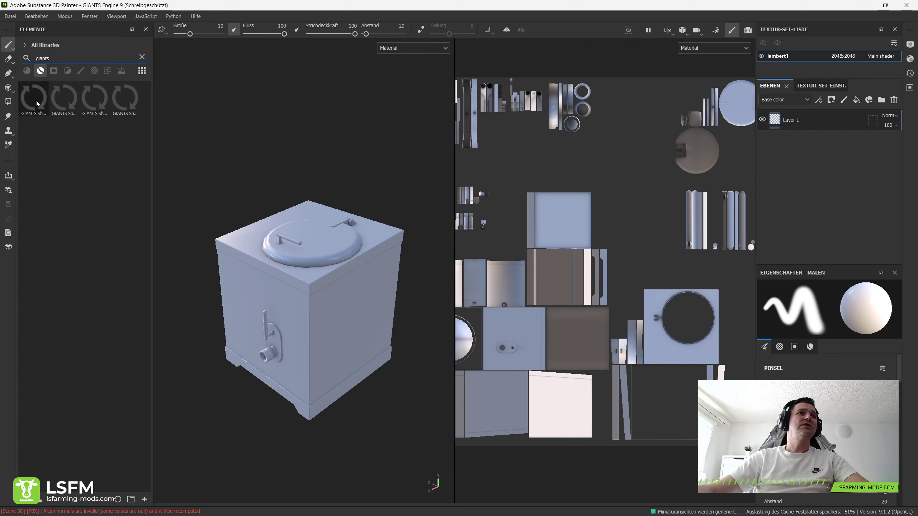
mouse_move(32, 98)
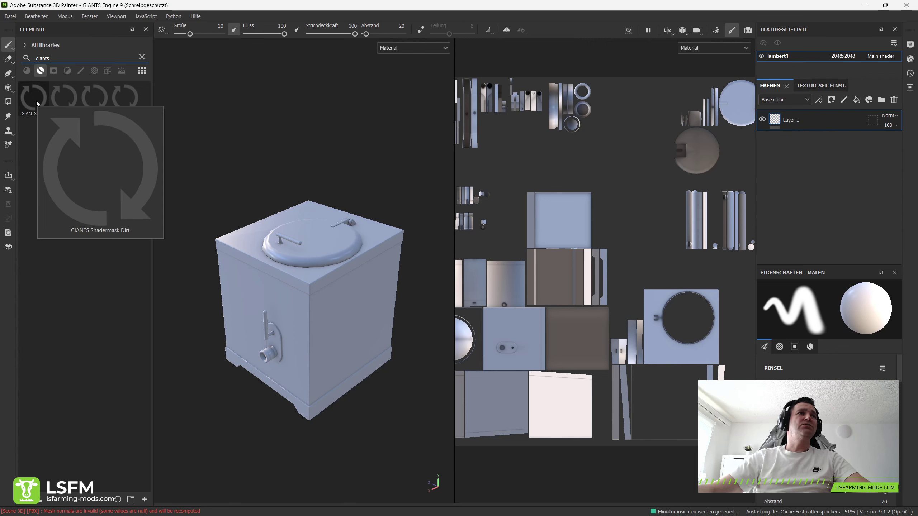
drag(35, 101, 291, 278)
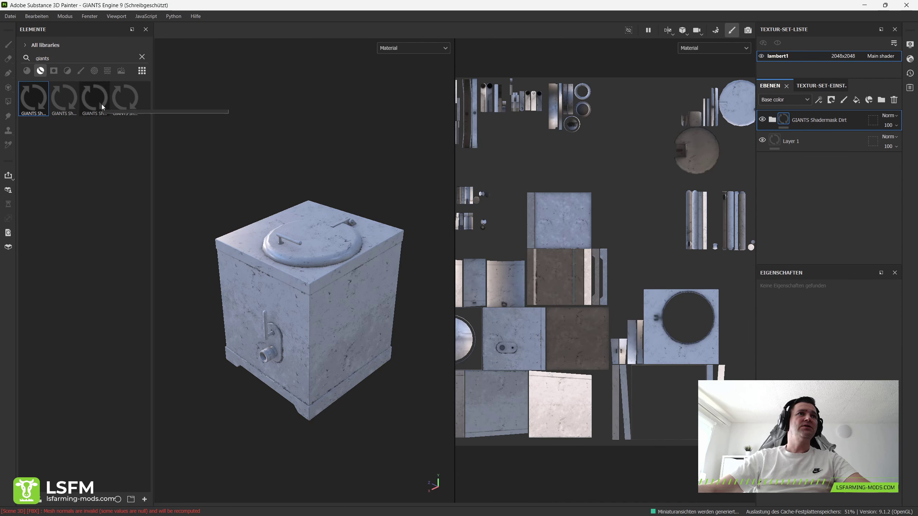
mouse_move(124, 98)
drag(119, 100, 309, 242)
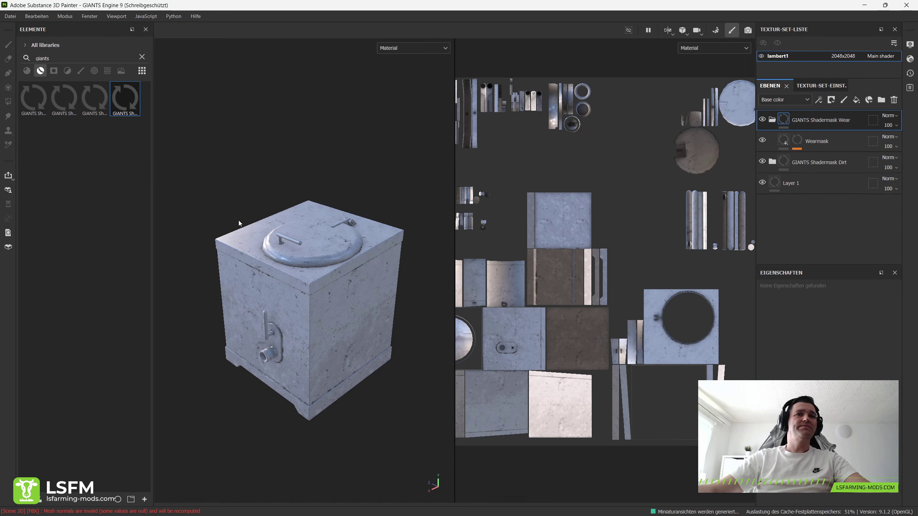
mouse_move(238, 223)
alt+mouse_down()
mouse_move(274, 259)
mouse_move(315, 221)
mouse_move(336, 235)
alt+mouse_up()
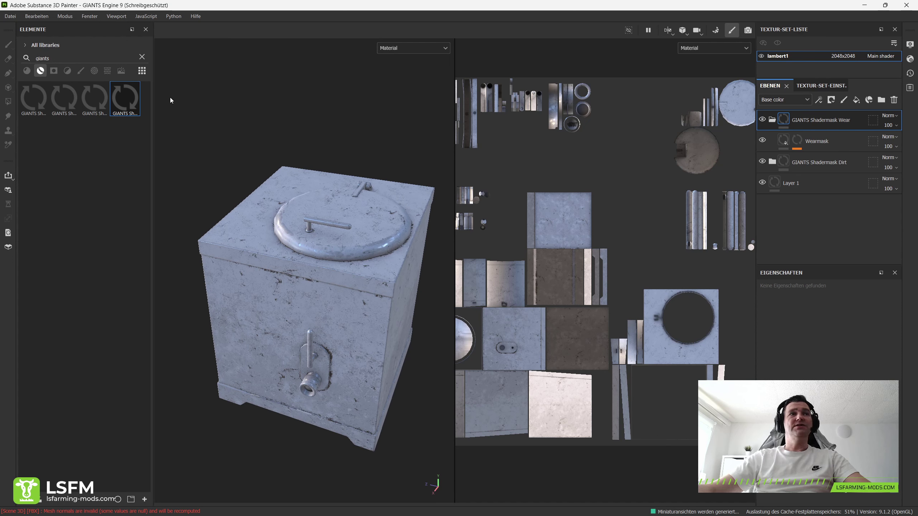
click(10, 16)
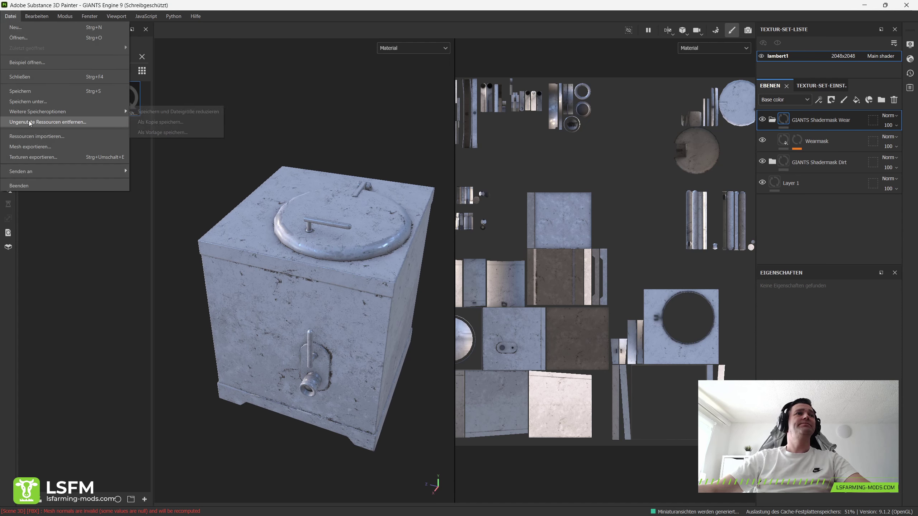
Step: Choose the Giants Engine 8 Vehicle export preset with plain 8 Bit png output
click(33, 157)
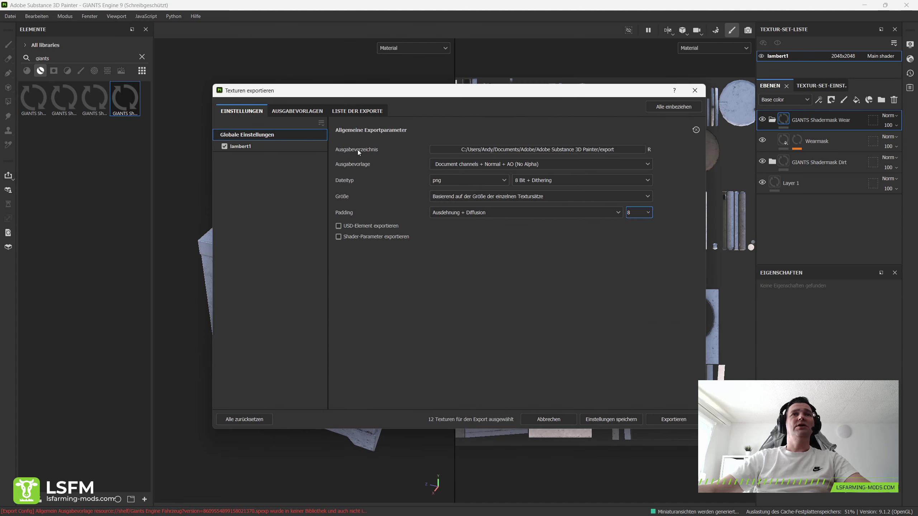
click(515, 165)
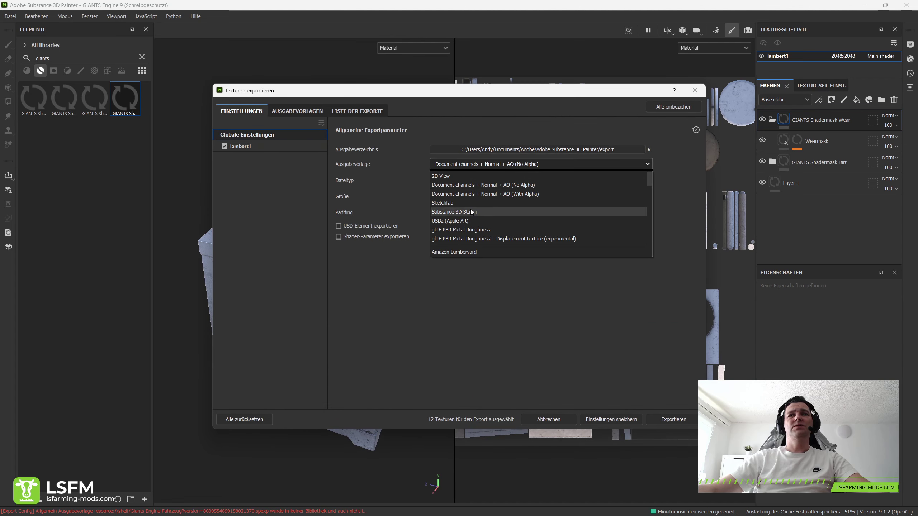
scroll(473, 219, down, 2)
scroll(474, 219, down, 2)
scroll(473, 219, down, 2)
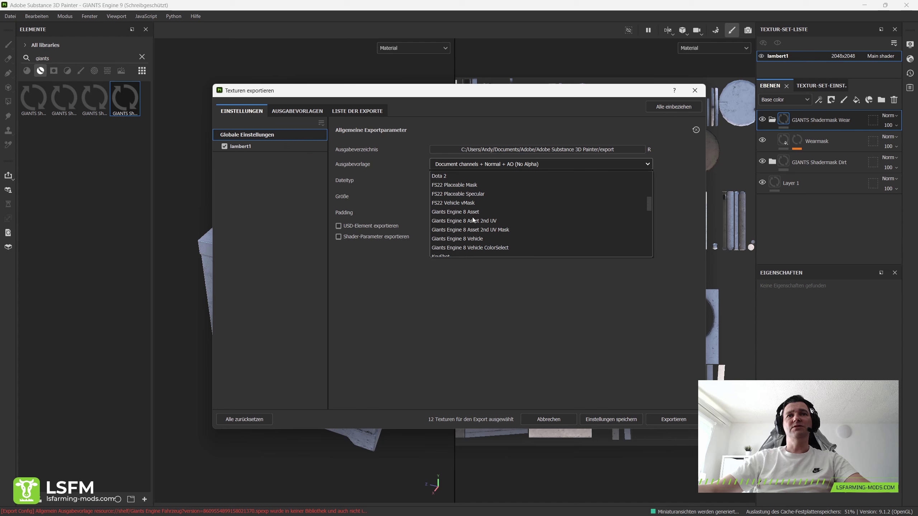
click(464, 240)
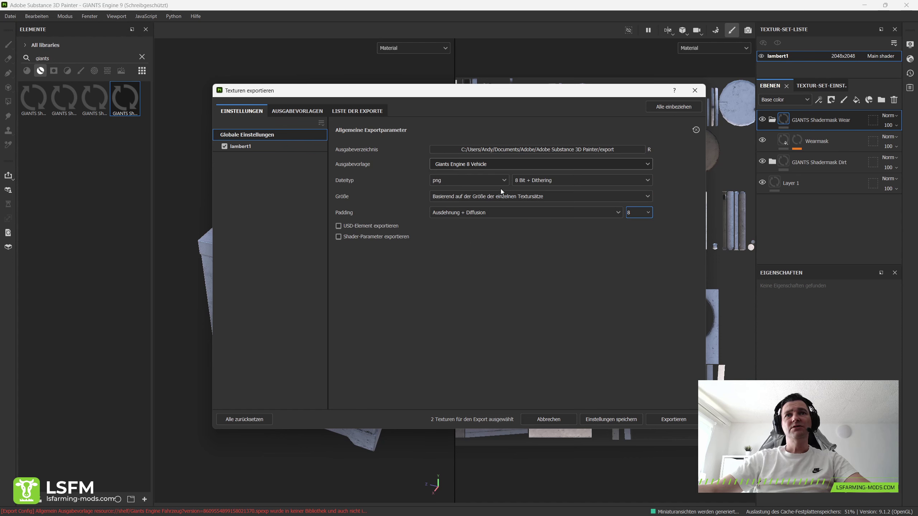
click(522, 182)
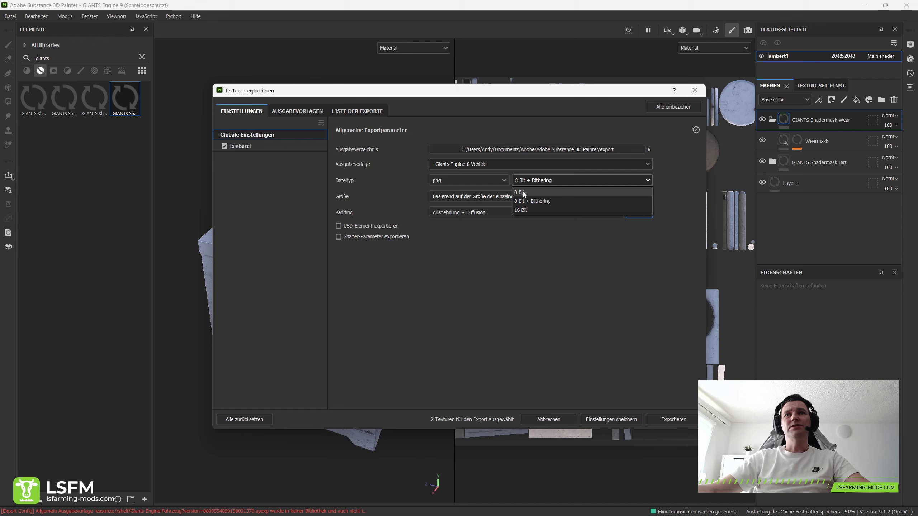
click(524, 193)
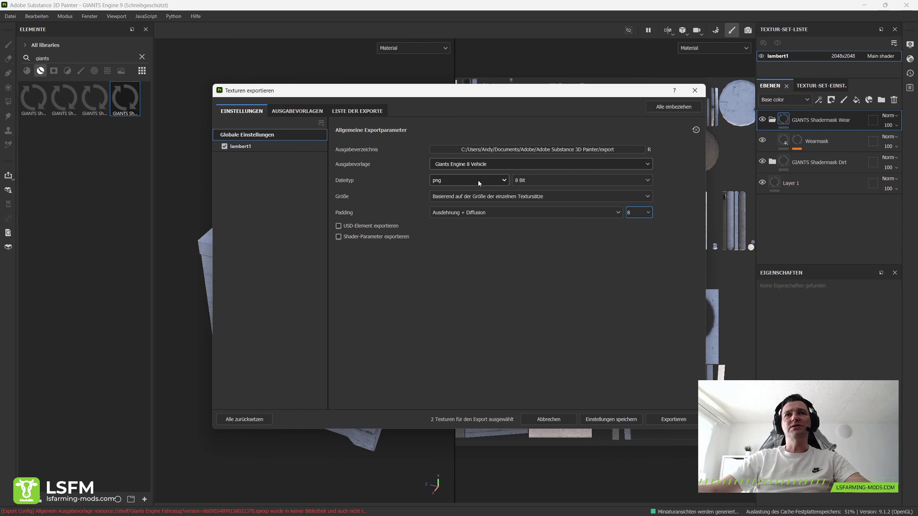
Step: Set the export output folder to E:/_3D Projects/MKK250/substance
click(501, 149)
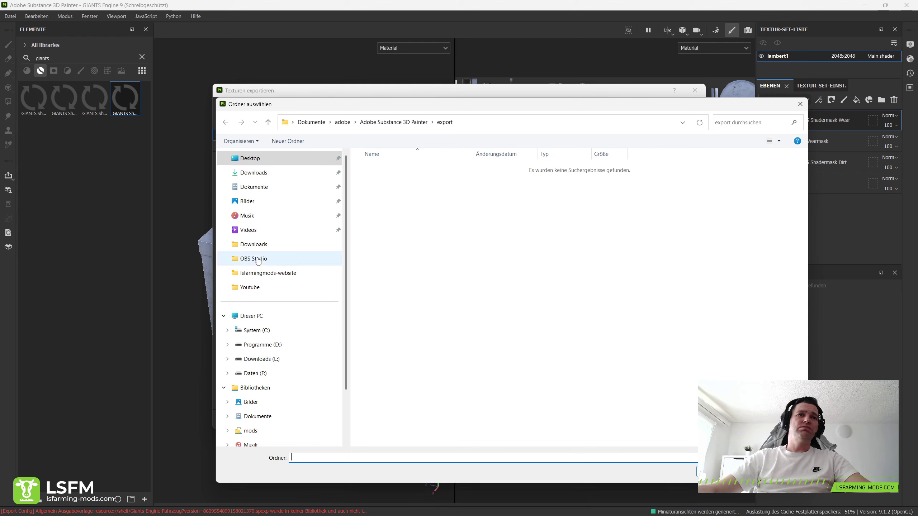
click(262, 359)
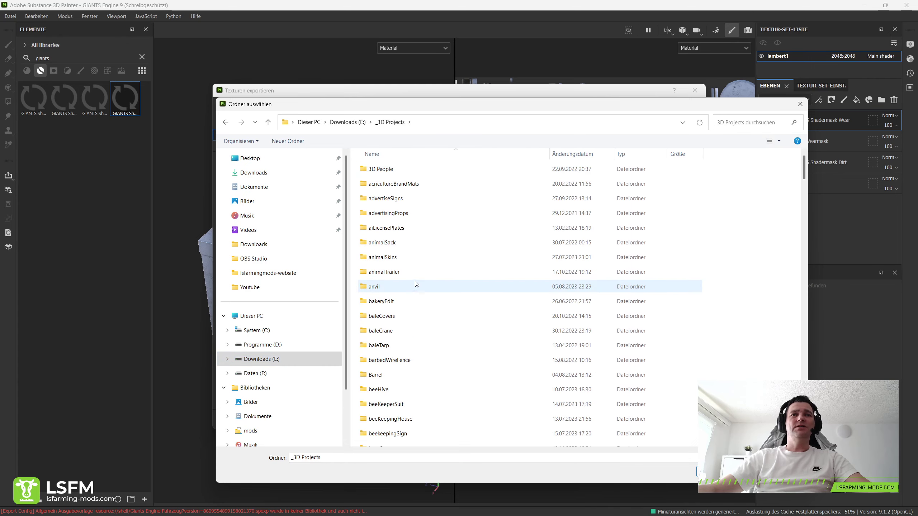
scroll(415, 286, down, 8)
scroll(418, 293, down, 8)
scroll(425, 302, down, 8)
scroll(425, 303, down, 8)
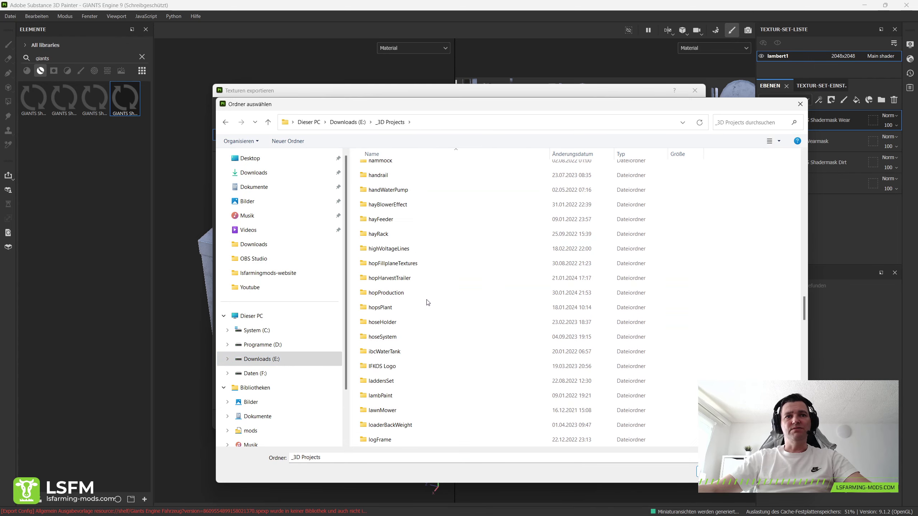
scroll(423, 306, down, 8)
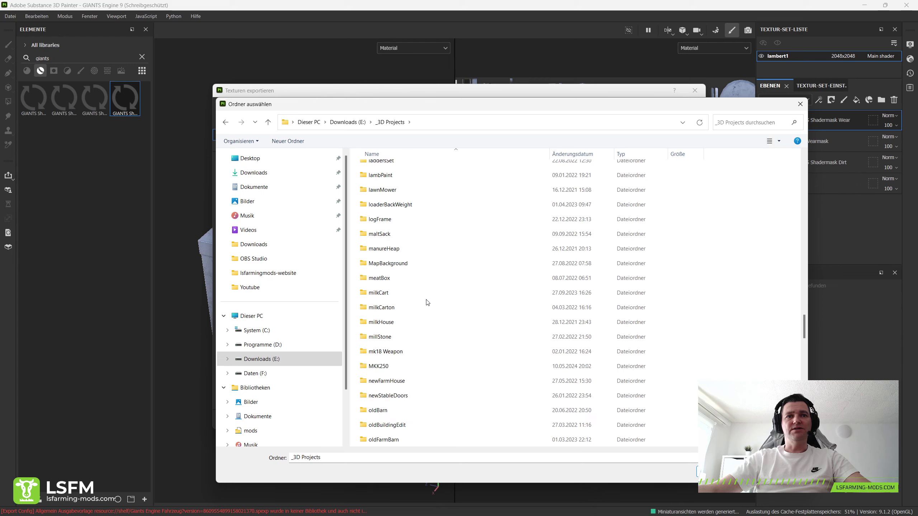
double_click(379, 366)
double_click(378, 184)
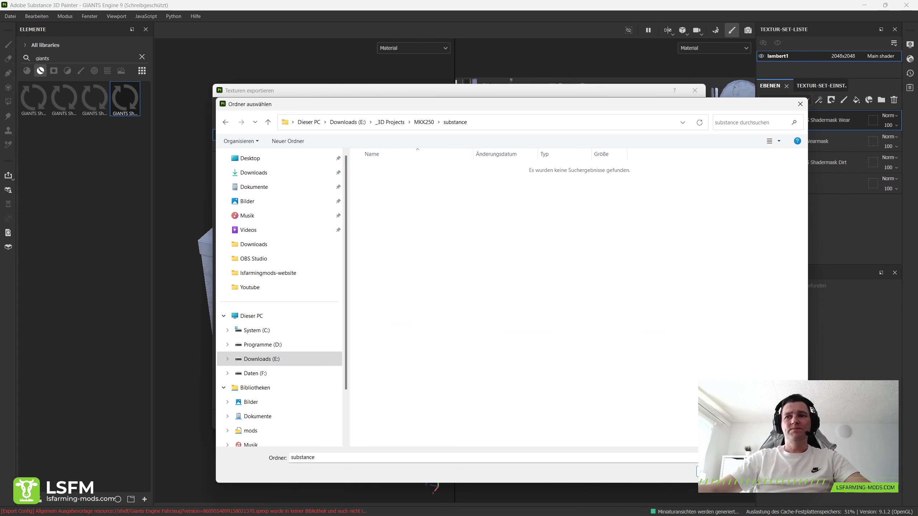
click(717, 472)
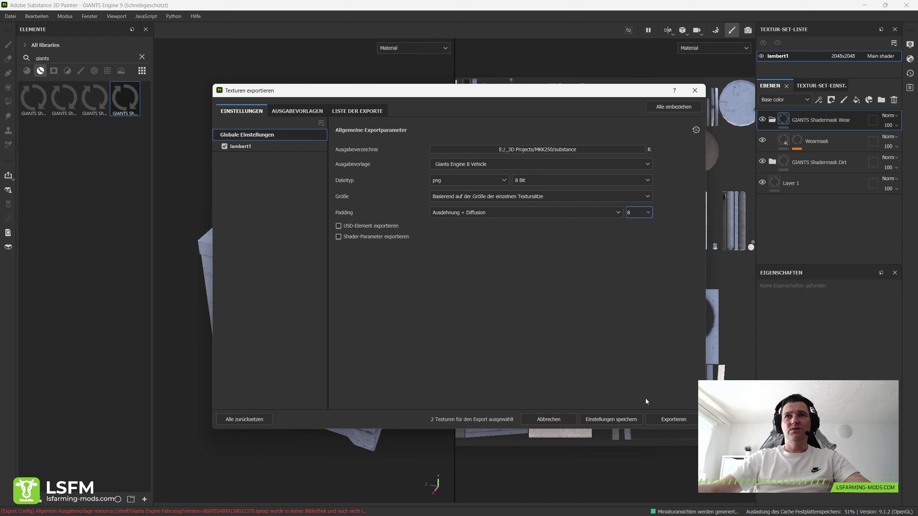
Step: Review the export list, export the normal and specular textures, and open their folder
click(358, 111)
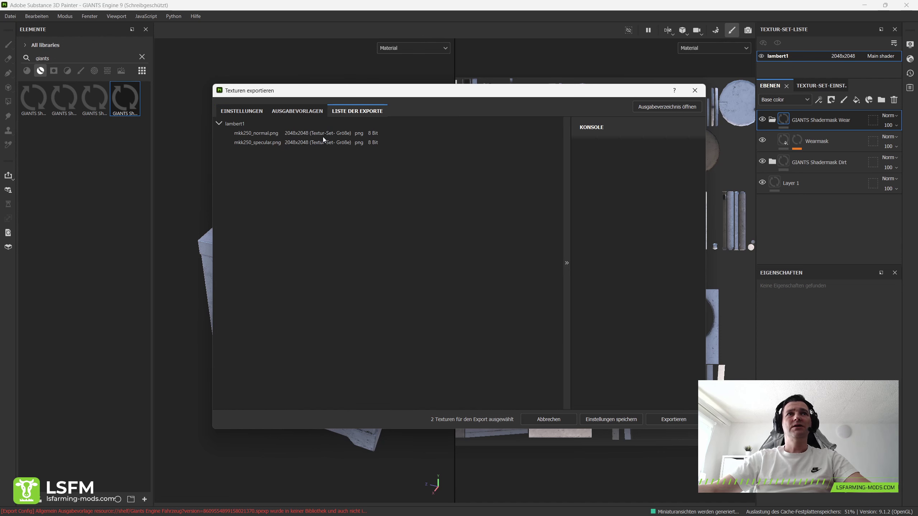
click(251, 115)
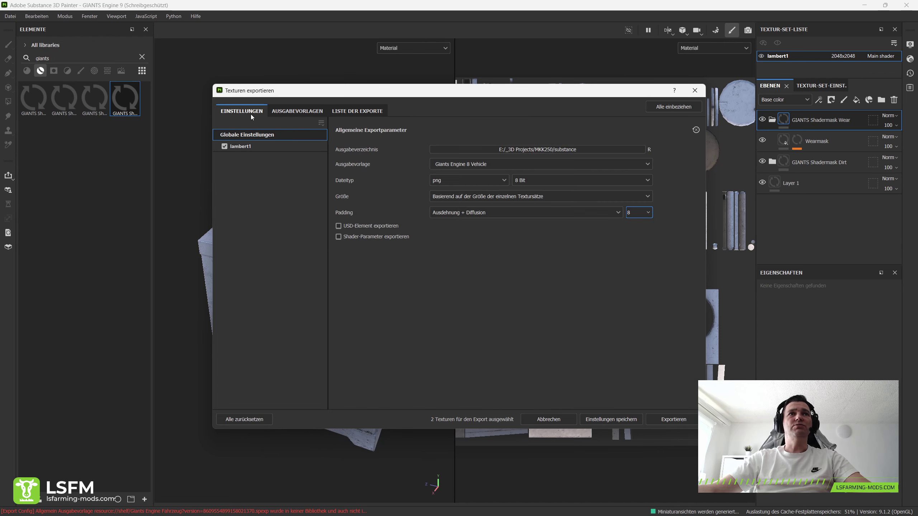
click(344, 113)
click(671, 419)
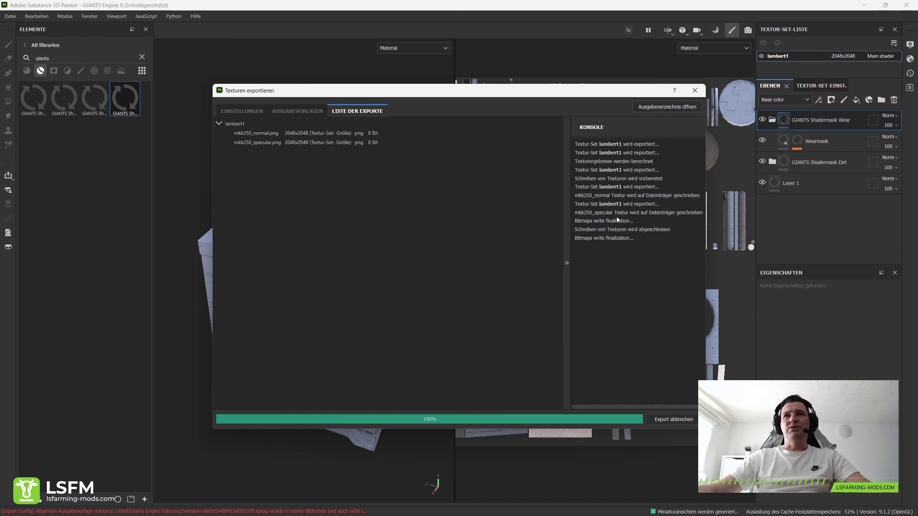
click(658, 107)
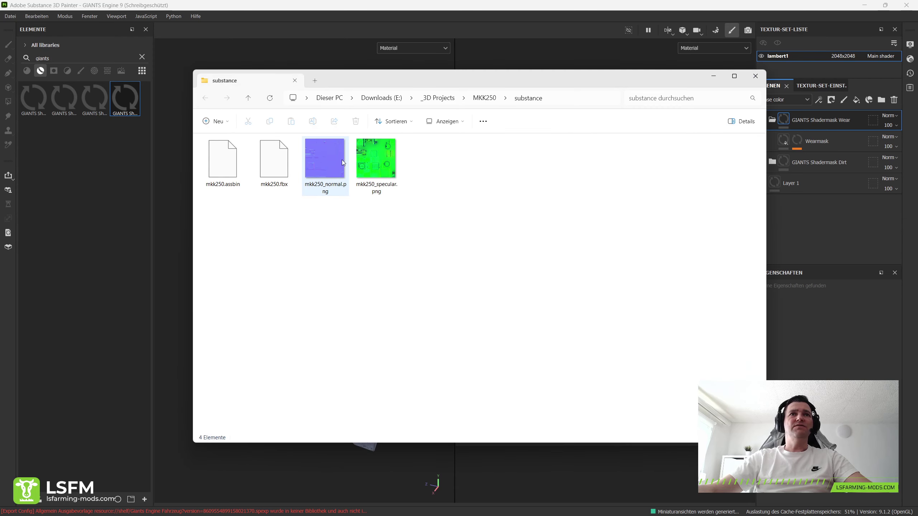
Step: Select both exported PNGs and preview the normal map full-screen in XnView MP
click(328, 161)
ctrl+click(376, 159)
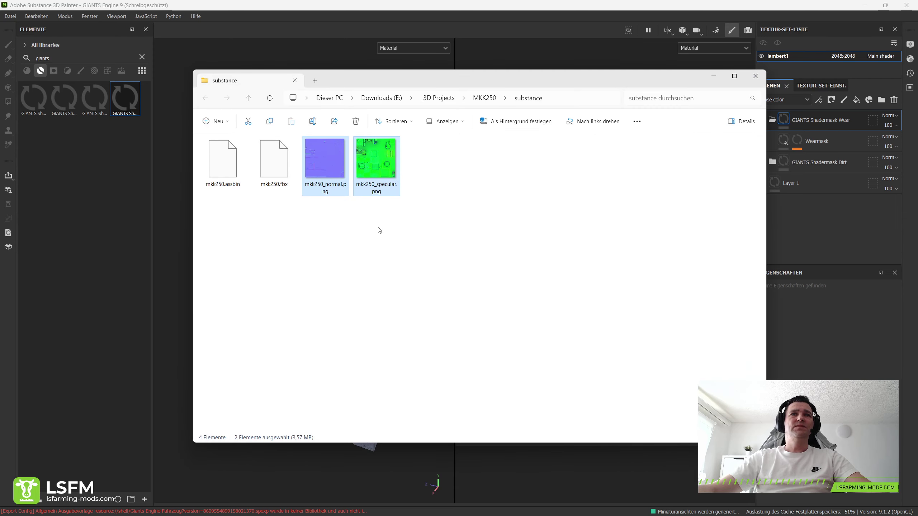
double_click(330, 173)
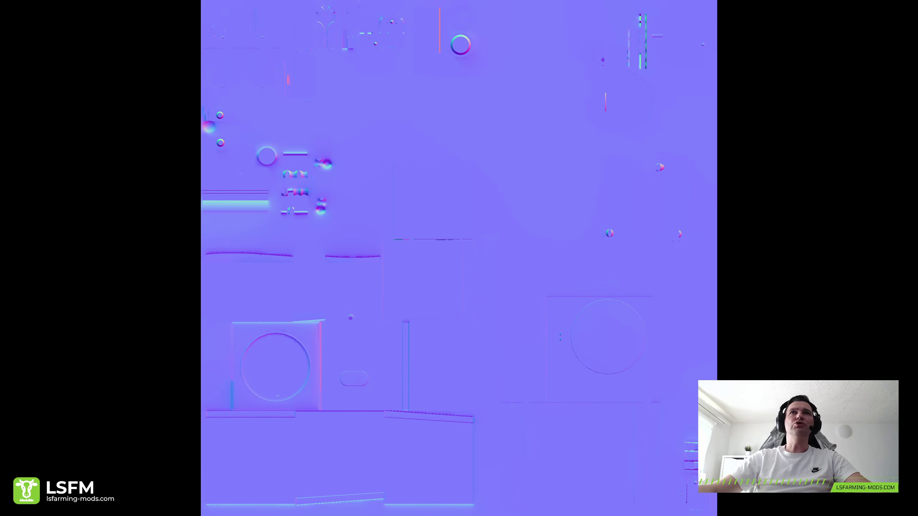
key(Escape)
ctrl+click(402, 135)
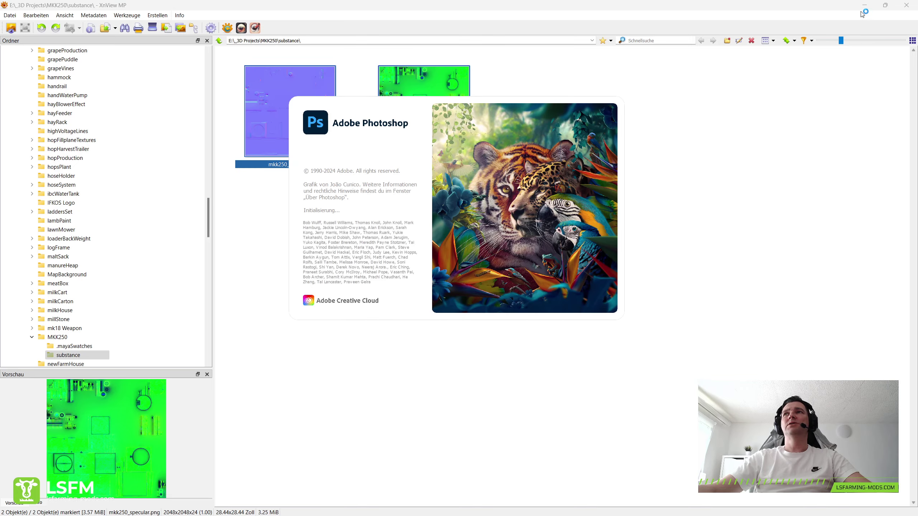
Step: Close XnView MP, the Explorer window and the Export Textures dialog
click(906, 5)
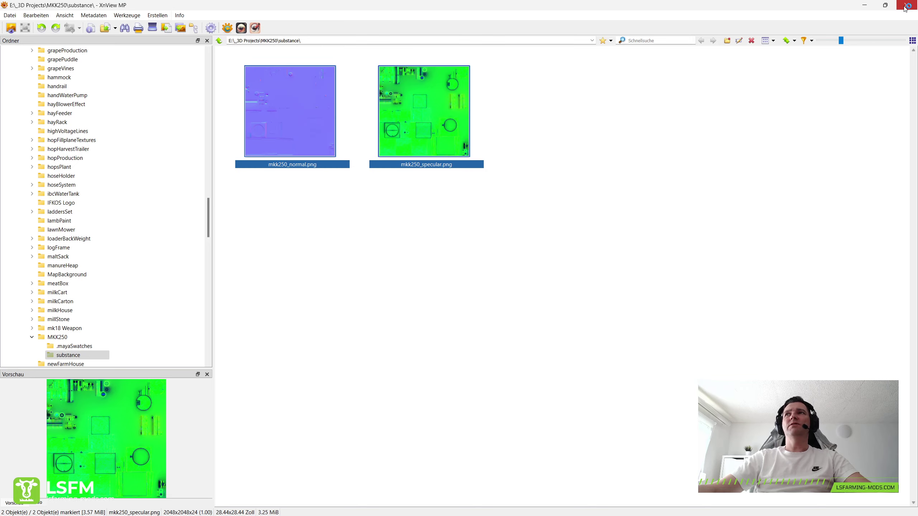
click(754, 77)
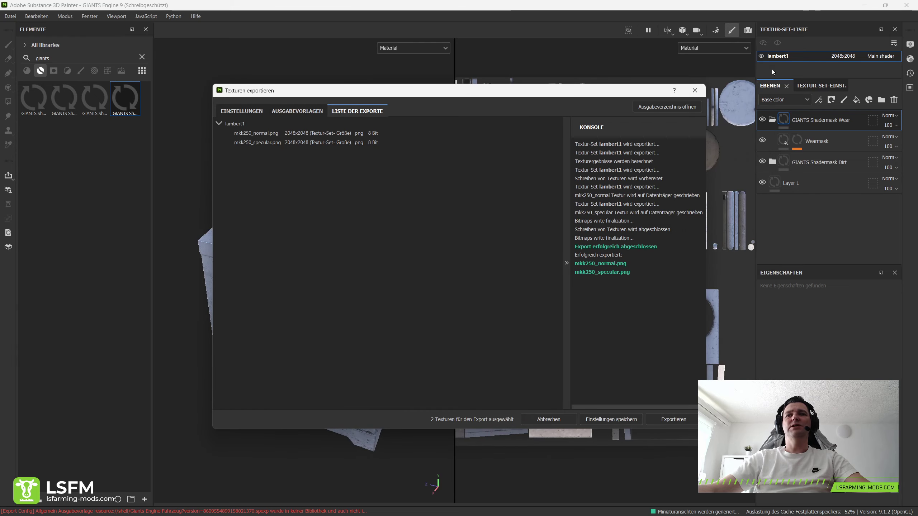
click(694, 90)
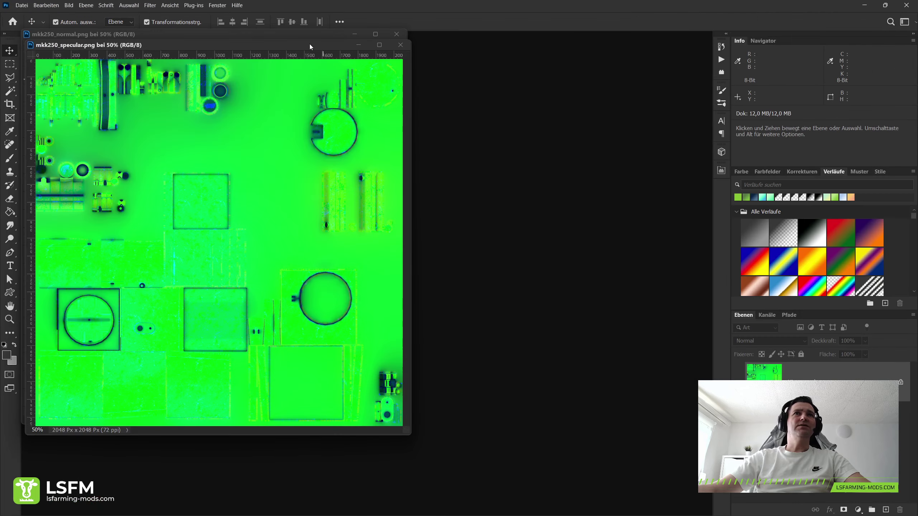
Step: Place the two maps side by side and isolate the specular map's red channel
drag(309, 44, 546, 63)
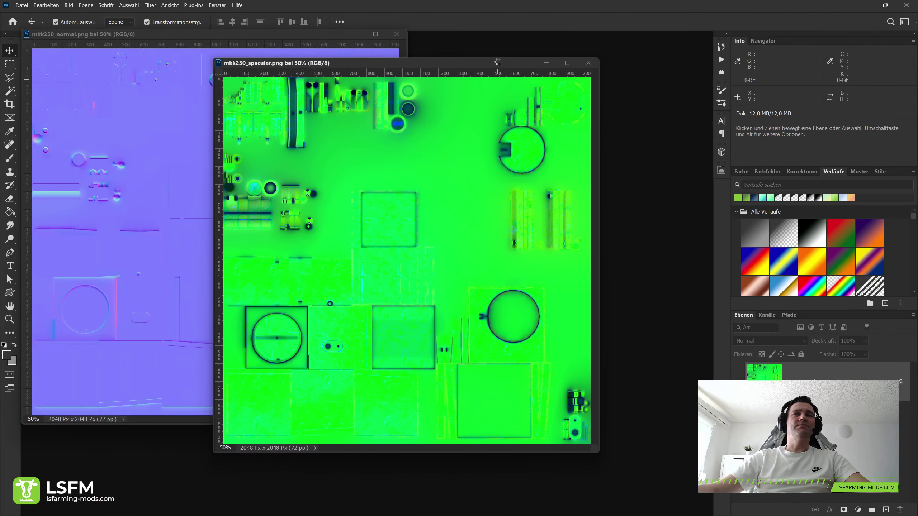
click(766, 314)
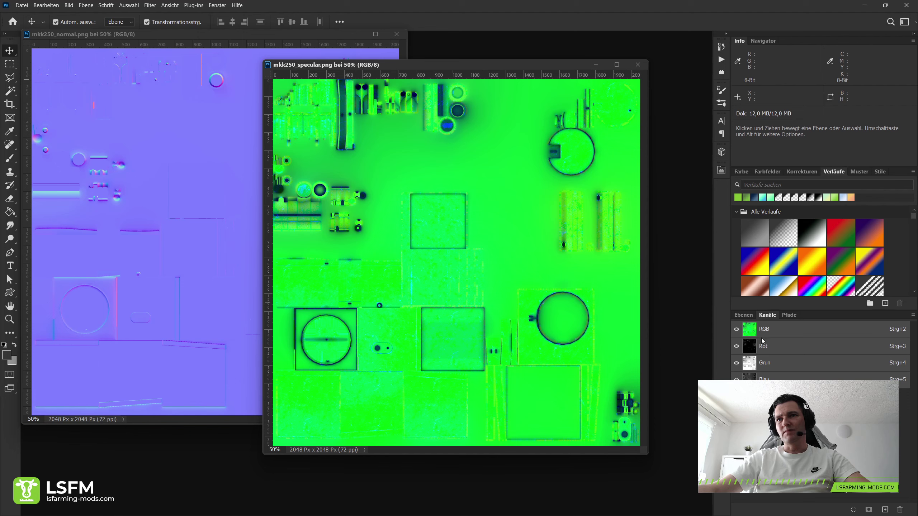
click(759, 347)
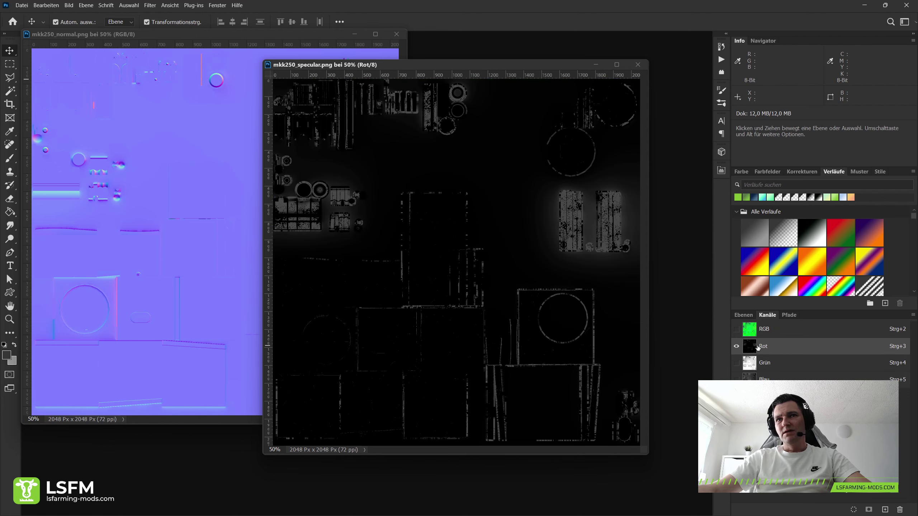
Step: Apply Brightness/Contrast to the red channel: Brightness 60, Contrast -12
click(69, 5)
mouse_move(100, 28)
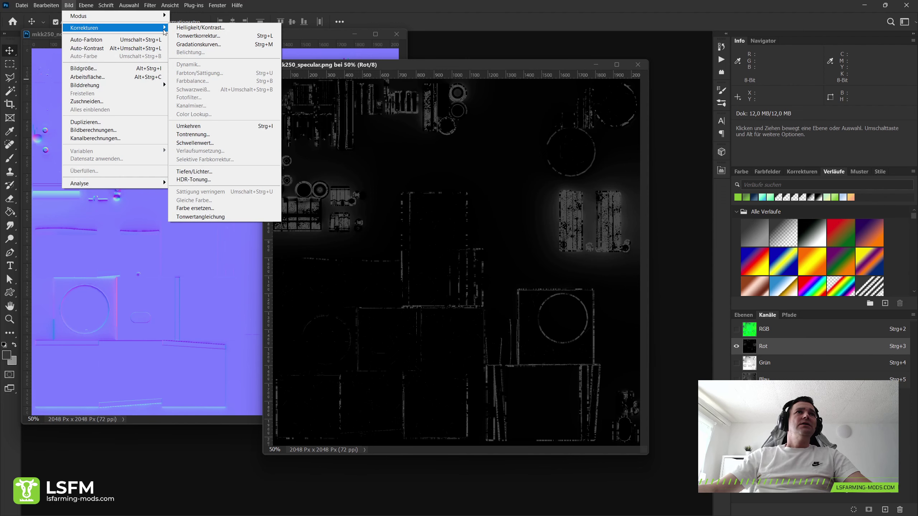
click(192, 29)
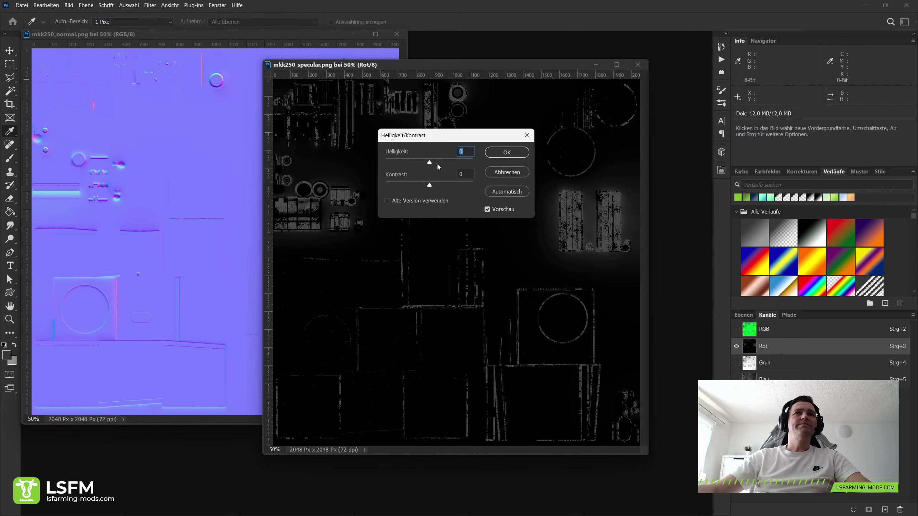
mouse_move(431, 162)
mouse_down()
mouse_move(446, 164)
mouse_move(411, 185)
mouse_up()
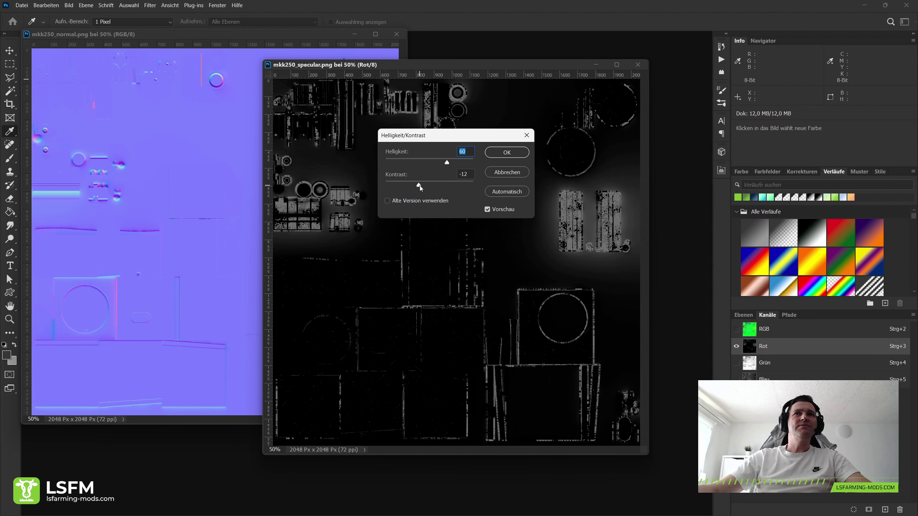
click(506, 152)
key(v)
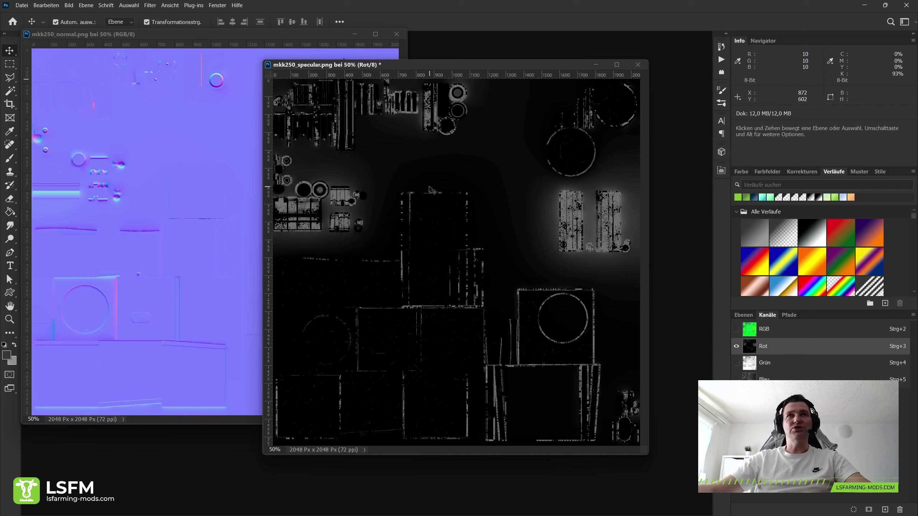
click(150, 5)
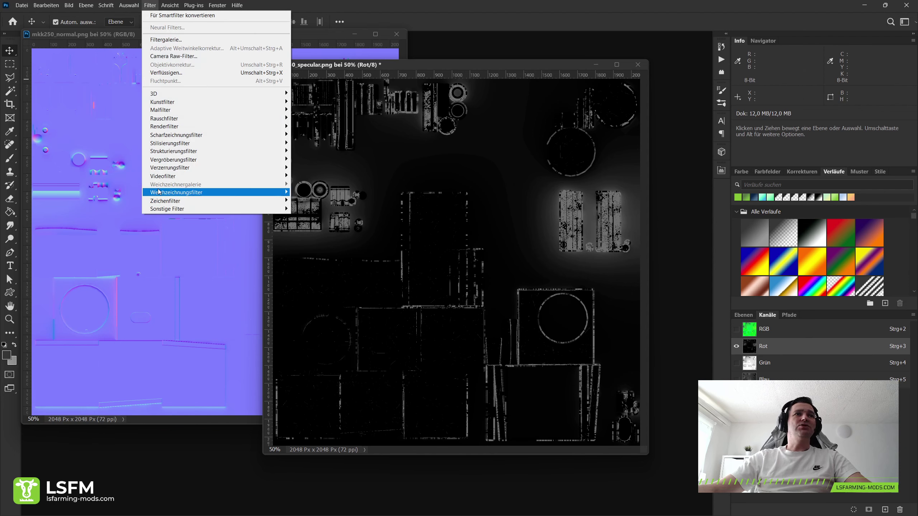
mouse_move(176, 192)
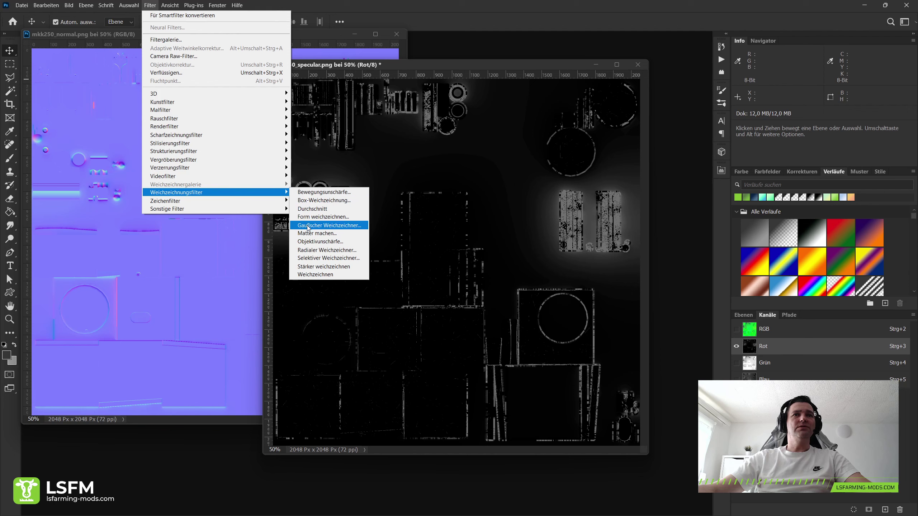
Step: Blur the specular map's red channel with a 0.8 px Gaussian blur, then check green and blue
click(308, 225)
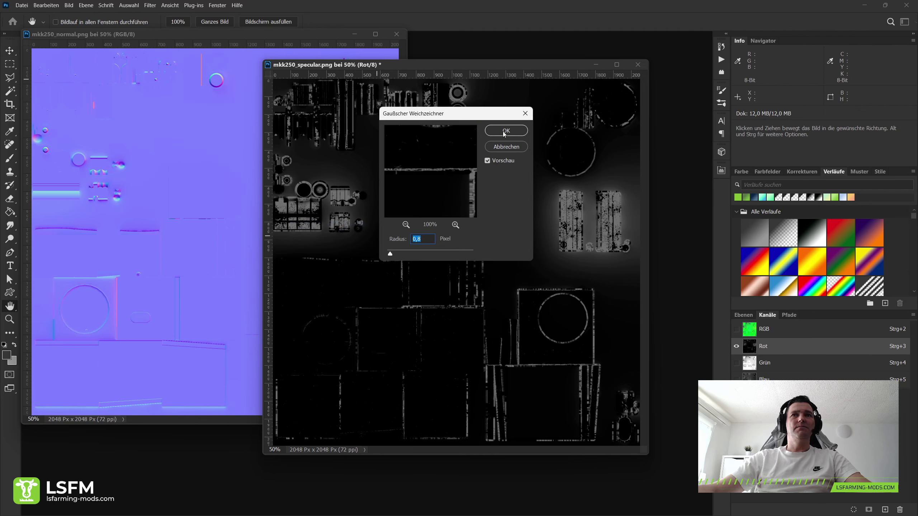
click(505, 131)
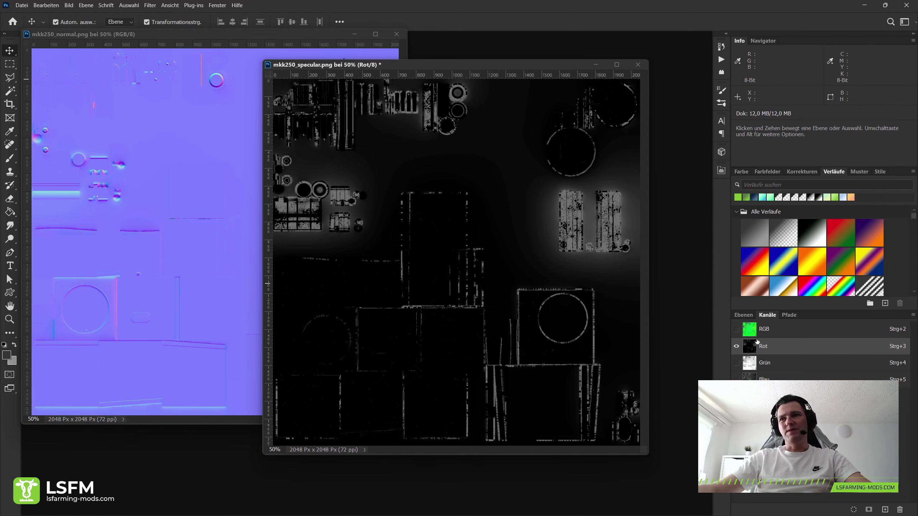
click(763, 364)
click(763, 379)
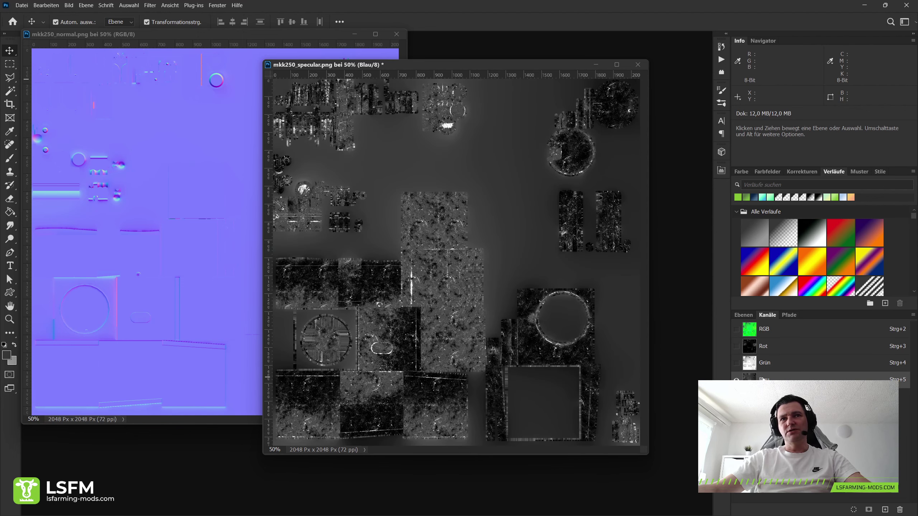
click(150, 5)
click(173, 18)
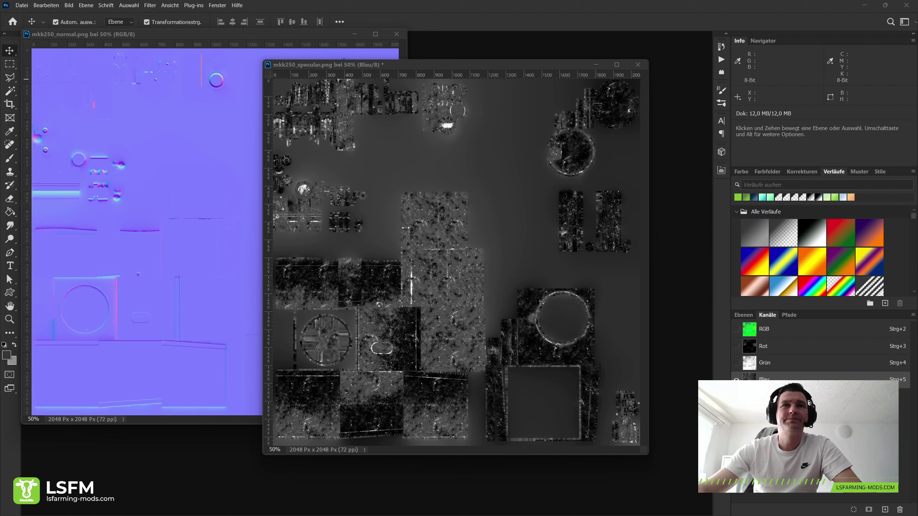
Step: Save a copy of the normal map as DDS in the MKK250 folder
click(79, 39)
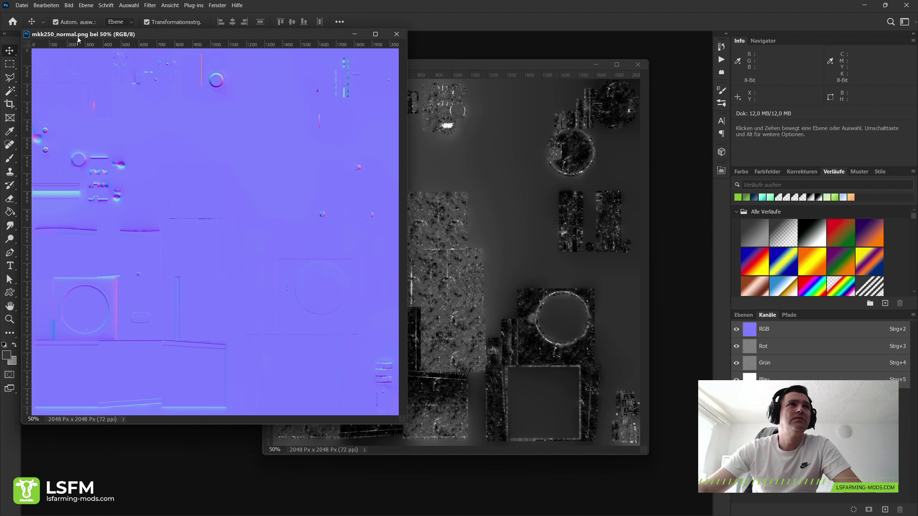
click(22, 5)
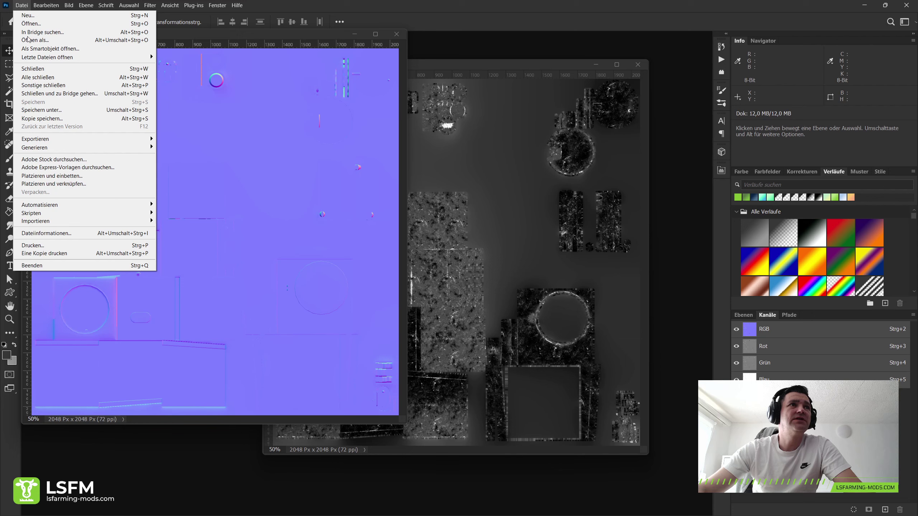
click(42, 120)
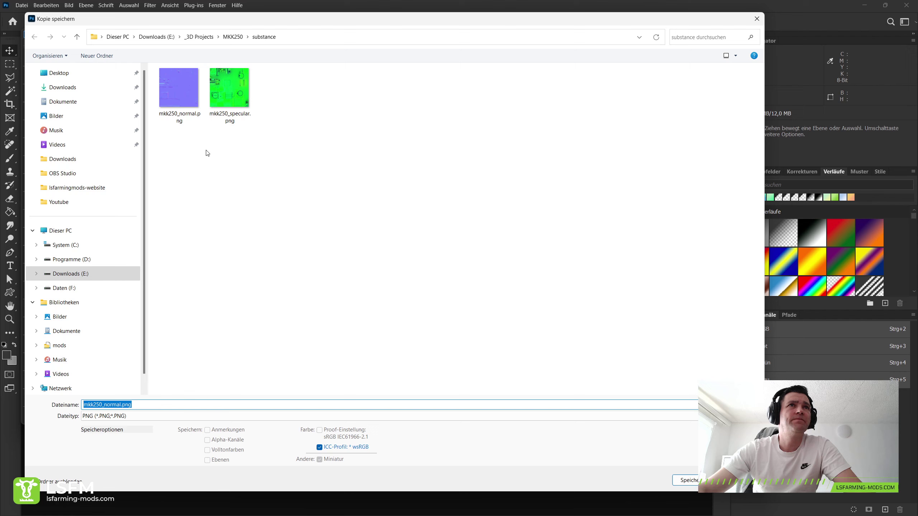
click(233, 36)
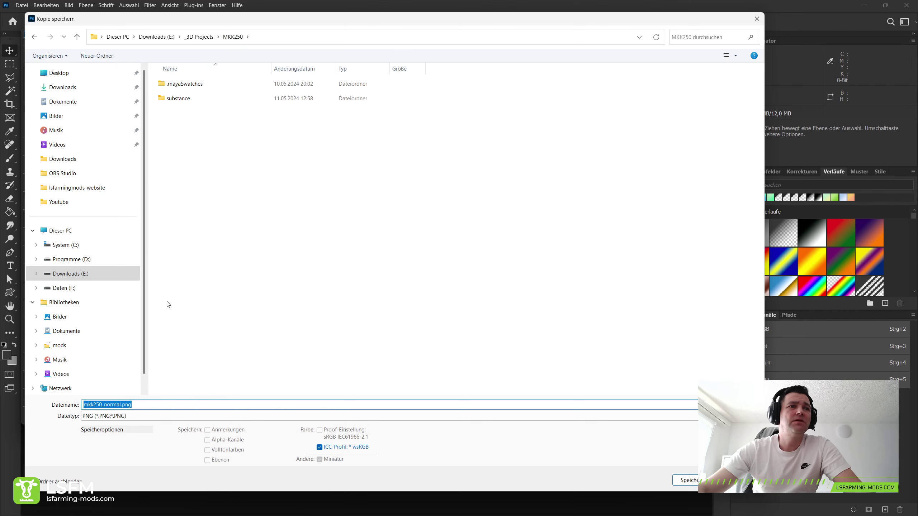
click(108, 416)
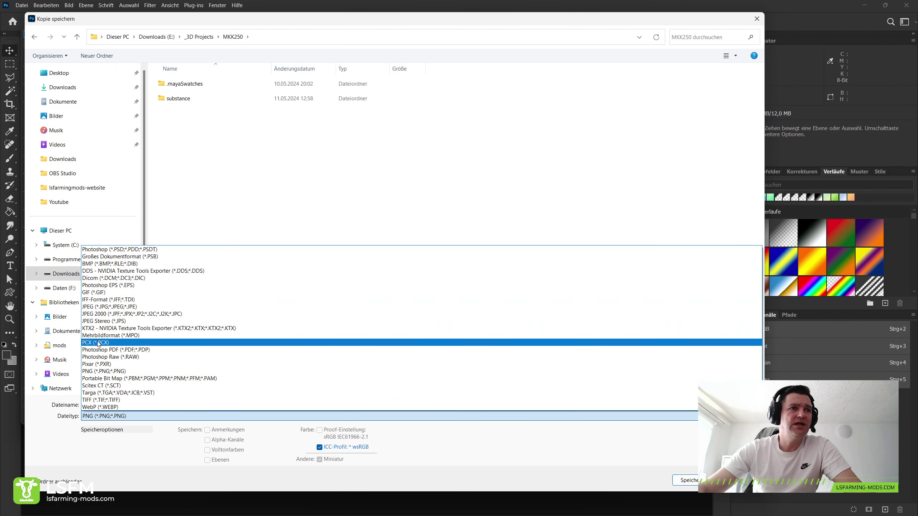
click(101, 272)
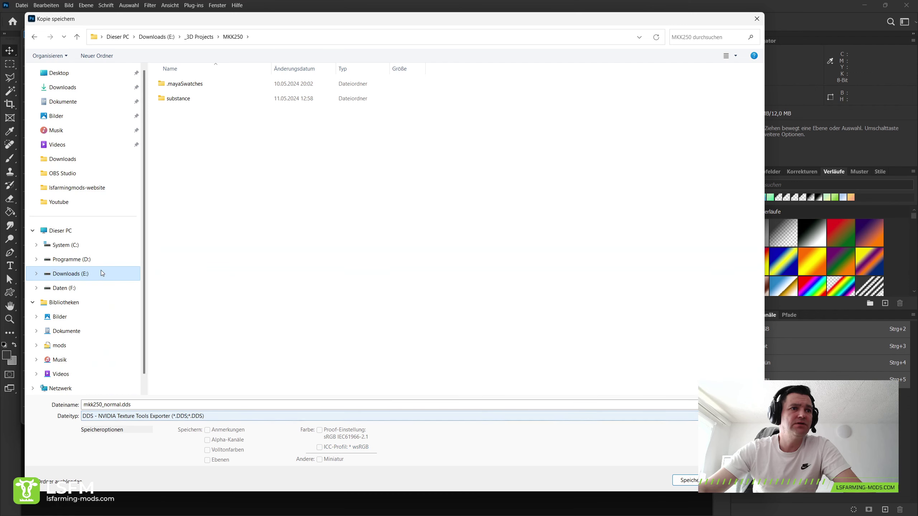
click(687, 481)
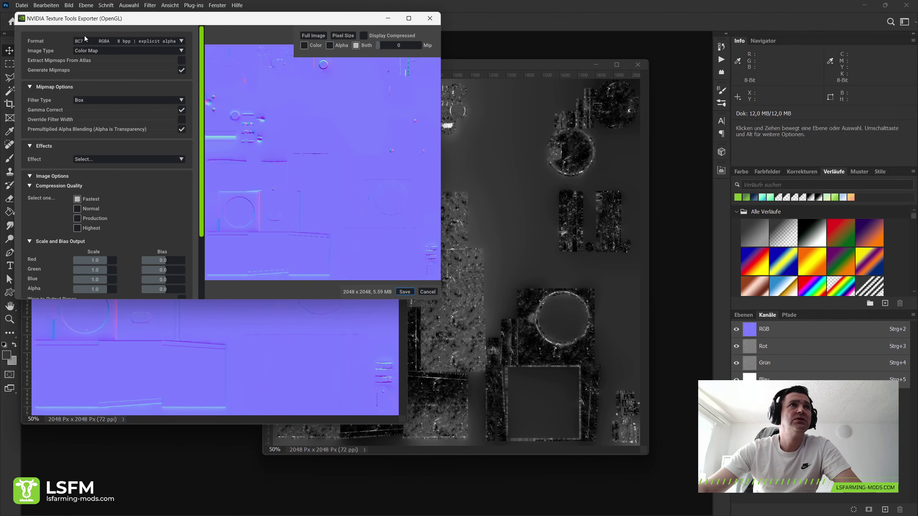
Step: Write the normal map DDS with BC1 RGB compression at Highest quality, then close it
click(85, 37)
click(84, 93)
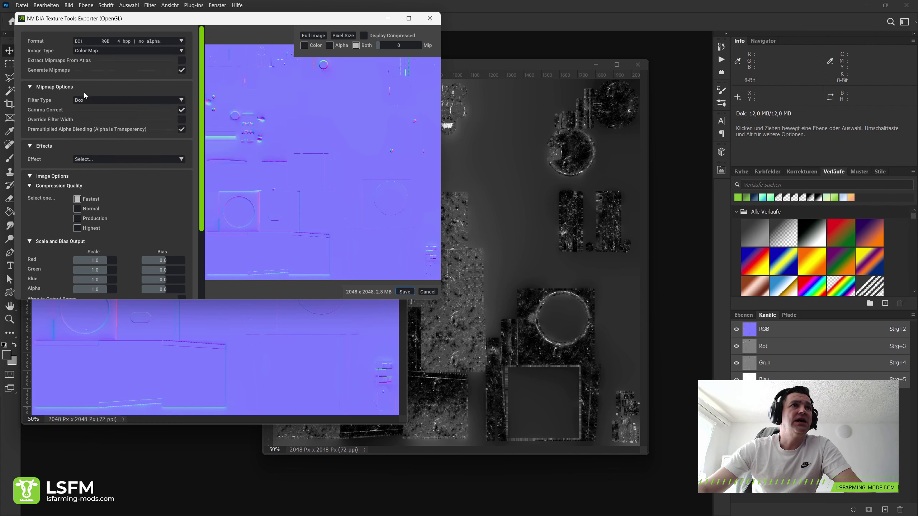
click(78, 228)
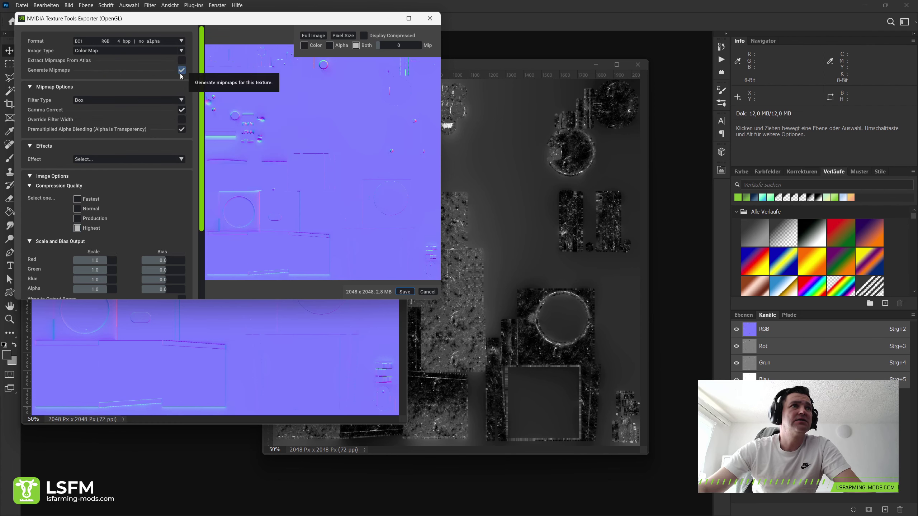
click(404, 292)
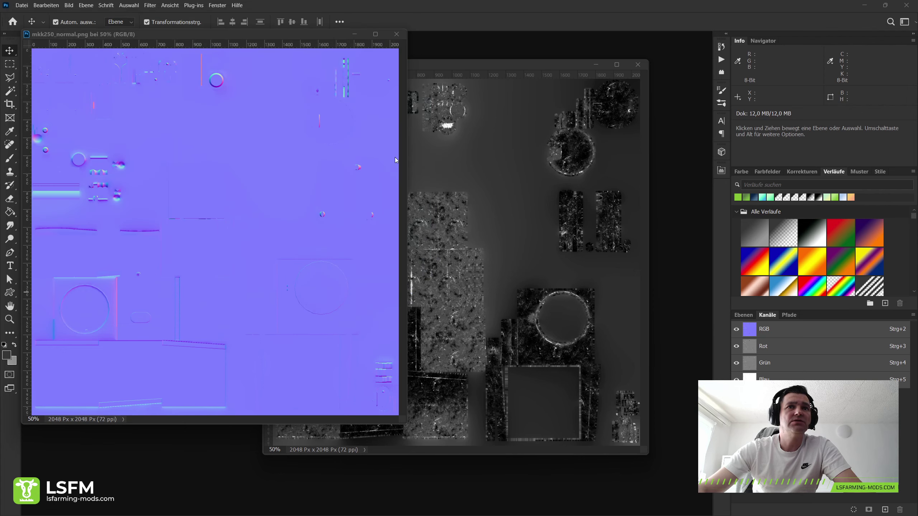
click(397, 34)
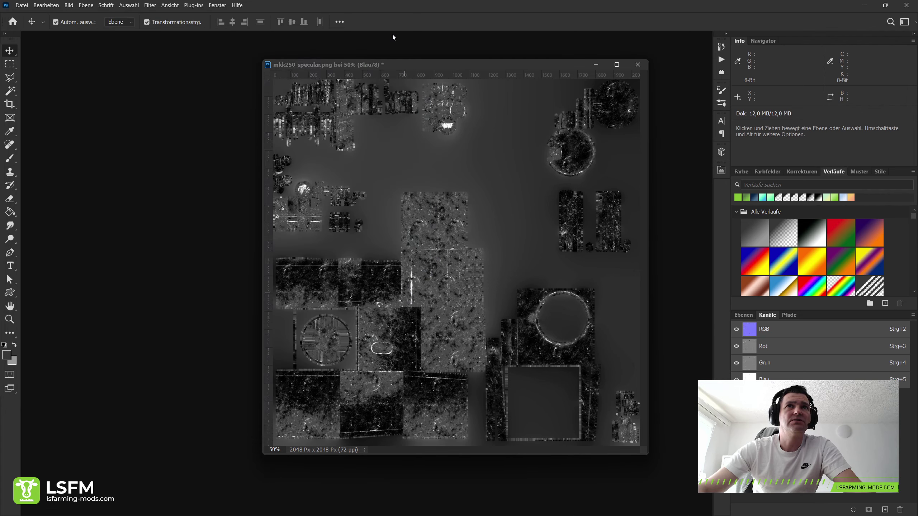
Step: Save the specular map as mkk250_specular.dds in MKK250 and close it without saving
click(22, 5)
click(43, 116)
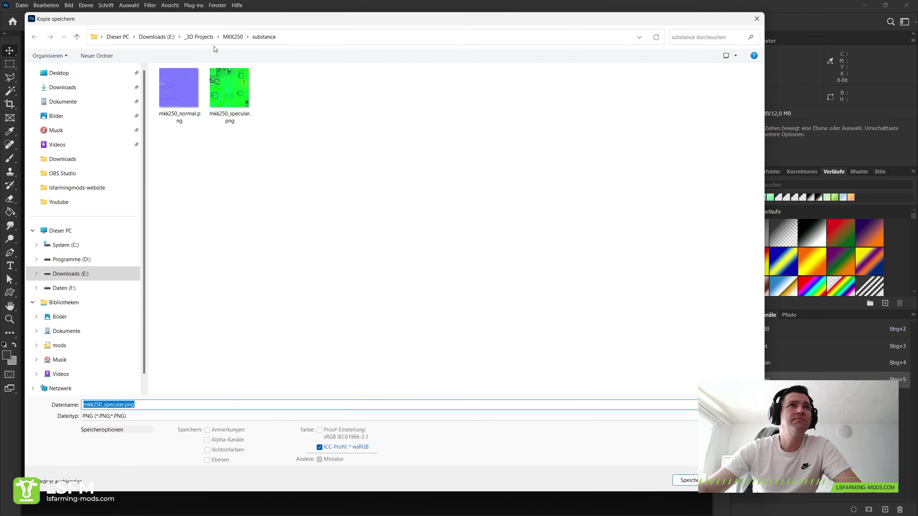
click(233, 37)
click(121, 415)
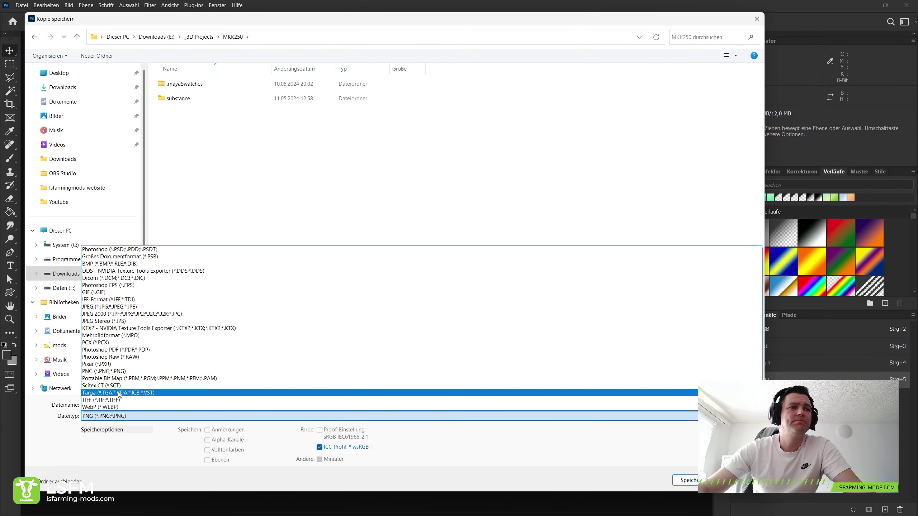
click(107, 272)
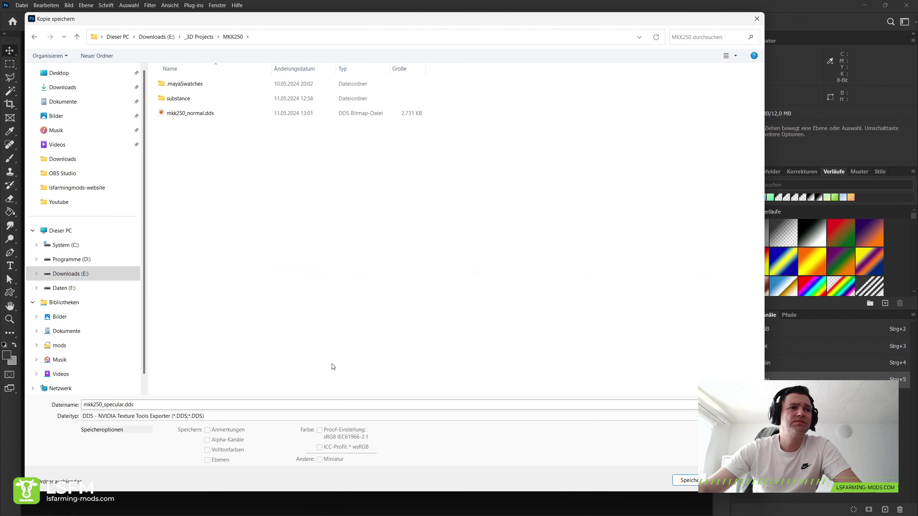
click(685, 480)
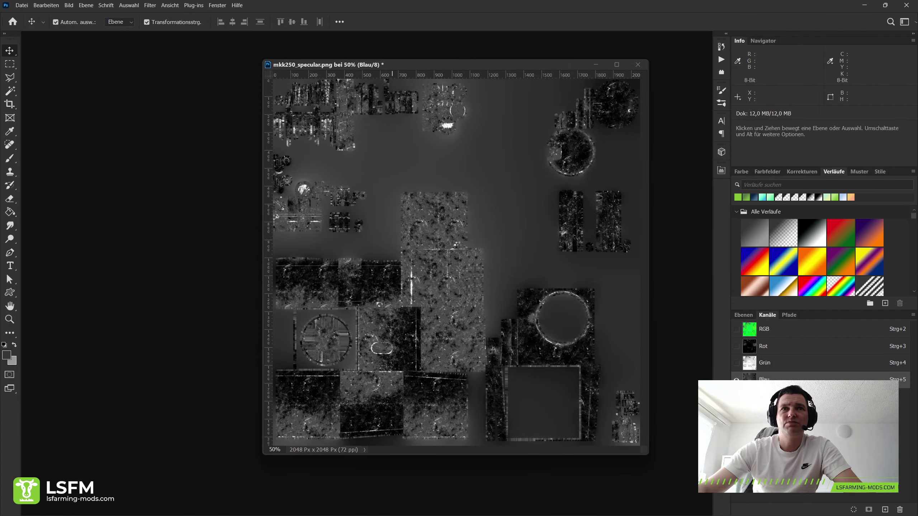
click(400, 293)
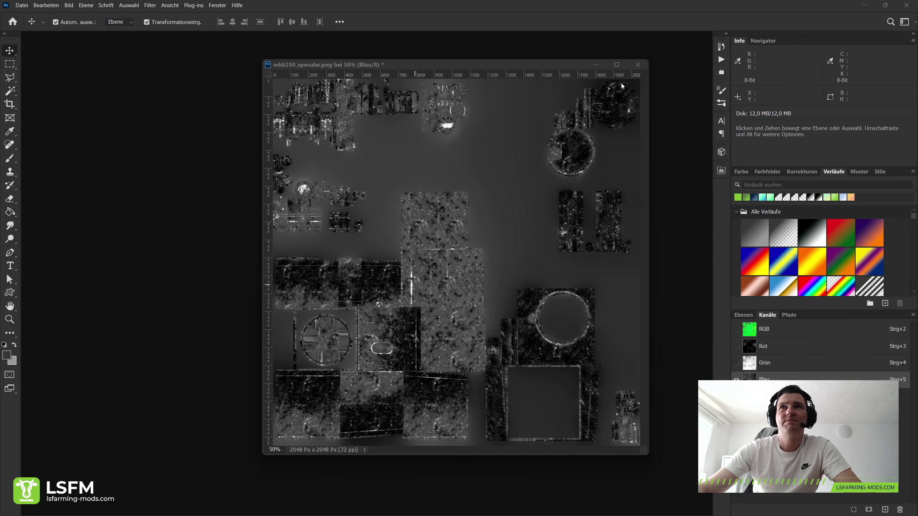
click(637, 65)
click(507, 211)
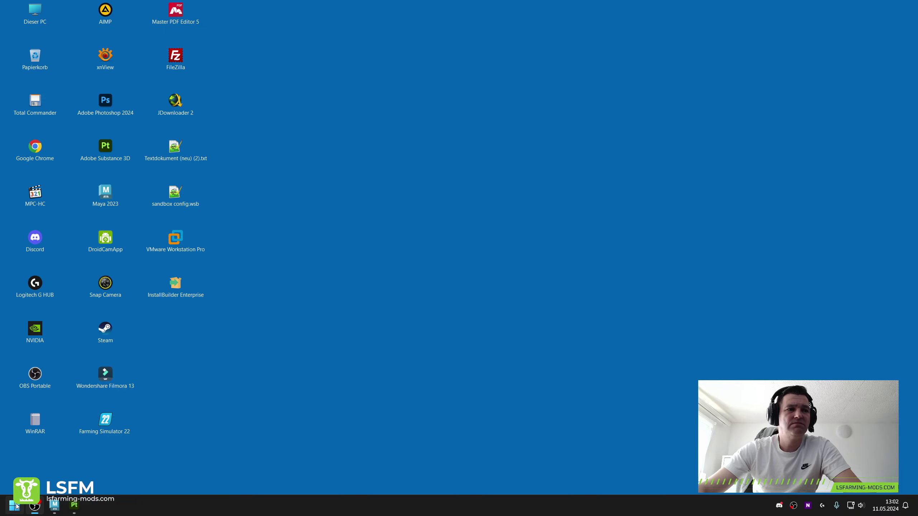
Step: Duplicate the kettle's group1 as group2 and hide the original group1
click(55, 506)
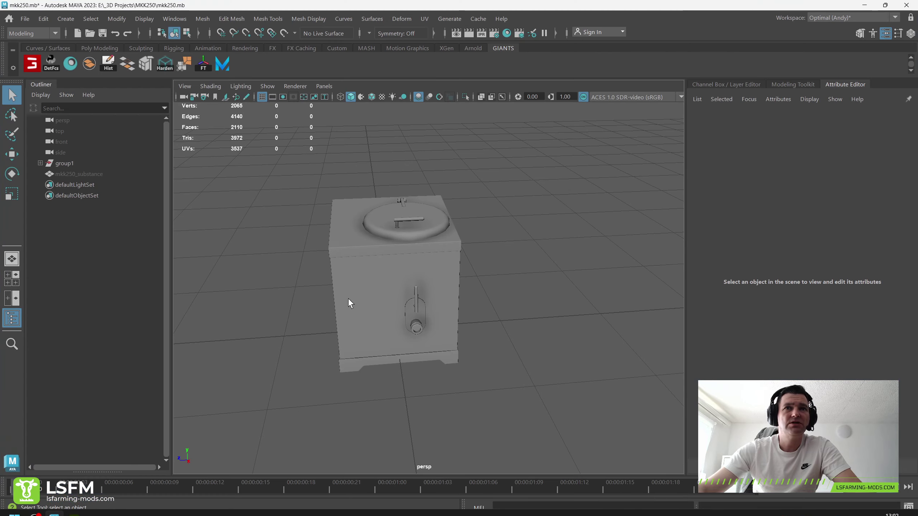
click(70, 164)
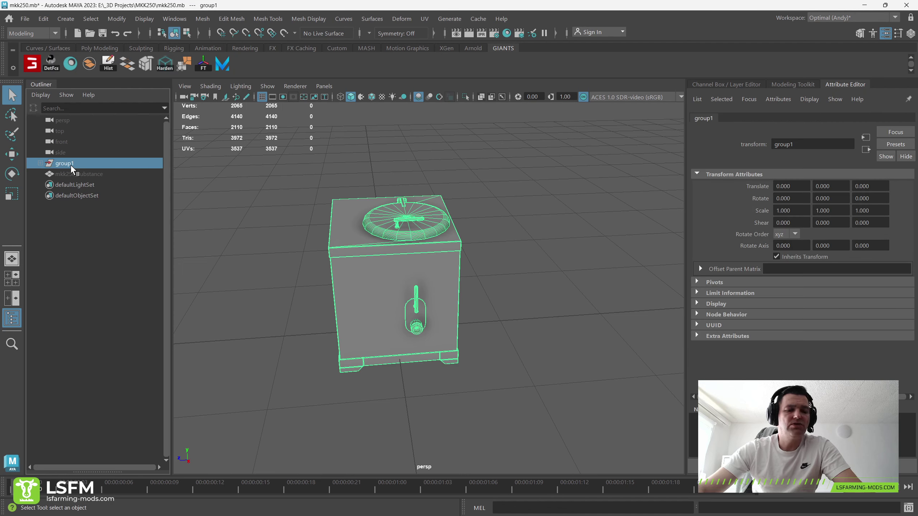
key(ctrl+d)
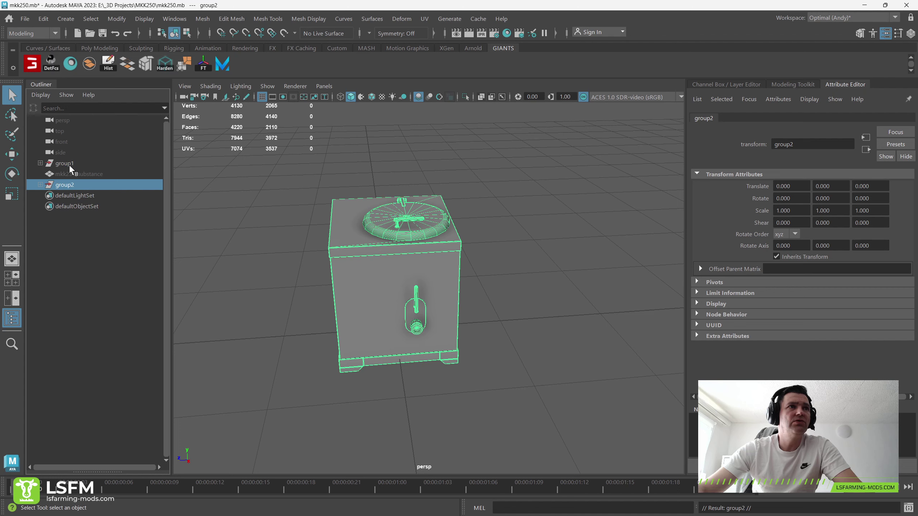
click(69, 165)
key(ctrl+h)
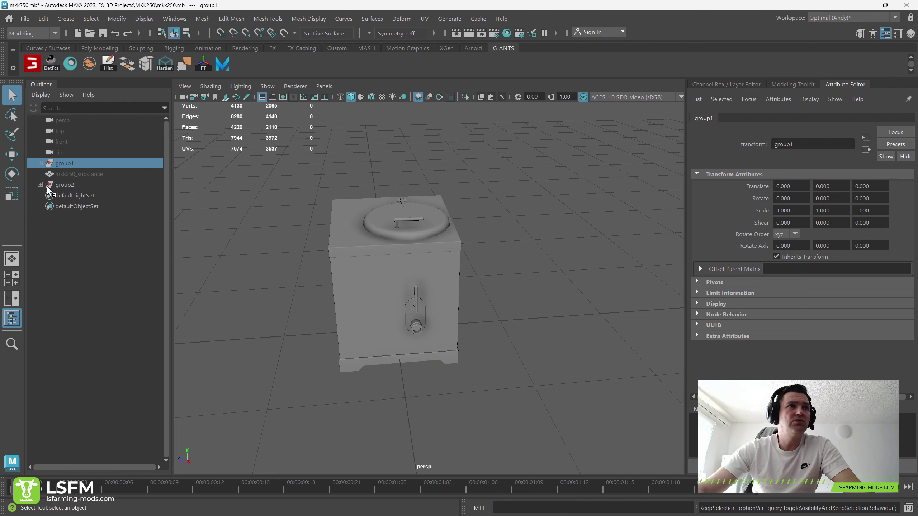
Step: Move the five parts out of group2, delete group2, and select mixer through mkk250_base5
click(40, 184)
click(65, 196)
shift+click(73, 238)
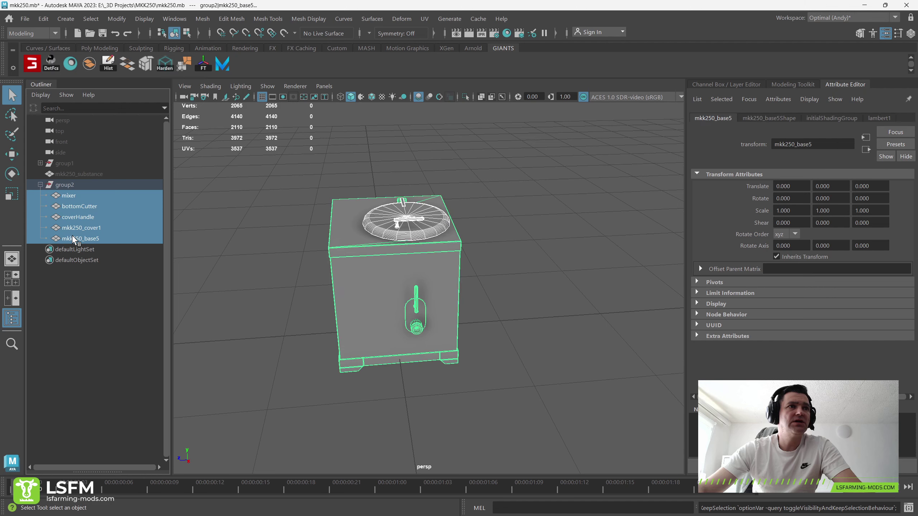
drag(77, 195, 64, 247)
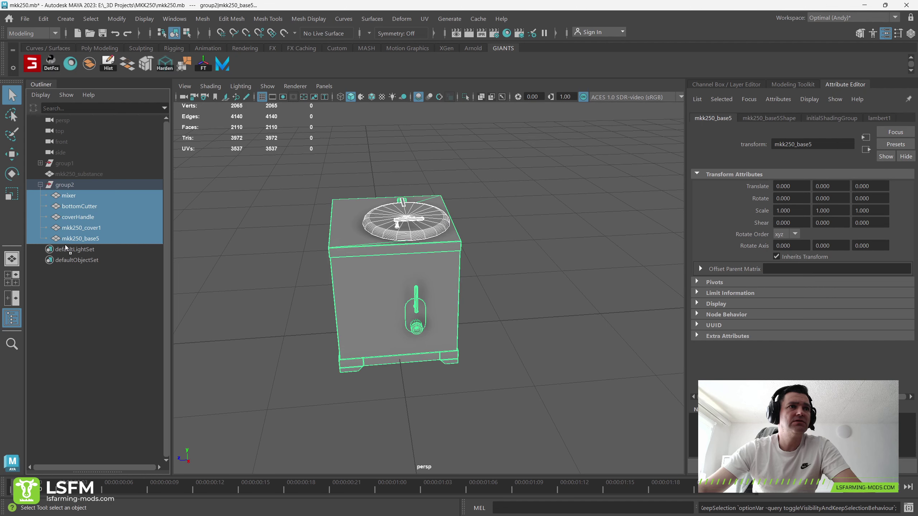
drag(70, 196, 51, 290)
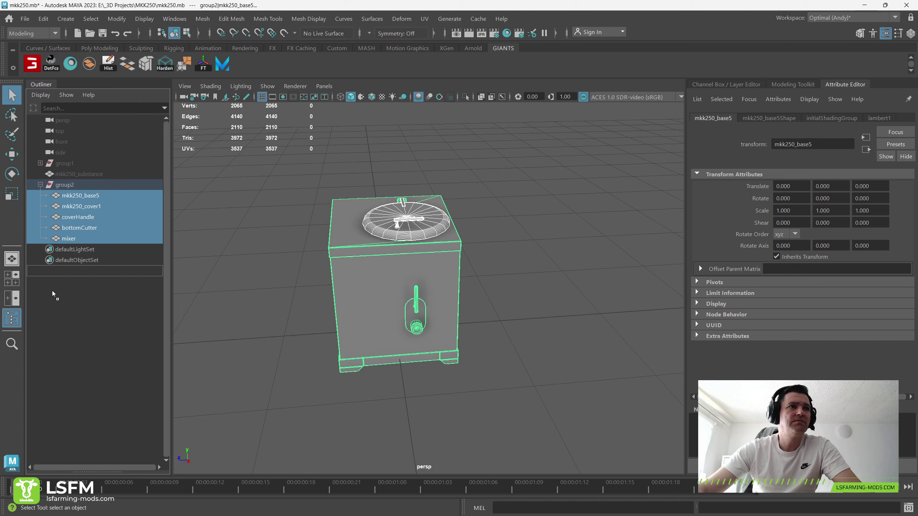
click(60, 185)
key(Delete)
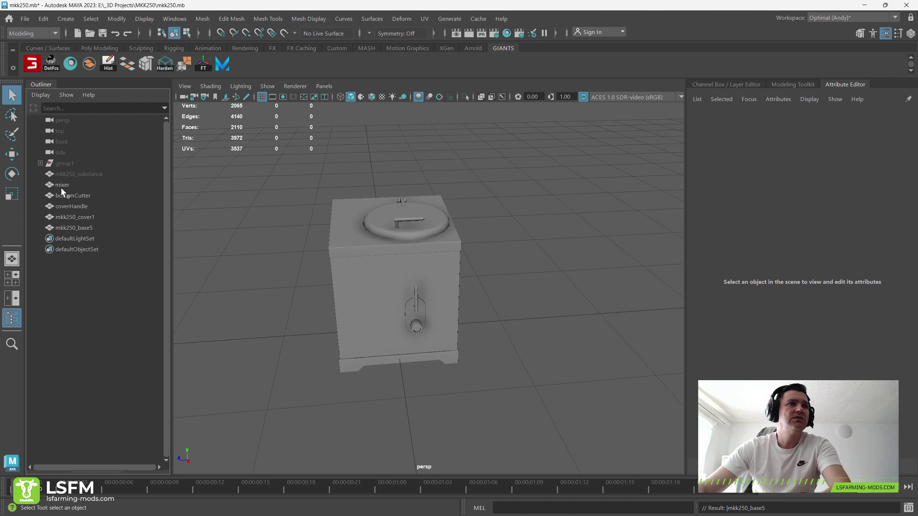
click(62, 186)
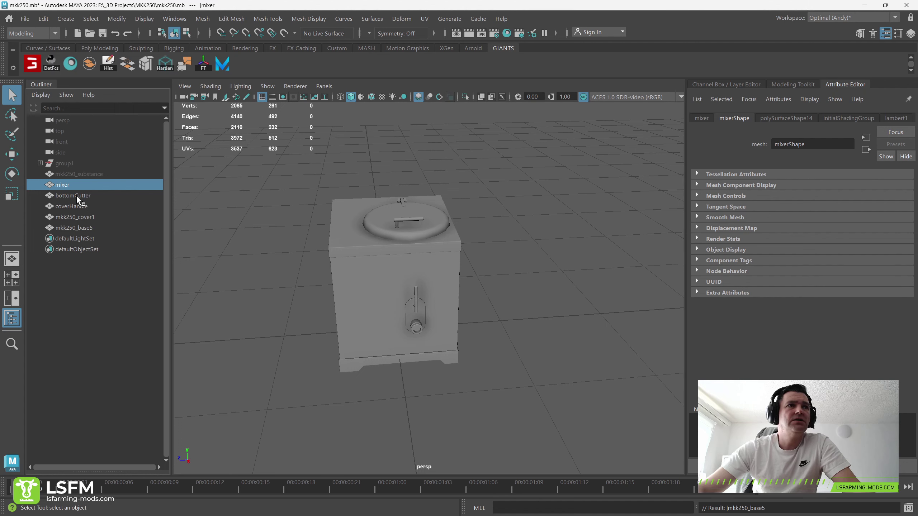
shift+click(75, 229)
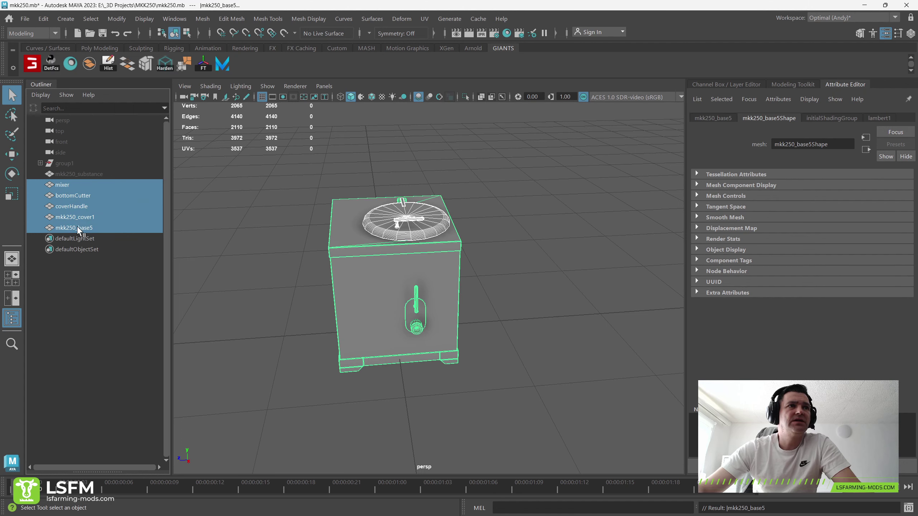
Step: Create a new empty UV set, uvSet, beside map1 in the UV Set Editor
right_click(361, 256)
mouse_move(340, 424)
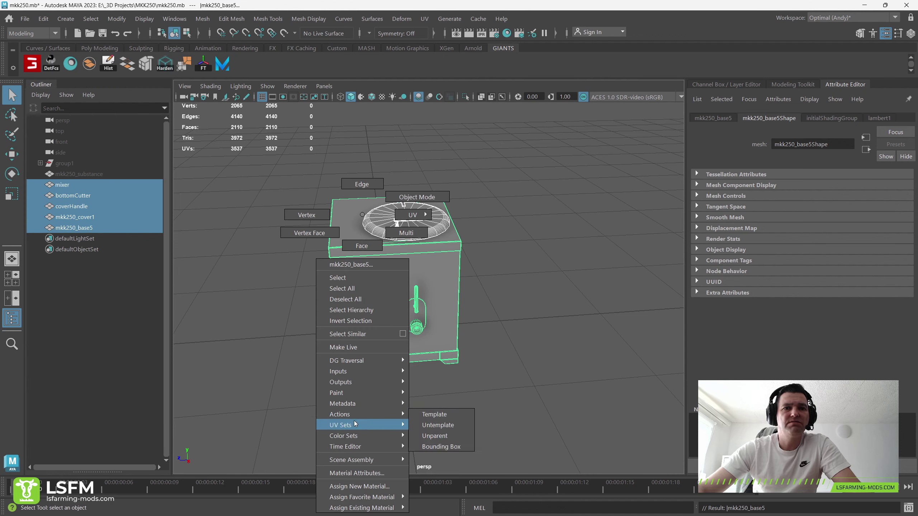
click(435, 435)
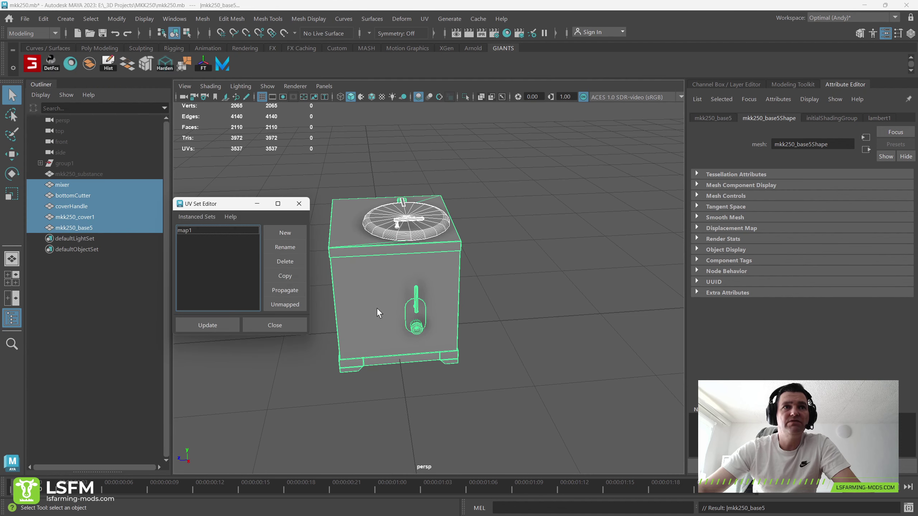
click(279, 230)
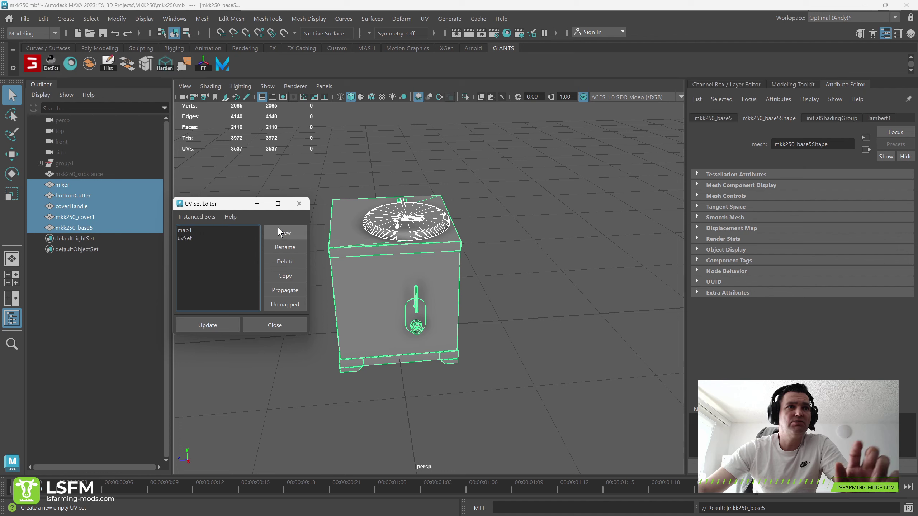
click(260, 325)
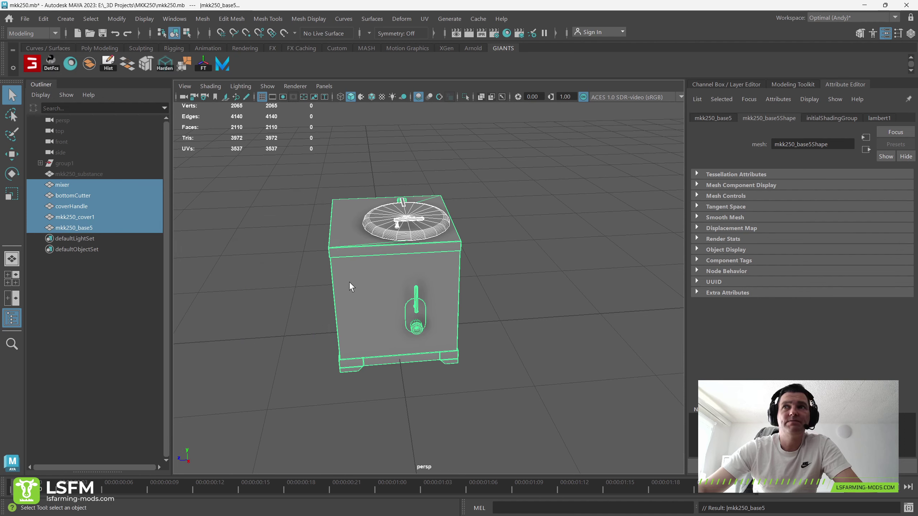
right_drag(350, 214, 351, 504)
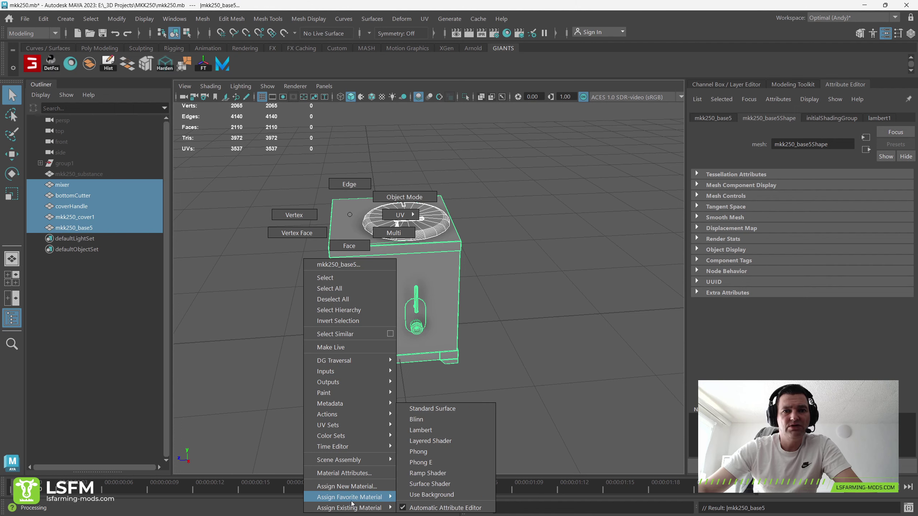
Step: Assign a new Phong material to the kettle parts and rename phong1 to mkk250_mat
click(429, 451)
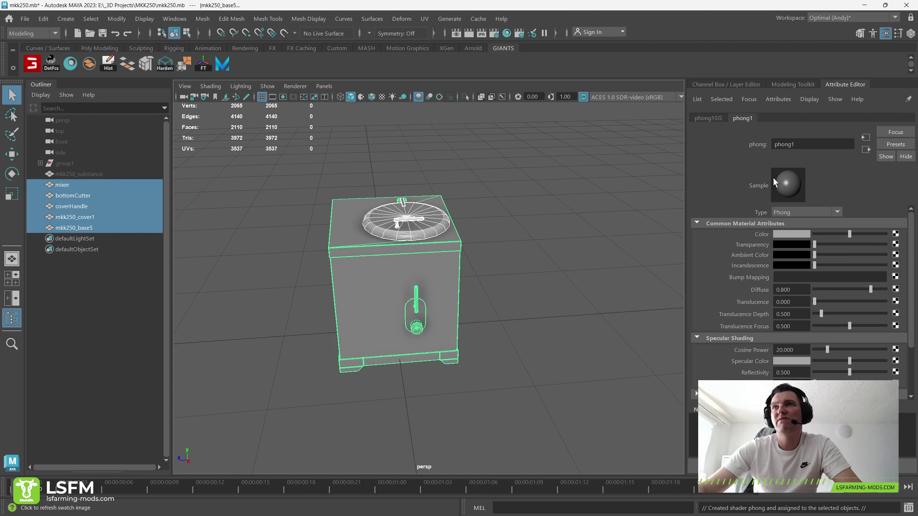
double_click(783, 144)
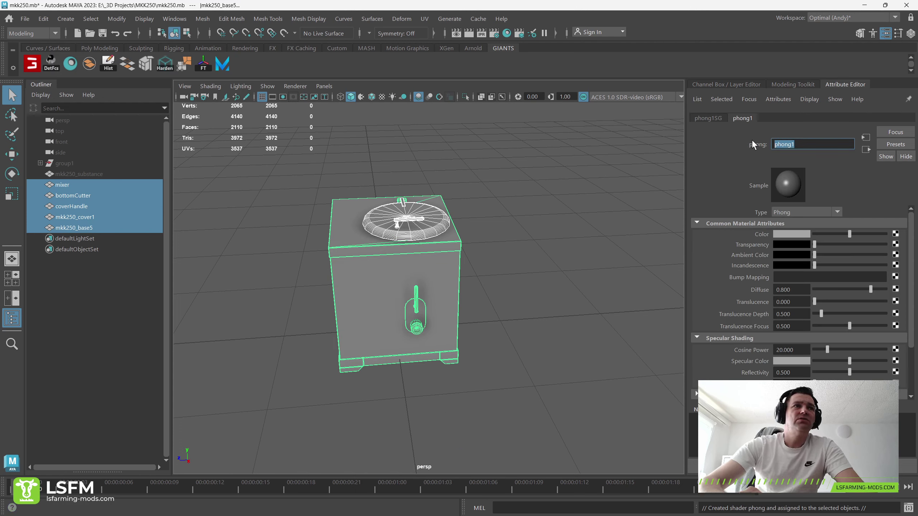
text(mk)
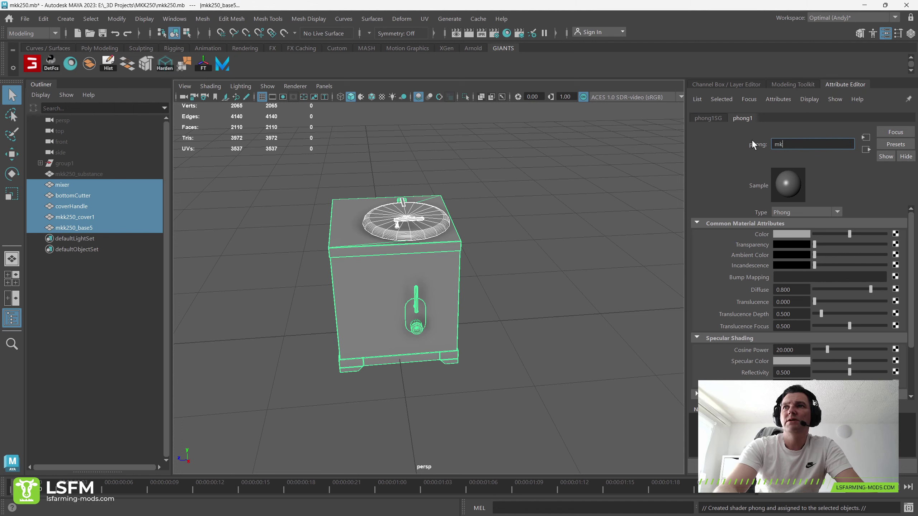
key(BackSpace)
text(kk2)
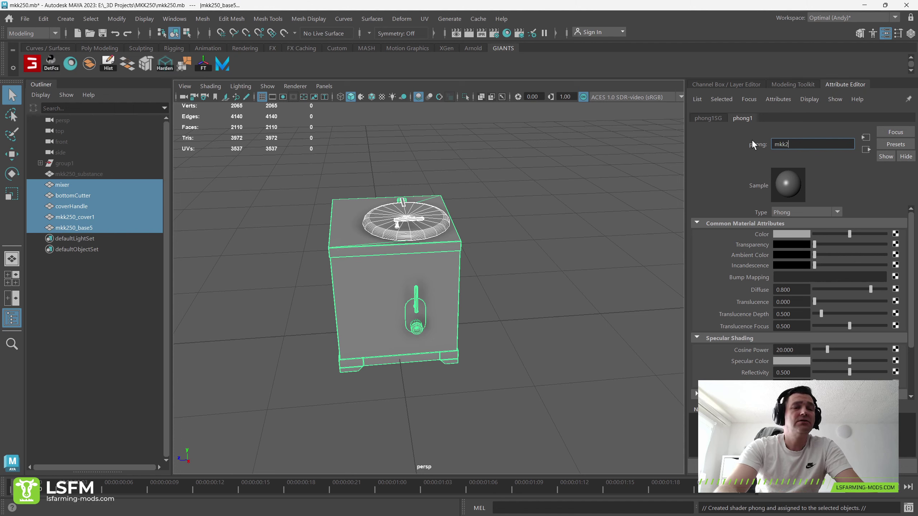
text(50)
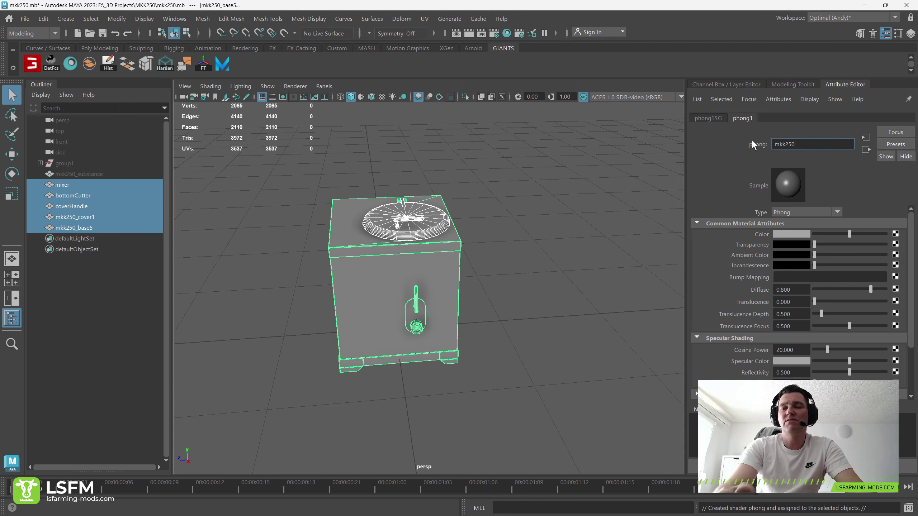
text(_mat)
key(Return)
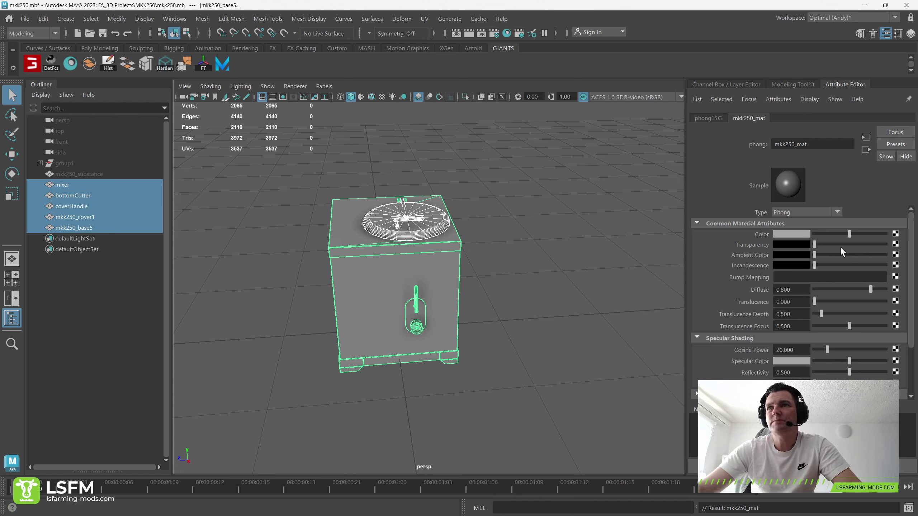
Step: Map a file texture loading mkk250_normal.dds to bump mapping and enable textured view
click(895, 277)
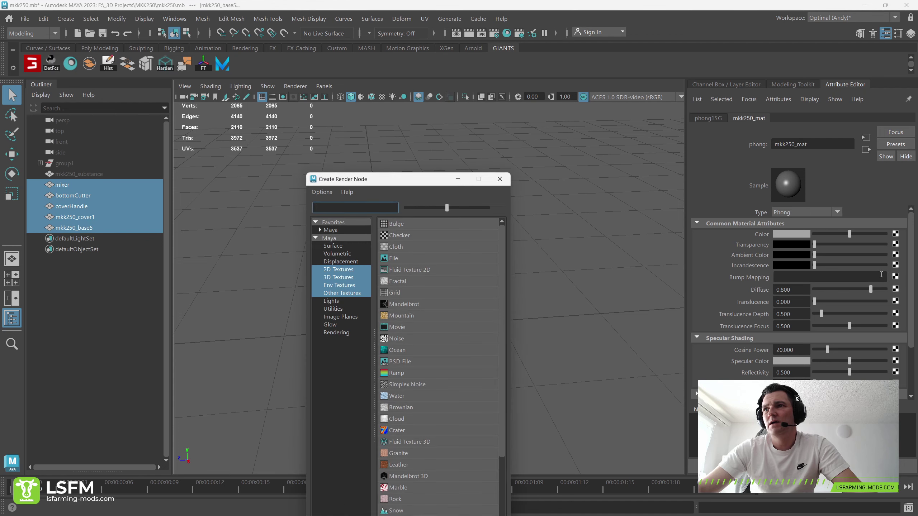
click(396, 258)
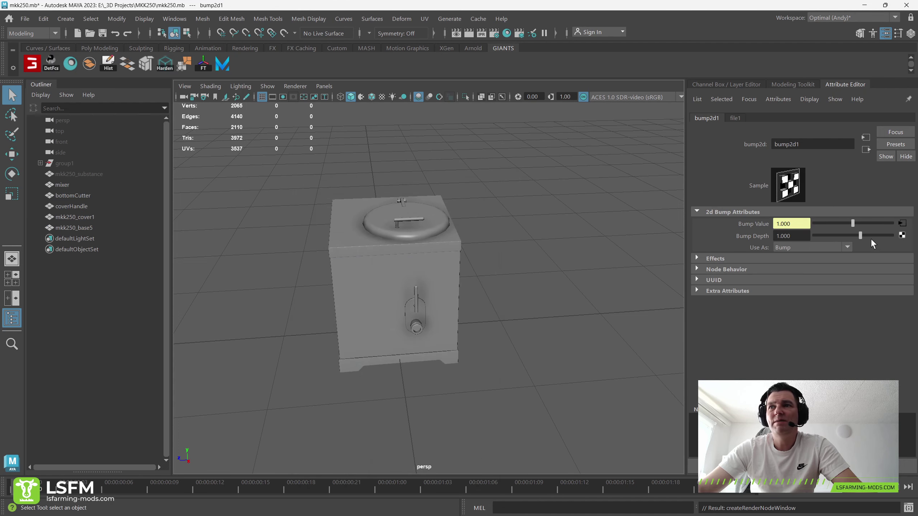
click(902, 224)
click(897, 260)
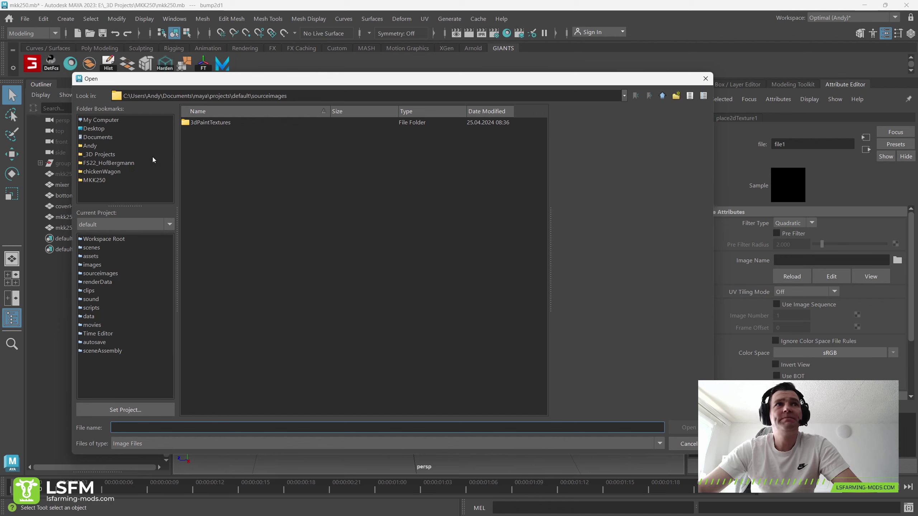
click(94, 180)
double_click(217, 141)
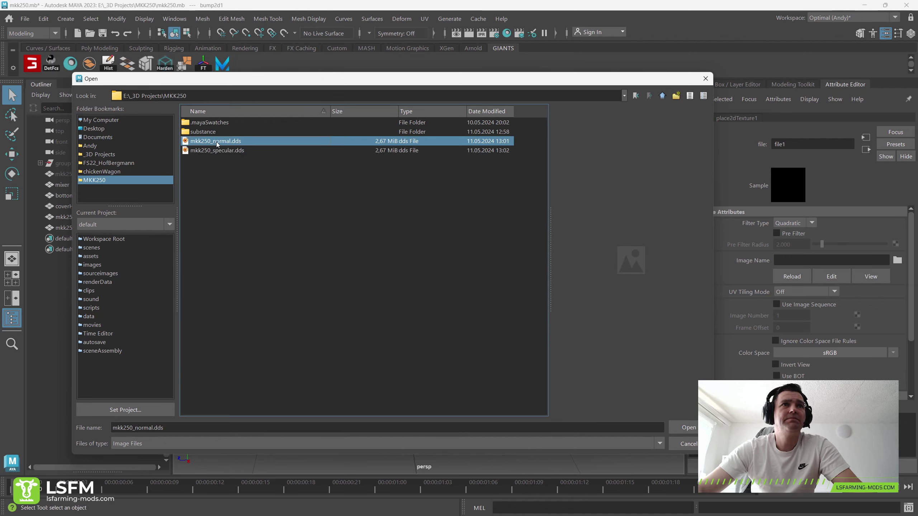
click(382, 97)
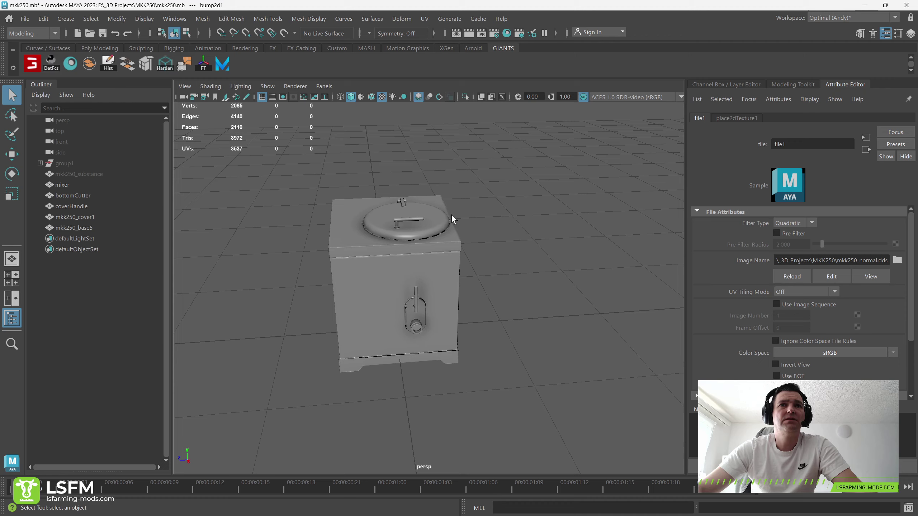
mouse_move(451, 195)
alt+mouse_down()
mouse_move(381, 293)
mouse_move(407, 288)
mouse_move(368, 297)
alt+mouse_up()
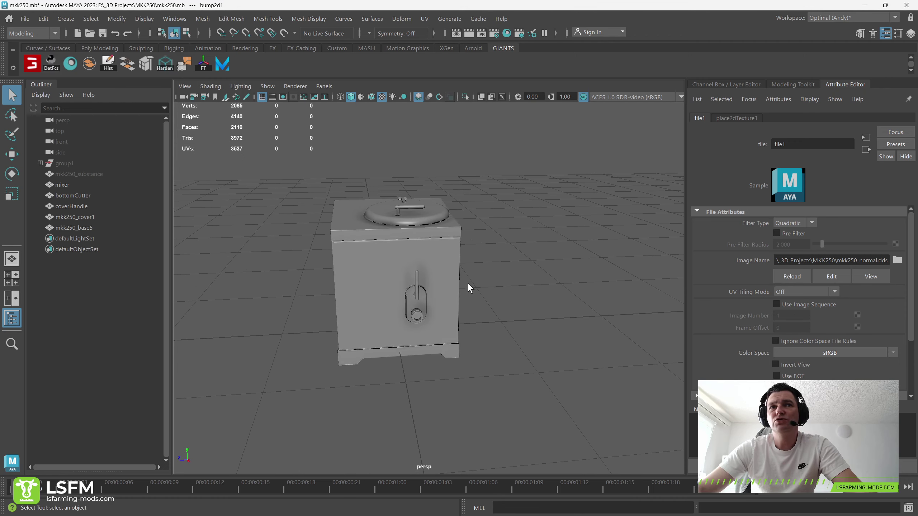
Step: Map a second file texture loading mkk250_specular.dds to mkk250_mat's specular colour
click(458, 271)
click(825, 119)
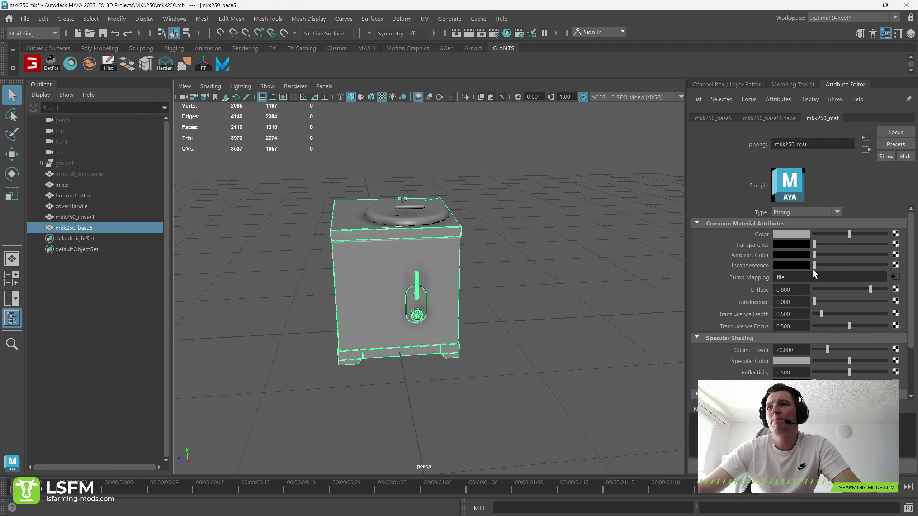
click(896, 361)
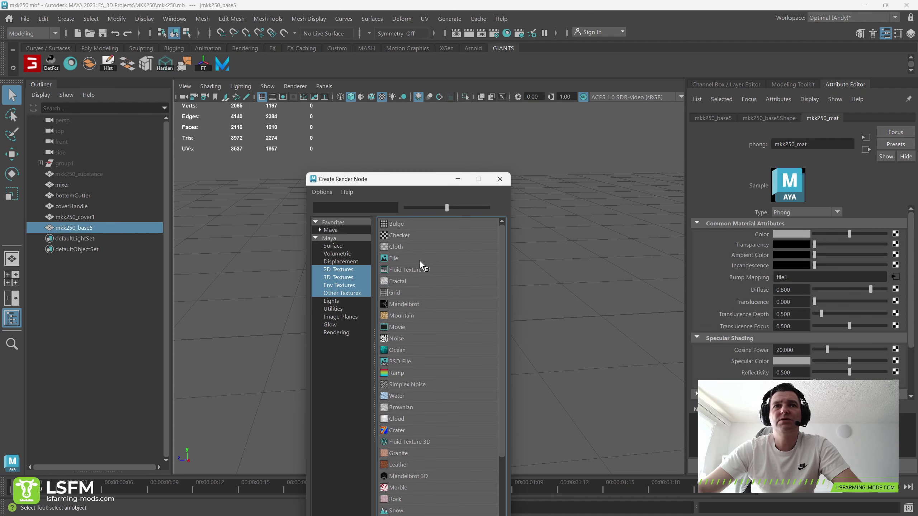
click(405, 262)
click(897, 261)
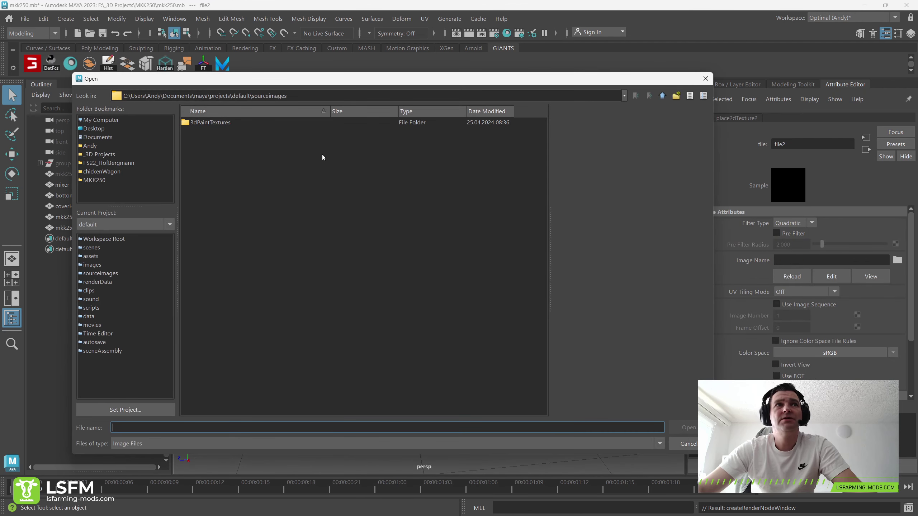
click(102, 180)
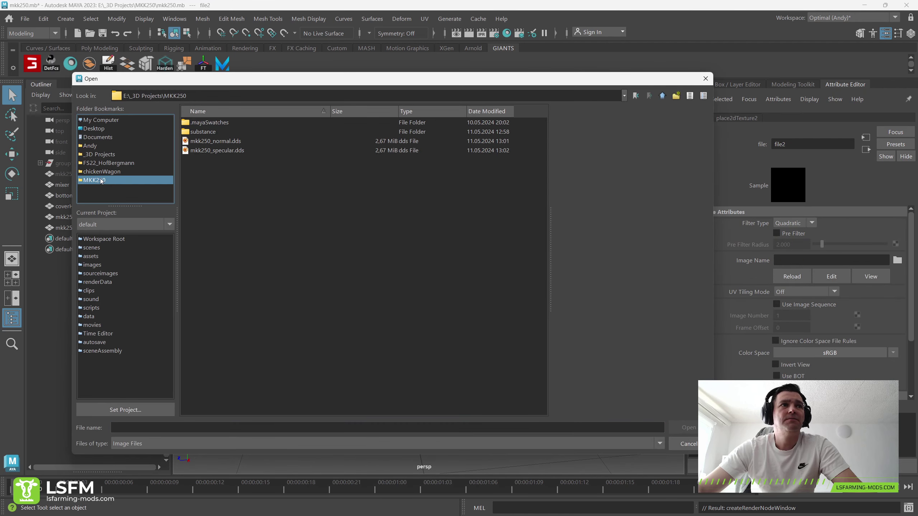
double_click(217, 150)
alt+drag(317, 231, 294, 276)
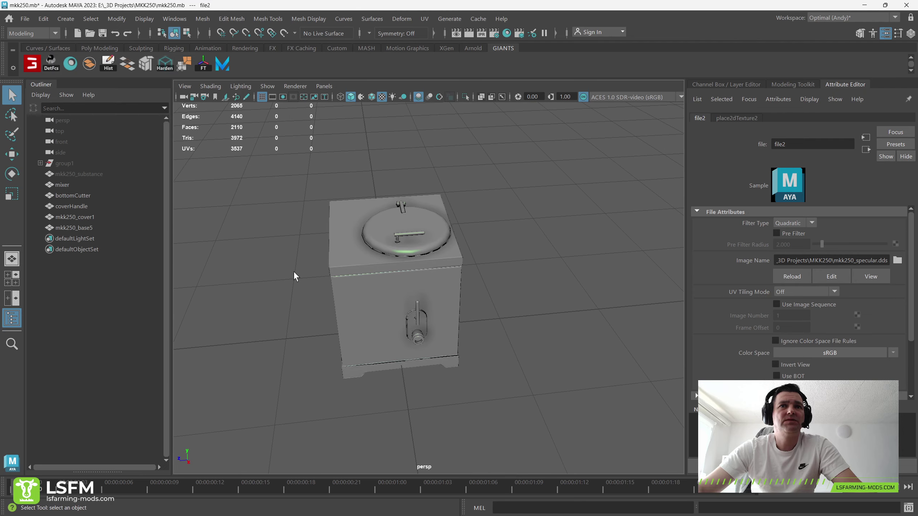
mouse_move(405, 208)
alt+mouse_down()
mouse_move(486, 240)
mouse_move(514, 276)
mouse_move(497, 287)
alt+mouse_up()
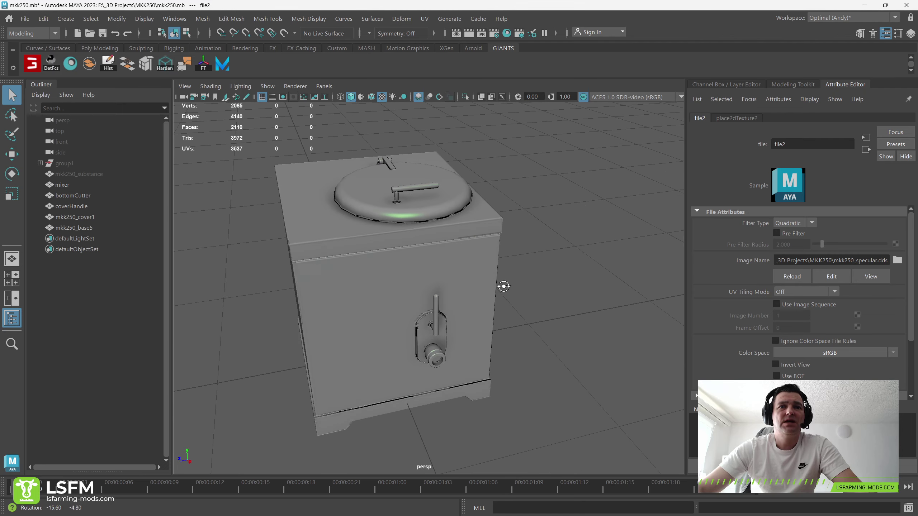
alt+middle_drag(498, 287, 519, 268)
scroll(519, 268, down, 3)
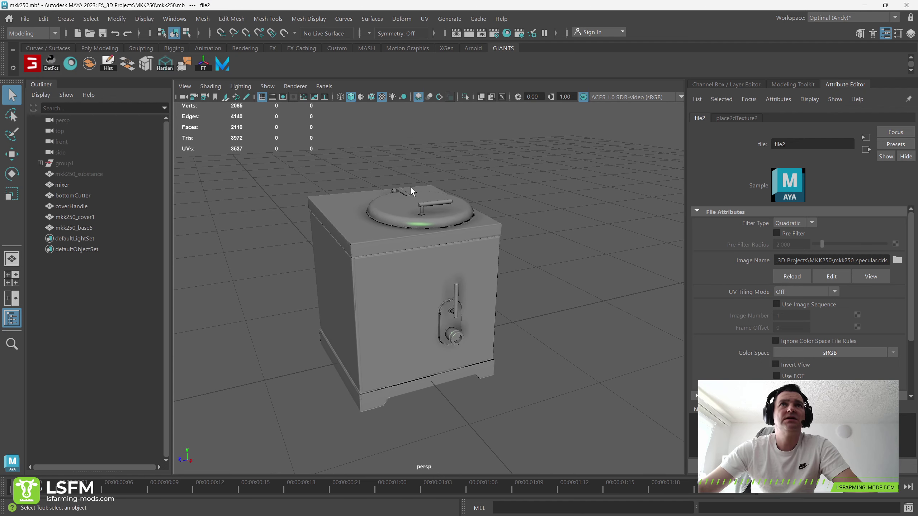
Step: Open the UV Editor and enlarge its window both vertically and sideways
click(424, 18)
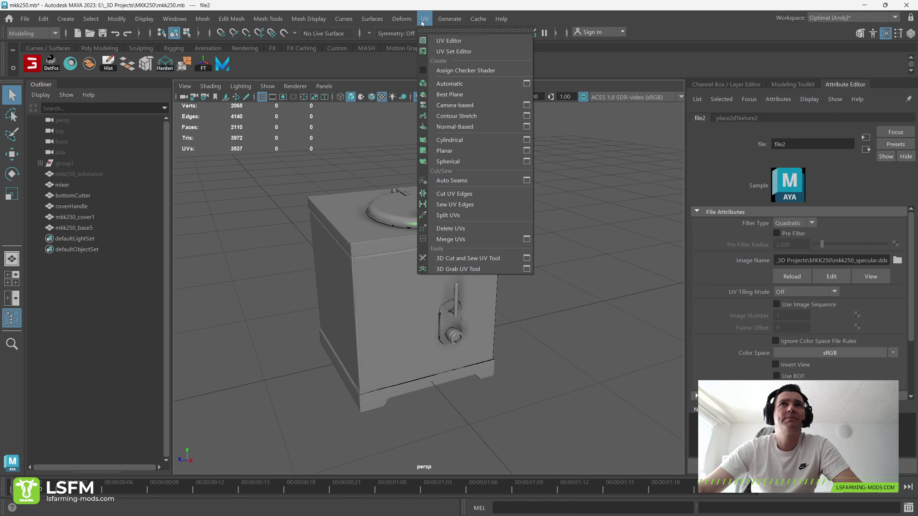
click(432, 41)
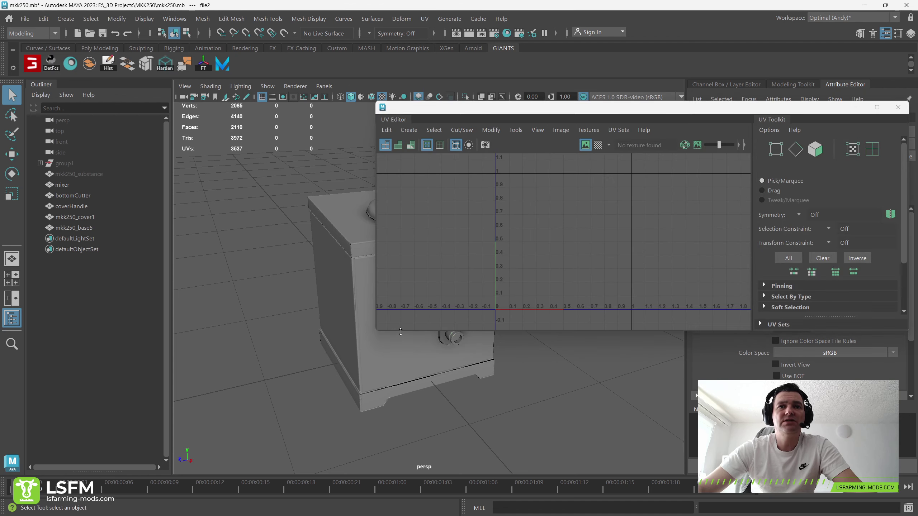
drag(401, 331, 383, 419)
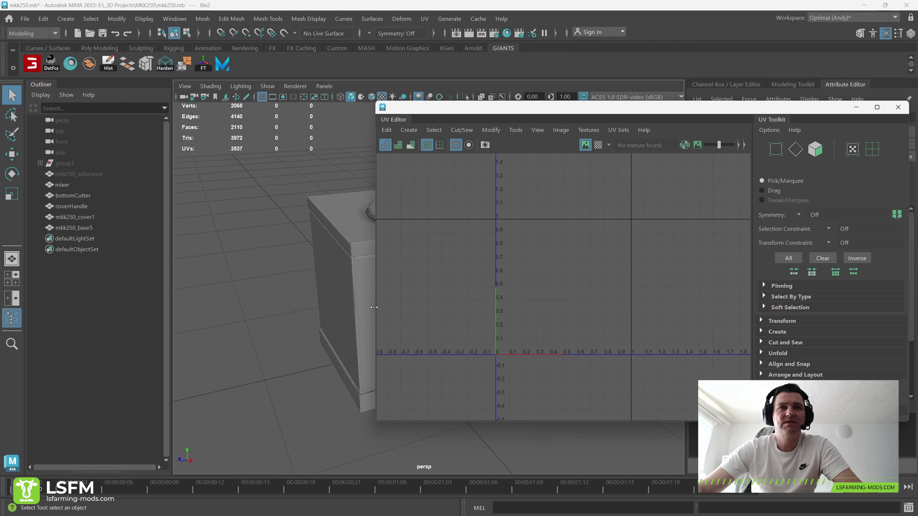
drag(374, 307, 288, 304)
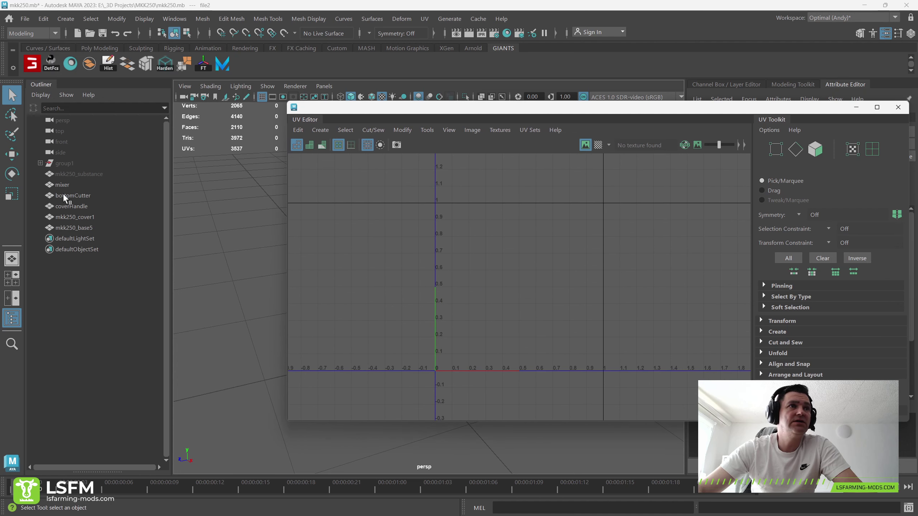
Step: Select all of mkk250_base5's UV shells and shift them down one tile in V
click(73, 227)
scroll(433, 277, down, 1)
scroll(388, 272, down, 3)
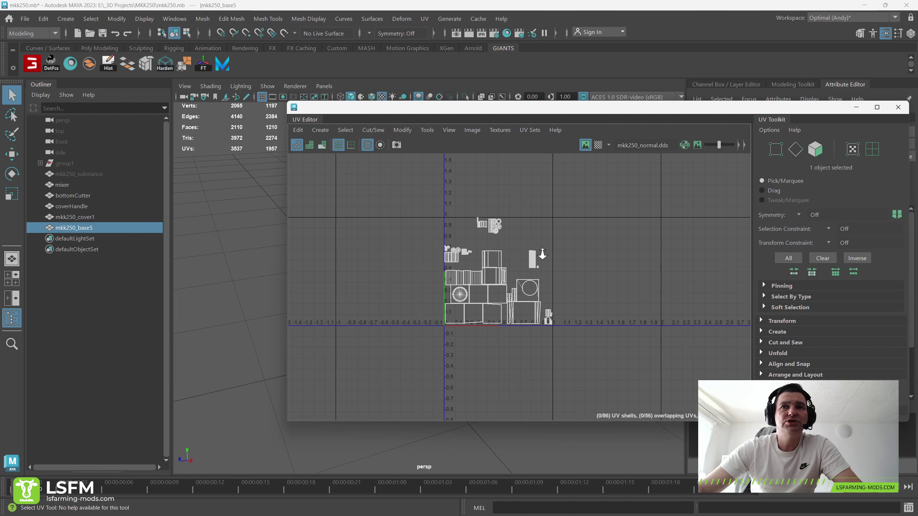
scroll(522, 238, down, 3)
right_click(498, 216)
right_drag(497, 216, 459, 201)
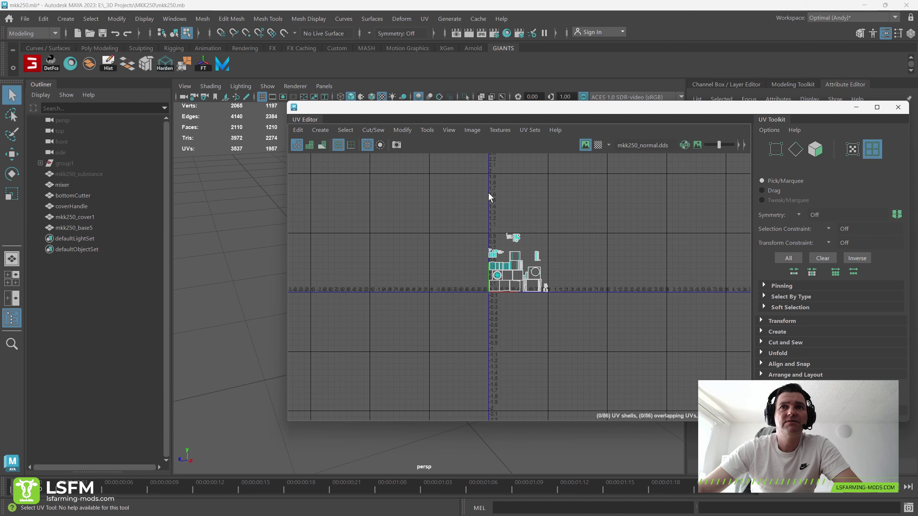
drag(476, 114, 693, 123)
alt+drag(452, 208, 433, 202)
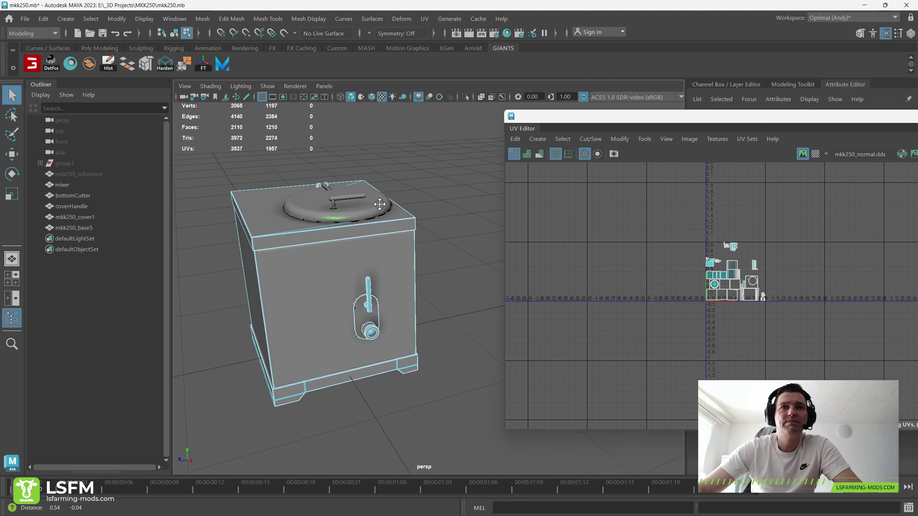
drag(674, 234, 806, 320)
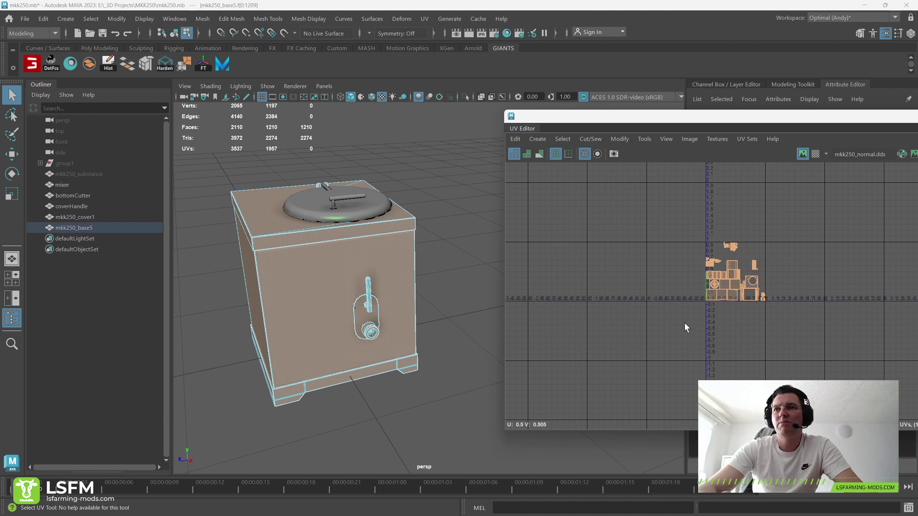
key(ctrl+Down)
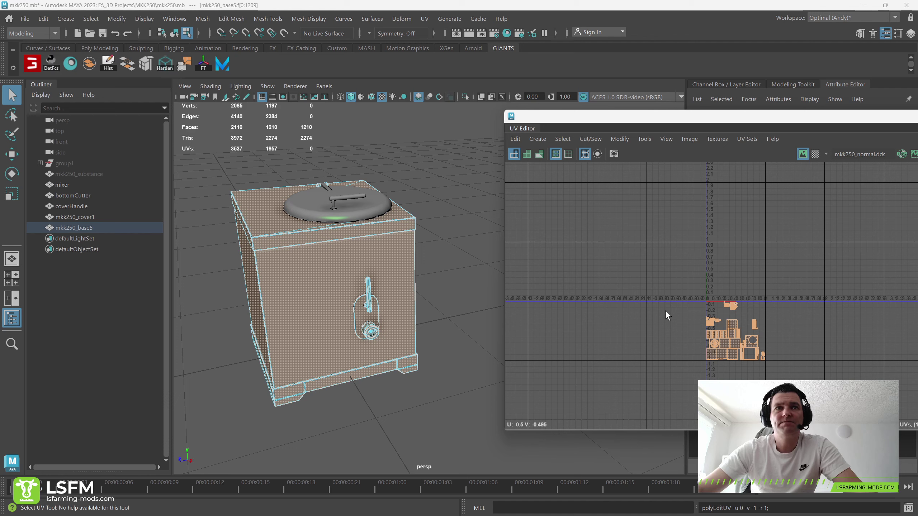
click(664, 309)
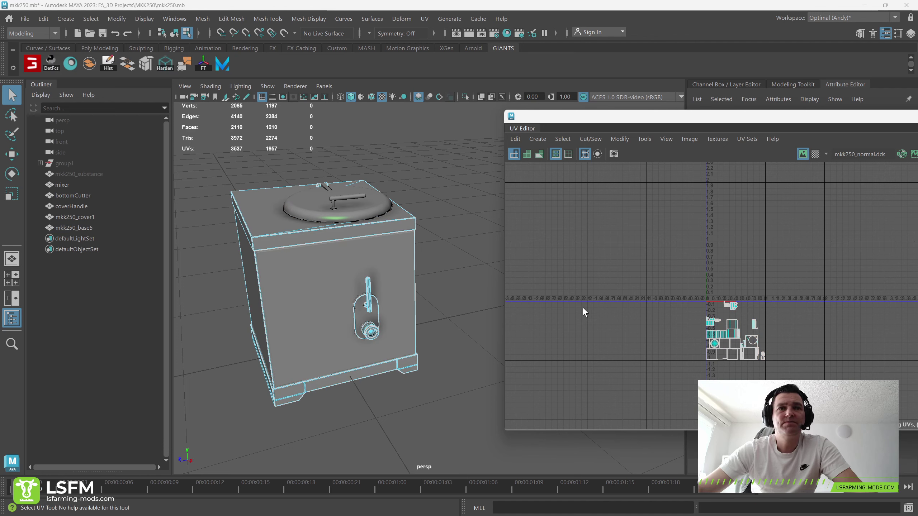
Step: Shift mkk250_cover1's UV shells down one tile, then check coverHandle, bottomCutter and mixer UVs
click(86, 219)
right_drag(676, 231, 615, 204)
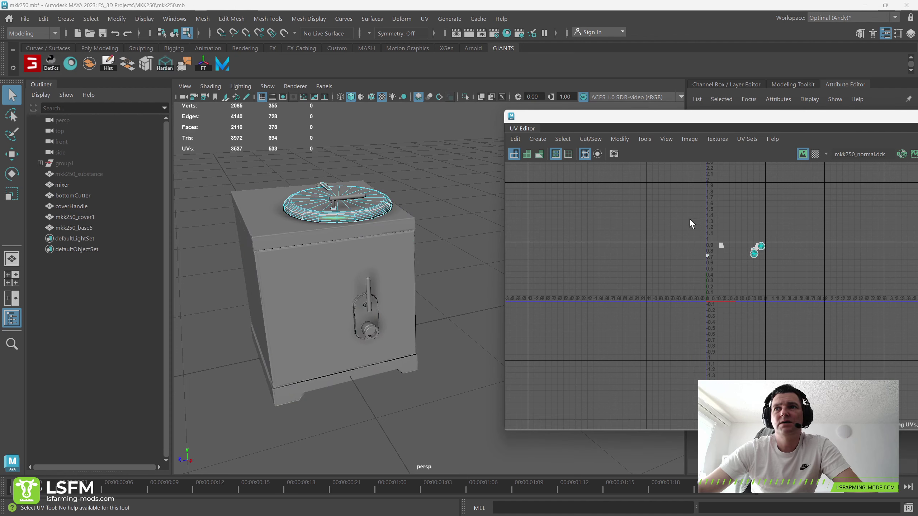
drag(688, 218, 809, 306)
key(ctrl+Down)
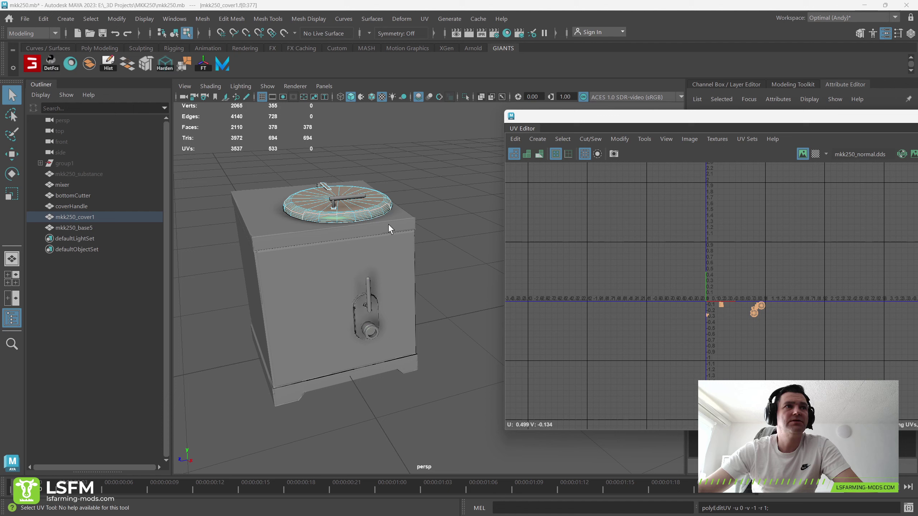
click(76, 208)
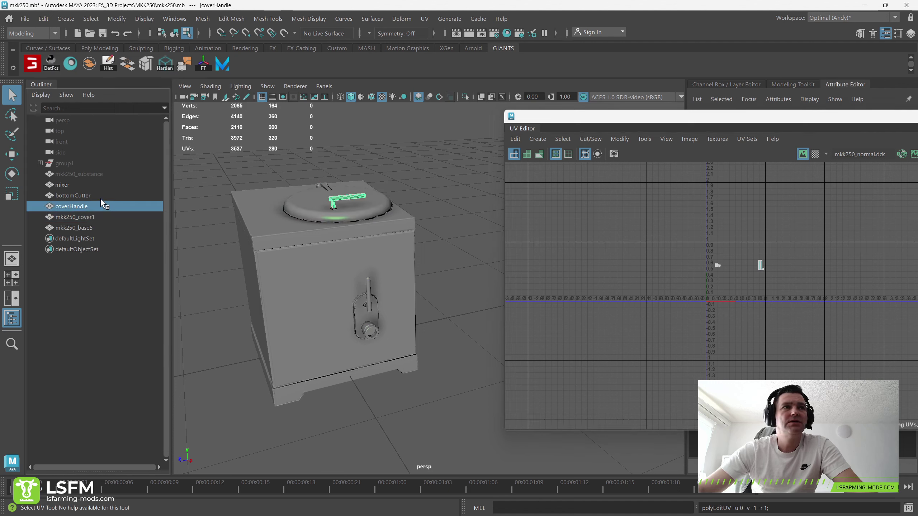
click(86, 196)
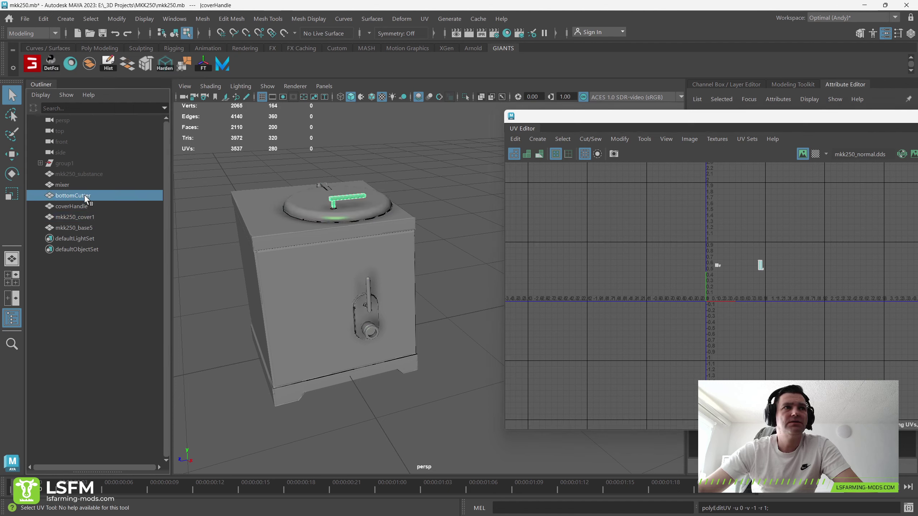
click(72, 185)
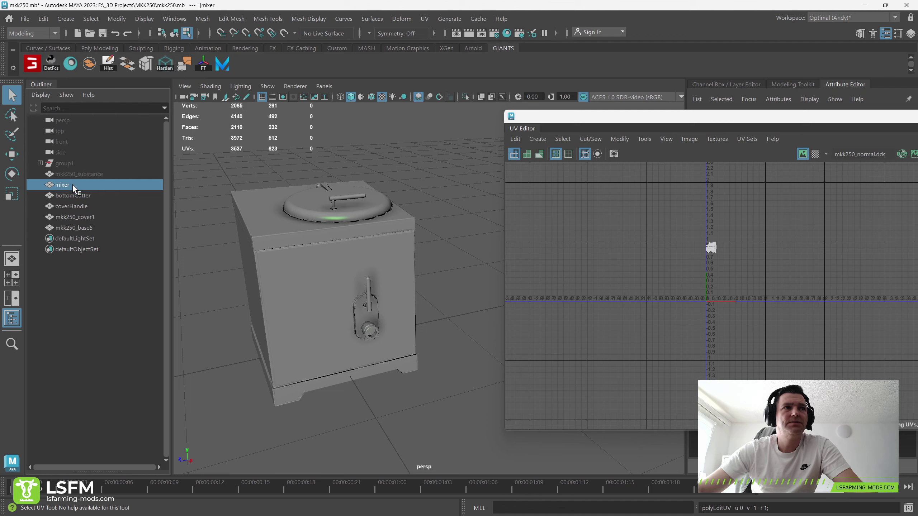
click(73, 225)
Step: Zoom into mkk250_base5's UV layout and select the side handle's small backing-plate shell
scroll(754, 288, up, 1)
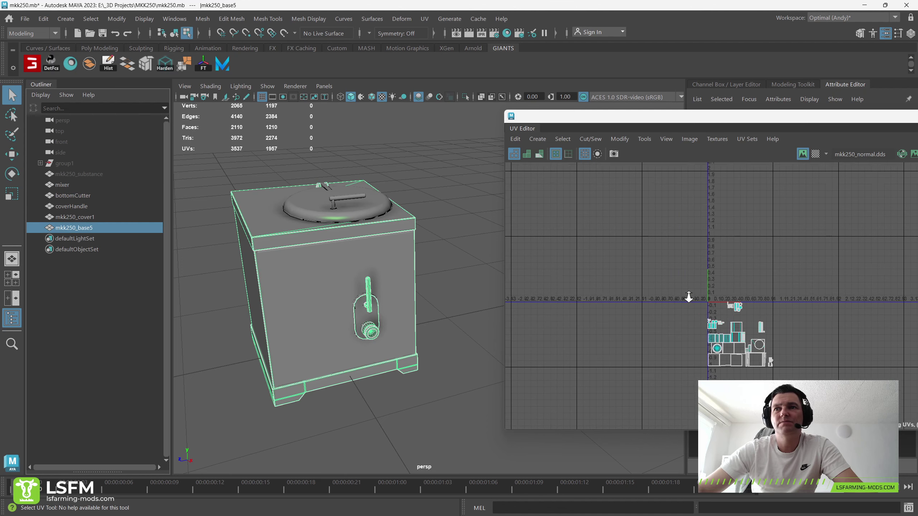
scroll(755, 287, up, 1)
alt+middle_drag(755, 287, 614, 234)
scroll(620, 242, up, 2)
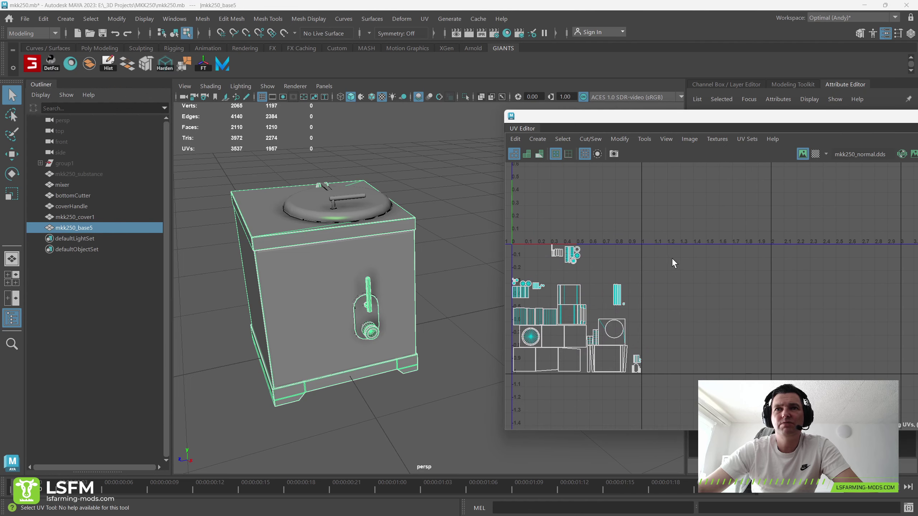
alt+middle_drag(671, 258, 762, 258)
scroll(711, 273, up, 1)
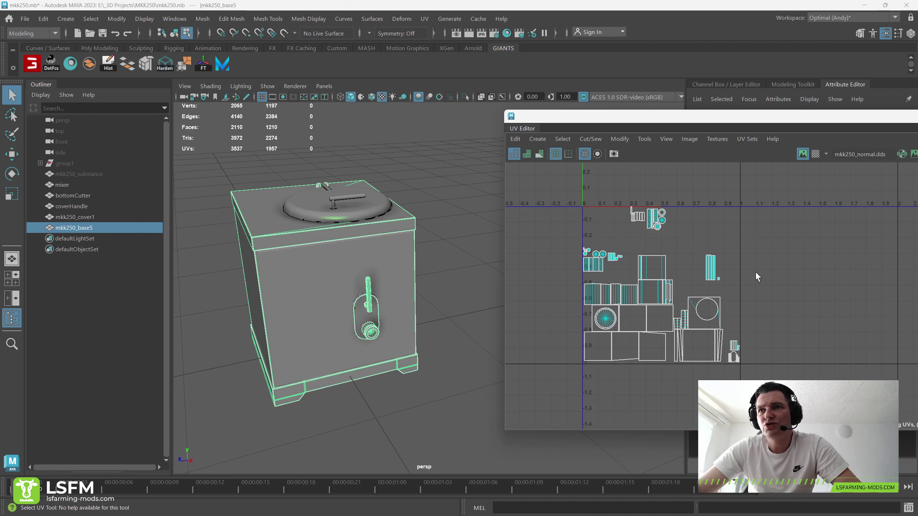
right_drag(746, 258, 690, 259)
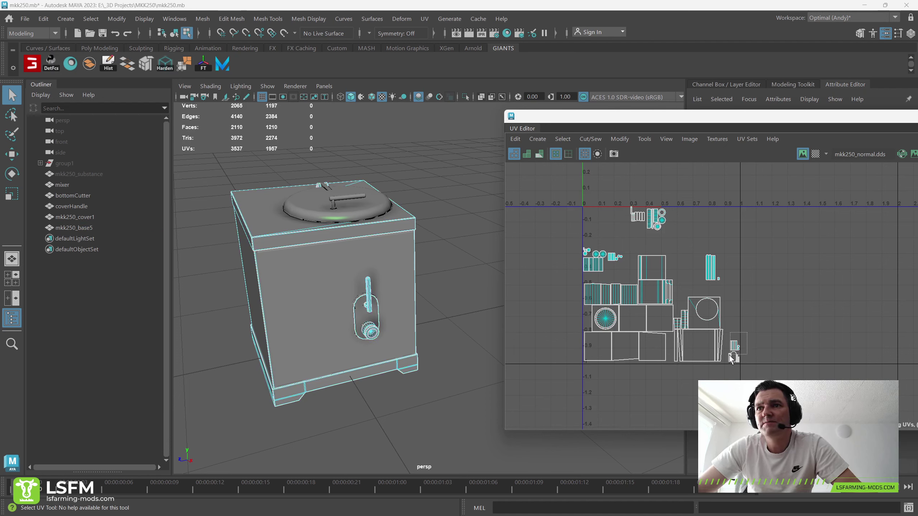
click(732, 357)
alt+drag(325, 356, 407, 341)
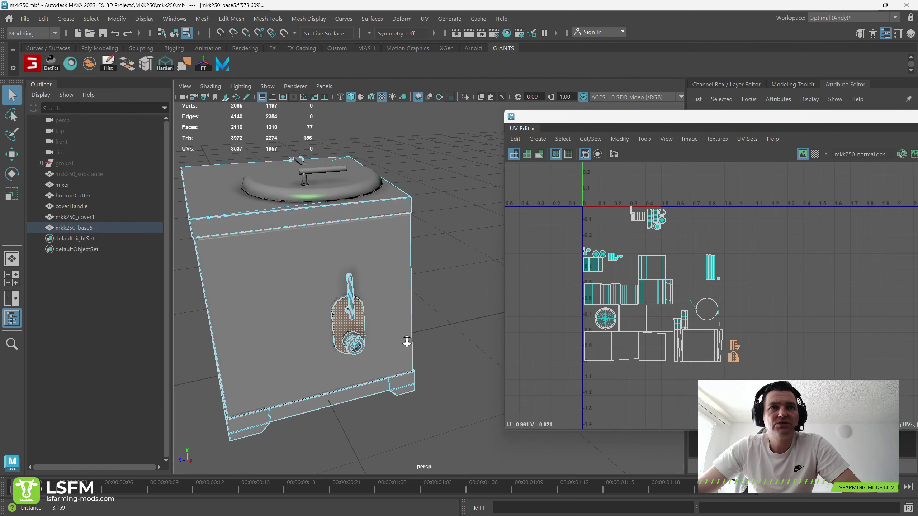
alt+right_drag(407, 341, 367, 337)
alt+drag(366, 336, 402, 331)
alt+right_drag(402, 331, 385, 350)
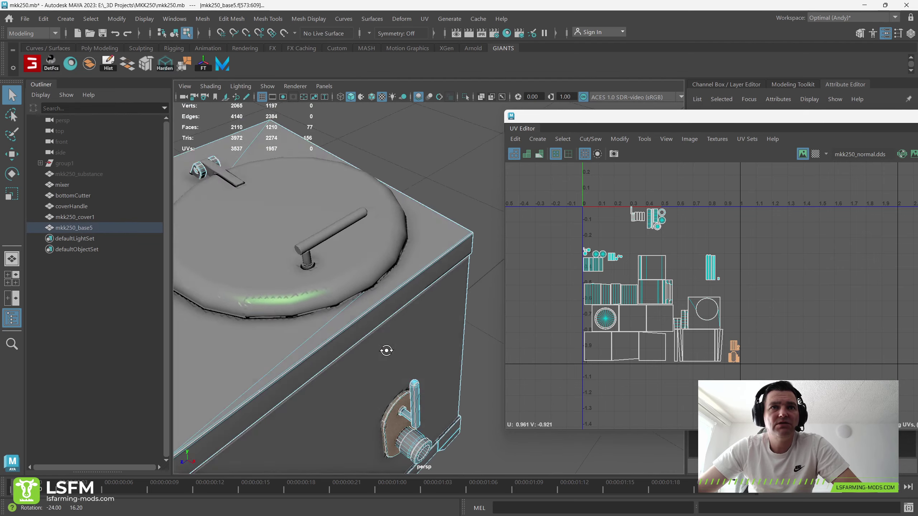
mouse_move(384, 350)
alt+mouse_down()
mouse_move(396, 280)
mouse_move(401, 298)
mouse_move(418, 307)
mouse_move(412, 284)
alt+mouse_up()
scroll(750, 307, down, 3)
Step: Offset the selected shell one tile right in U, then select the next small shell
key(w)
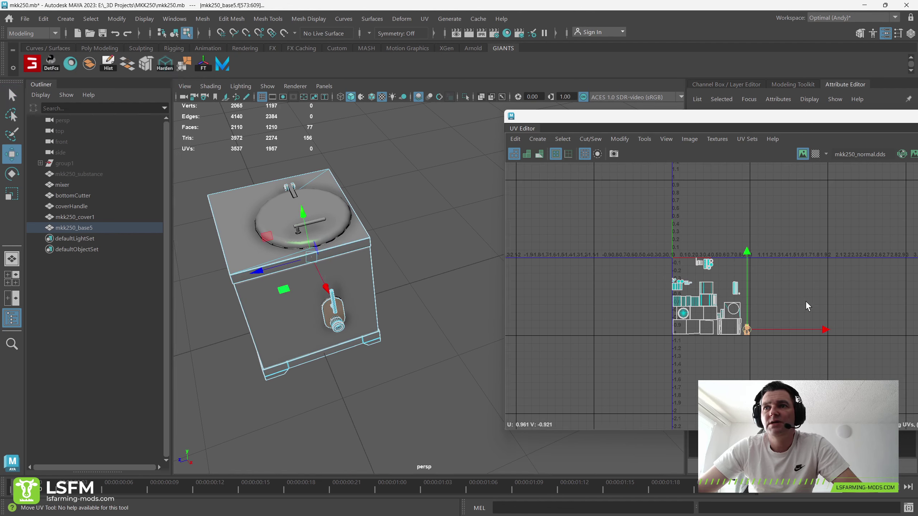
mouse_move(789, 298)
alt+middle_down()
mouse_move(705, 299)
mouse_move(715, 301)
alt+middle_up()
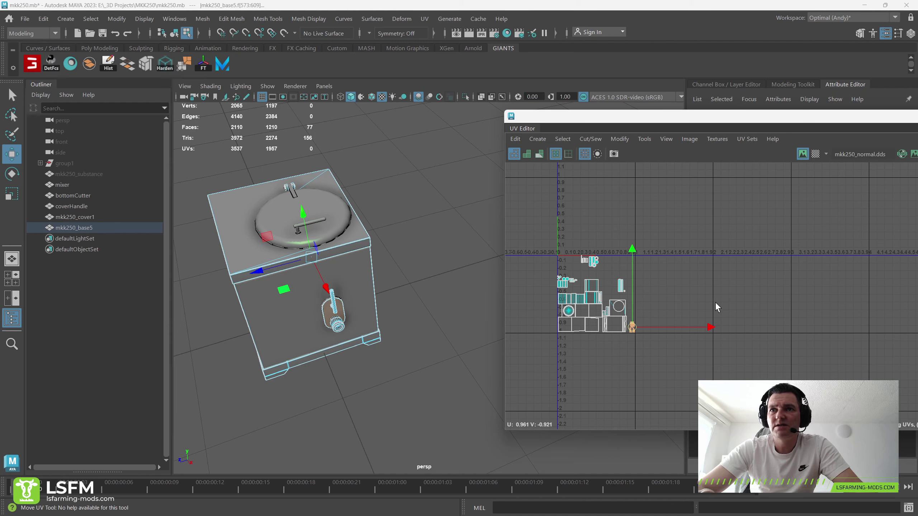
key(ctrl+Right)
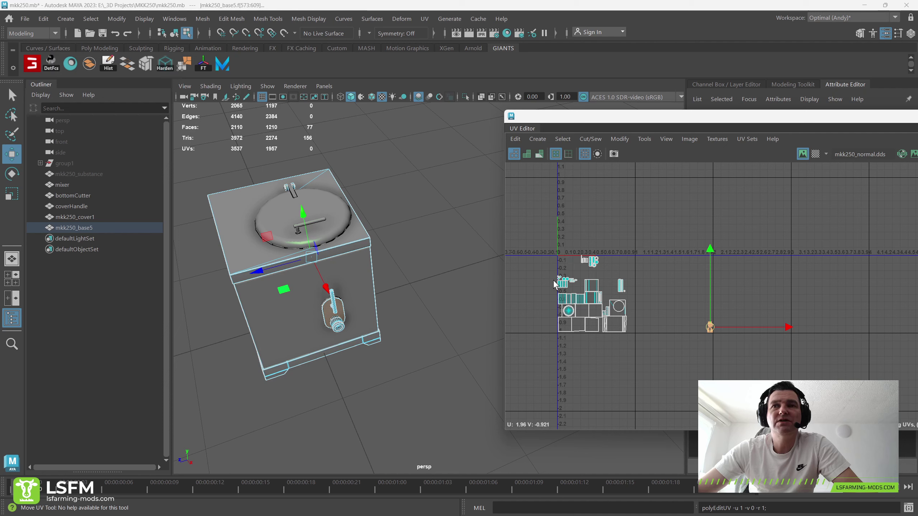
scroll(541, 317, up, 2)
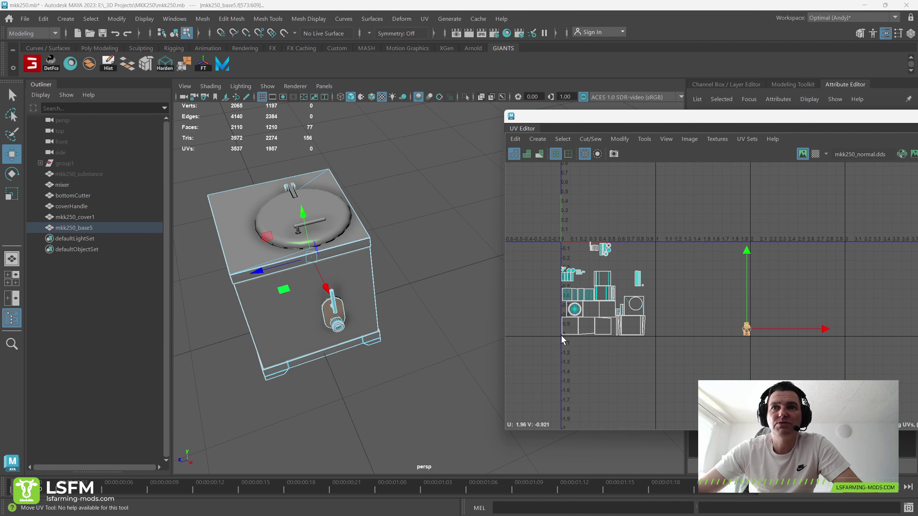
alt+middle_drag(653, 361, 614, 366)
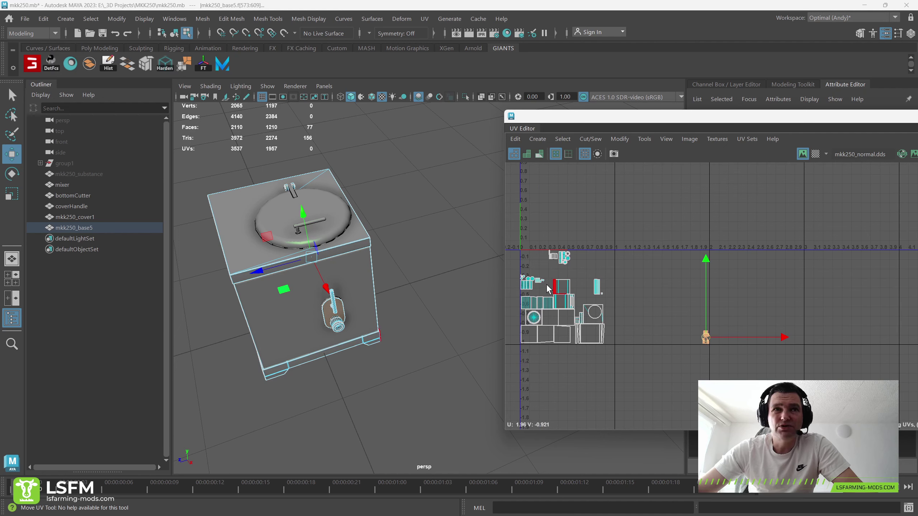
drag(590, 272, 613, 296)
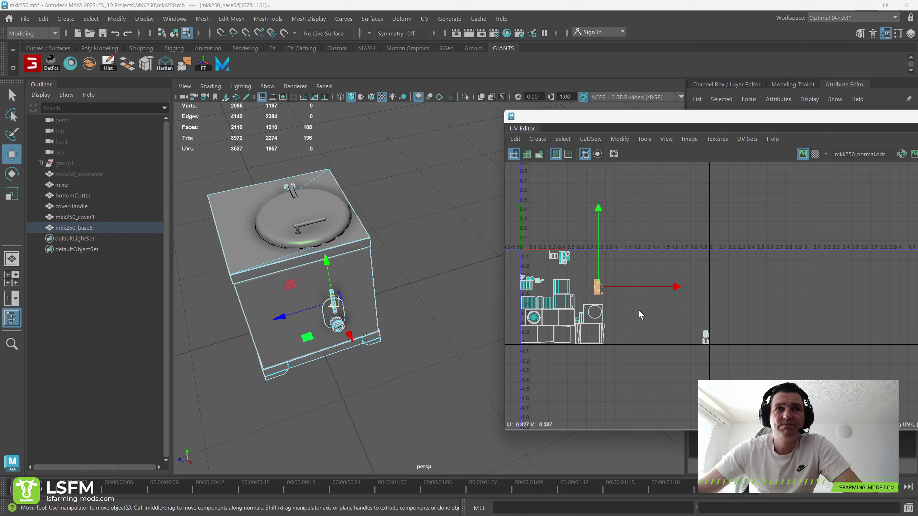
Step: Zoom in on the side handle and add its cylinder's bottom cap to the selection
scroll(401, 352, up, 2)
mouse_move(400, 353)
alt+mouse_down()
mouse_move(374, 342)
mouse_move(428, 332)
alt+mouse_up()
scroll(373, 343, up, 2)
scroll(428, 333, down, 3)
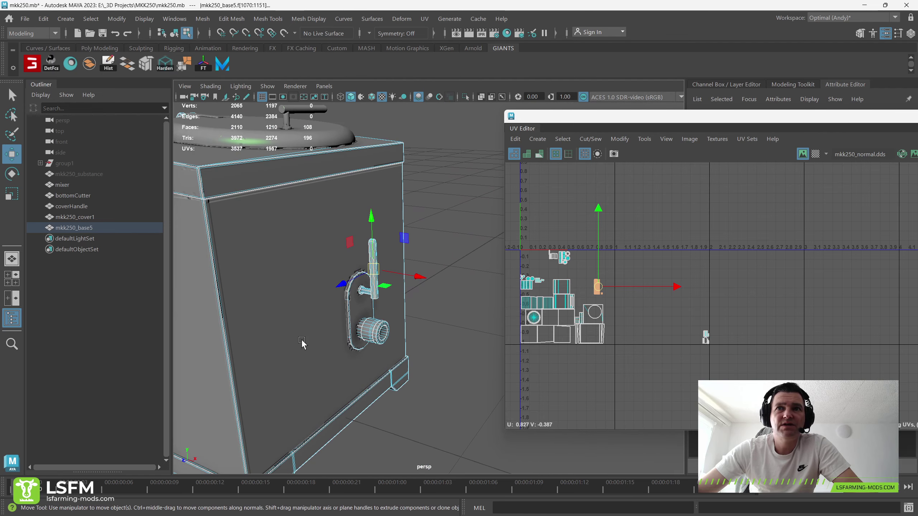
scroll(407, 338, up, 3)
scroll(429, 324, down, 3)
scroll(398, 301, up, 4)
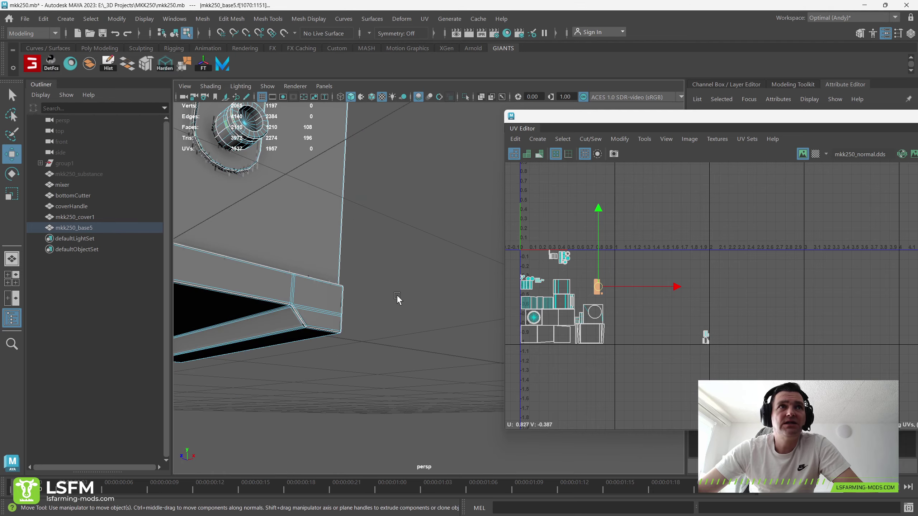
mouse_move(398, 301)
alt+mouse_down()
mouse_move(418, 362)
mouse_move(396, 375)
mouse_move(397, 325)
alt+mouse_up()
scroll(395, 375, up, 2)
scroll(408, 330, up, 2)
scroll(412, 350, down, 2)
scroll(398, 325, up, 2)
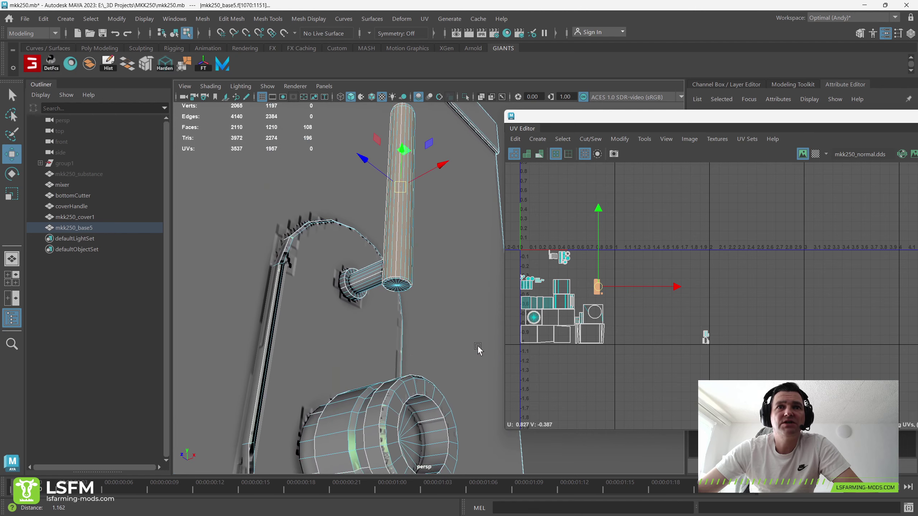
scroll(388, 293, up, 2)
shift+click(389, 289)
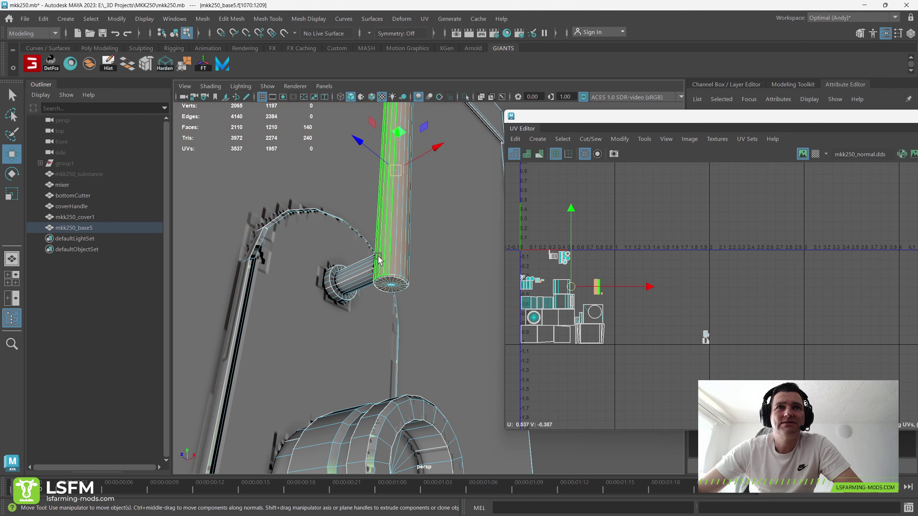
Step: Offset the side handle's UV shell two tiles right in U
scroll(632, 356, down, 2)
scroll(639, 358, down, 3)
scroll(619, 358, down, 1)
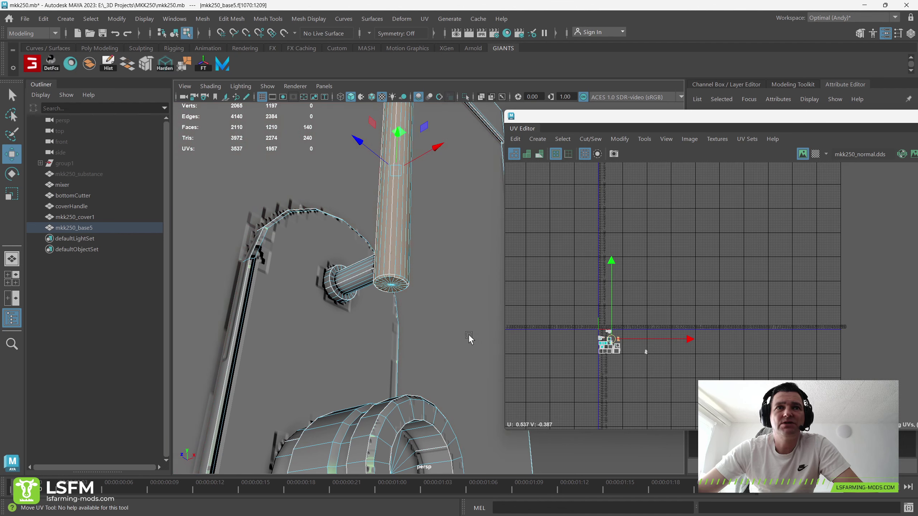
scroll(430, 322, down, 5)
scroll(405, 327, down, 2)
scroll(405, 327, down, 4)
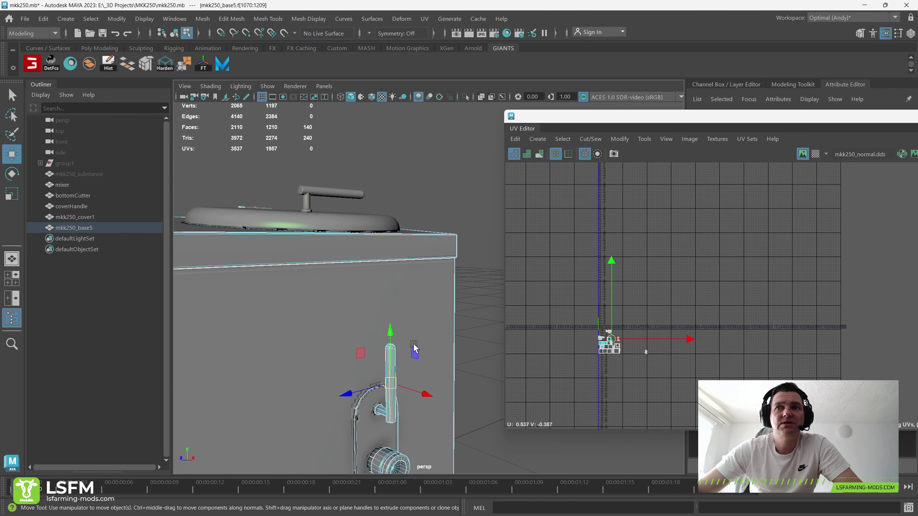
scroll(676, 366, up, 1)
scroll(676, 366, up, 1)
scroll(686, 364, up, 2)
scroll(645, 359, down, 1)
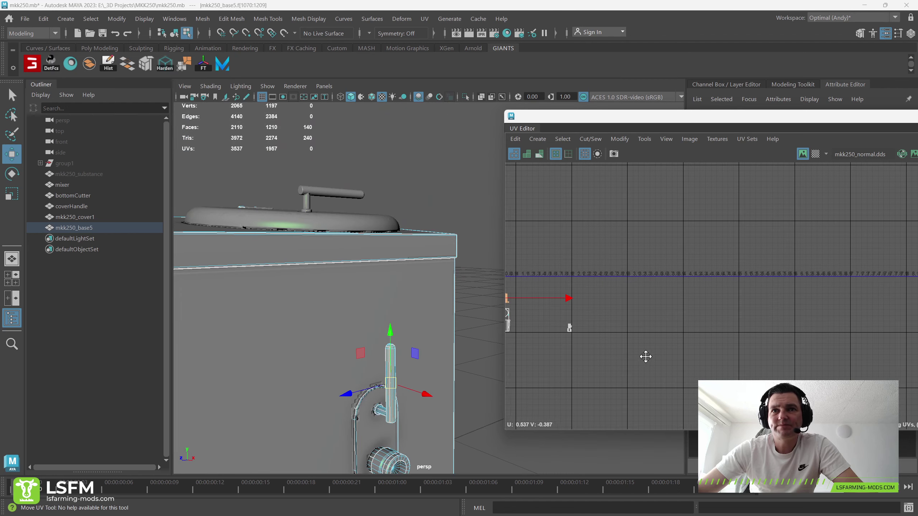
scroll(744, 367, up, 3)
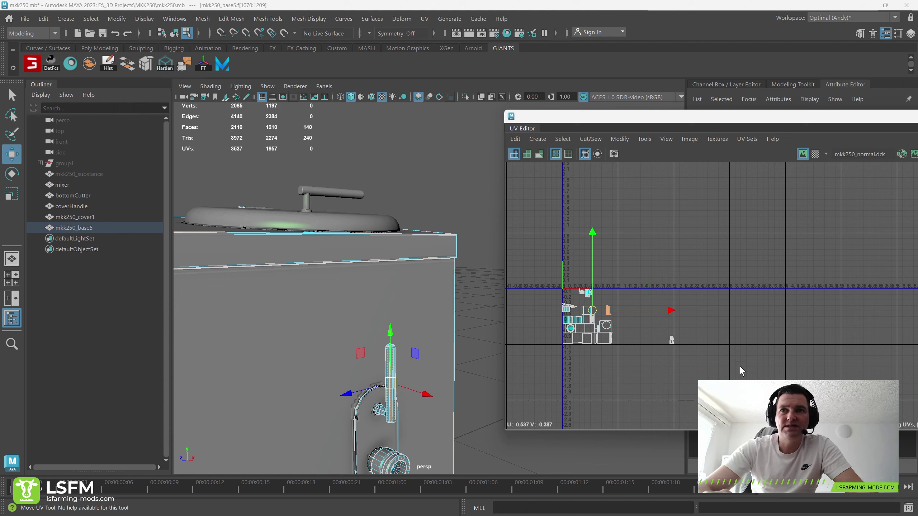
key(ctrl+Right)
key(ctrl+Right)
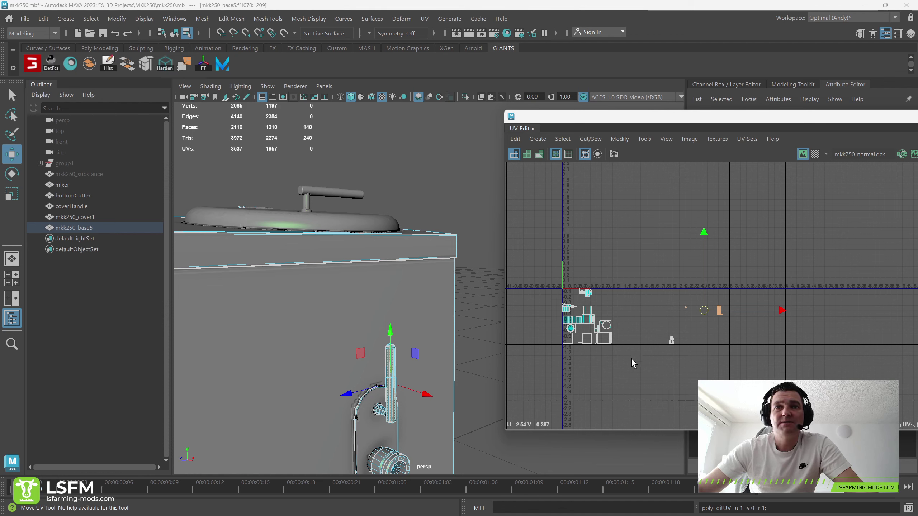
alt+drag(379, 276, 352, 236)
Step: Select the lid handle's UV shells and offset them one tile down and two right
click(352, 233)
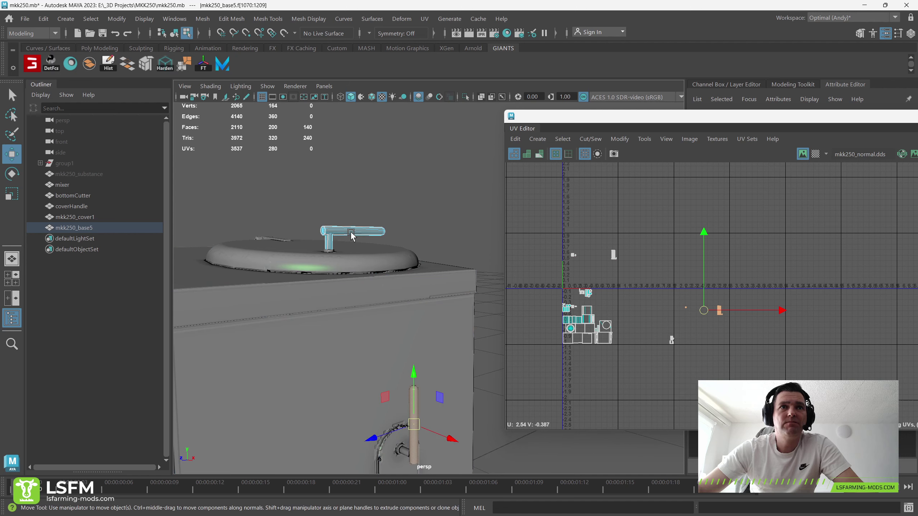
right_drag(599, 237, 594, 232)
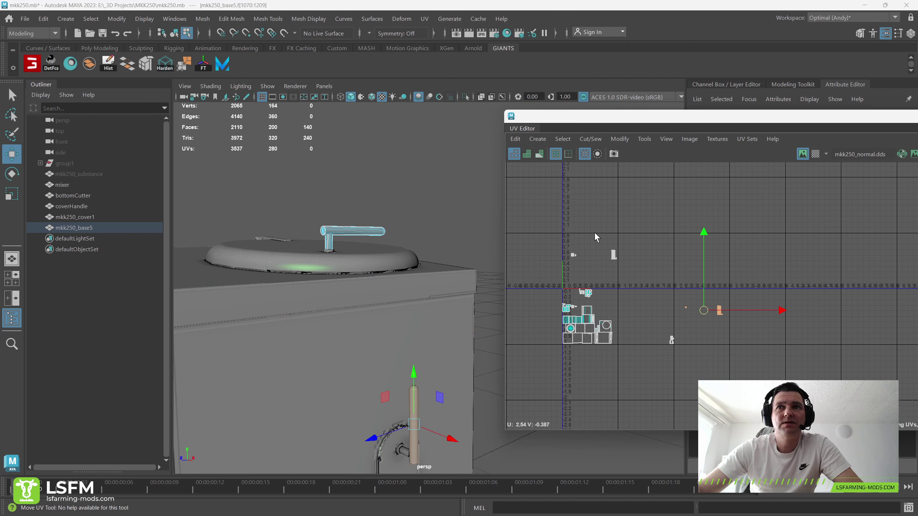
drag(593, 232, 630, 267)
mouse_move(354, 274)
alt+mouse_down()
mouse_move(382, 281)
mouse_move(363, 274)
mouse_move(375, 277)
alt+mouse_up()
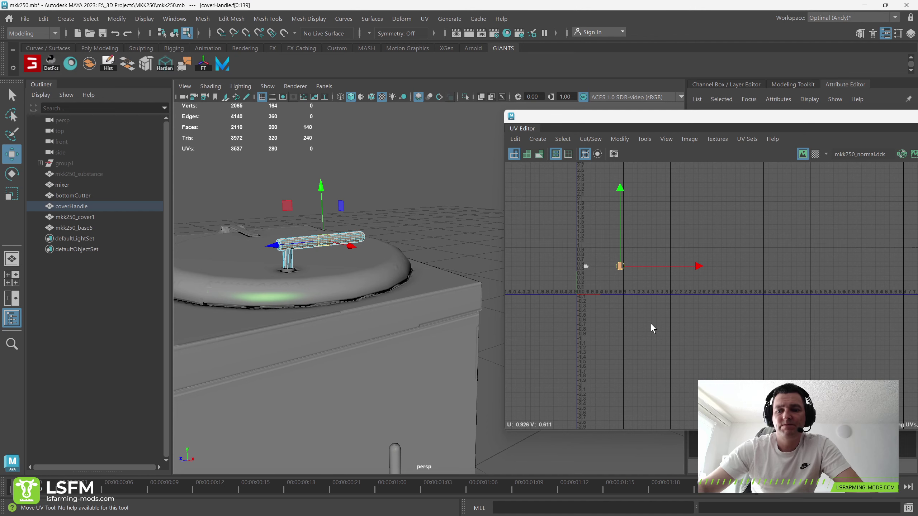
key(ctrl+Right)
key(ctrl+Down)
key(ctrl+Right)
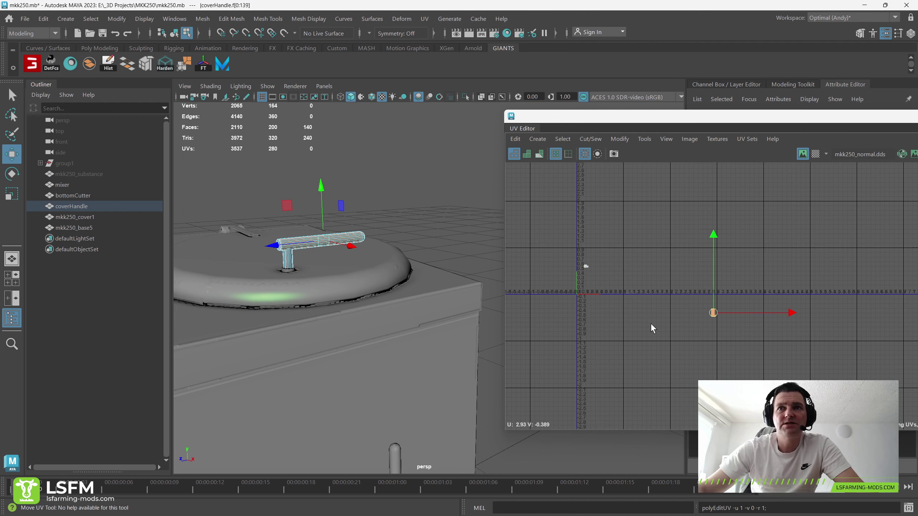
Step: Move the small cover-handle shell near U0.2 V0.6 one tile to the right
click(639, 261)
drag(574, 257, 601, 284)
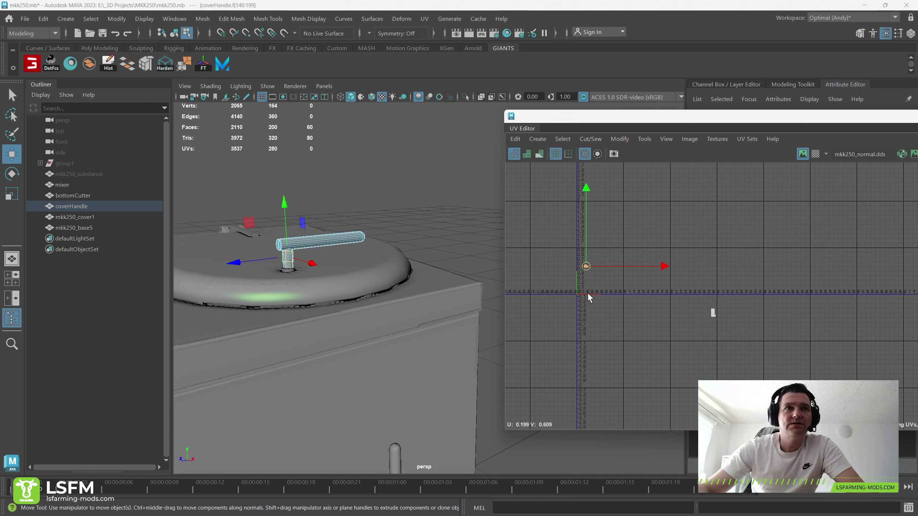
key(ctrl+Down)
key(ctrl+Down)
key(ctrl+Up)
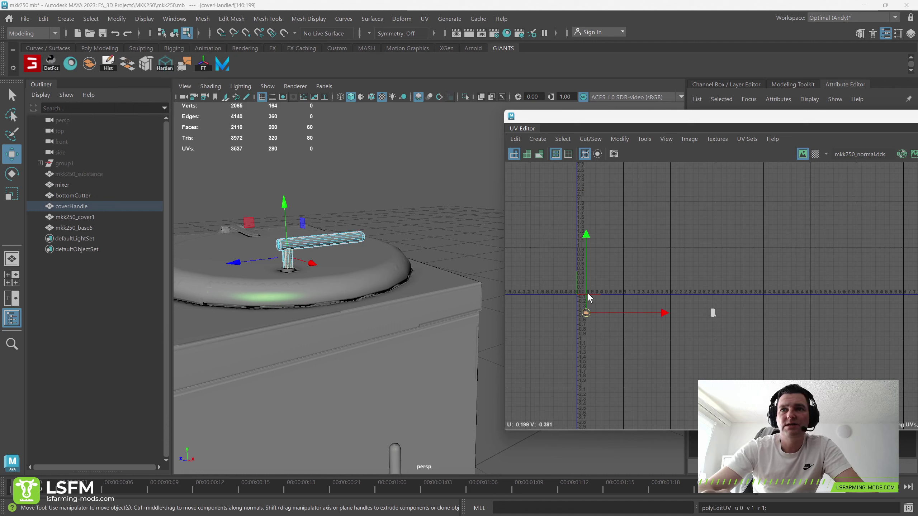
key(ctrl+Right)
scroll(361, 291, down, 2)
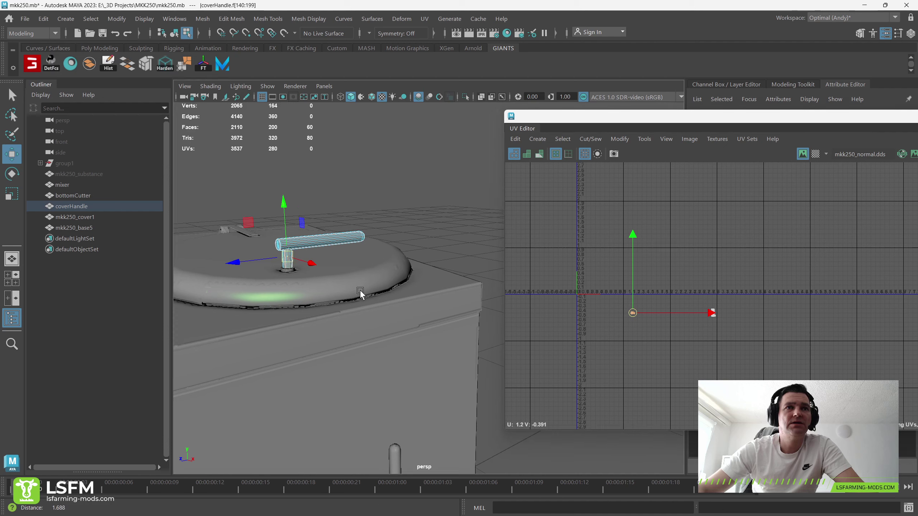
scroll(344, 329, down, 3)
scroll(327, 295, down, 2)
Step: Select mixer through mkk250_base5 in the Outliner and pick the bottom cutter's UV shell
click(69, 185)
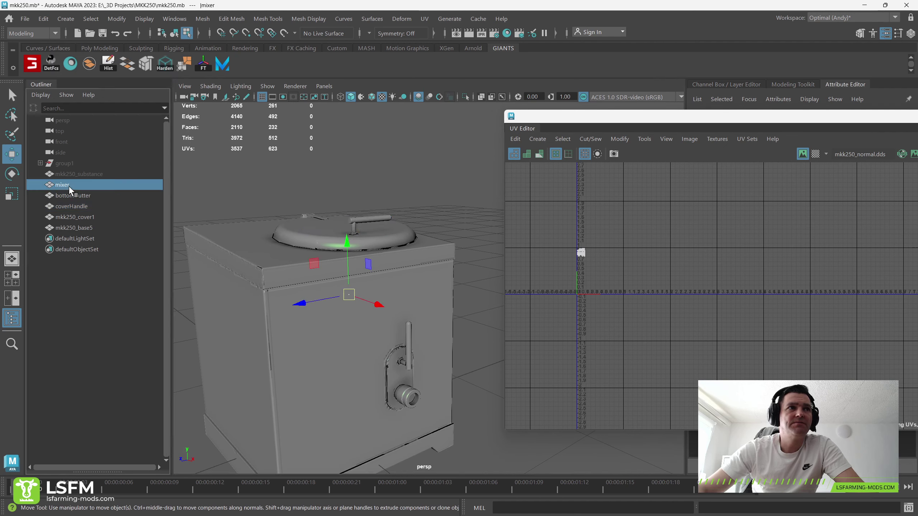
shift+click(72, 228)
right_drag(616, 265, 553, 237)
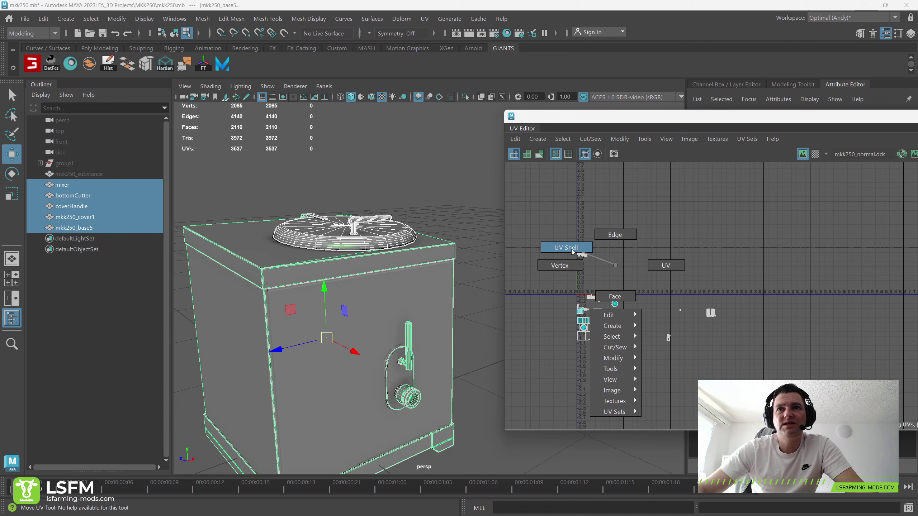
drag(600, 243, 513, 291)
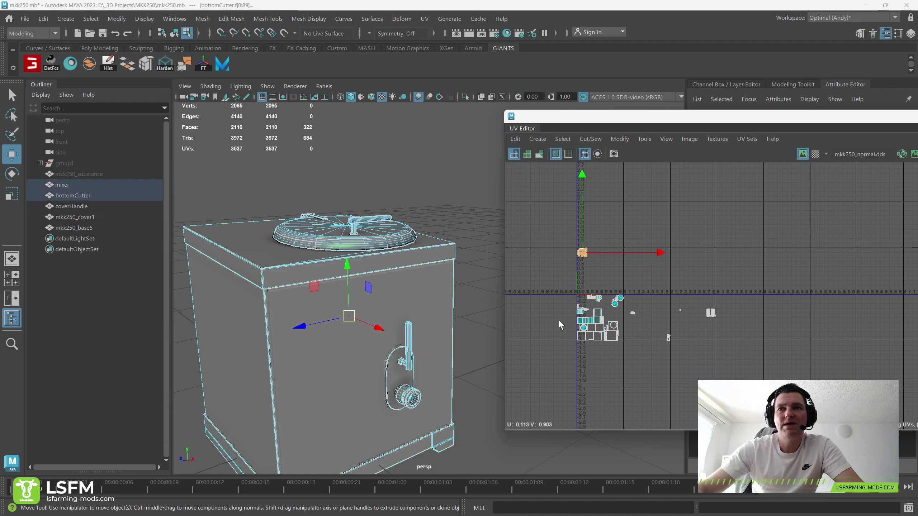
Step: Offset the bottom cutter shell one tile down and right toward U 3, then deselect
key(ctrl+Down)
key(ctrl+Right)
key(ctrl+Right)
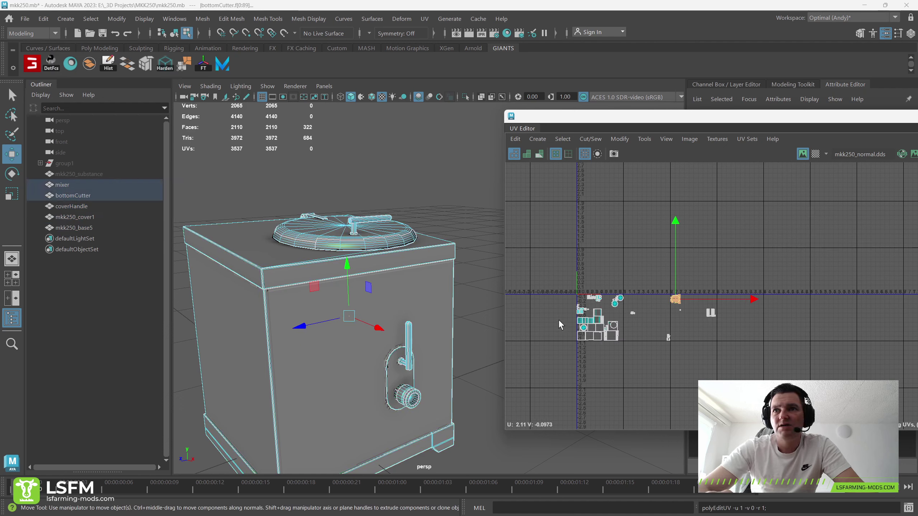
key(ctrl+Right)
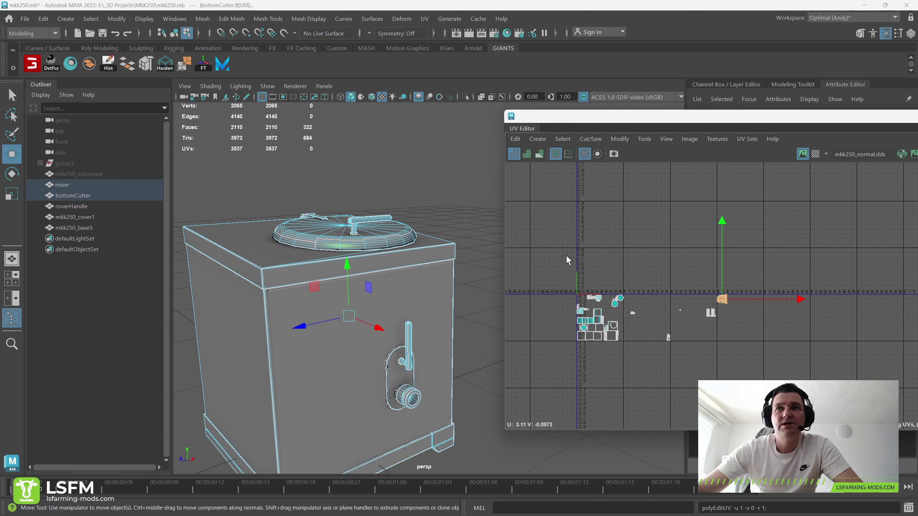
click(602, 267)
scroll(621, 281, up, 2)
scroll(617, 284, up, 1)
scroll(617, 285, up, 1)
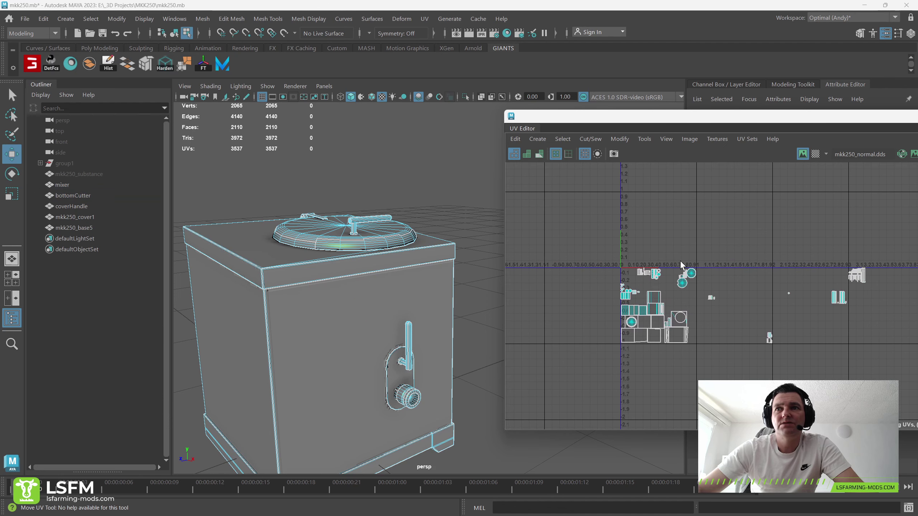
scroll(679, 285, up, 1)
scroll(694, 287, up, 1)
scroll(593, 289, up, 1)
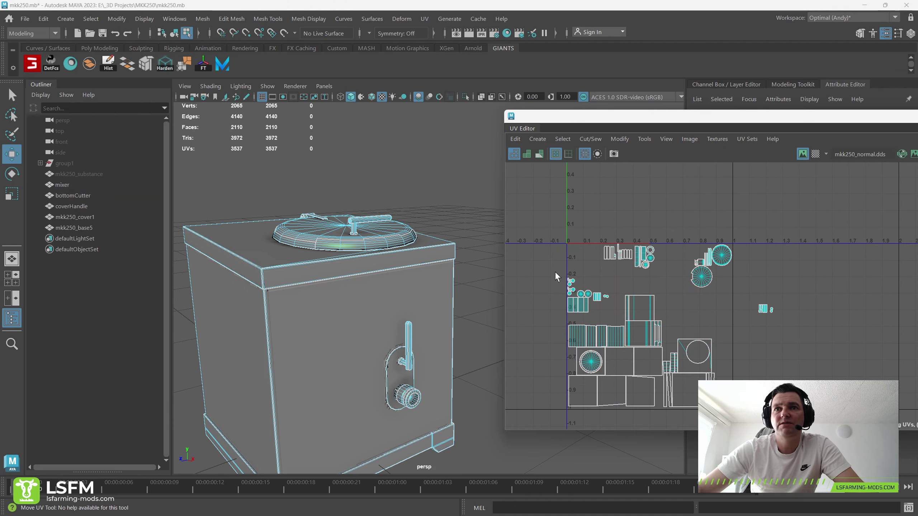
Step: Select the small hinge shells near the origin and inspect the hinge faces in isolation
drag(579, 299, 578, 296)
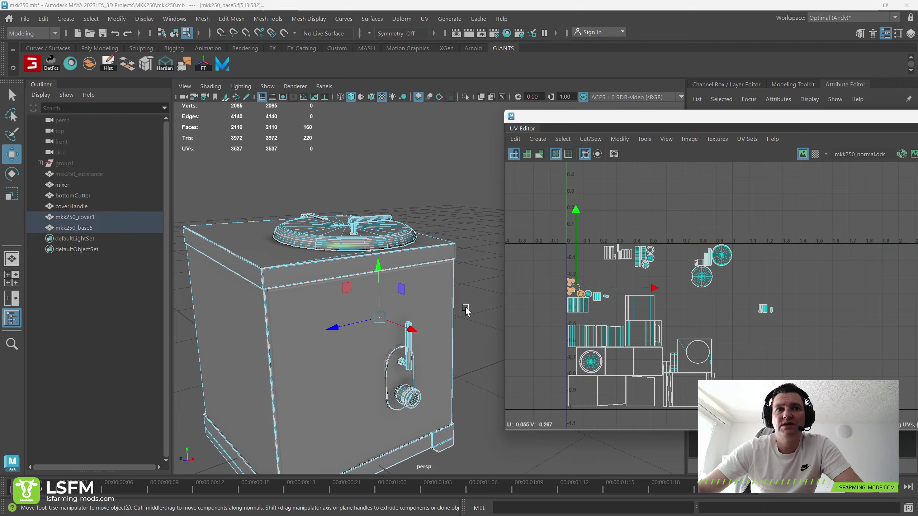
key(f)
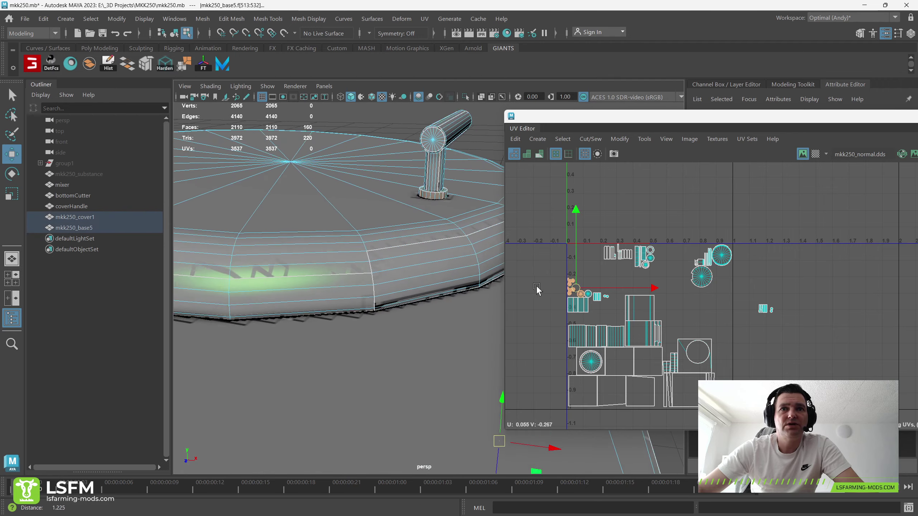
scroll(377, 248, up, 3)
scroll(370, 244, up, 2)
scroll(444, 278, up, 2)
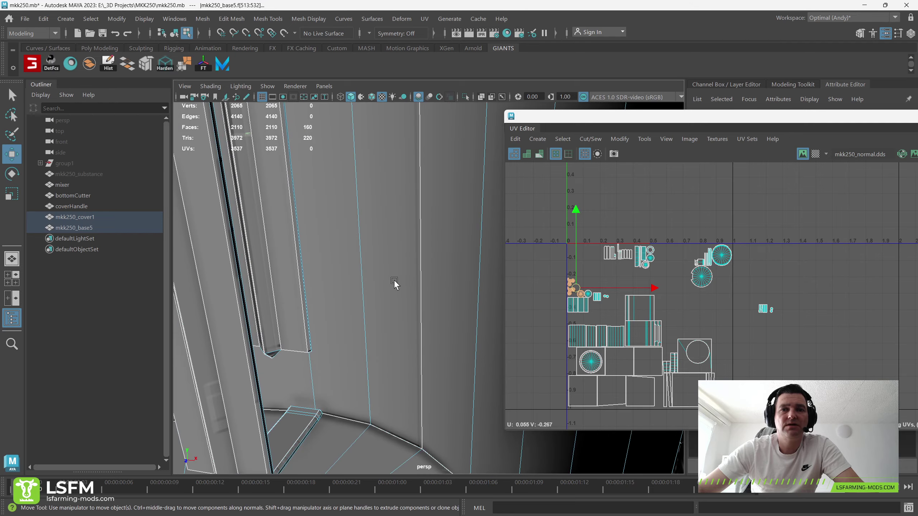
alt+drag(444, 278, 332, 279)
scroll(332, 279, down, 5)
scroll(336, 285, down, 3)
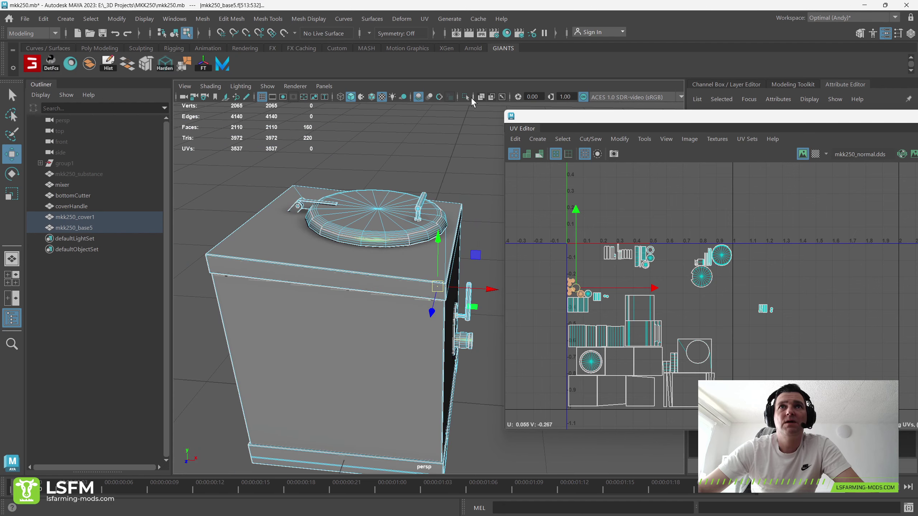
click(465, 96)
mouse_move(415, 238)
alt+mouse_down()
mouse_move(363, 246)
mouse_move(432, 242)
alt+mouse_up()
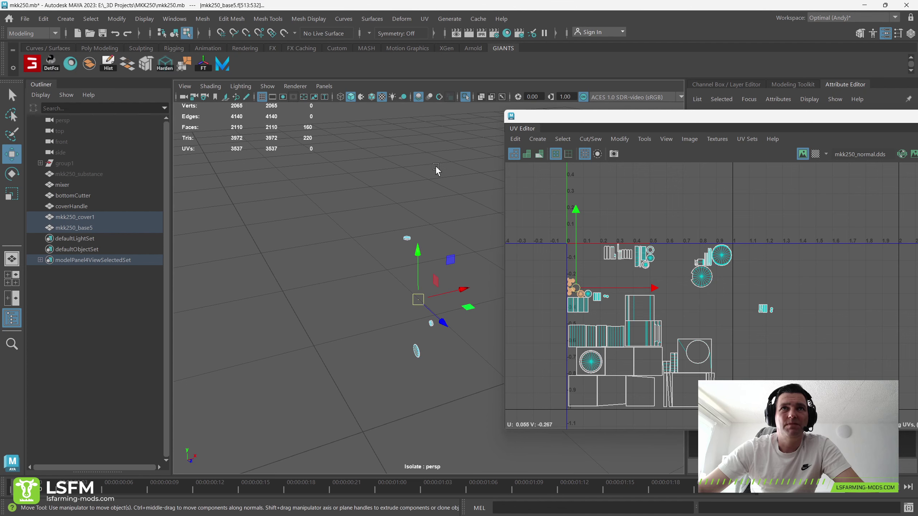
click(465, 97)
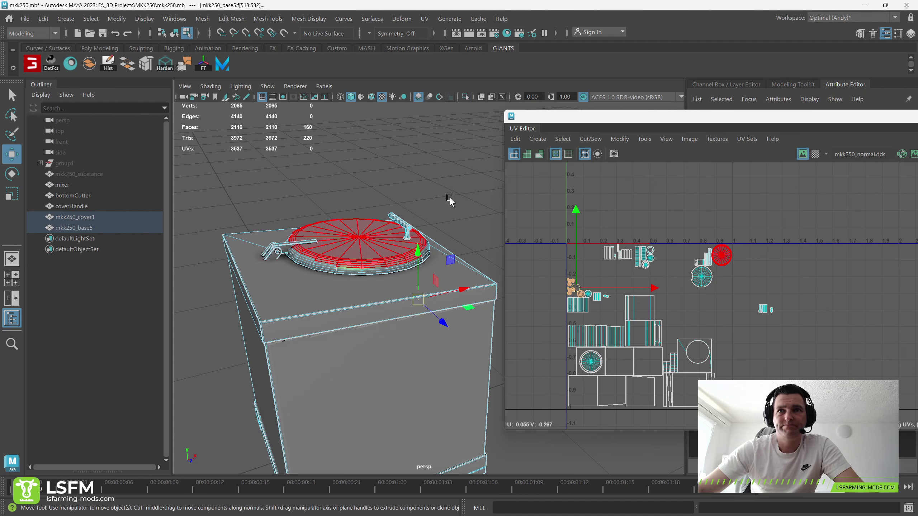
alt+drag(450, 200, 434, 197)
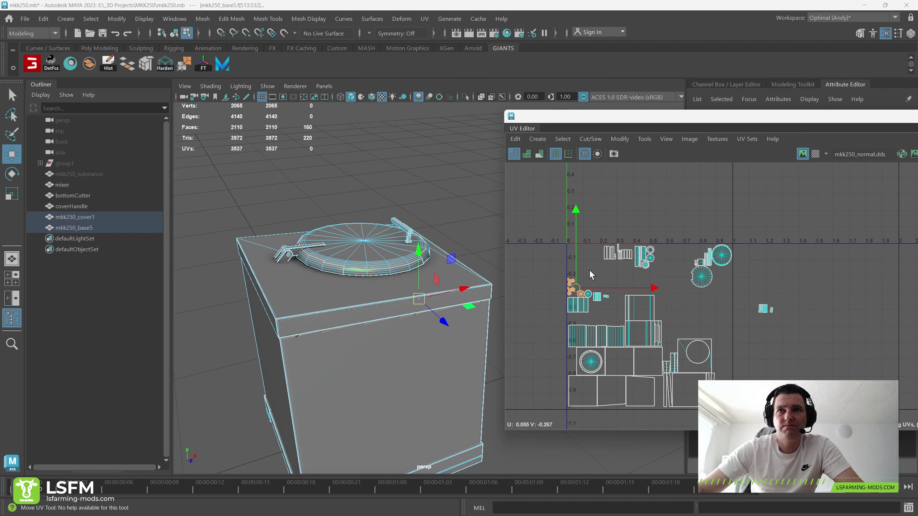
Step: Reselect the hinge UV shell near the origin and offset it one tile right
click(562, 275)
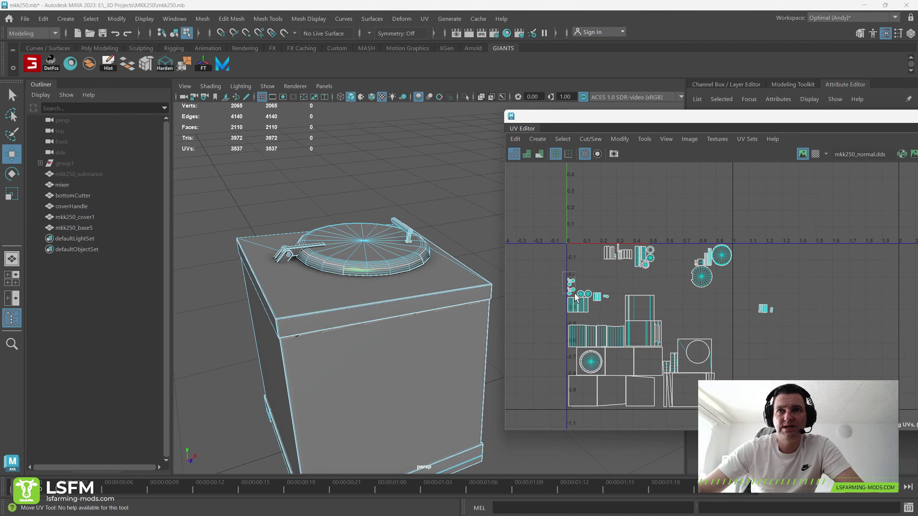
drag(574, 293, 574, 294)
mouse_move(432, 285)
alt+right_down()
mouse_move(395, 272)
mouse_move(387, 293)
mouse_move(474, 274)
mouse_move(325, 304)
alt+right_up()
alt+drag(325, 303, 470, 326)
scroll(807, 341, down, 1)
scroll(807, 341, down, 1)
key(ctrl+Right)
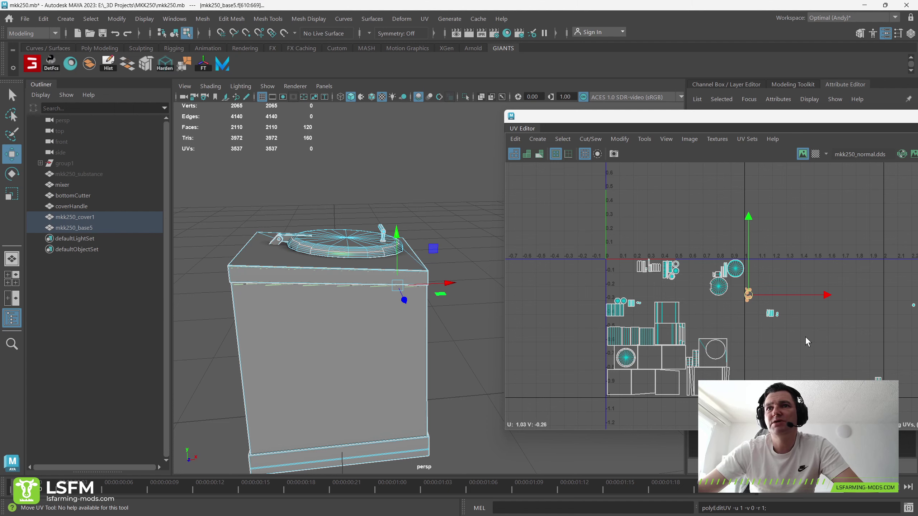
Step: Clear the selection and pick the next small UV shell to offset
click(610, 276)
drag(660, 276, 660, 276)
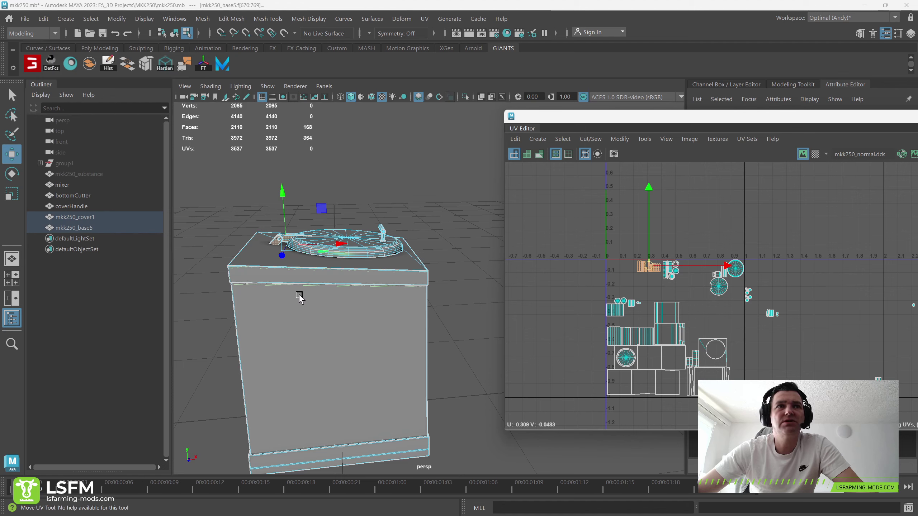
mouse_move(299, 294)
alt+right_down()
mouse_move(437, 311)
mouse_move(405, 337)
alt+right_up()
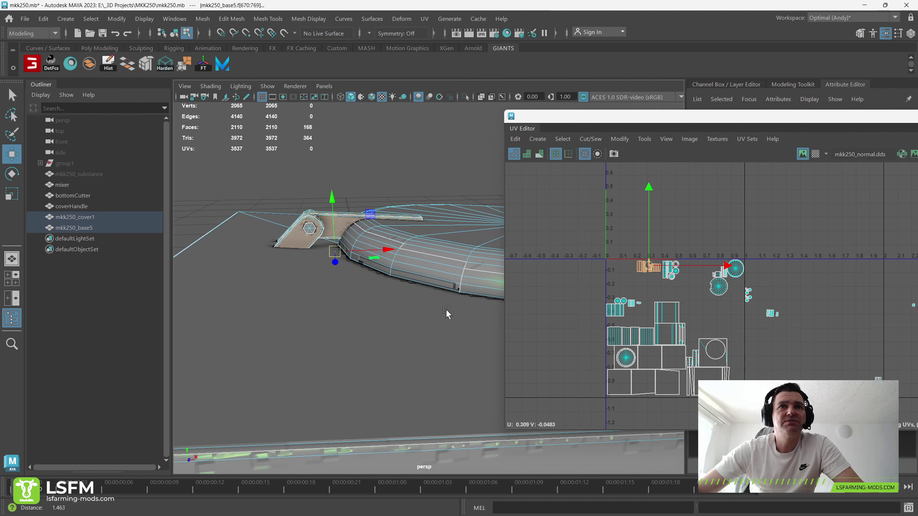
scroll(405, 338, up, 2)
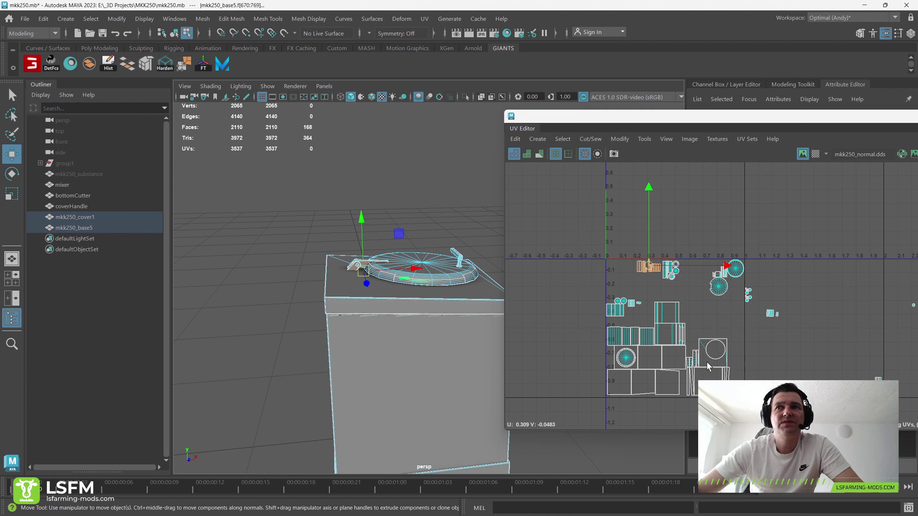
Step: Clear the face selection and orbit around the mixer box toward the side knob
click(574, 285)
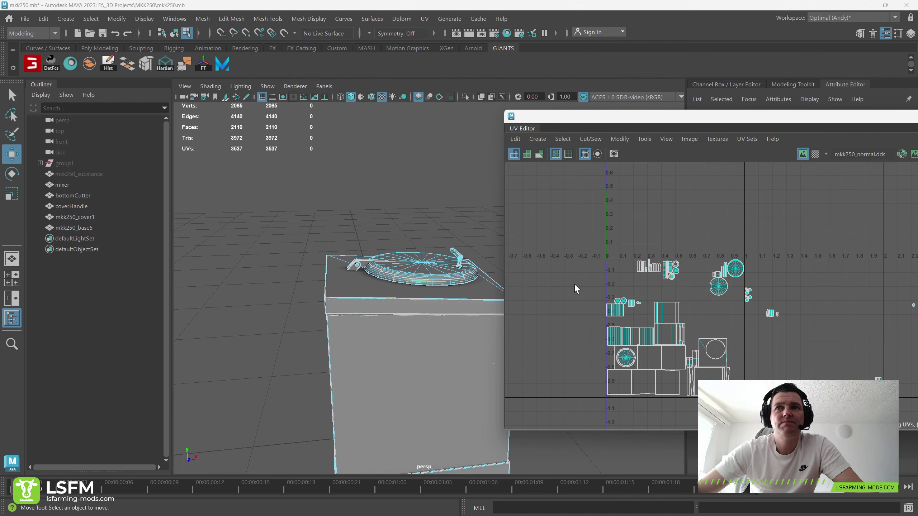
scroll(338, 307, up, 2)
scroll(338, 307, up, 3)
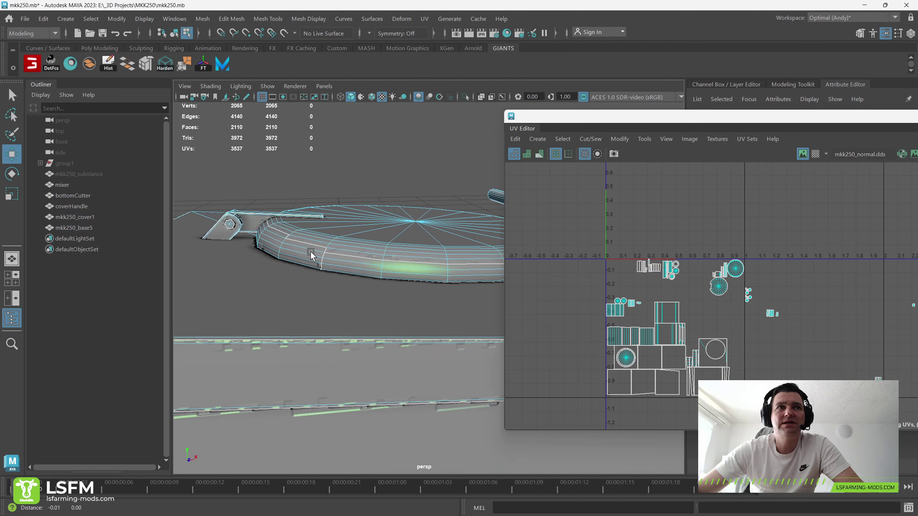
scroll(338, 307, up, 3)
scroll(338, 306, up, 3)
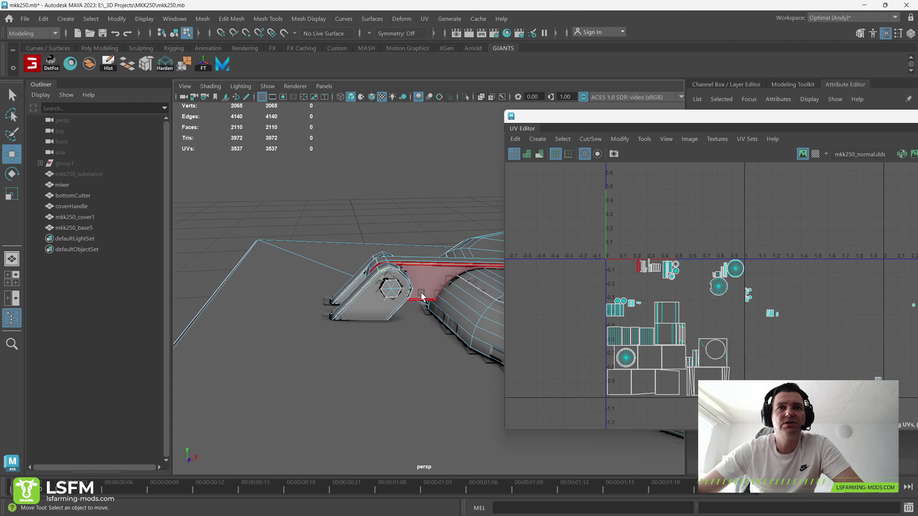
click(392, 289)
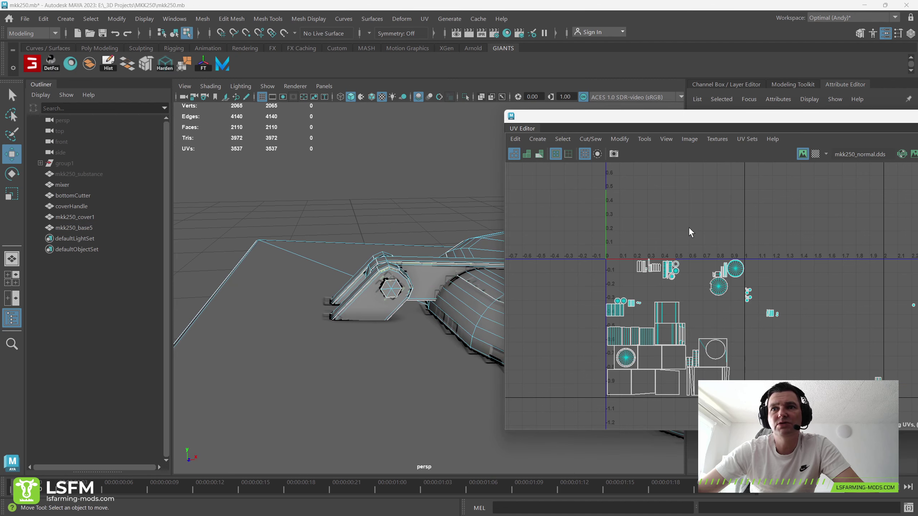
click(423, 316)
scroll(422, 316, down, 5)
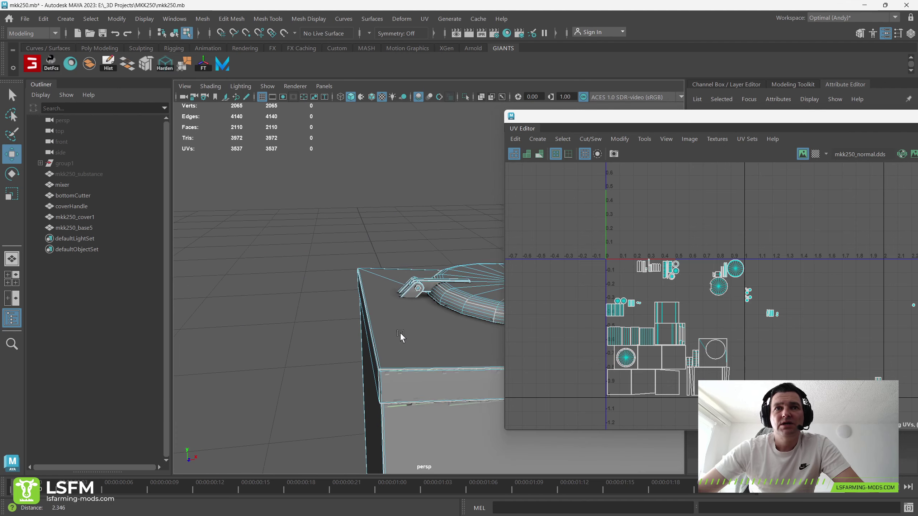
scroll(400, 333, down, 2)
scroll(402, 327, down, 3)
scroll(405, 315, down, 2)
mouse_move(377, 317)
alt+mouse_down()
mouse_move(420, 316)
mouse_move(407, 318)
mouse_move(387, 256)
mouse_move(405, 310)
mouse_move(351, 316)
mouse_move(356, 299)
alt+mouse_up()
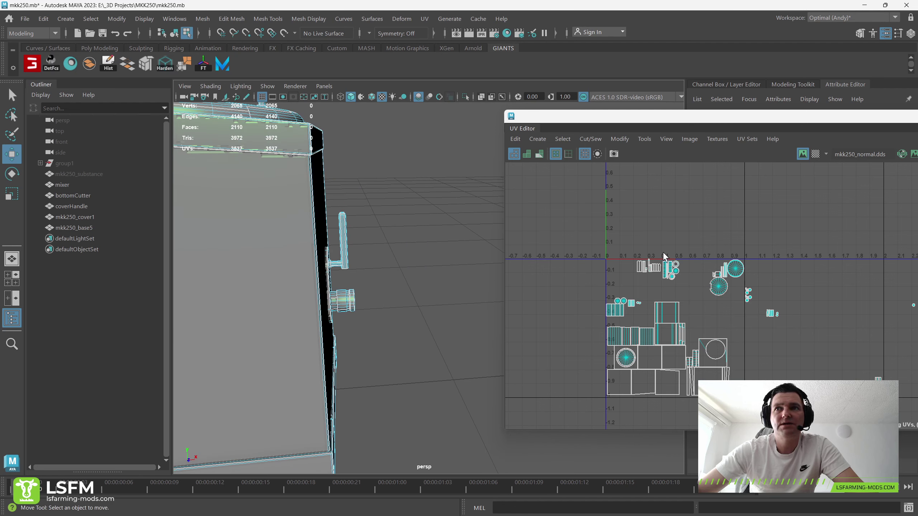
Step: Select the side knob's UV shells and shift them four tiles right in U
drag(663, 255, 683, 282)
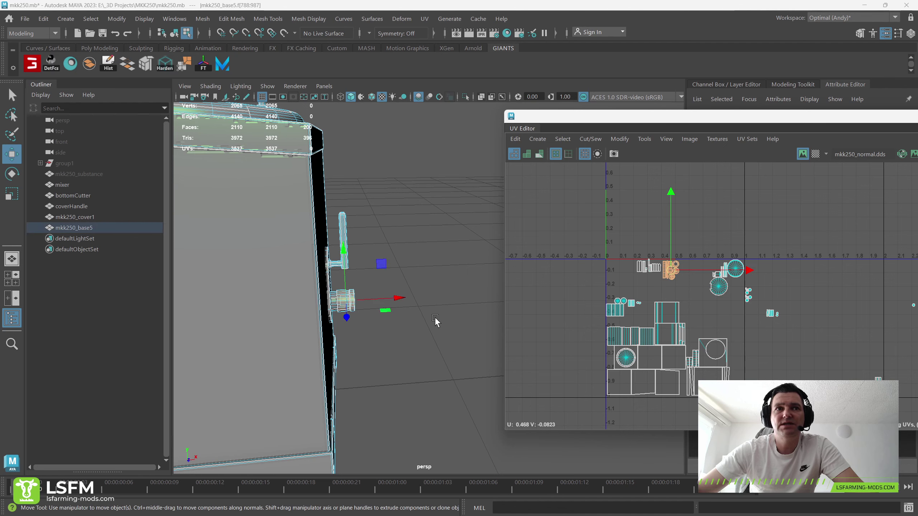
key(a)
scroll(715, 348, down, 5)
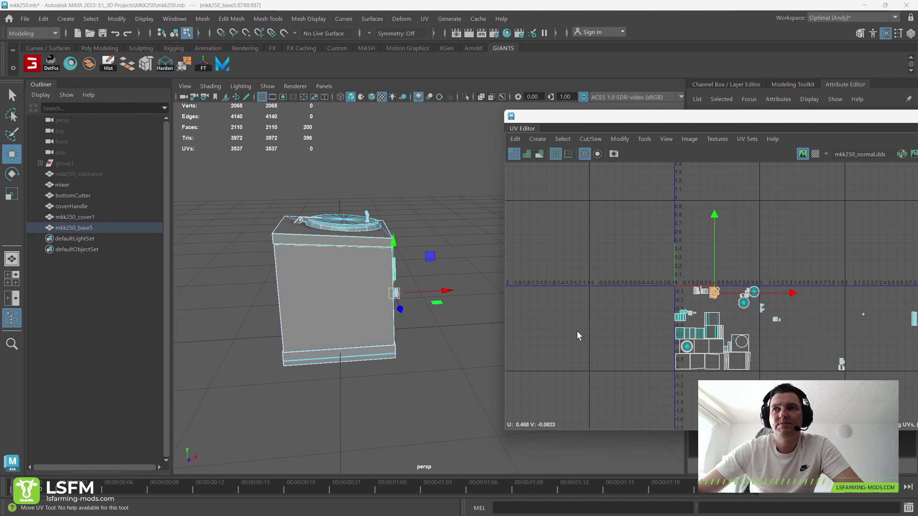
mouse_move(831, 336)
alt+middle_down()
mouse_move(657, 328)
mouse_move(708, 334)
alt+middle_up()
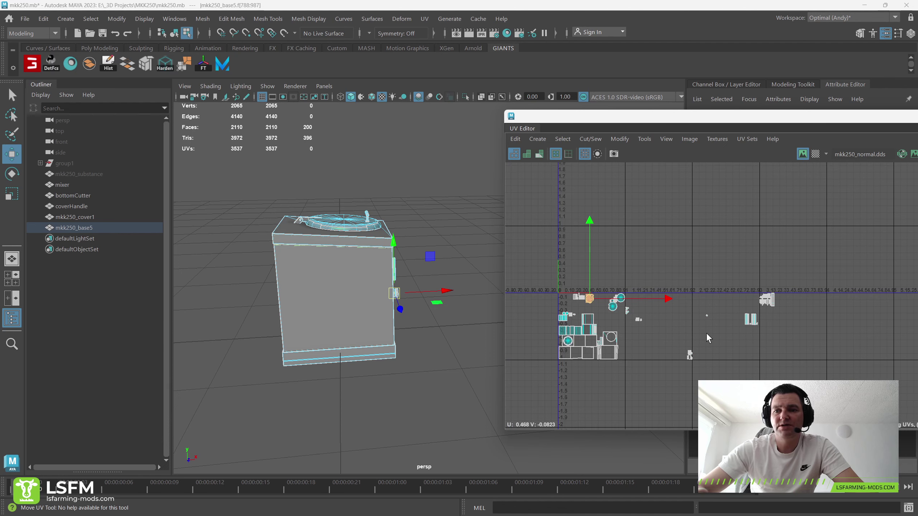
key(ctrl+Right)
key(ctrl+Right)
key(ctrl+Right)
key(ctrl+Right)
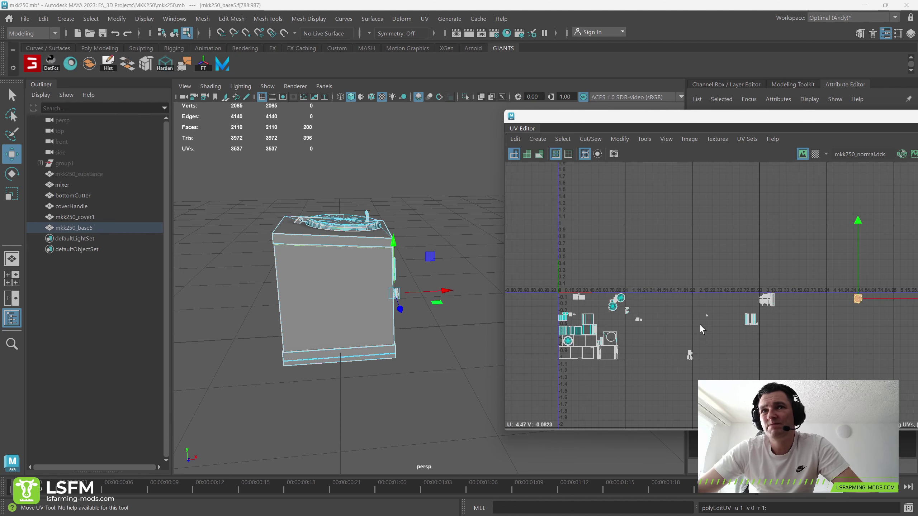
scroll(399, 360, up, 3)
alt+drag(399, 361, 421, 373)
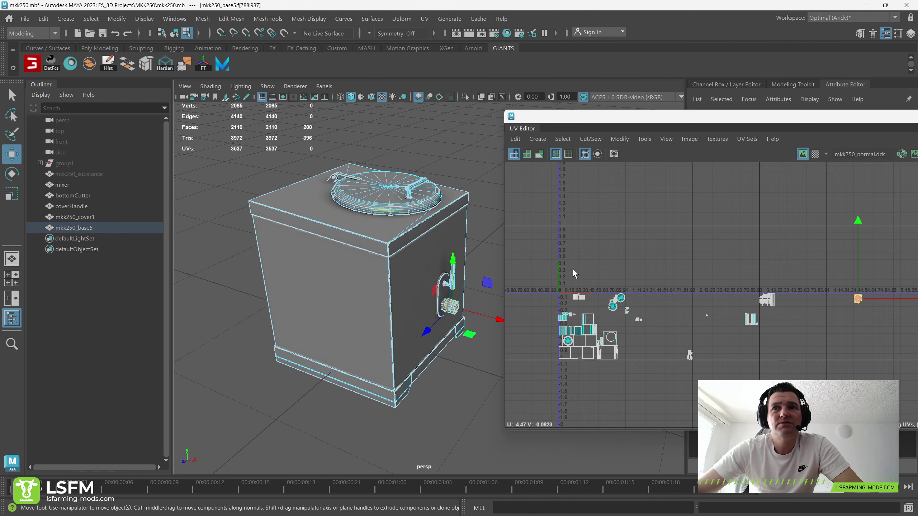
click(544, 275)
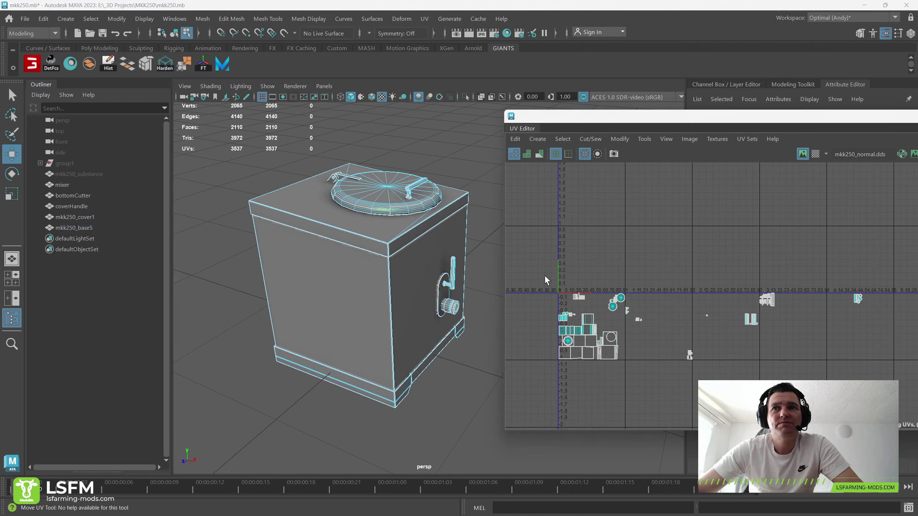
drag(621, 360, 622, 358)
scroll(363, 337, up, 2)
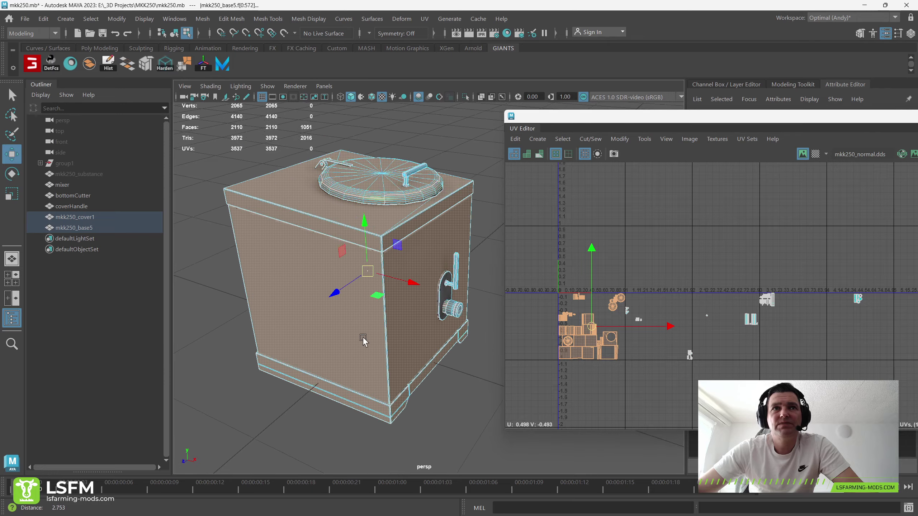
scroll(329, 263, up, 3)
scroll(330, 263, down, 4)
scroll(414, 330, up, 3)
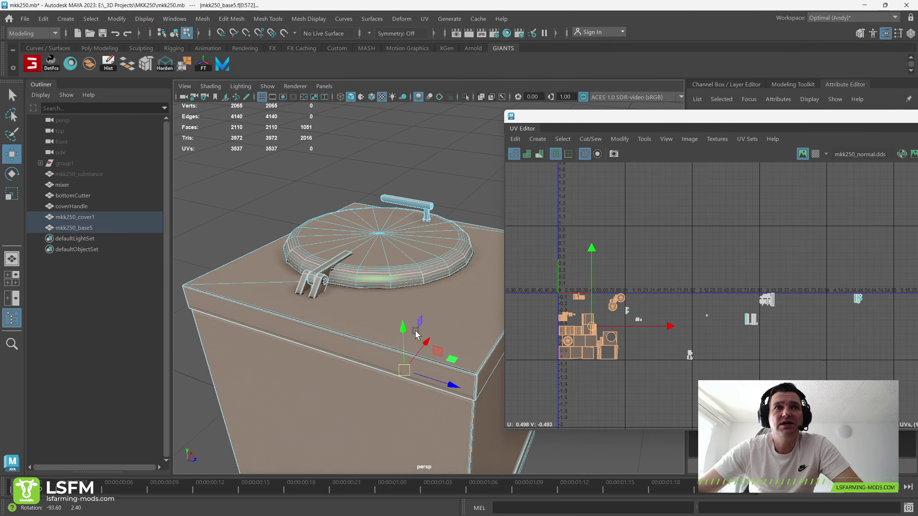
scroll(379, 331, up, 2)
mouse_move(379, 331)
alt+mouse_down()
mouse_move(350, 319)
mouse_move(372, 319)
mouse_move(265, 317)
alt+mouse_up()
scroll(302, 259, up, 2)
scroll(427, 290, up, 2)
scroll(415, 300, up, 3)
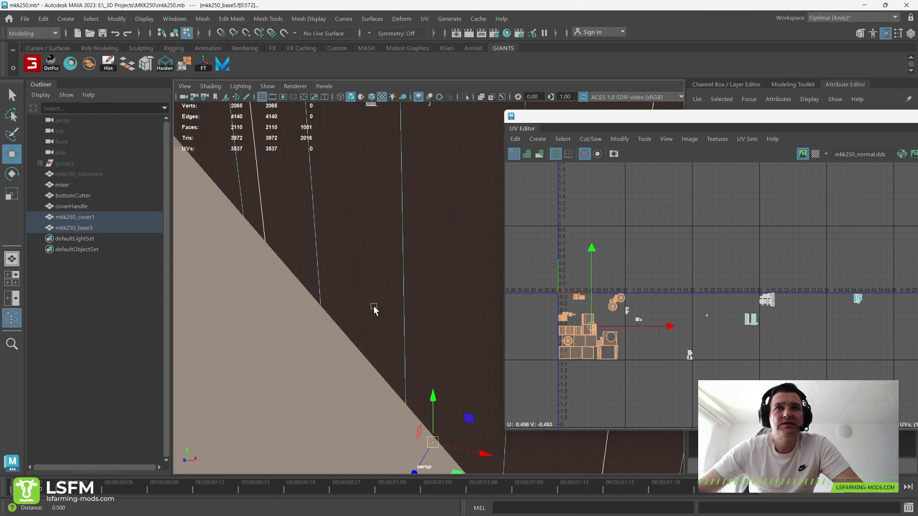
scroll(414, 302, up, 2)
mouse_move(414, 302)
alt+mouse_down()
mouse_move(332, 312)
mouse_move(364, 320)
mouse_move(364, 263)
alt+mouse_up()
scroll(364, 307, up, 3)
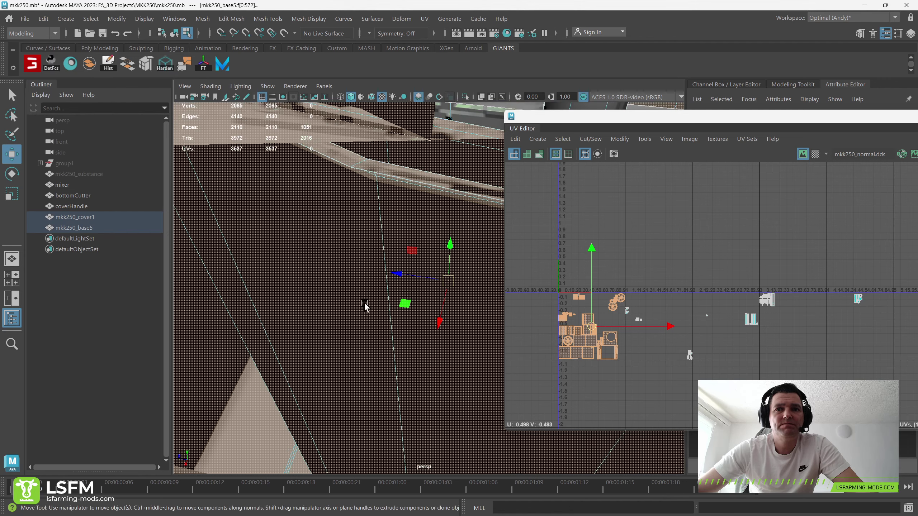
scroll(434, 302, down, 3)
scroll(433, 301, down, 5)
scroll(321, 302, down, 3)
mouse_move(321, 303)
alt+mouse_down()
mouse_move(449, 288)
mouse_move(437, 293)
alt+mouse_up()
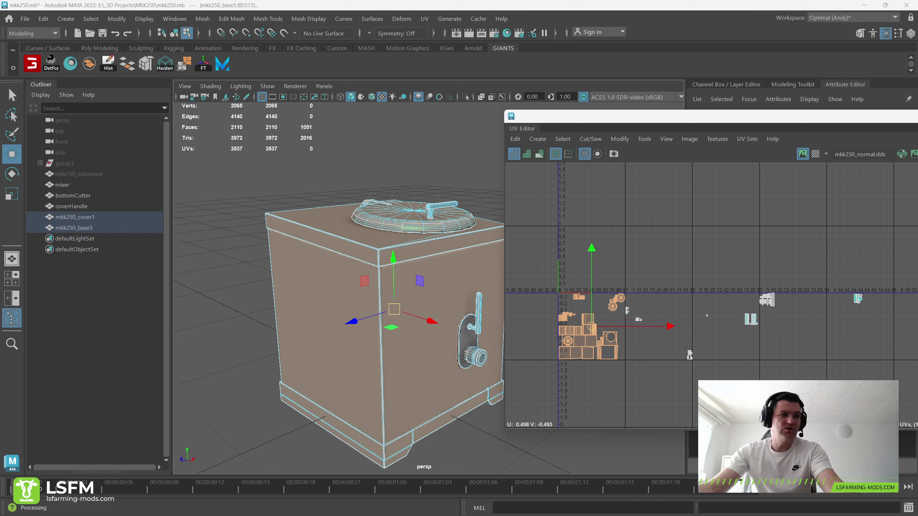
click(444, 267)
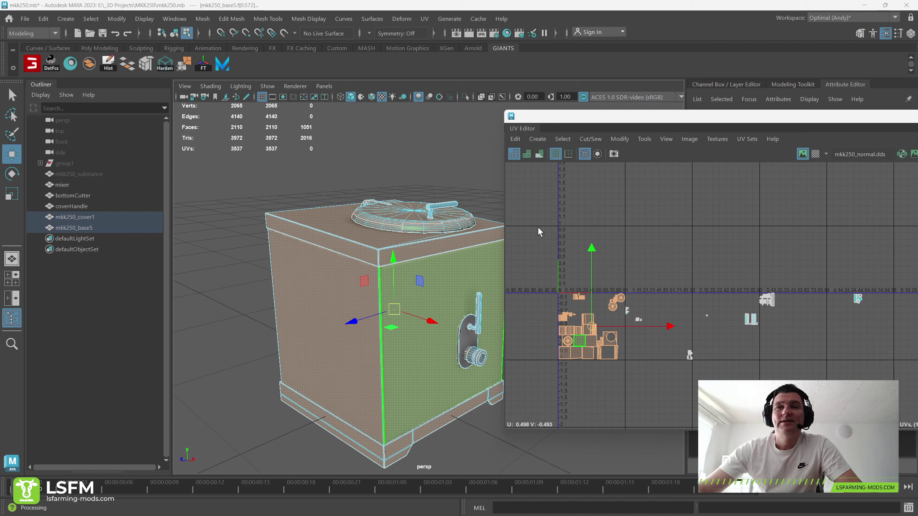
click(535, 239)
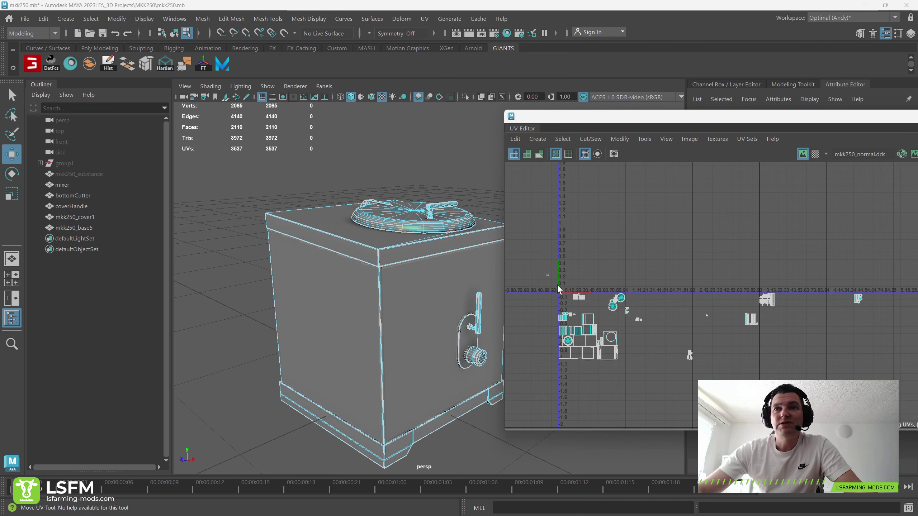
drag(557, 285, 623, 361)
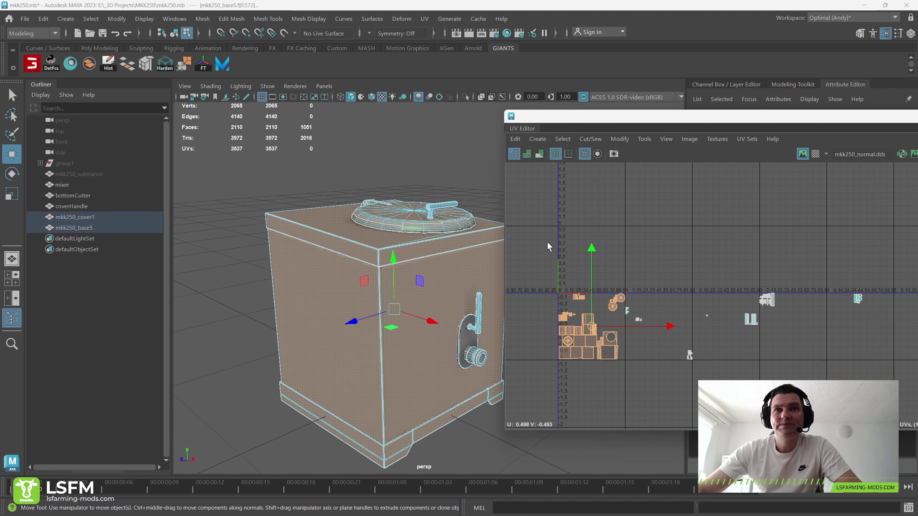
click(544, 241)
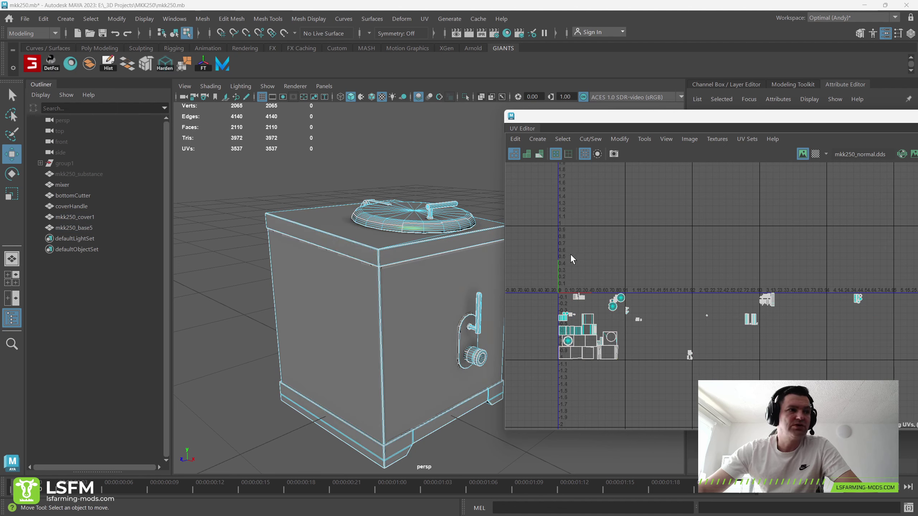
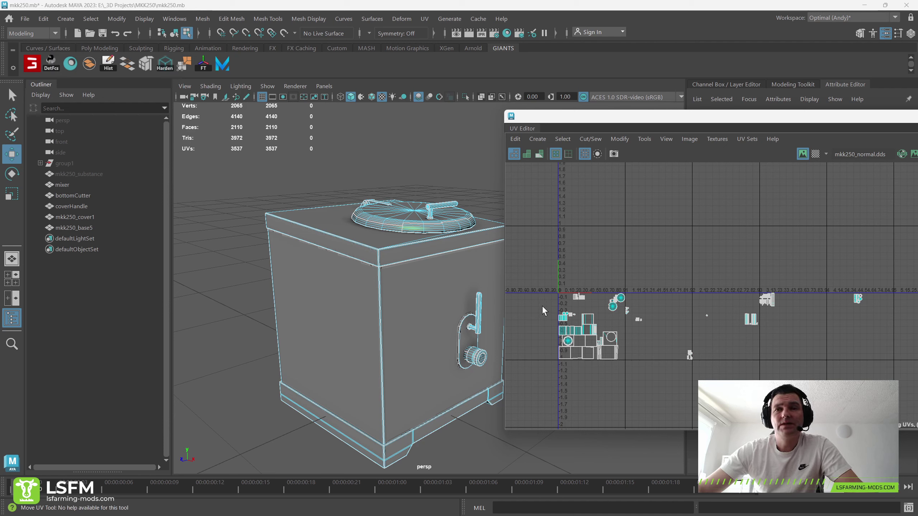
Step: Check the cover and base UV shells, deselect them, and close the UV Editor
drag(616, 362, 621, 363)
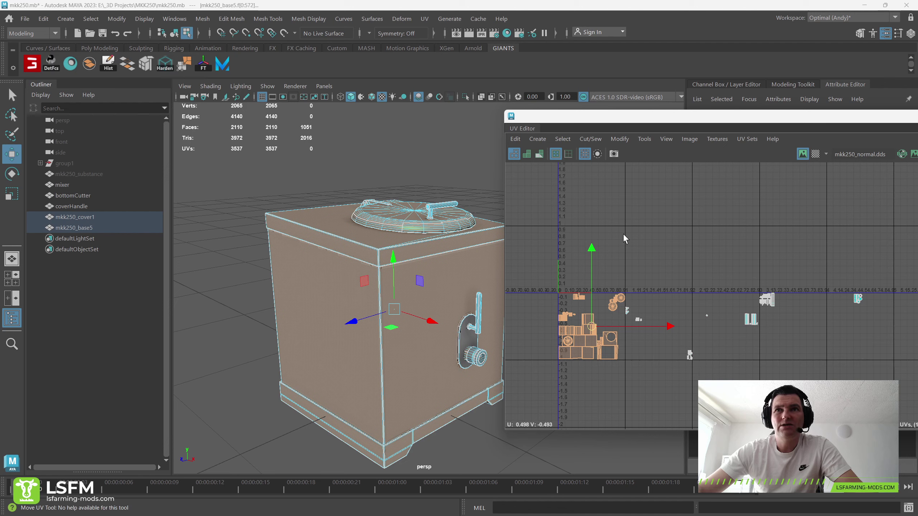
click(640, 241)
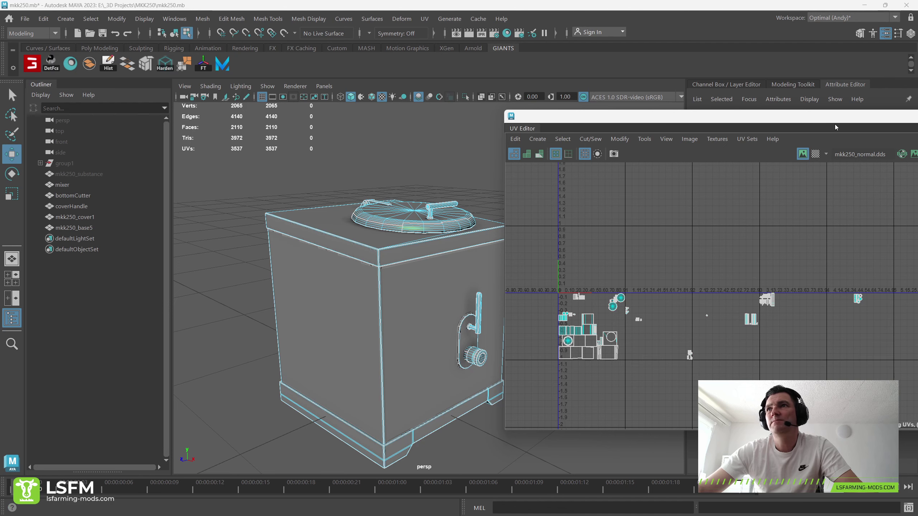
drag(834, 123, 581, 121)
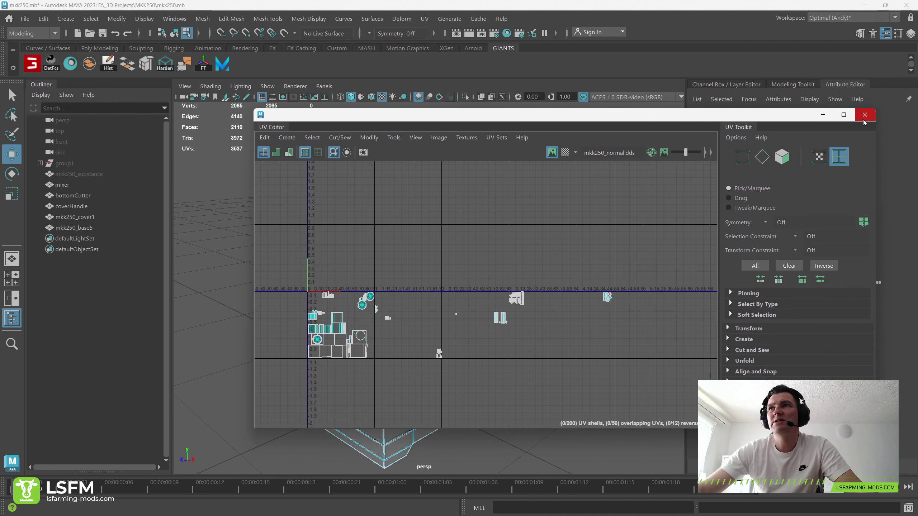
click(864, 115)
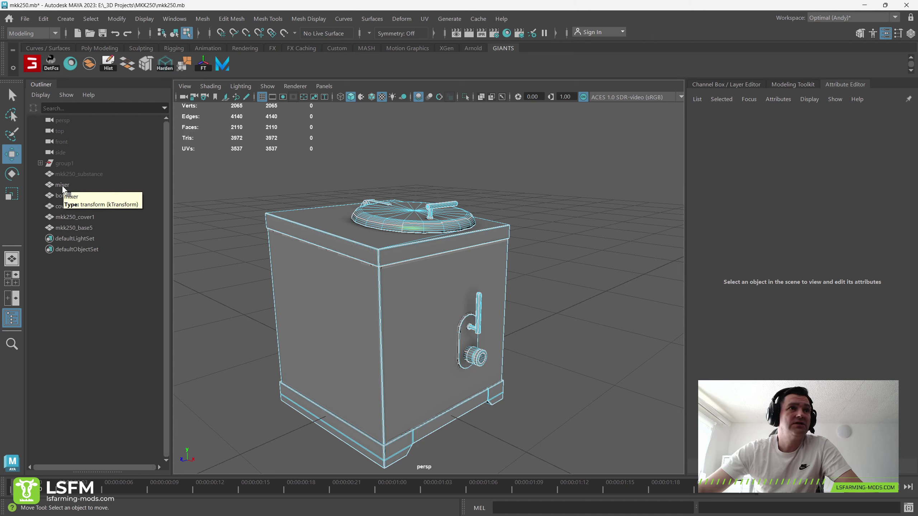
Step: Save the mkk250 scene and bring up the GIANTS I3D Toolbox
click(25, 18)
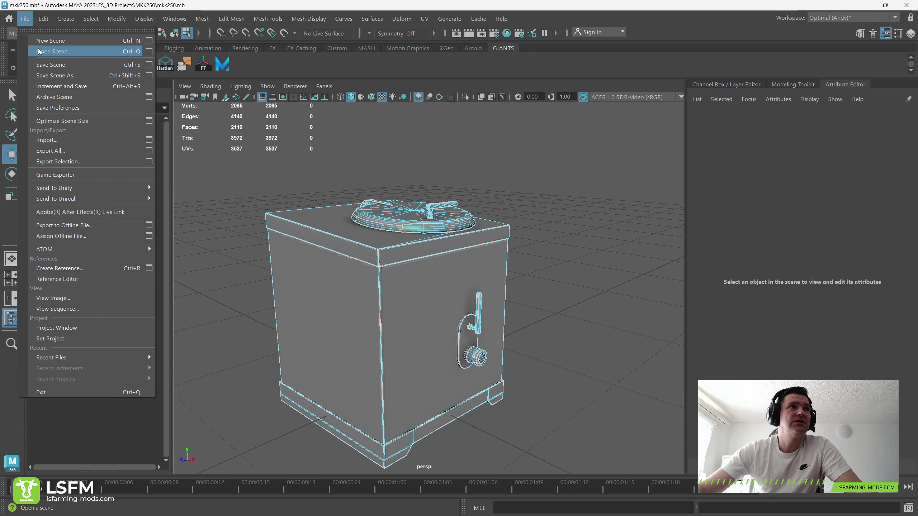
click(40, 64)
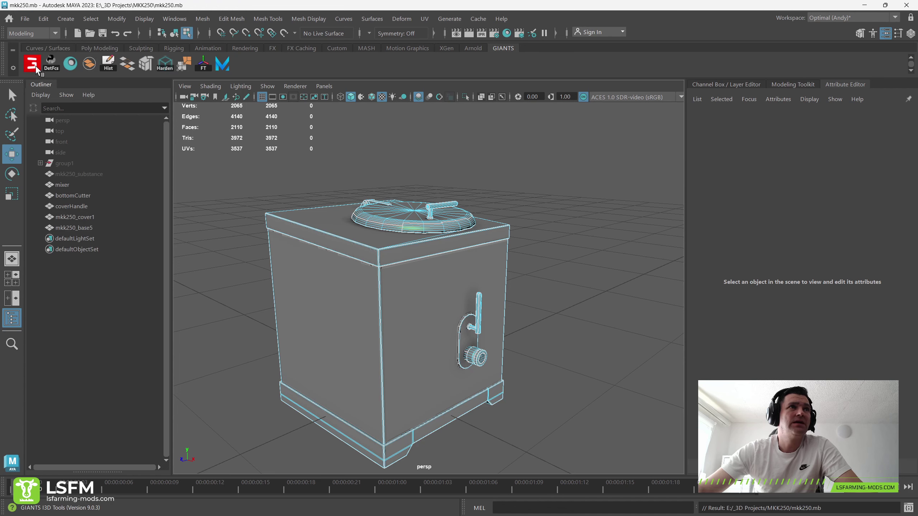
click(37, 68)
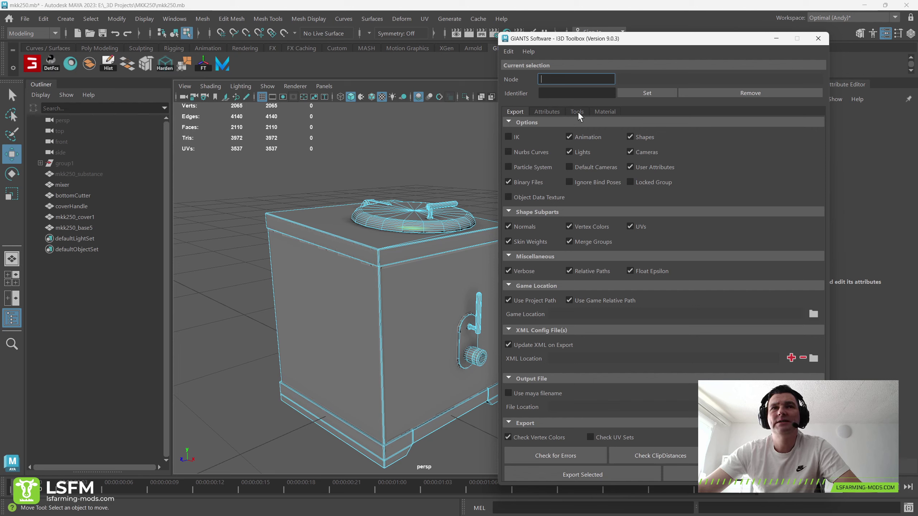
Step: Select all five mixer parts as whole objects and show their Material settings
scroll(406, 201, down, 2)
scroll(406, 201, down, 2)
scroll(389, 204, down, 1)
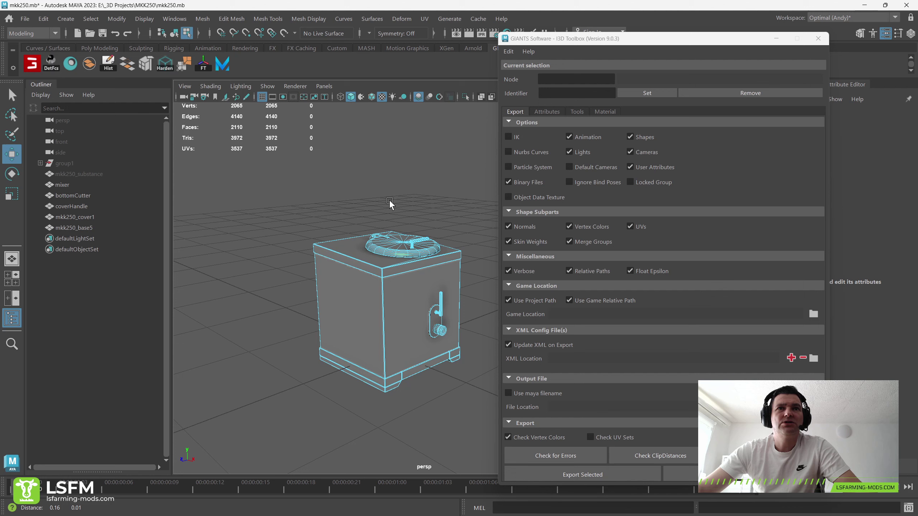
drag(302, 211, 469, 401)
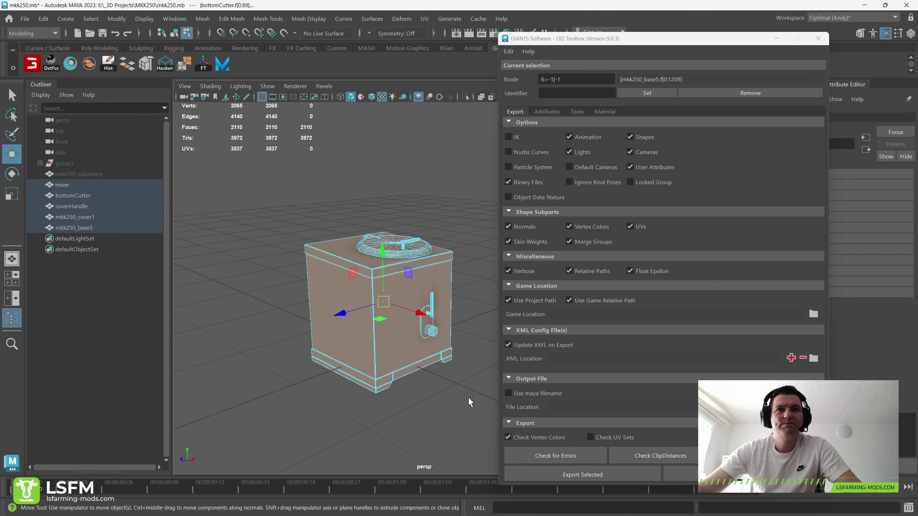
right_drag(348, 216, 410, 196)
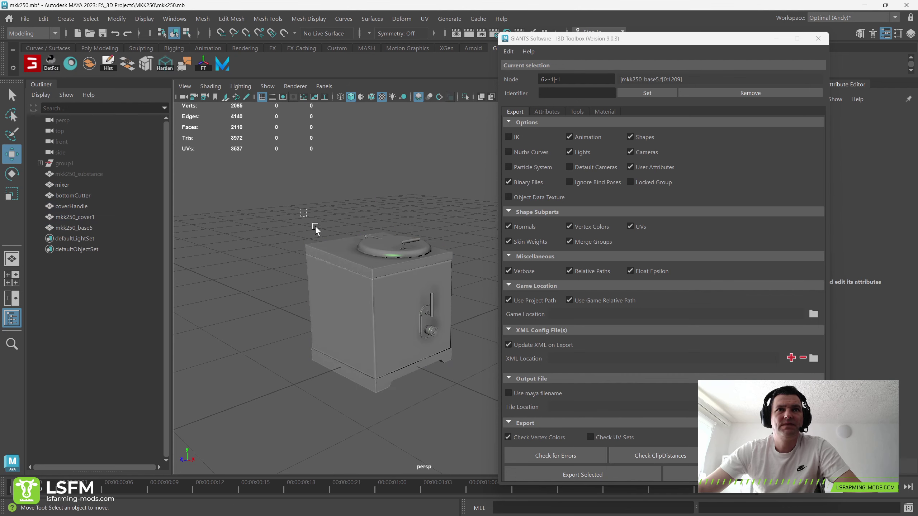
drag(315, 229, 487, 410)
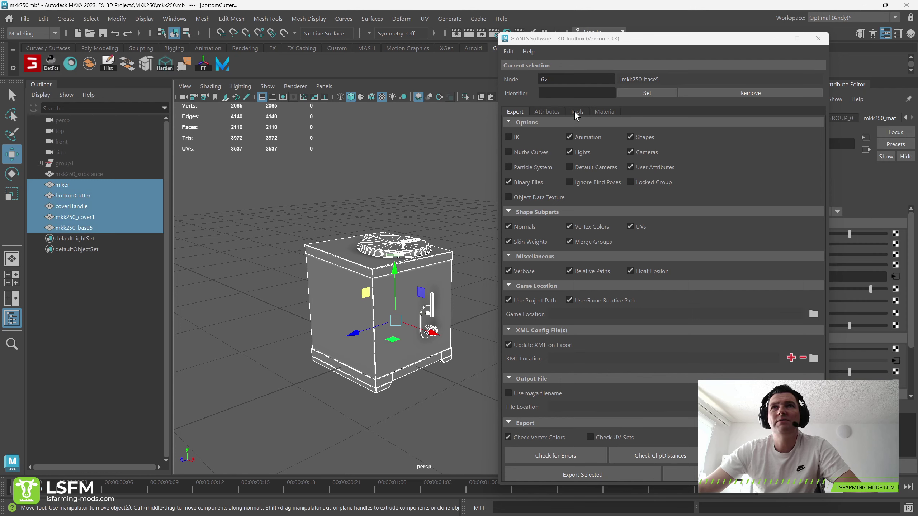
click(607, 112)
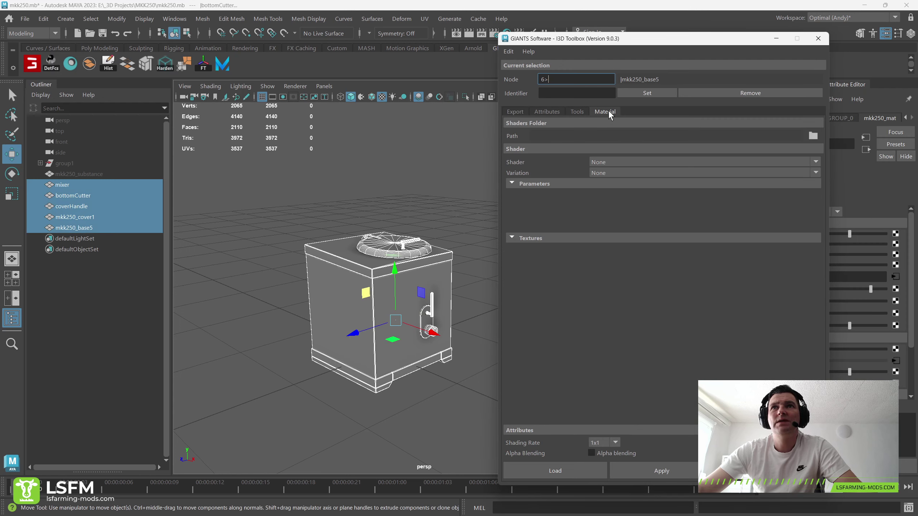
Step: Browse to C:\Program Files (x86)\Farming Simulator 2022\data\shaders and set it as the shaders folder
click(611, 159)
click(644, 159)
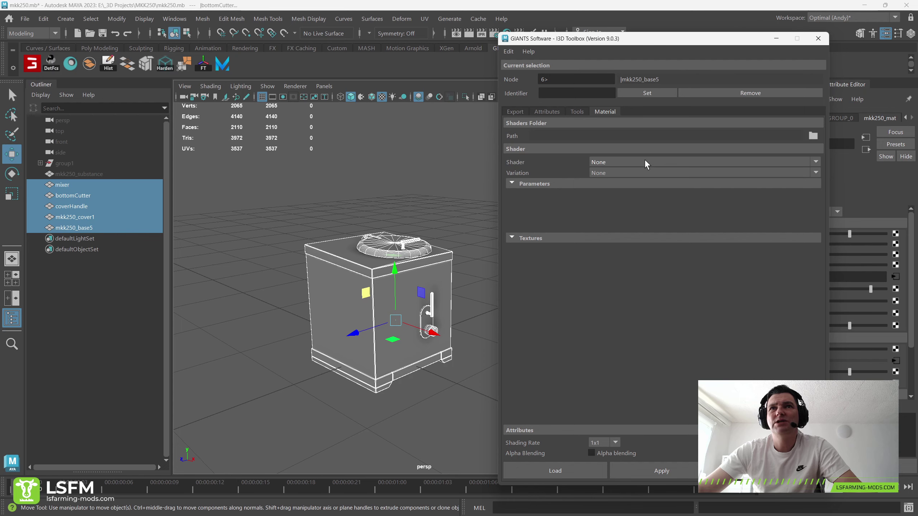
click(809, 136)
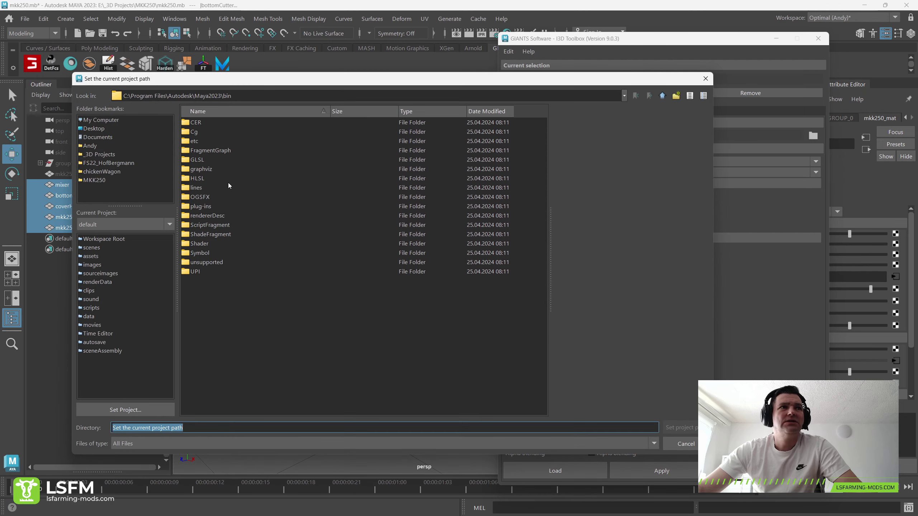
click(95, 122)
double_click(201, 151)
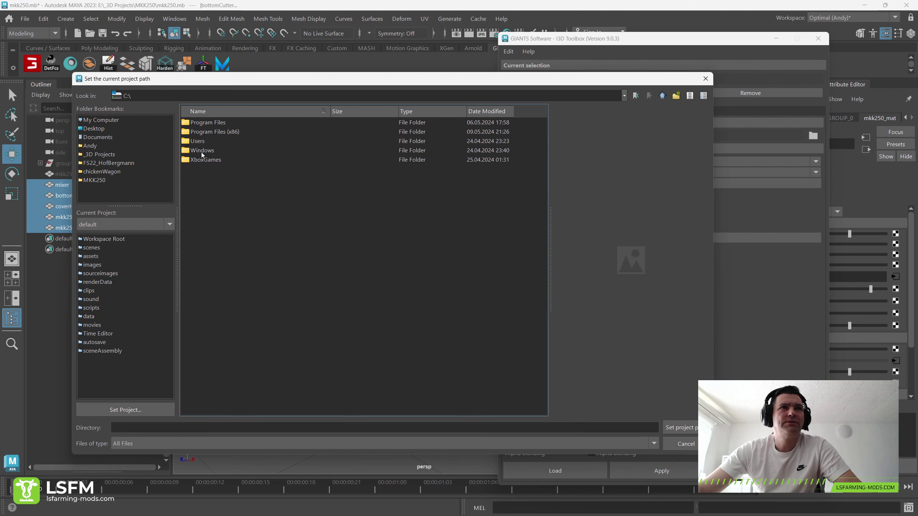
double_click(206, 131)
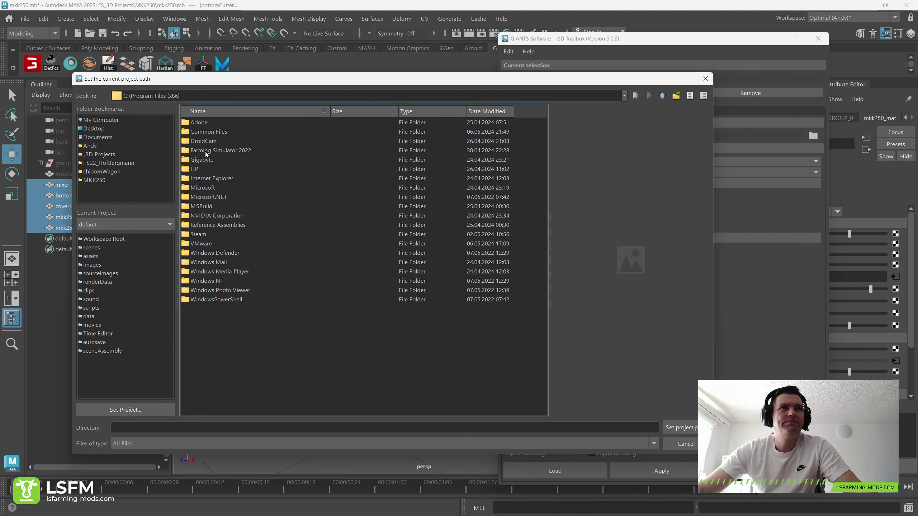
double_click(205, 151)
double_click(197, 123)
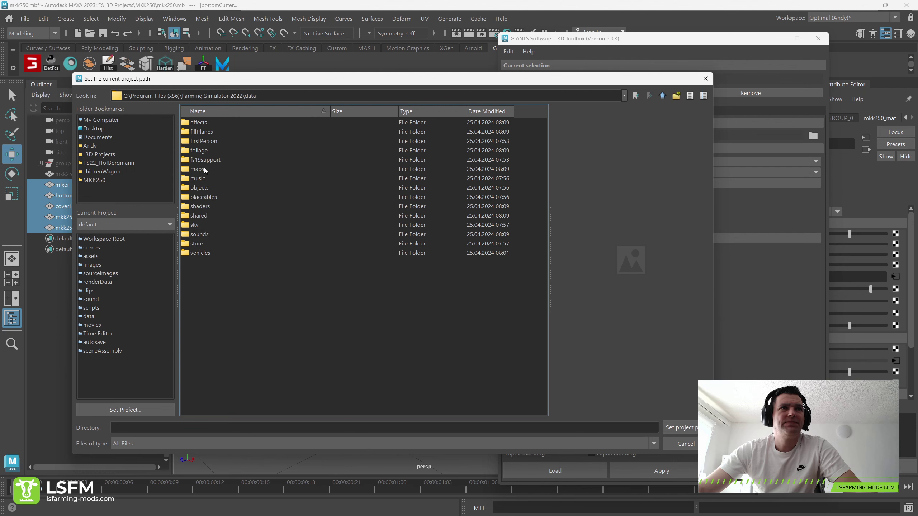
double_click(200, 206)
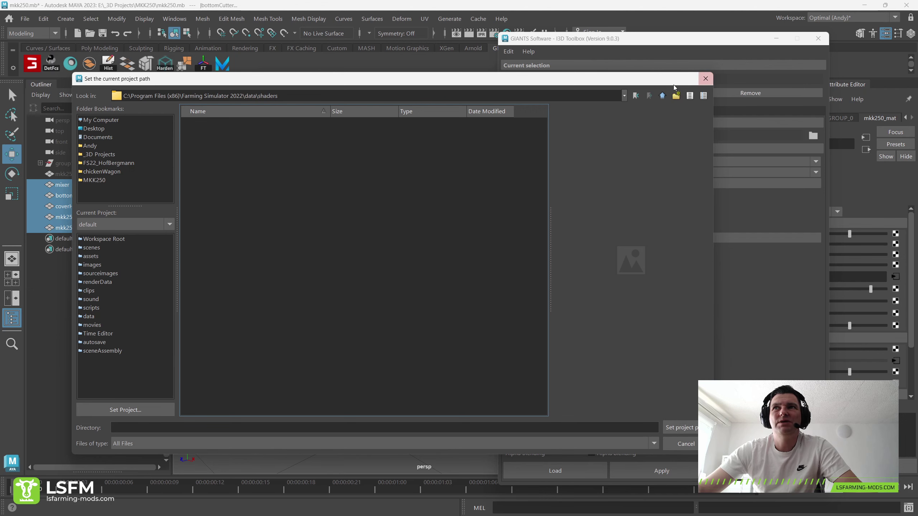
drag(667, 83, 658, 215)
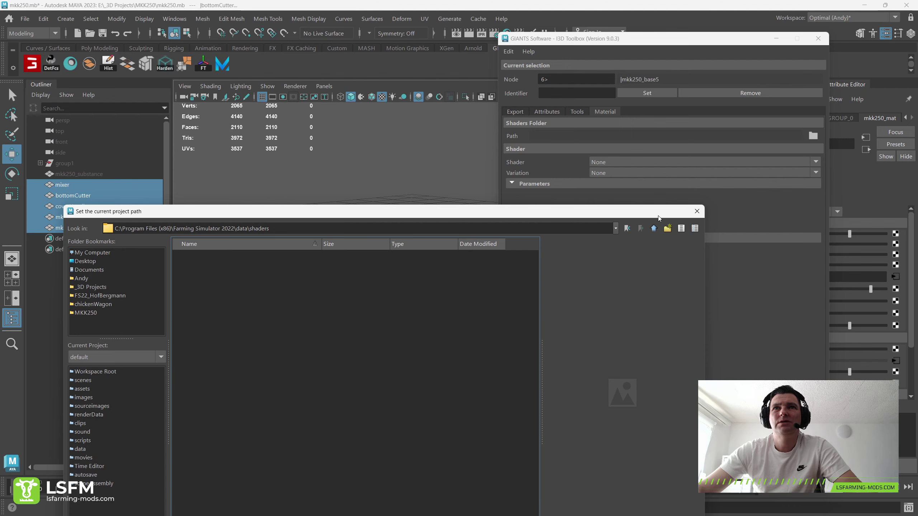
drag(658, 215, 677, 123)
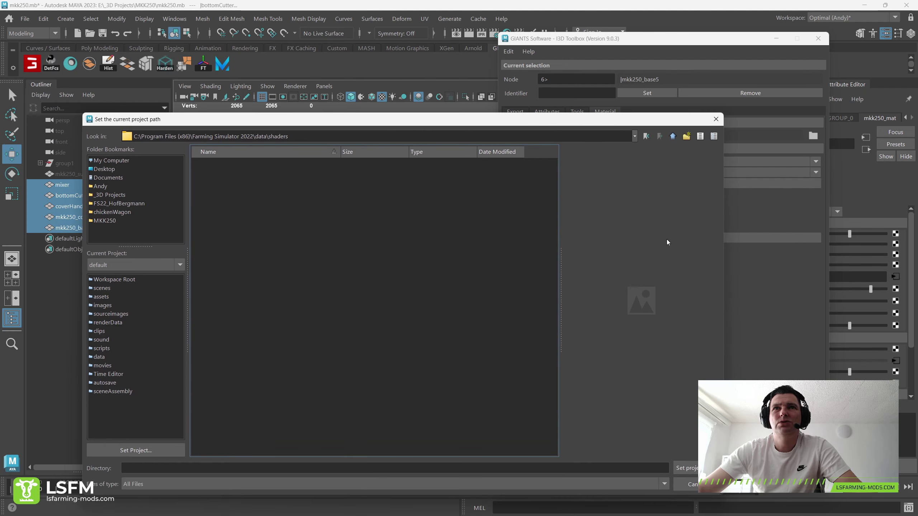
click(686, 468)
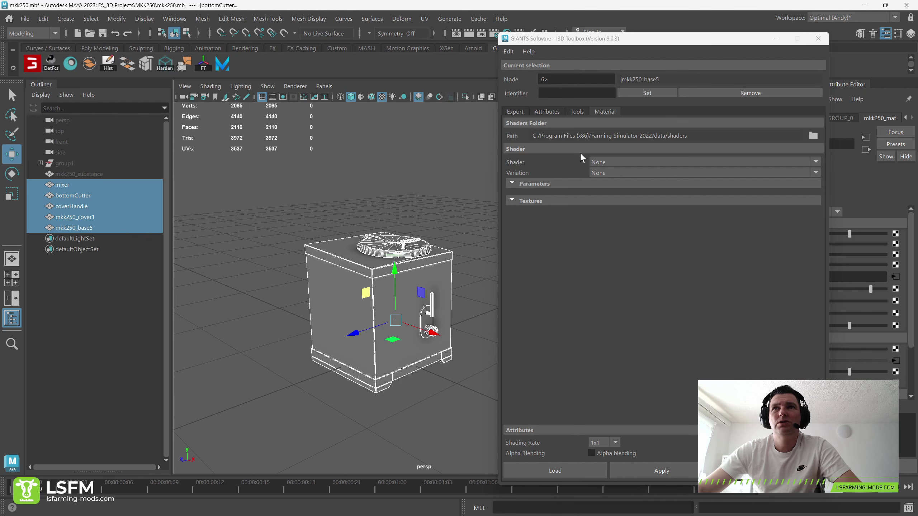
Step: Choose vehicleShader.xml as the material shader
click(603, 161)
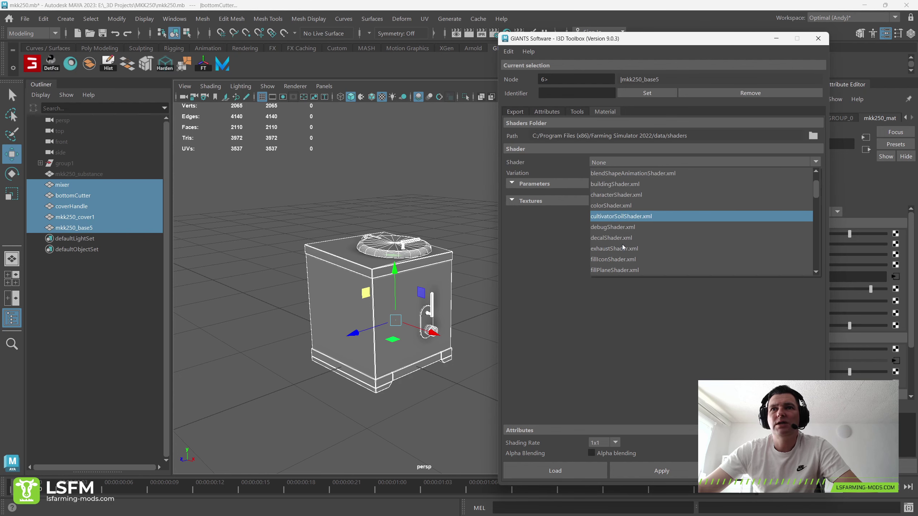
scroll(622, 244, down, 2)
scroll(622, 242, down, 3)
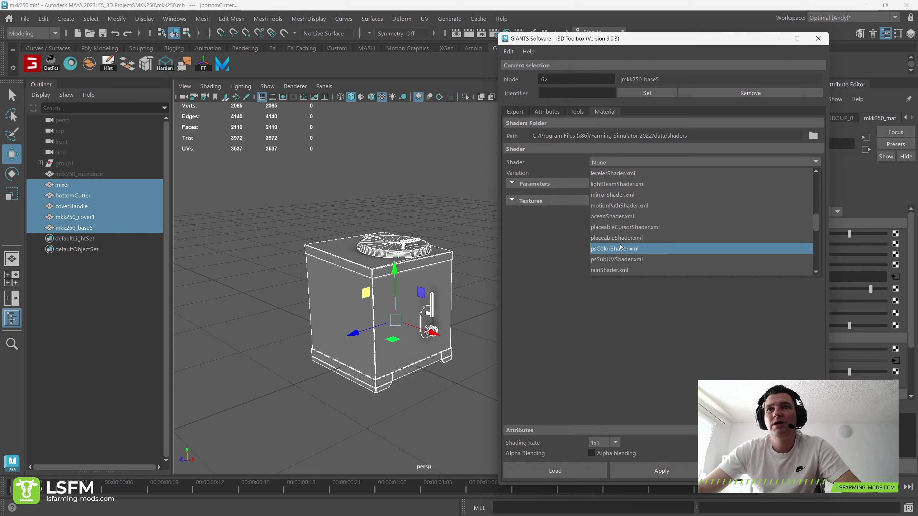
scroll(622, 240, down, 1)
scroll(621, 244, down, 1)
scroll(619, 248, down, 2)
scroll(618, 250, down, 1)
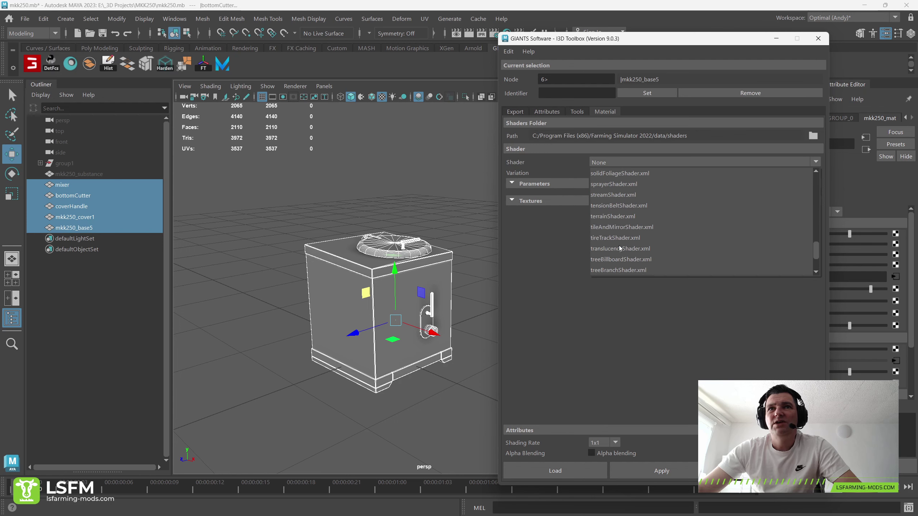
scroll(616, 253, down, 1)
scroll(612, 255, down, 1)
click(606, 260)
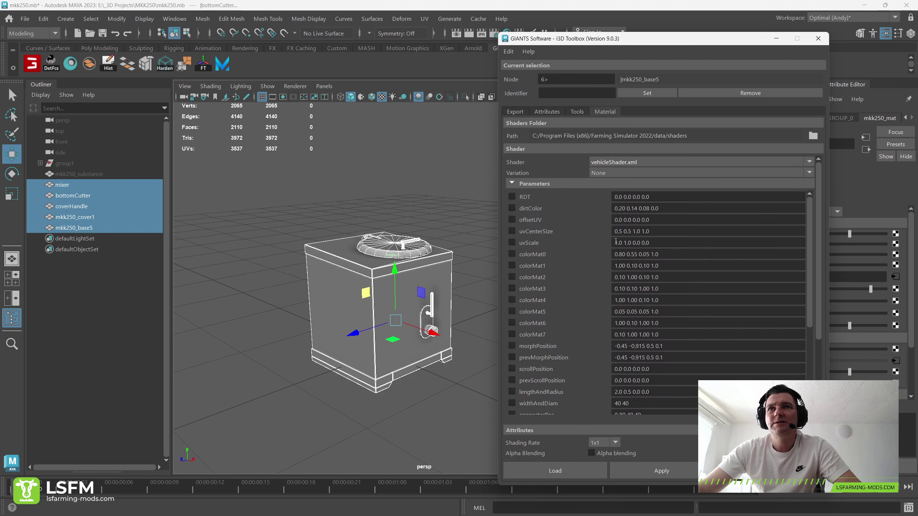
Step: Set the shader variation to colorMask
click(605, 173)
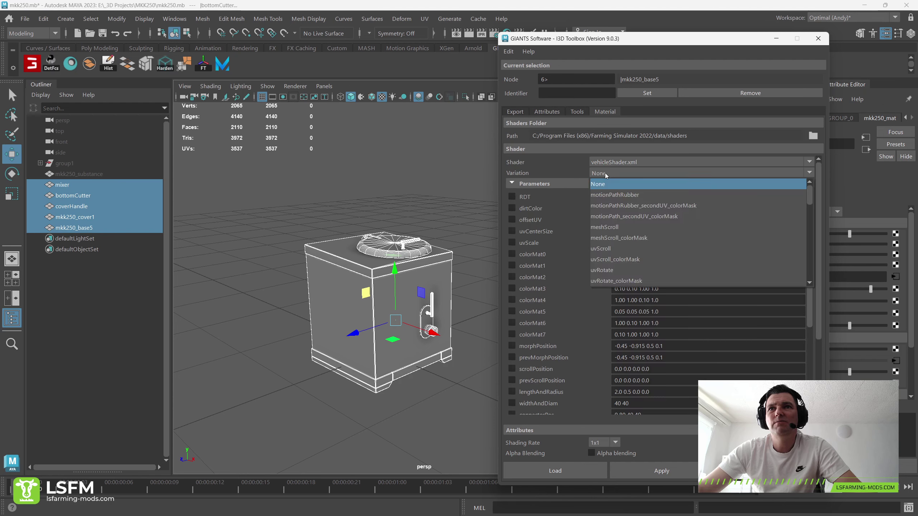
scroll(611, 230, down, 2)
scroll(611, 231, down, 1)
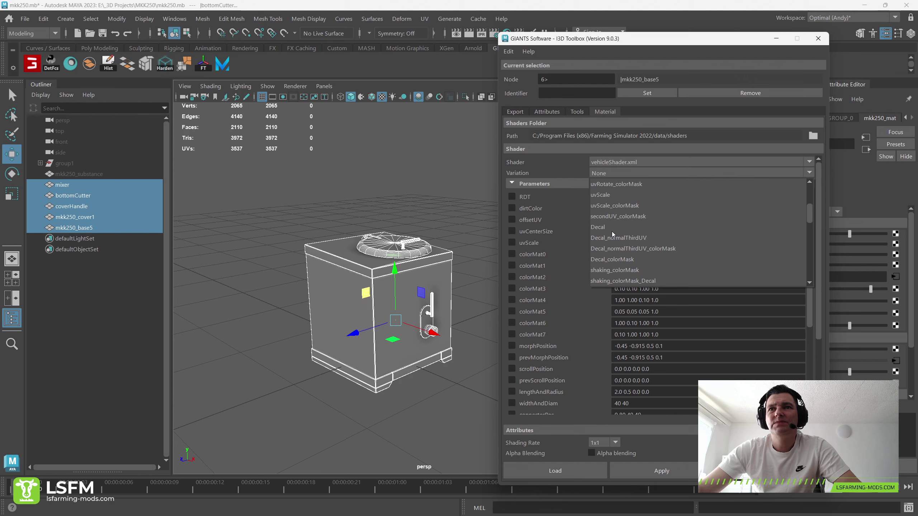
click(608, 269)
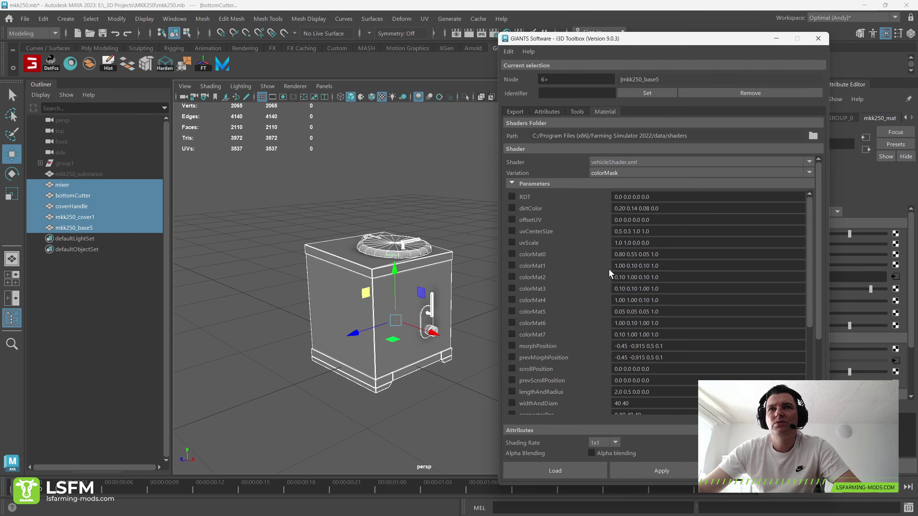
Step: Enable RDT and the colorMat parameters, apply them to the material, and close the toolbox
click(511, 196)
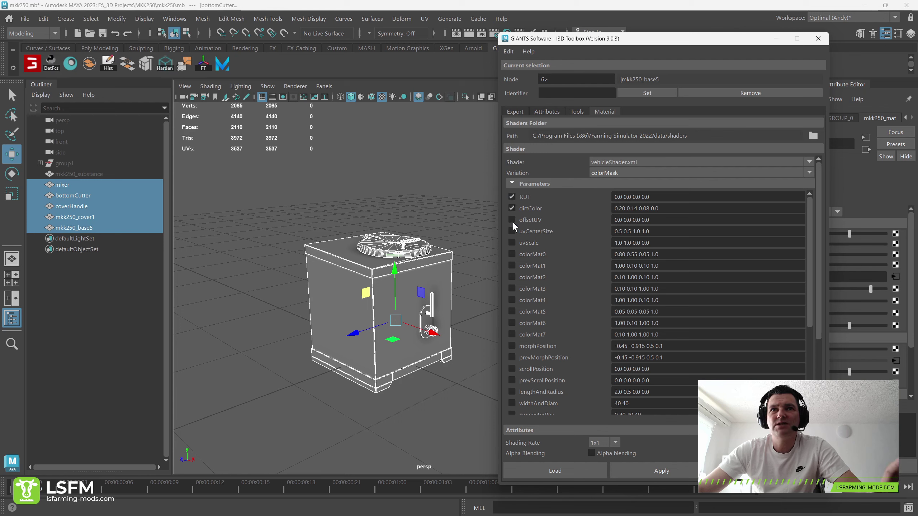
click(512, 254)
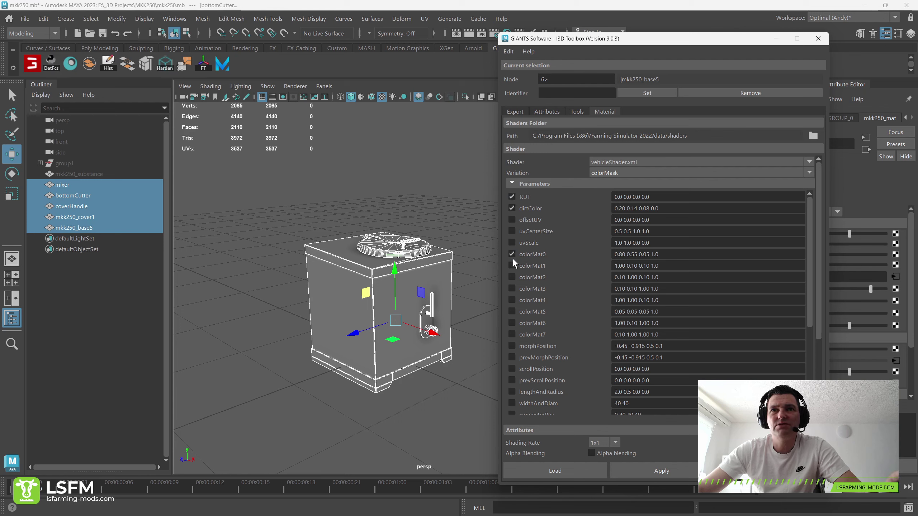
click(512, 300)
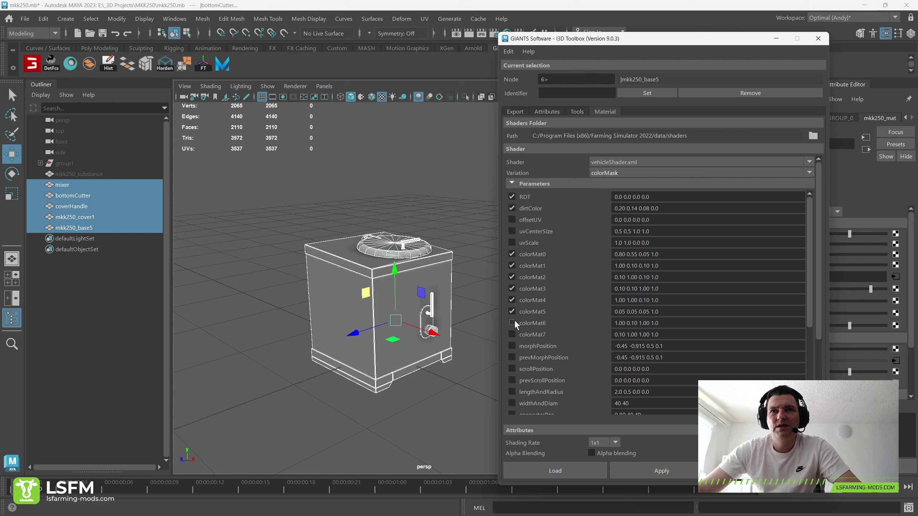
click(636, 469)
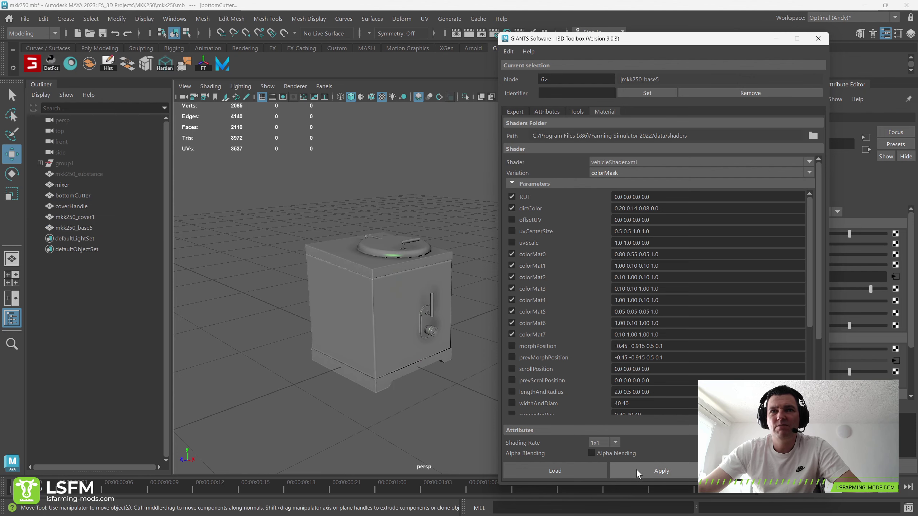
click(818, 39)
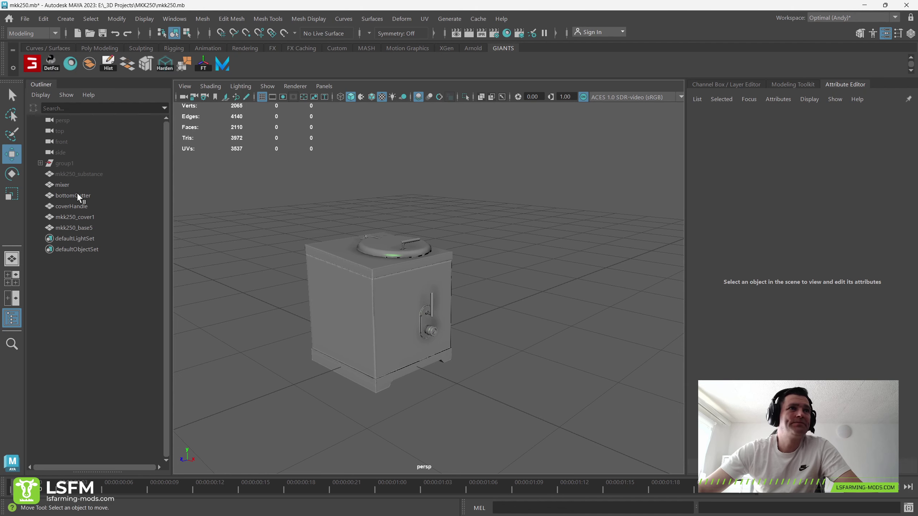
Step: Set the export file location to mkk250 in the MKK250 project folder
click(31, 65)
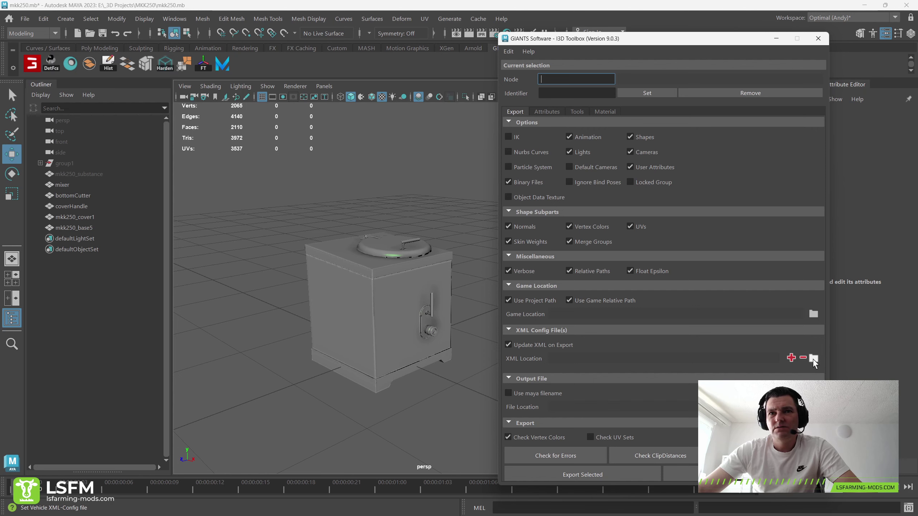
click(813, 407)
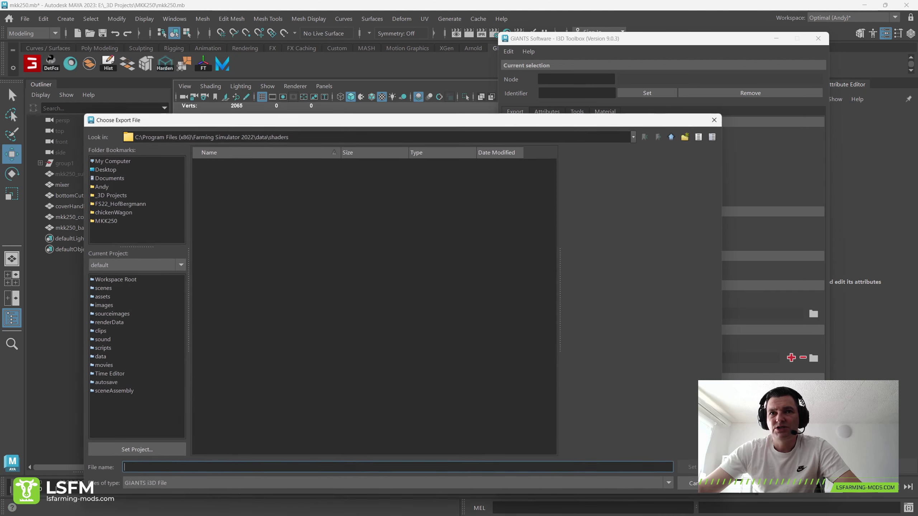
click(115, 221)
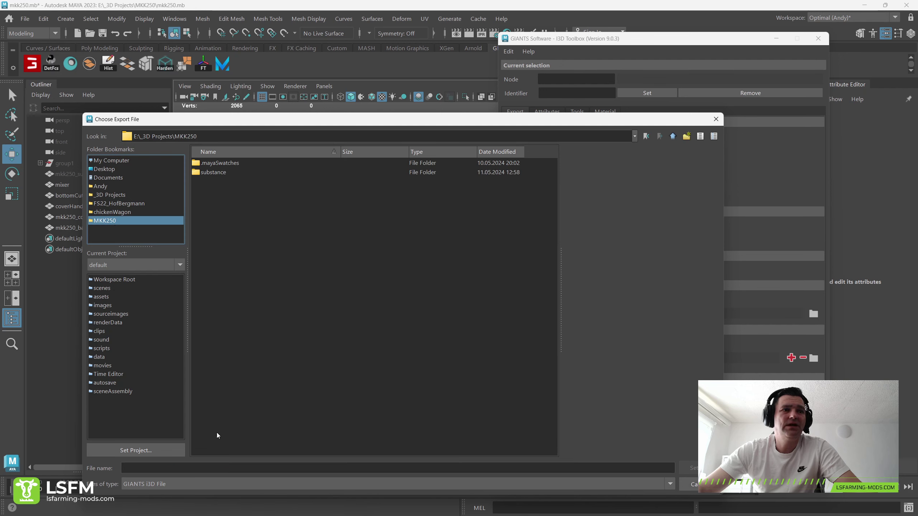
click(162, 469)
text(mkk)
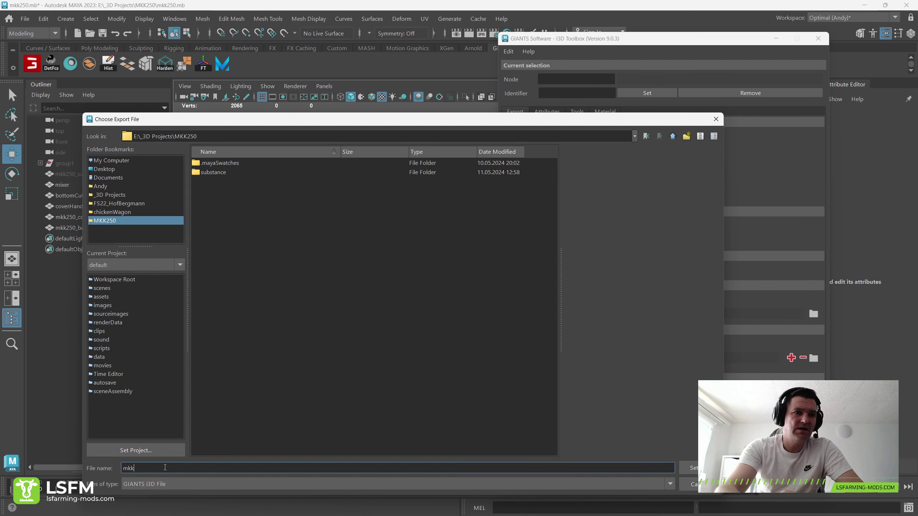
text(250)
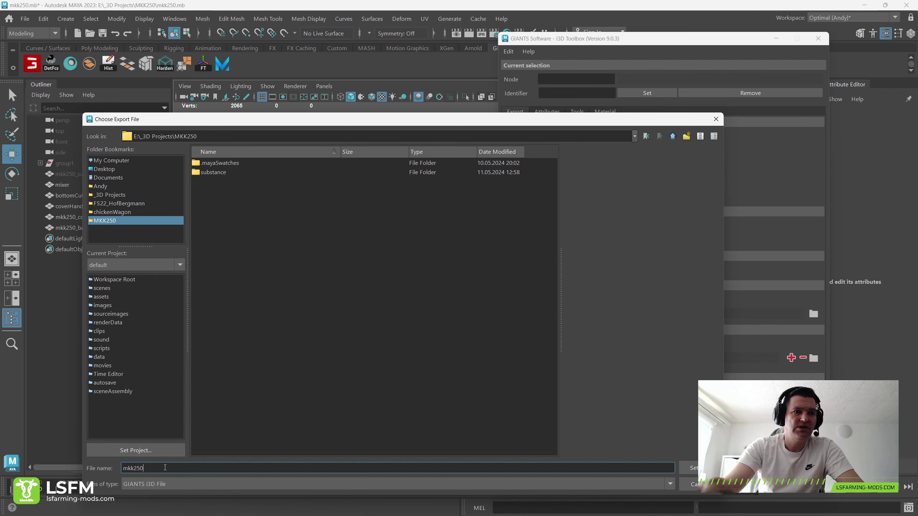
click(688, 467)
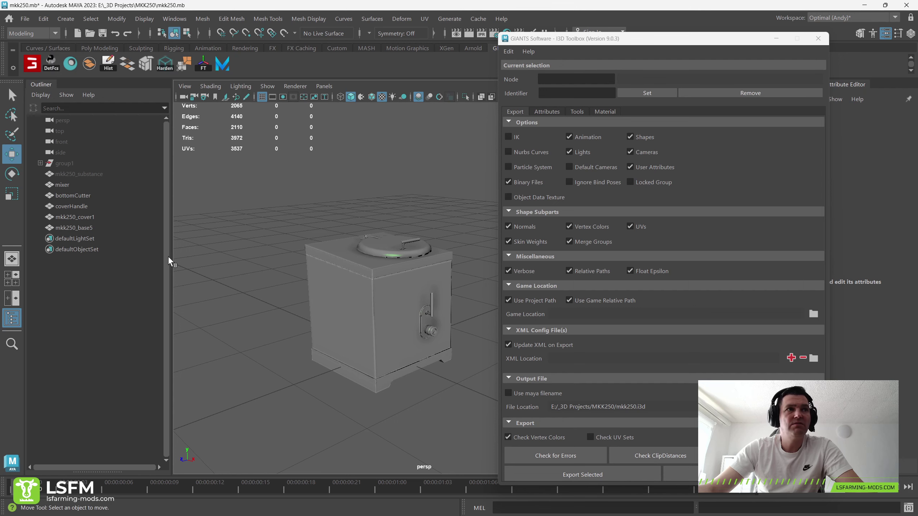
Step: Select all five mkk250 parts in the Outliner and export them as mkk250.i3d
click(72, 188)
shift+click(76, 228)
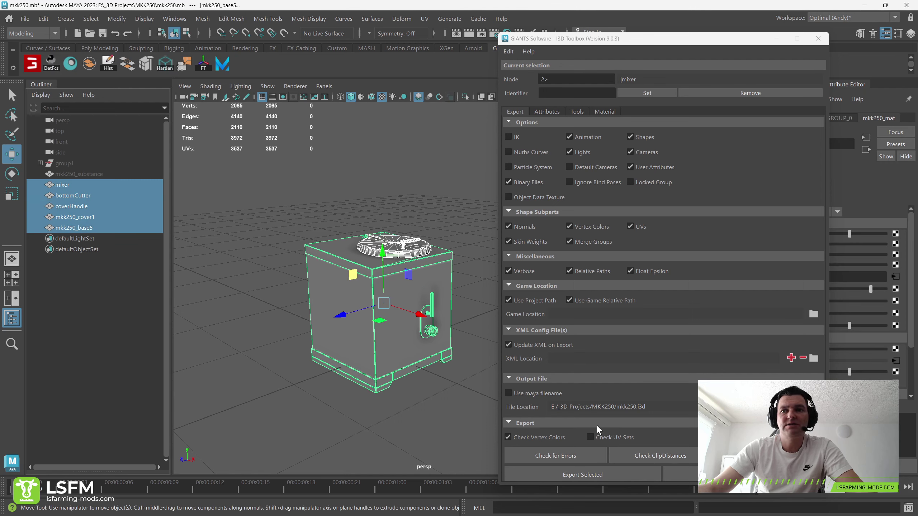
click(565, 475)
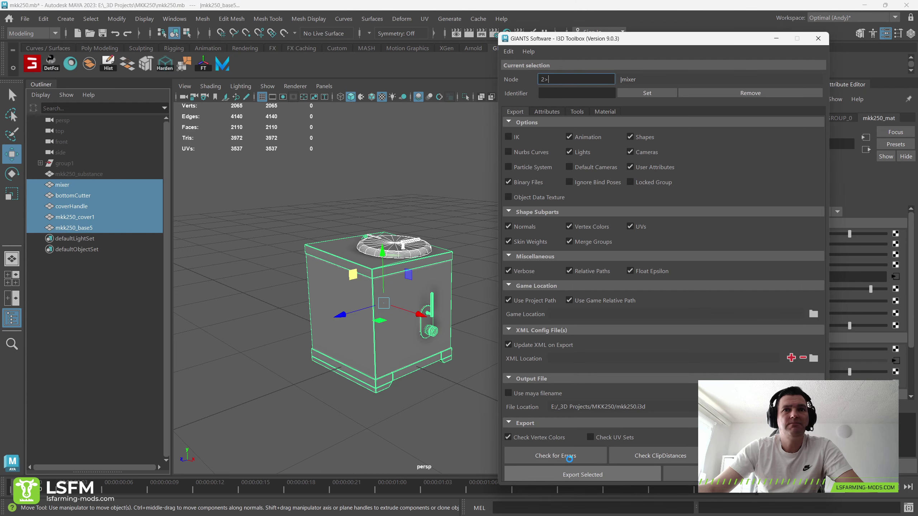
click(818, 38)
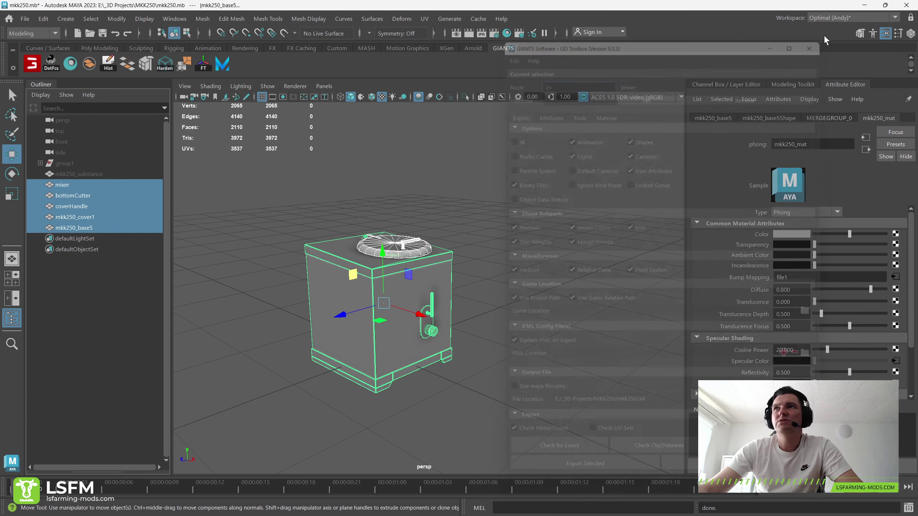
Step: Minimize Maya and launch Total Commander from the desktop
click(863, 8)
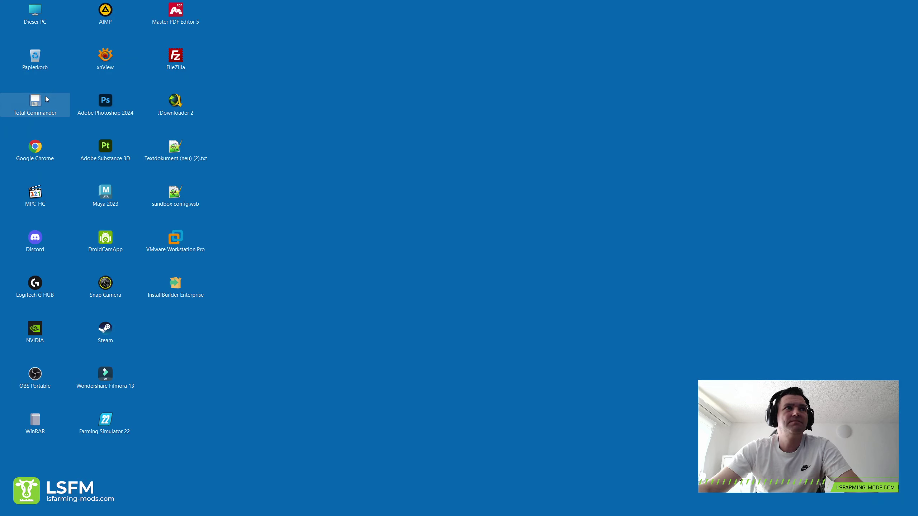
right_click(43, 98)
double_click(30, 95)
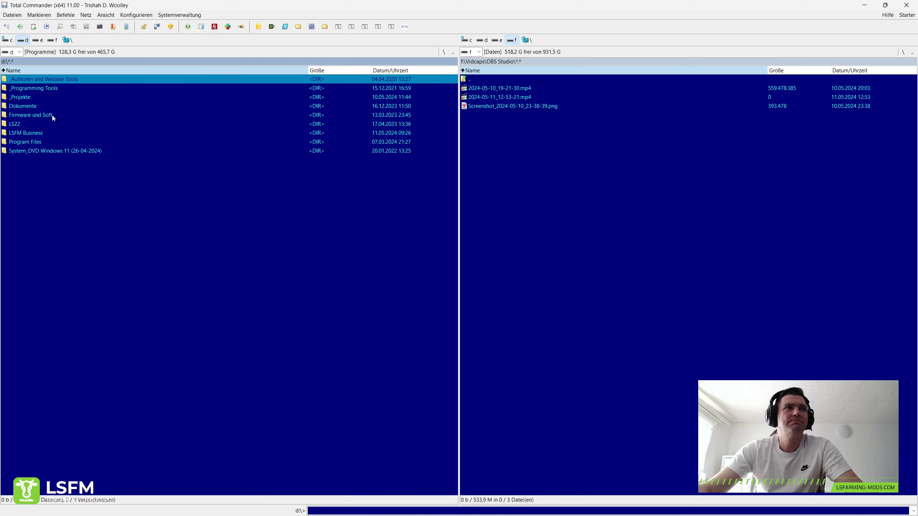
Step: Open the MKK250 folder on drive e: and launch mkk250.i3d in GIANTS Editor
click(37, 40)
scroll(39, 188, down, 5)
scroll(62, 285, down, 6)
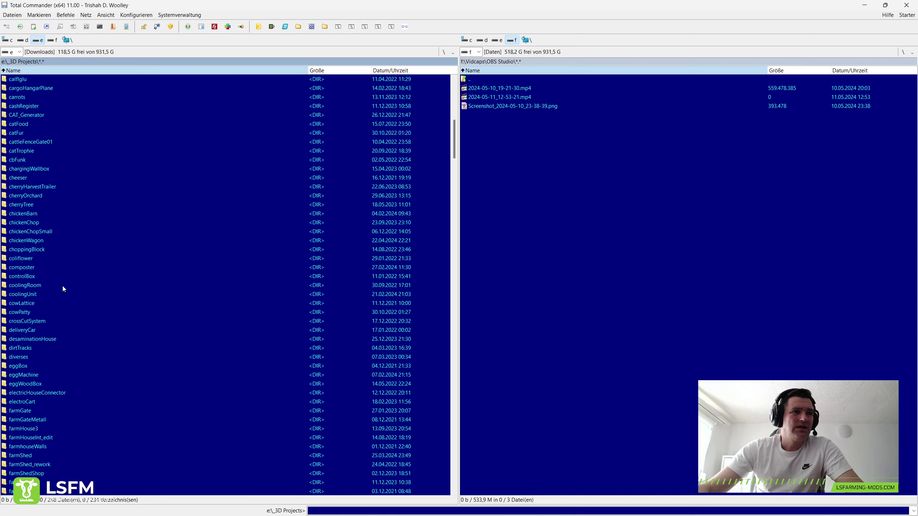
scroll(71, 297, down, 6)
scroll(71, 297, down, 5)
scroll(87, 291, down, 3)
double_click(26, 259)
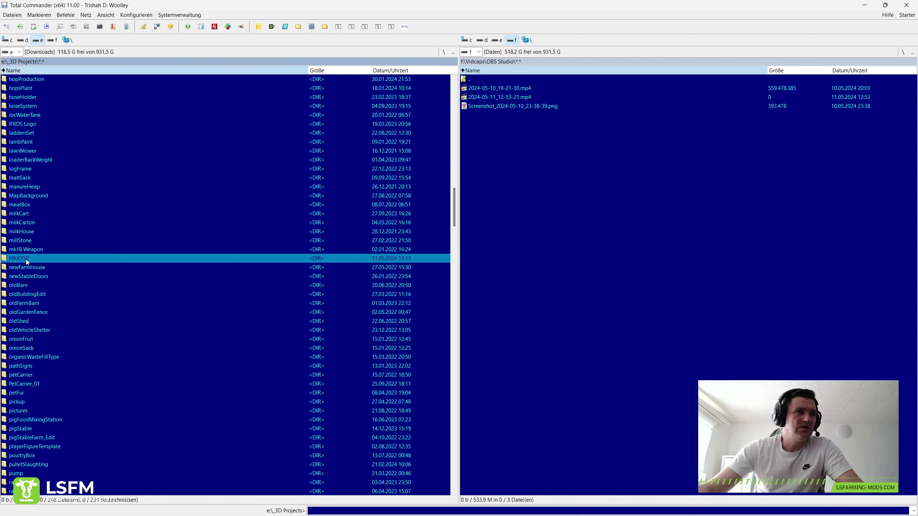
double_click(23, 105)
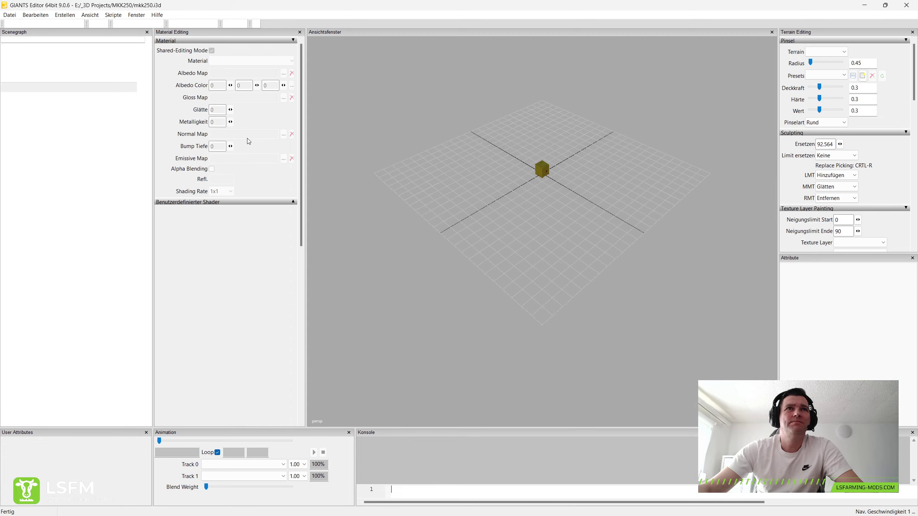
Step: Zoom onto the mkk250 model and add a light source via Erstellen > Lichtquelle
middle_drag(504, 213, 543, 234)
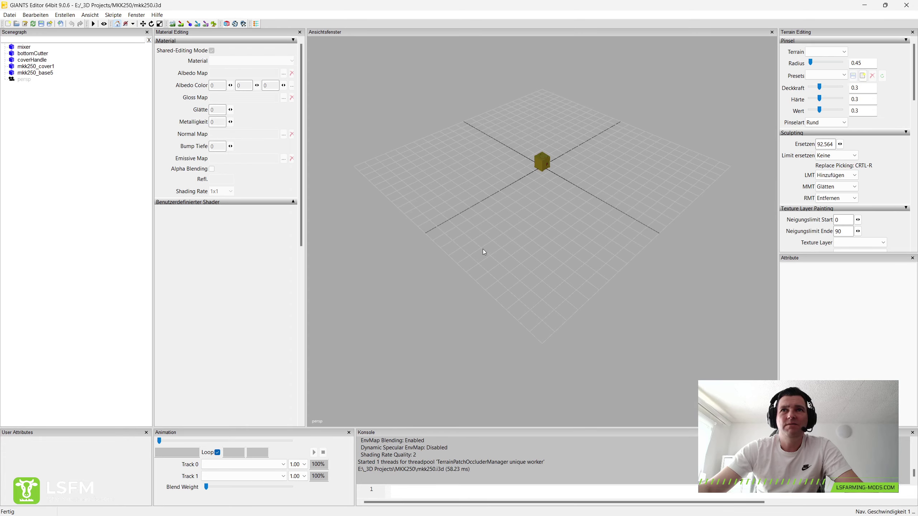
scroll(506, 246, up, 2)
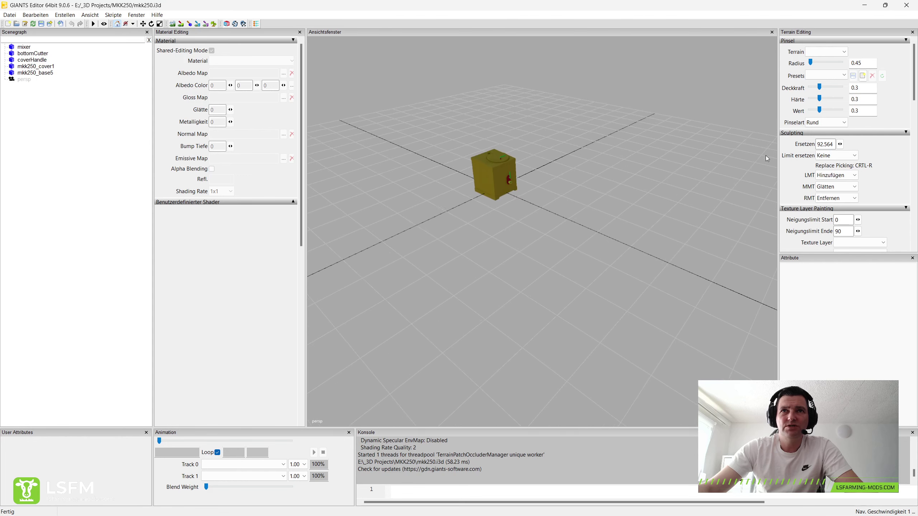
scroll(451, 271, up, 3)
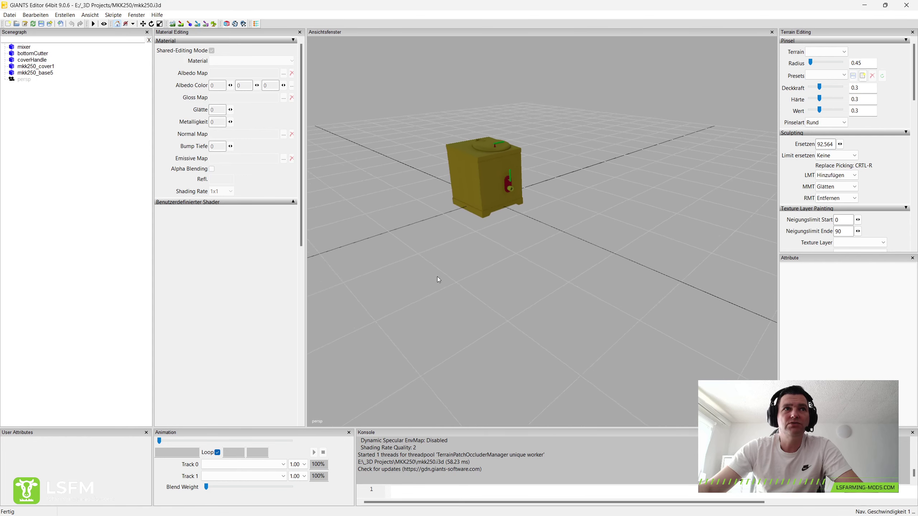
scroll(614, 234, up, 3)
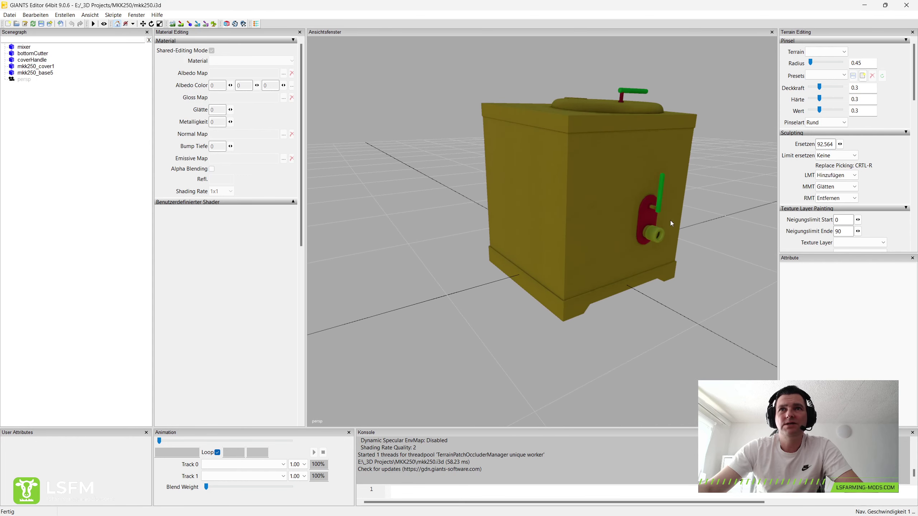
scroll(569, 271, up, 1)
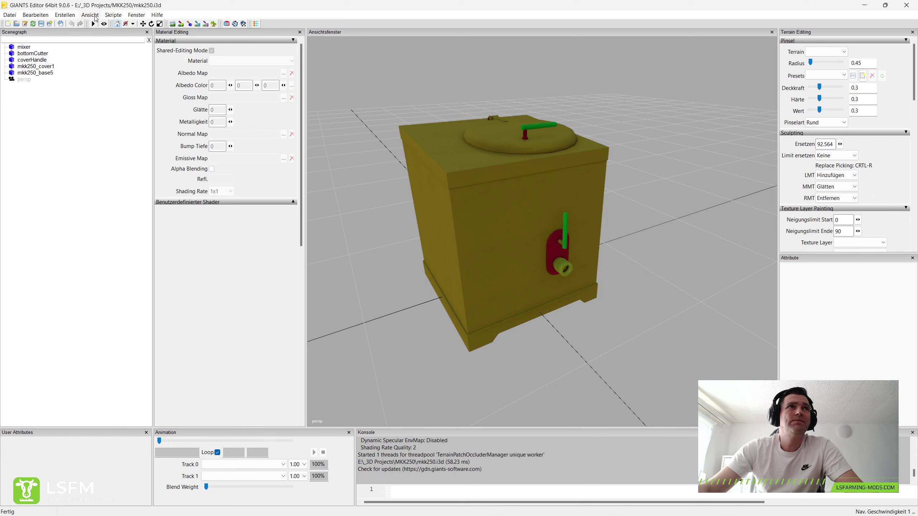
click(64, 15)
click(76, 35)
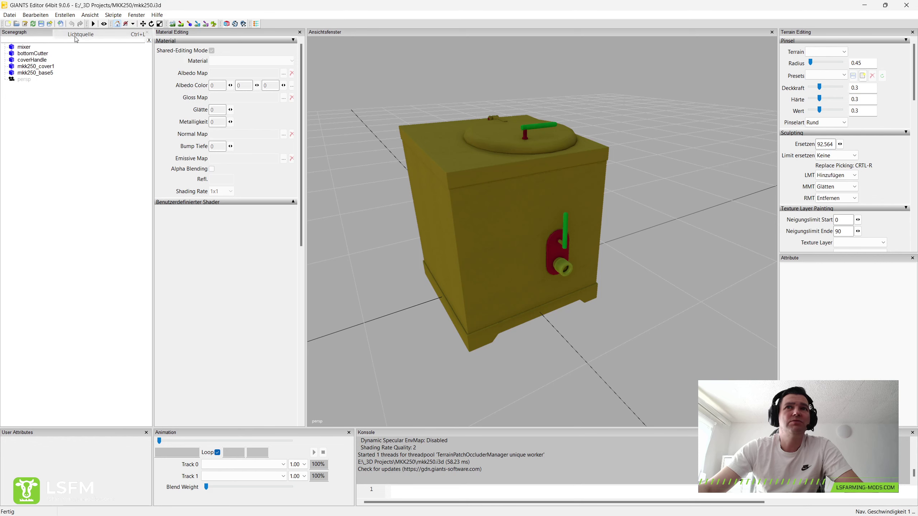
click(498, 157)
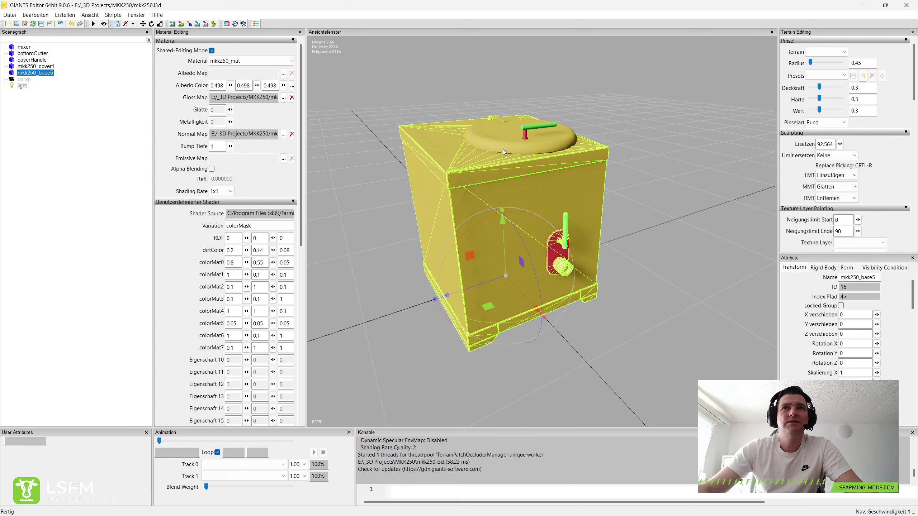
Step: Test rotating the lid mkk250_cover1 open on its hinge, then undo it
click(503, 149)
click(472, 161)
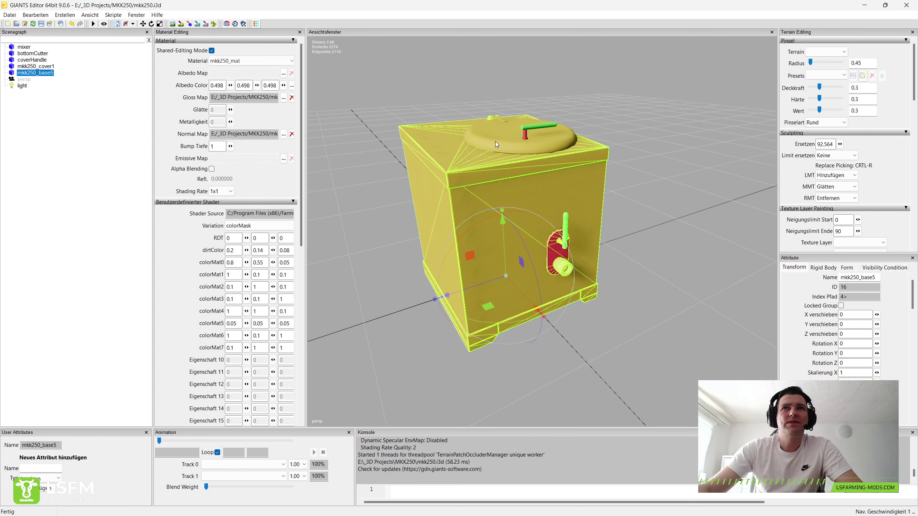
click(500, 141)
mouse_move(475, 163)
middle_down()
mouse_move(505, 169)
mouse_move(527, 201)
middle_up()
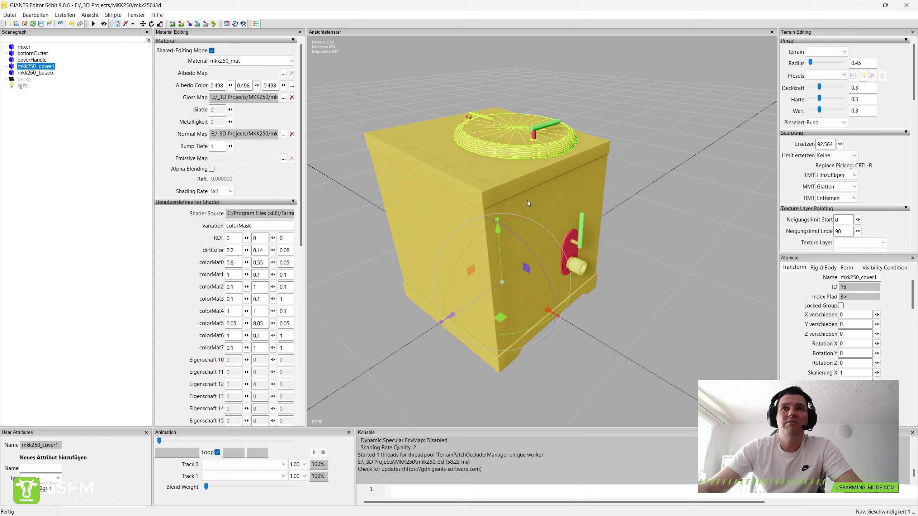
drag(523, 237, 475, 223)
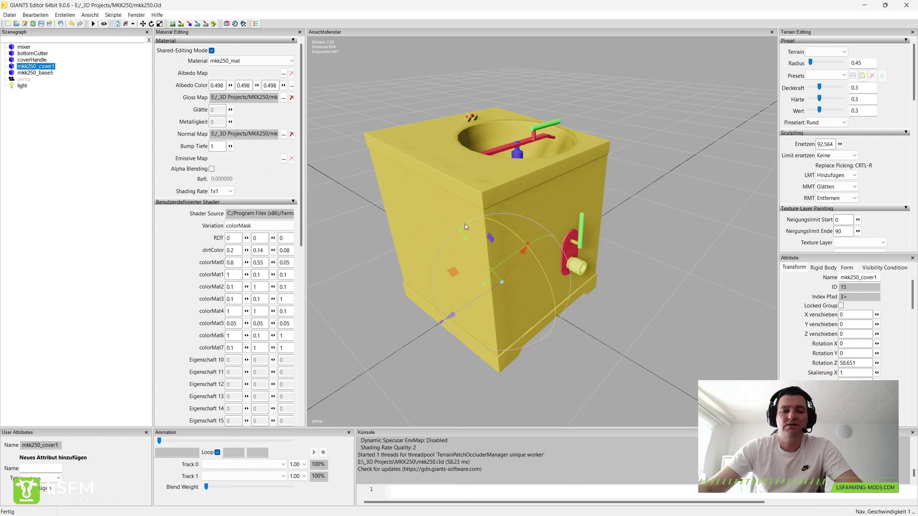
key(ctrl+z)
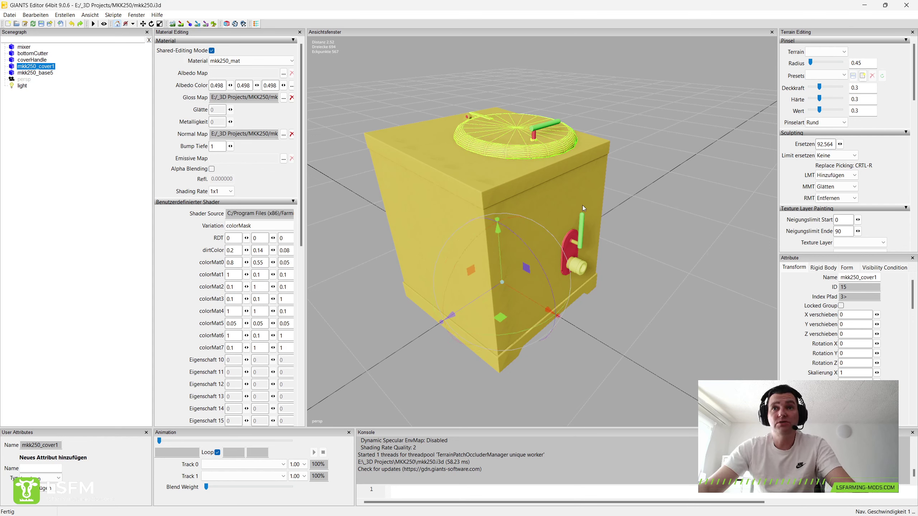
Step: Select mkk250_base5 and widen the Material Editing panel to show all colorMat values
click(582, 223)
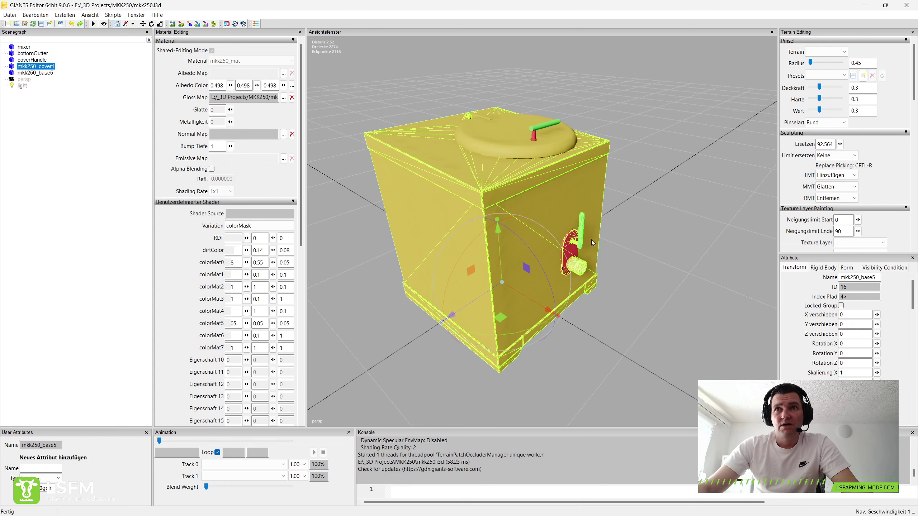
click(641, 244)
click(513, 157)
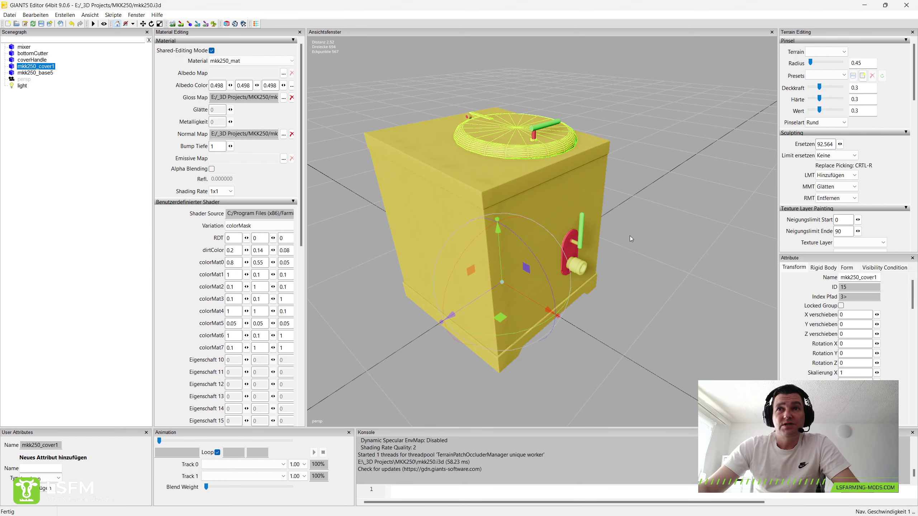
click(576, 263)
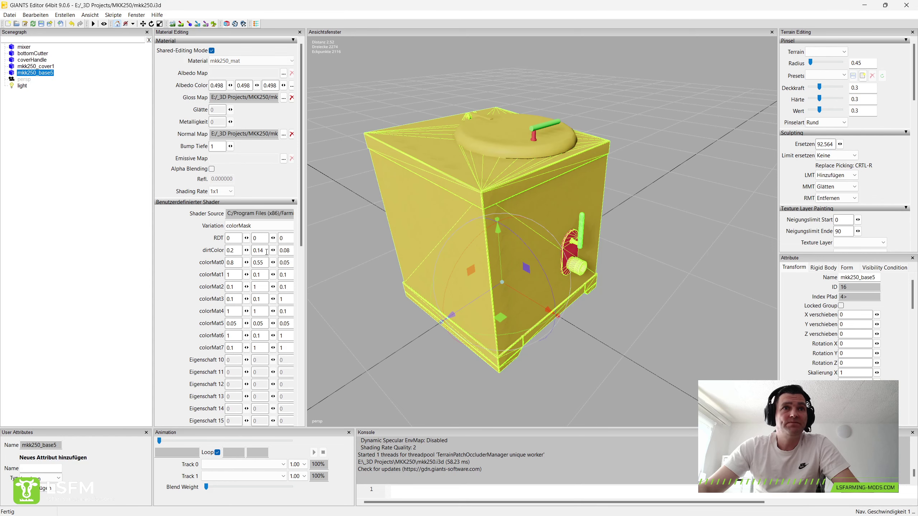
drag(363, 258, 361, 258)
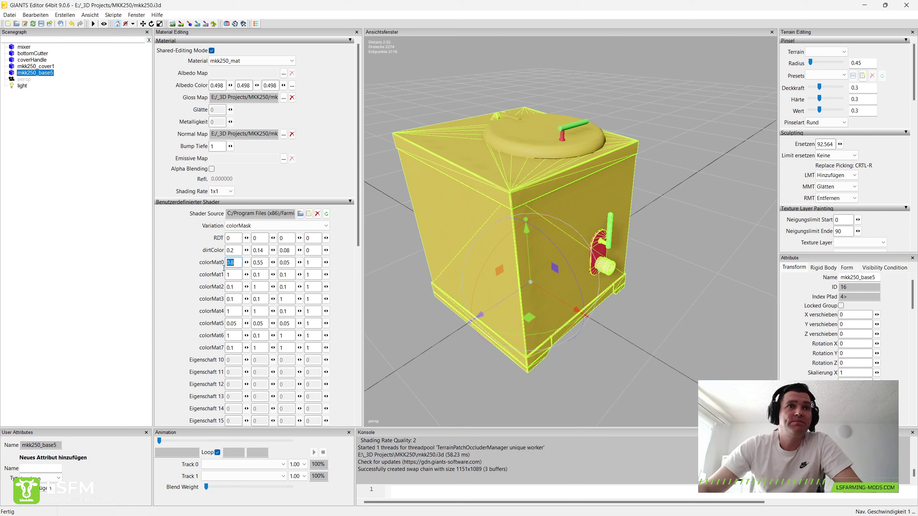
Step: Set the box's colorMat0 to 1, 1, 1, 8
key(Tab)
text(1)
key(Tab)
text(1)
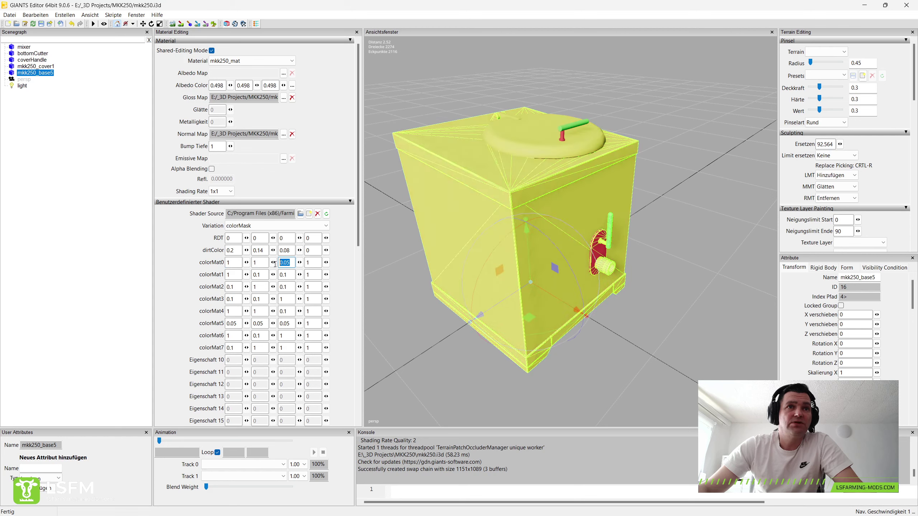
key(Tab)
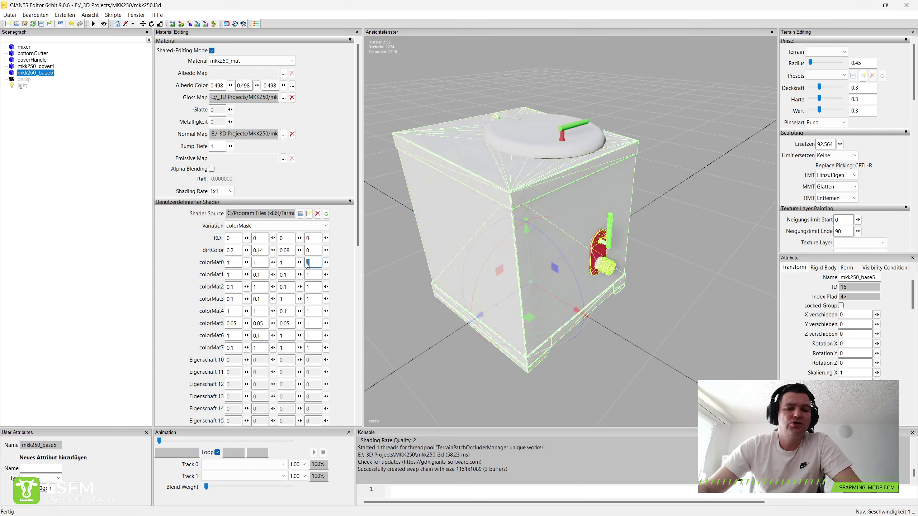
text(4)
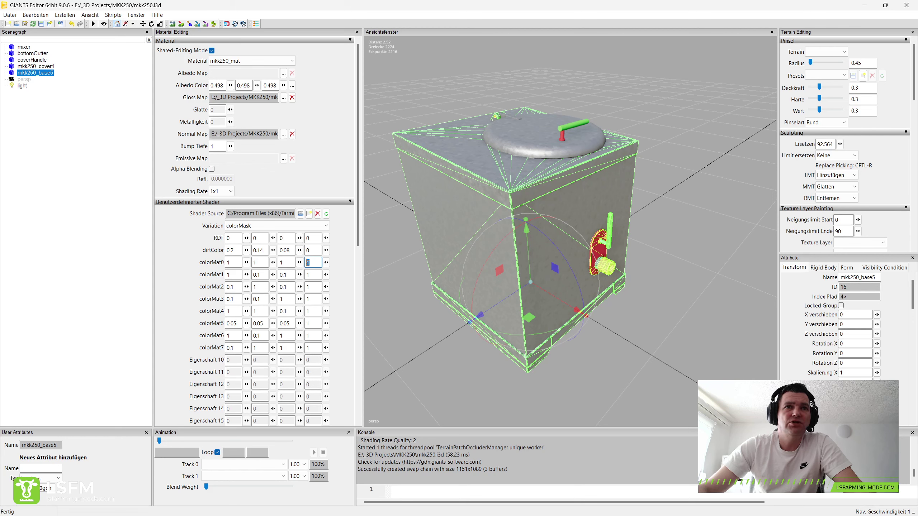
text(3)
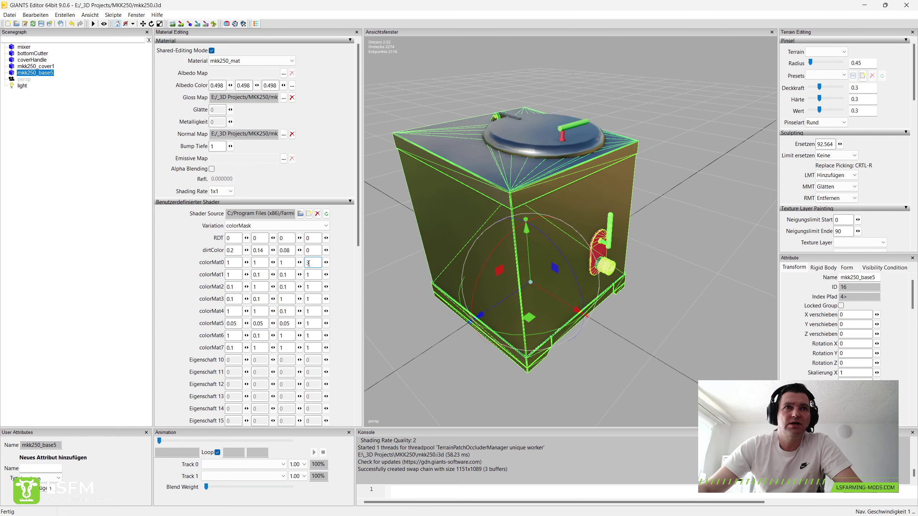
text(2)
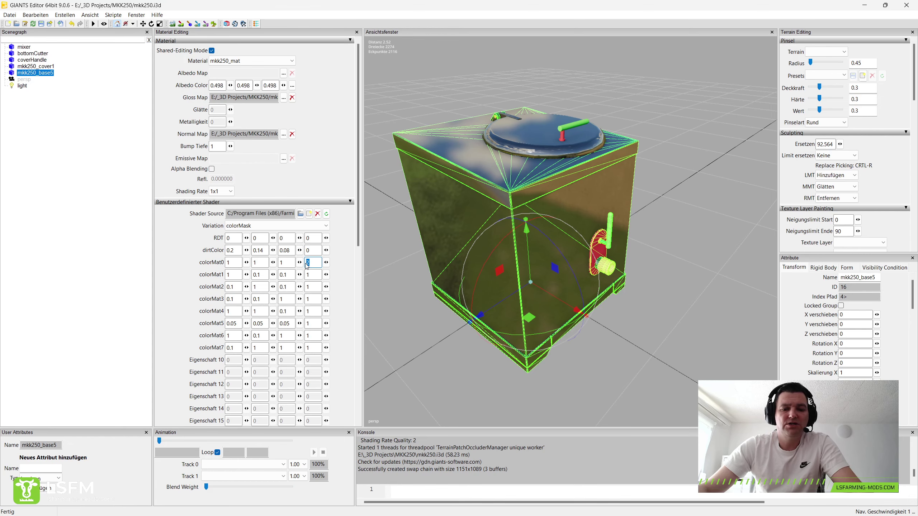
text(8)
middle_drag(630, 273, 575, 235)
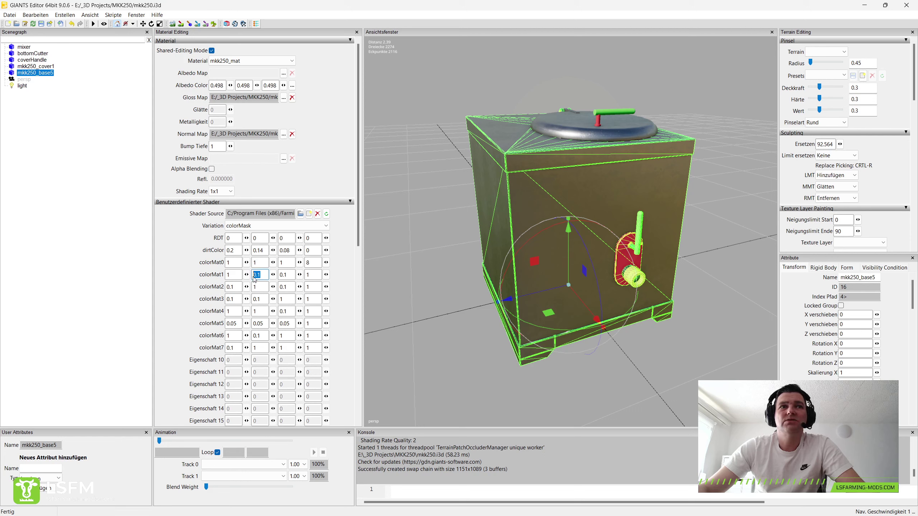
text(1)
Step: Set colorMat1 to 0.5, 0.5, 0.5, 8
double_click(288, 275)
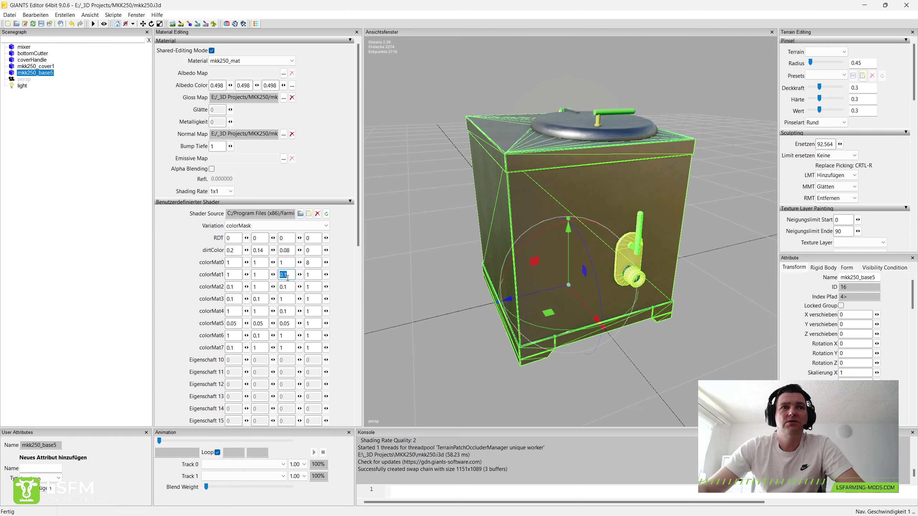
text(1)
click(309, 275)
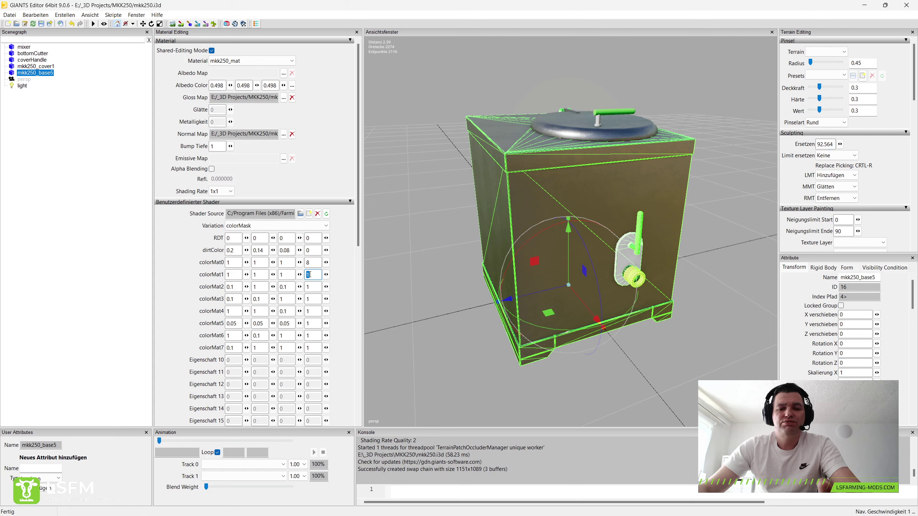
text(8)
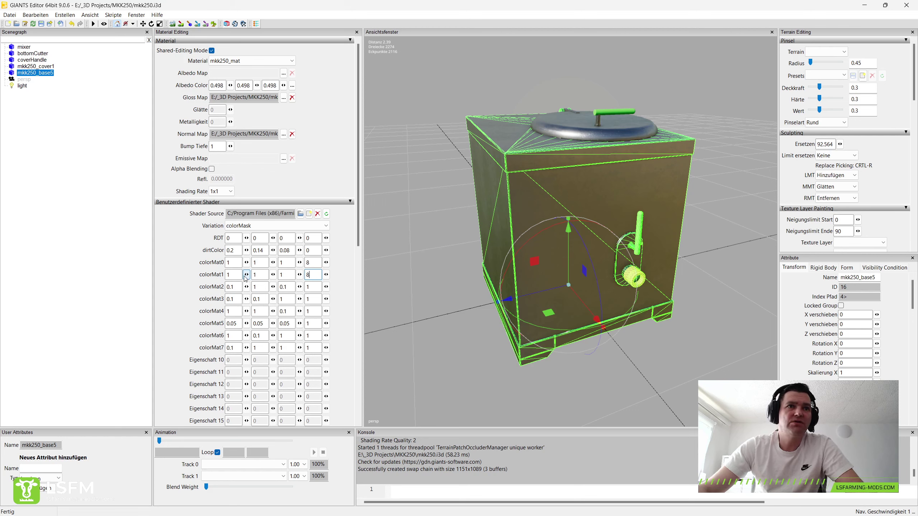
click(234, 275)
text(0.)
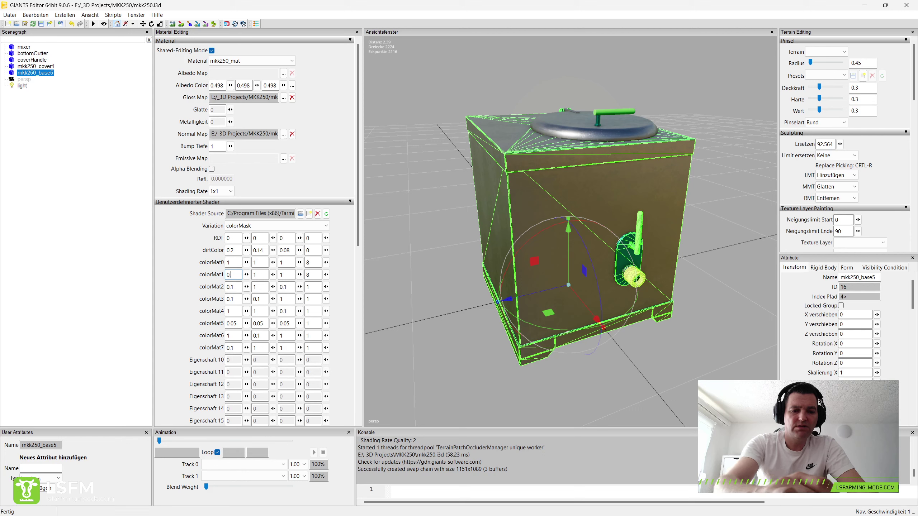
text(5)
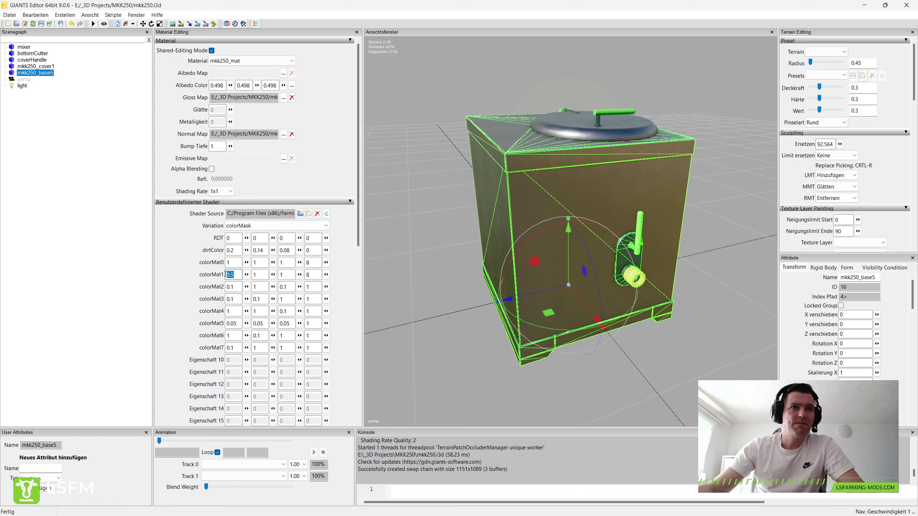
click(255, 277)
text(0.5)
click(284, 275)
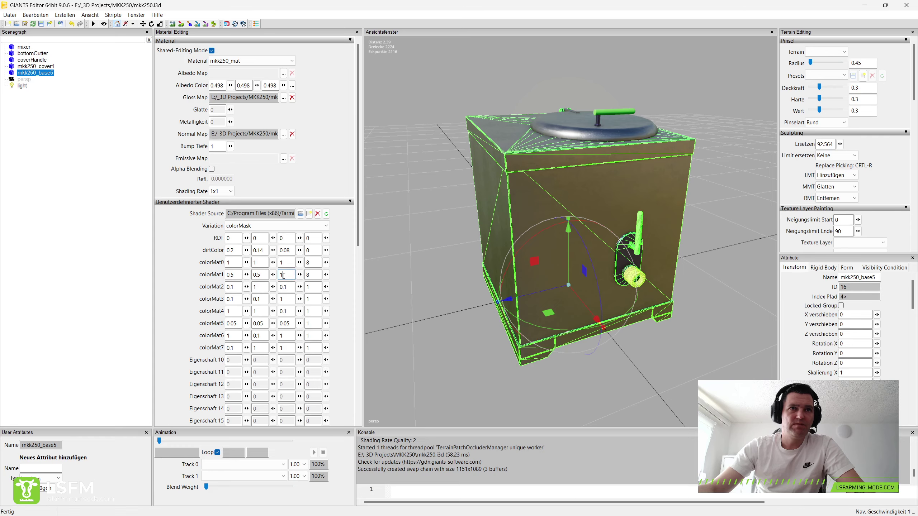
Step: Zoom and orbit the viewport to inspect the now-grey mixer box
scroll(520, 297, up, 2)
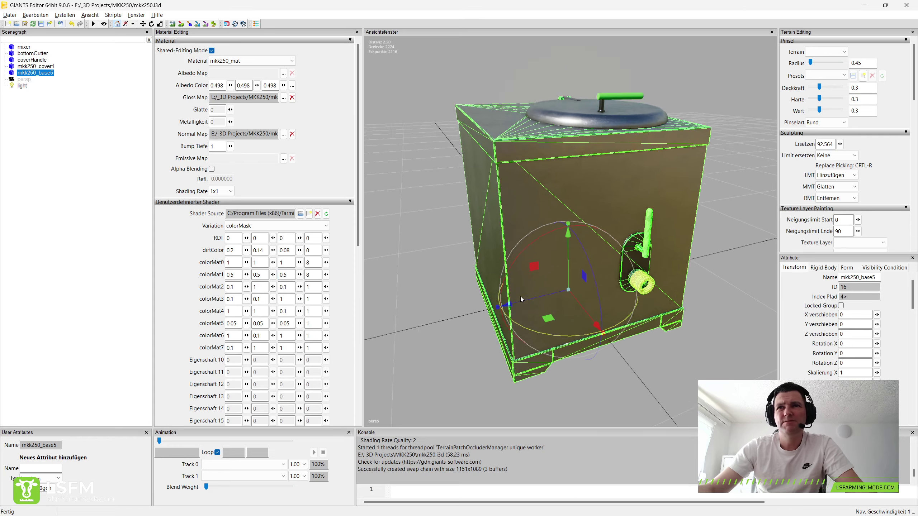
scroll(558, 271, up, 4)
scroll(516, 231, up, 3)
scroll(506, 230, down, 5)
scroll(546, 240, up, 3)
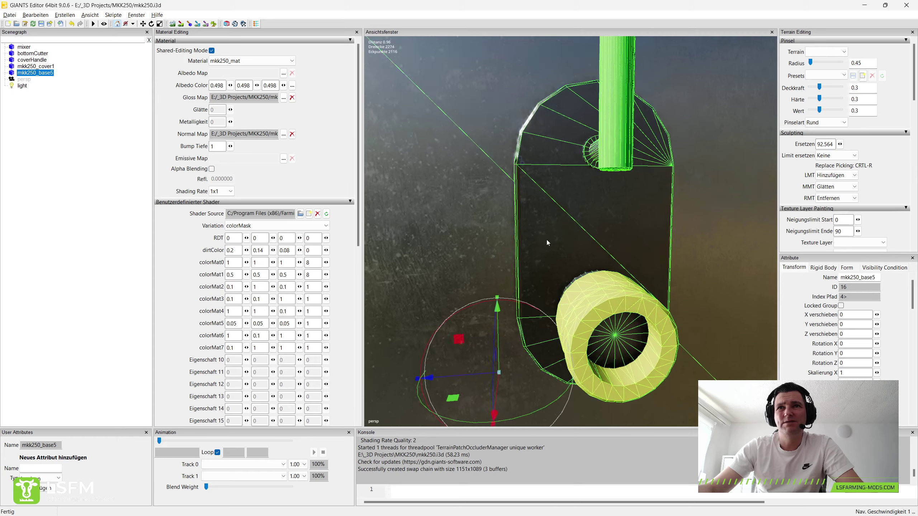
scroll(549, 238, up, 2)
scroll(535, 206, up, 2)
scroll(570, 195, down, 5)
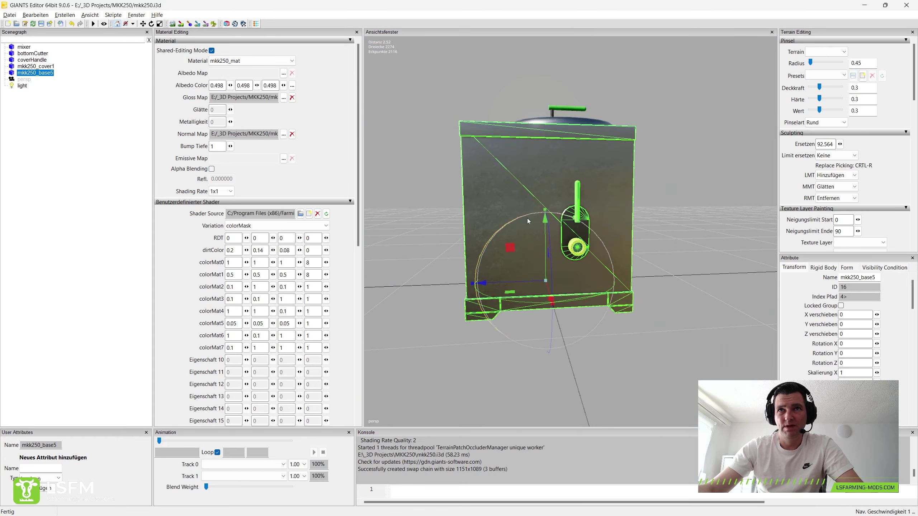
mouse_move(542, 210)
middle_down()
mouse_move(551, 241)
mouse_move(535, 266)
mouse_move(546, 269)
middle_up()
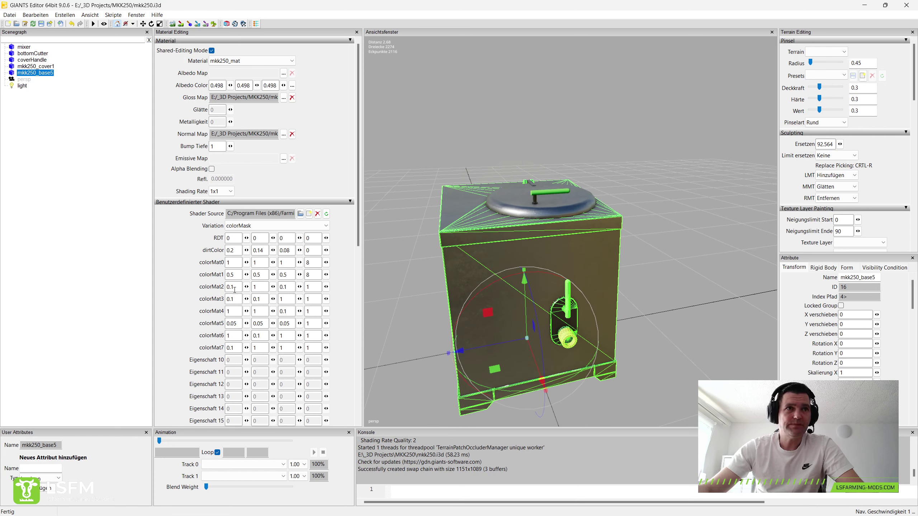
Step: Set the first three colorMat2 values of mkk250_mat to 0.05
text(1)
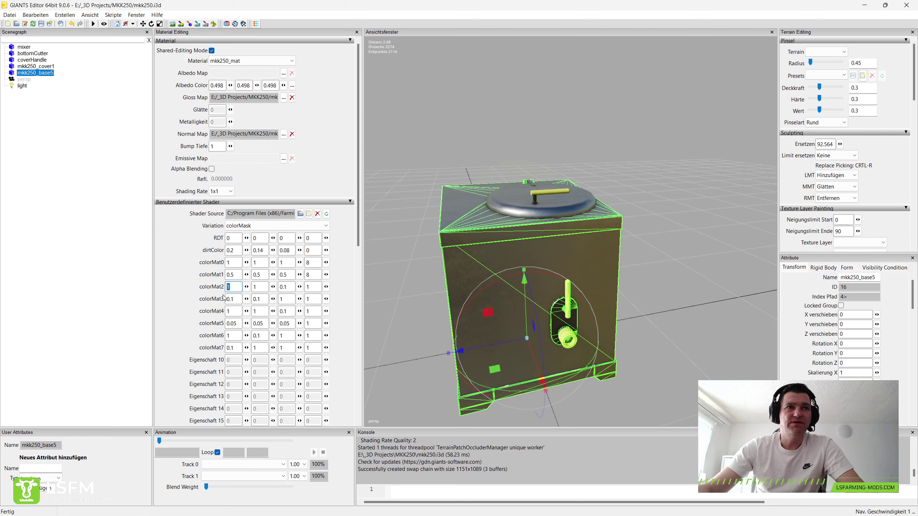
text(0.05)
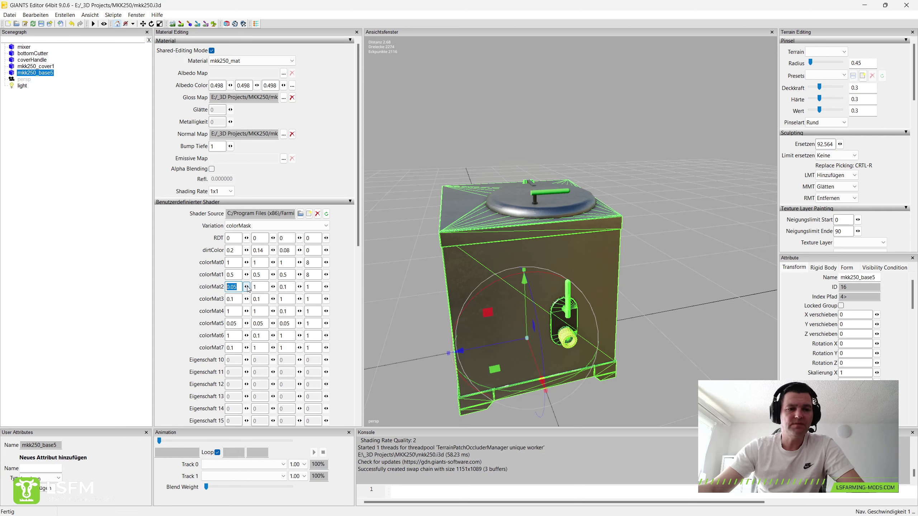
key(Tab)
text(0.05)
key(Tab)
text(0.05)
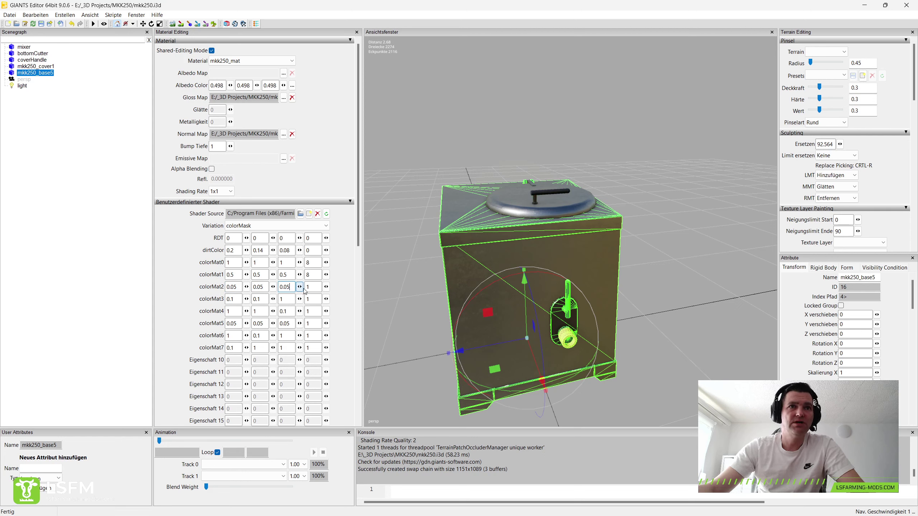
key(Tab)
Step: Zoom in and orbit around the lid to inspect its handle
scroll(538, 252, up, 2)
scroll(541, 257, up, 2)
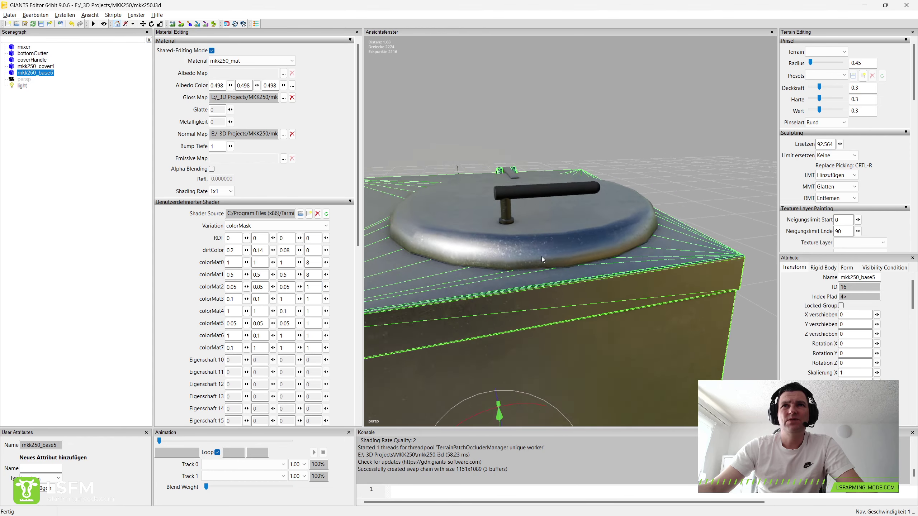
scroll(553, 268, up, 2)
scroll(559, 257, up, 2)
scroll(560, 253, up, 1)
scroll(562, 252, up, 1)
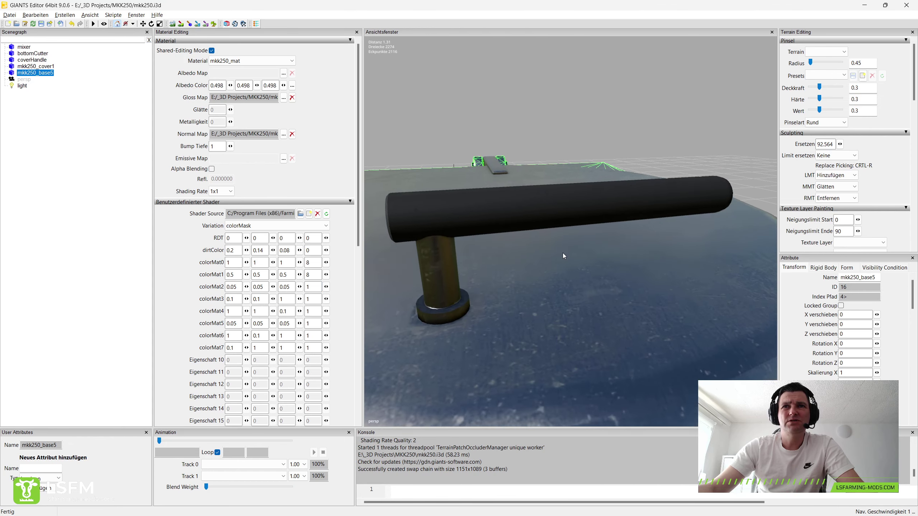
scroll(566, 258, up, 1)
mouse_move(566, 258)
middle_down()
mouse_move(629, 284)
mouse_move(623, 285)
middle_up()
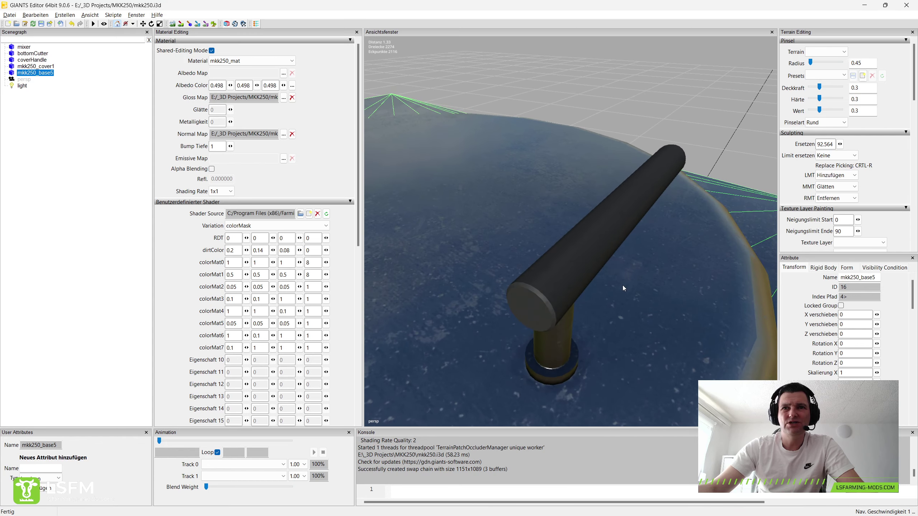
mouse_move(558, 268)
middle_down()
mouse_move(522, 261)
mouse_move(549, 252)
mouse_move(553, 259)
mouse_move(546, 249)
middle_up()
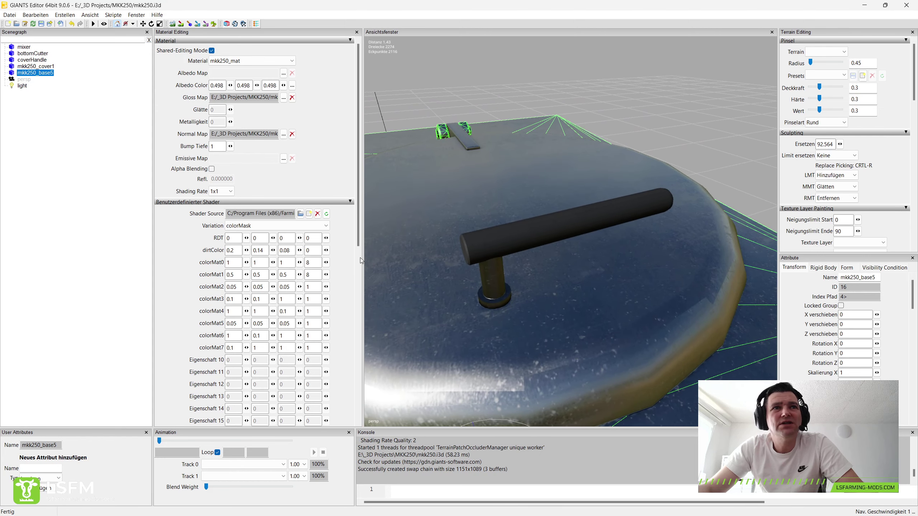
Step: Set colorMat2's fourth value to 6 and check the handle from the side
double_click(307, 288)
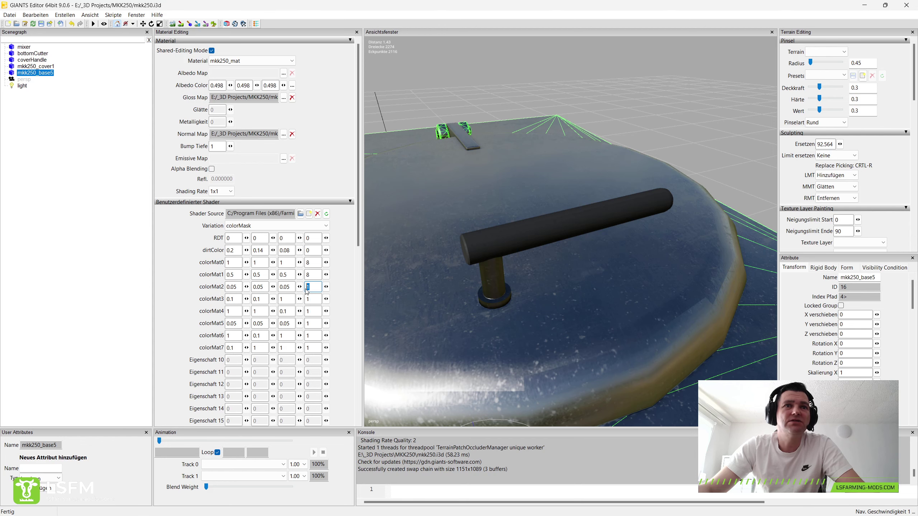
text(2)
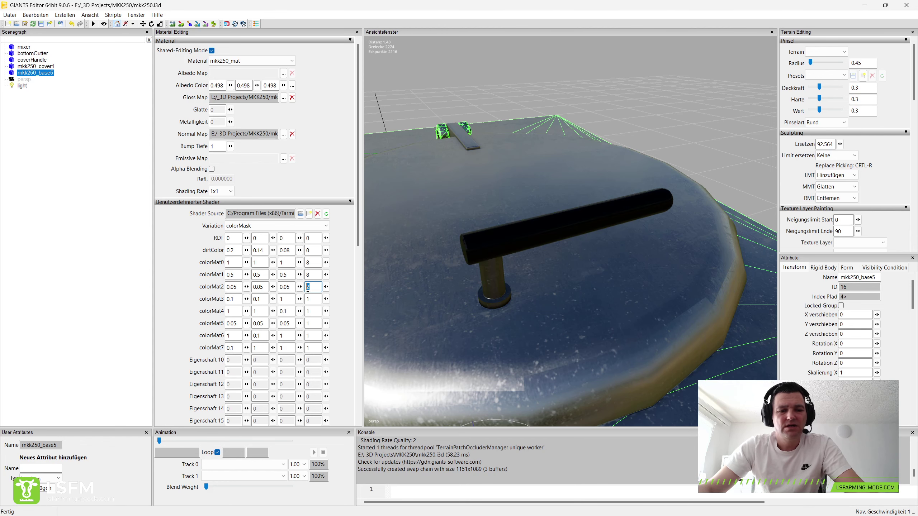
text(5)
scroll(506, 278, up, 2)
mouse_move(516, 279)
middle_down()
mouse_move(521, 272)
mouse_move(490, 268)
middle_up()
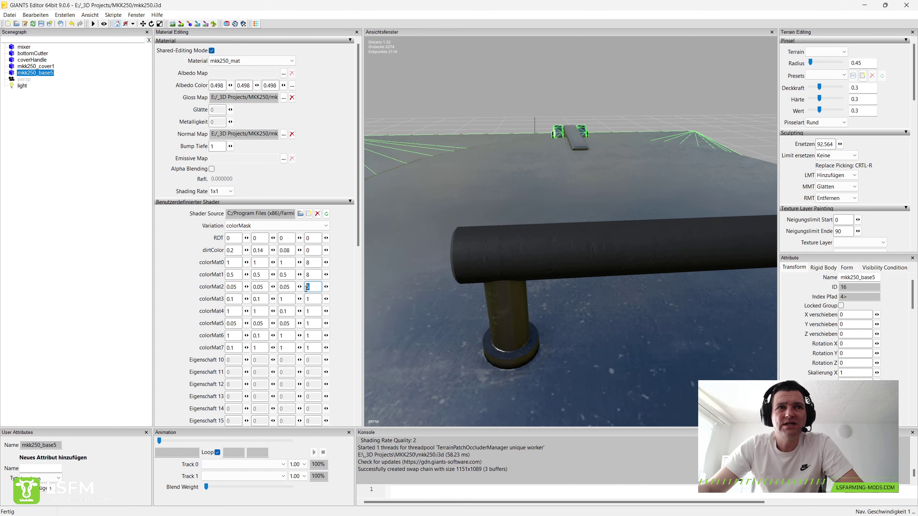
text(6)
mouse_move(536, 289)
middle_down()
mouse_move(474, 268)
mouse_move(605, 266)
mouse_move(592, 247)
middle_up()
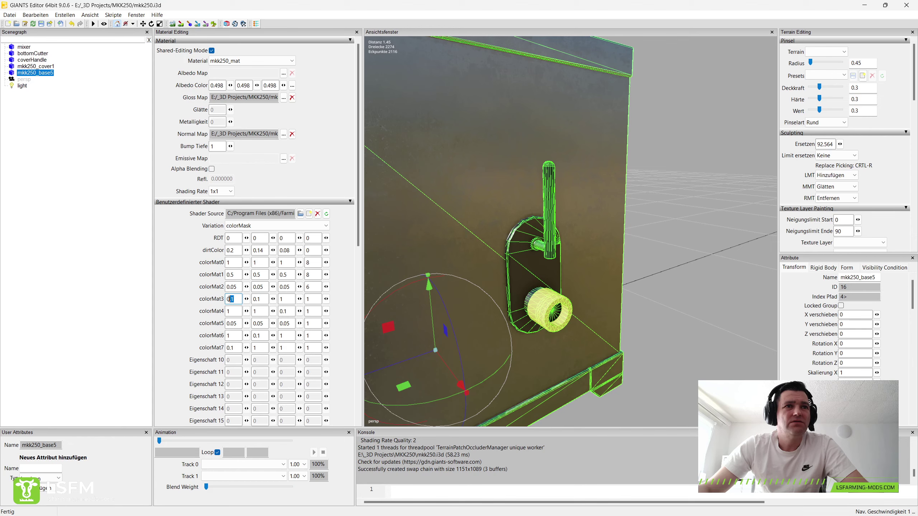
Step: Set the fourth colorMat3 value of mkk250_mat to 3
double_click(262, 300)
text(1)
mouse_move(446, 243)
middle_down()
mouse_move(472, 288)
mouse_move(508, 258)
mouse_move(502, 240)
mouse_move(468, 254)
middle_up()
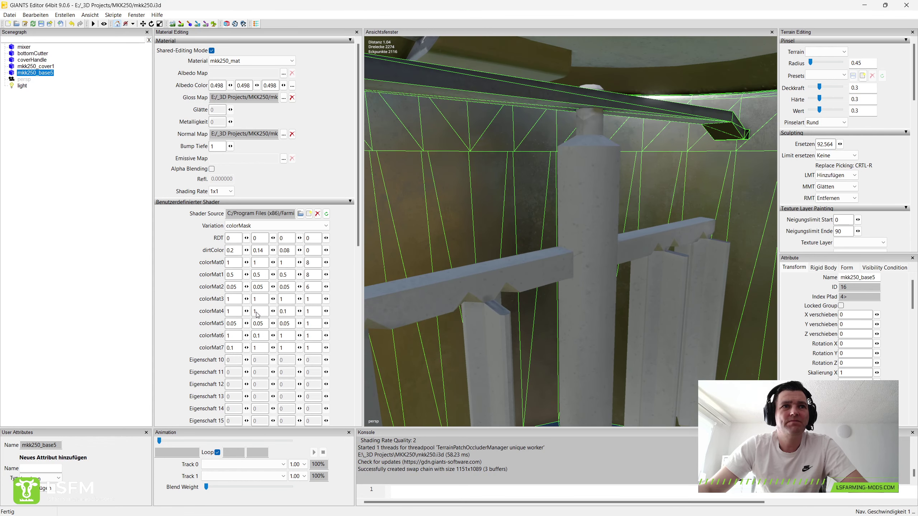
double_click(278, 311)
text(1)
double_click(310, 299)
text(2)
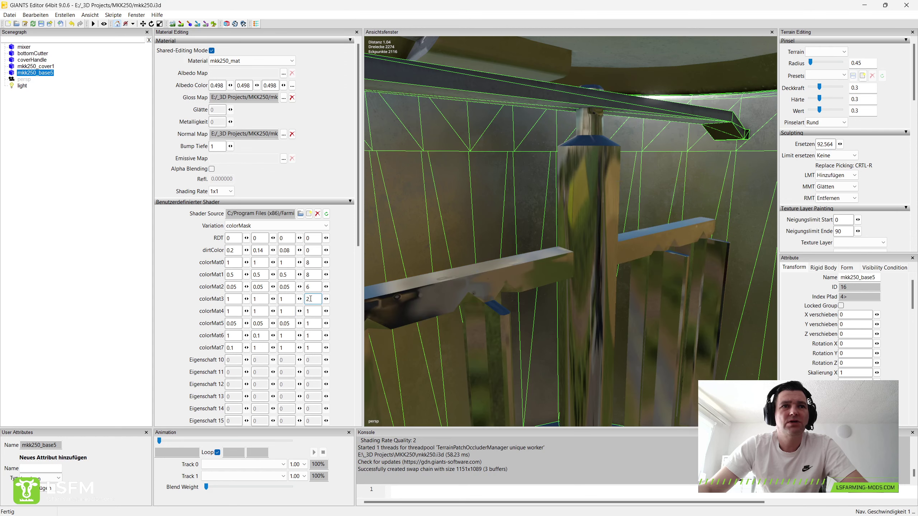
text(3)
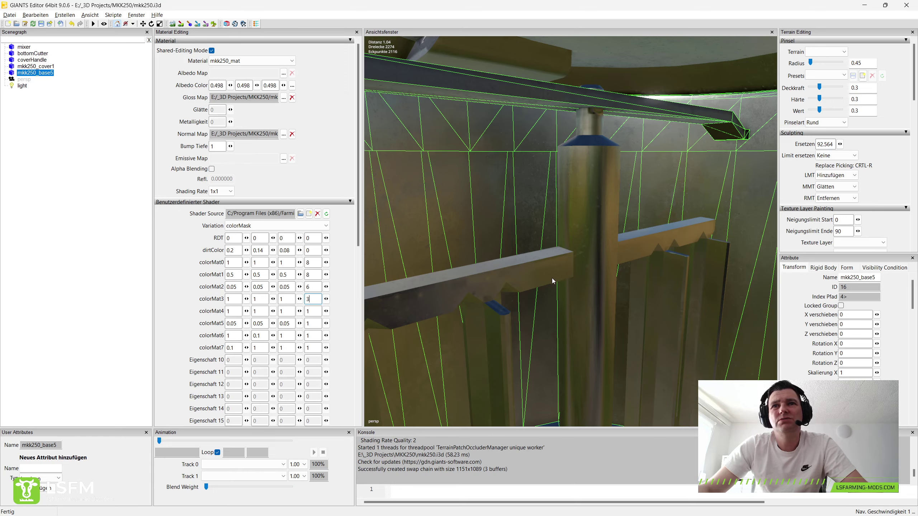
Step: Orbit to inspect the box side and tap with the updated material
scroll(539, 289, down, 3)
scroll(549, 283, up, 3)
scroll(537, 295, down, 3)
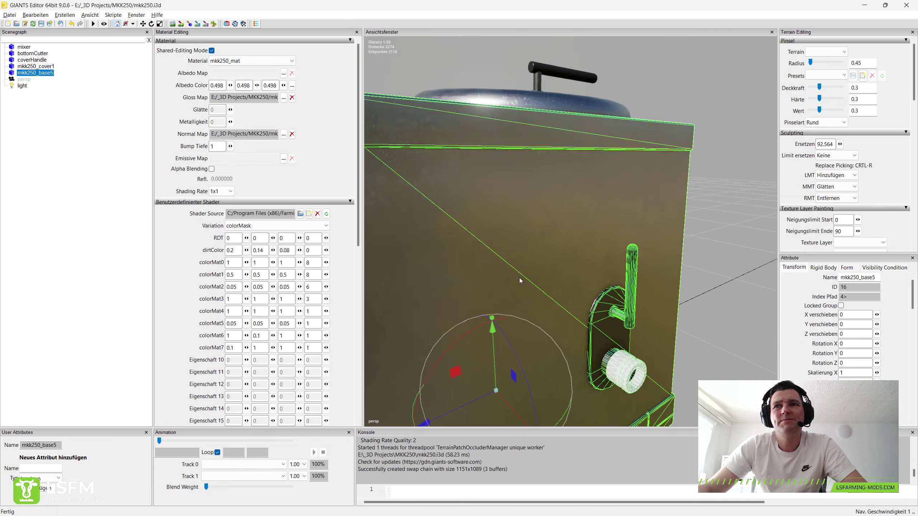
middle_drag(519, 278, 514, 259)
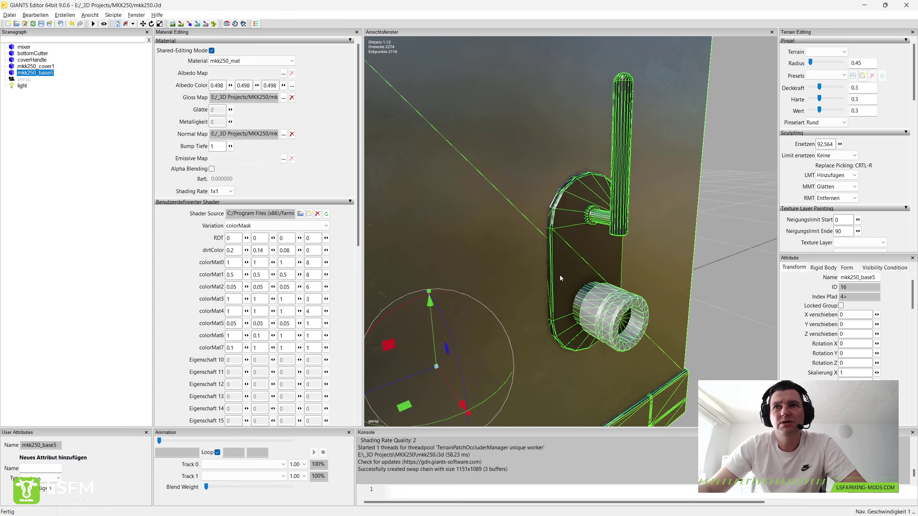
scroll(560, 275, down, 5)
scroll(535, 231, up, 3)
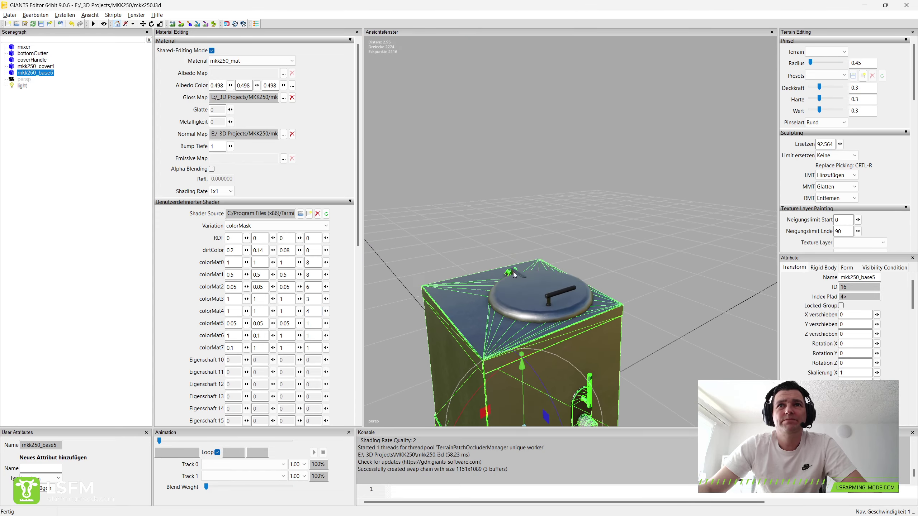
scroll(578, 227, up, 3)
Step: Clear the selection, orbit close to the lid hinge, and select mkk250_cover1
click(635, 222)
scroll(594, 233, up, 2)
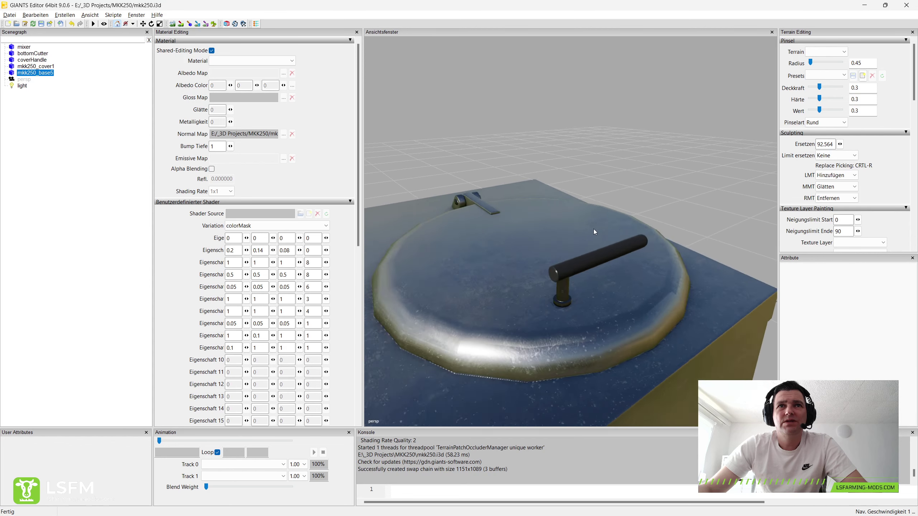
scroll(593, 229, up, 5)
alt+drag(625, 234, 570, 250)
scroll(571, 250, down, 2)
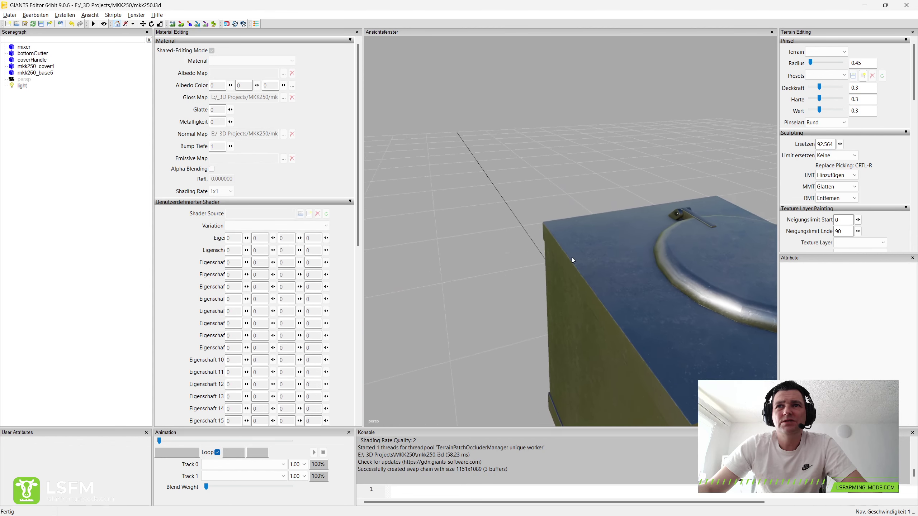
scroll(571, 257, down, 3)
scroll(559, 239, down, 3)
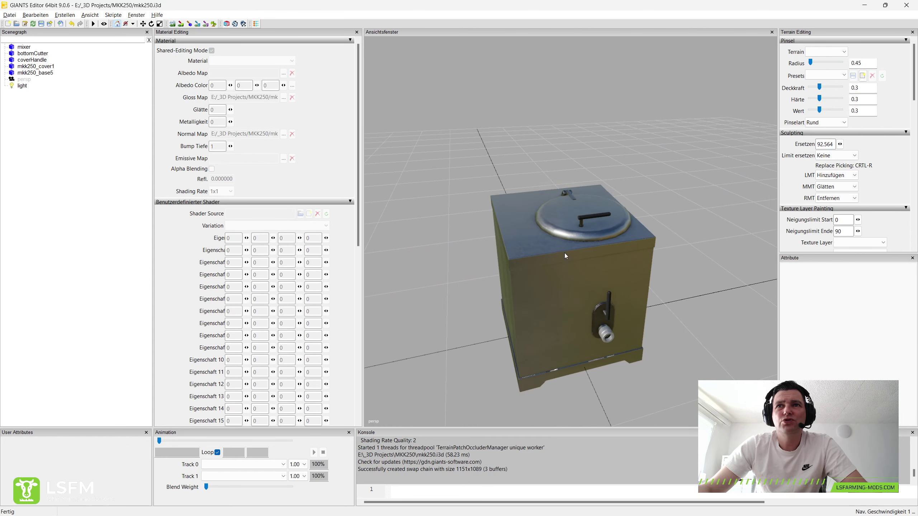
click(559, 213)
Step: Hide the lid with H and select the mixer inside the box
alt+drag(541, 228, 568, 268)
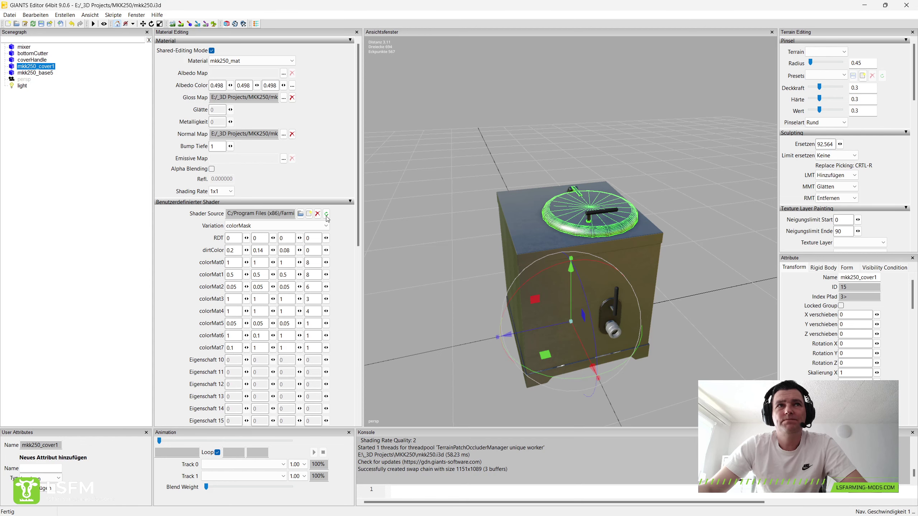
key(h)
click(648, 187)
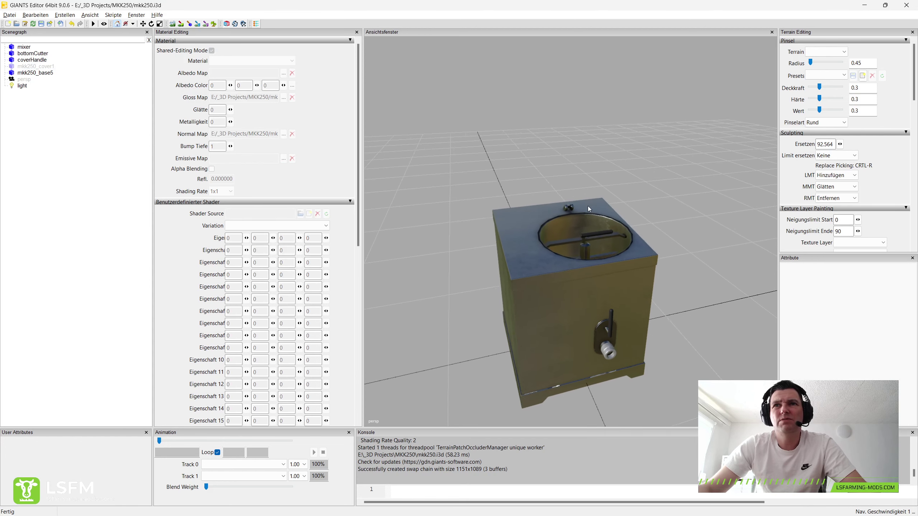
scroll(622, 211, up, 3)
scroll(636, 238, up, 4)
scroll(619, 258, up, 4)
scroll(619, 258, down, 2)
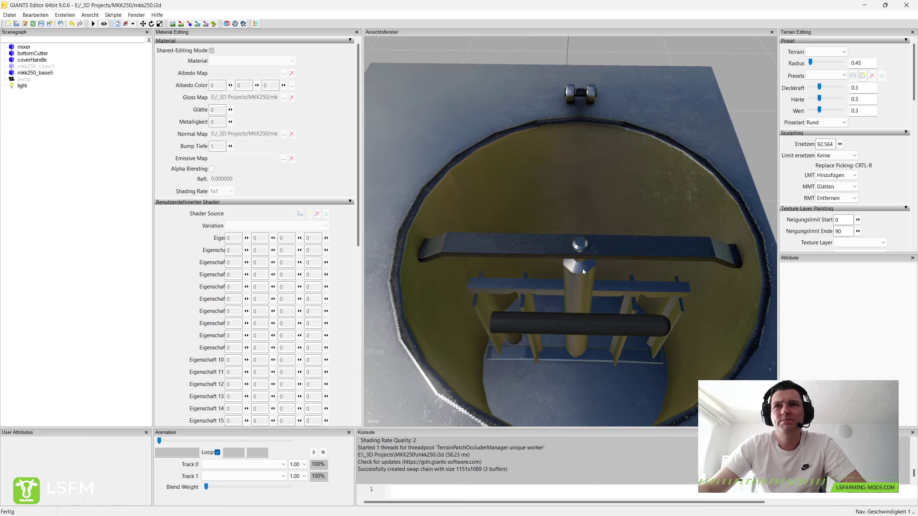
click(582, 268)
Step: Orbit to a near top-down view of the mixer
mouse_move(582, 269)
middle_down()
mouse_move(584, 295)
mouse_move(570, 309)
mouse_move(566, 293)
middle_up()
scroll(571, 312, up, 1)
scroll(564, 290, up, 2)
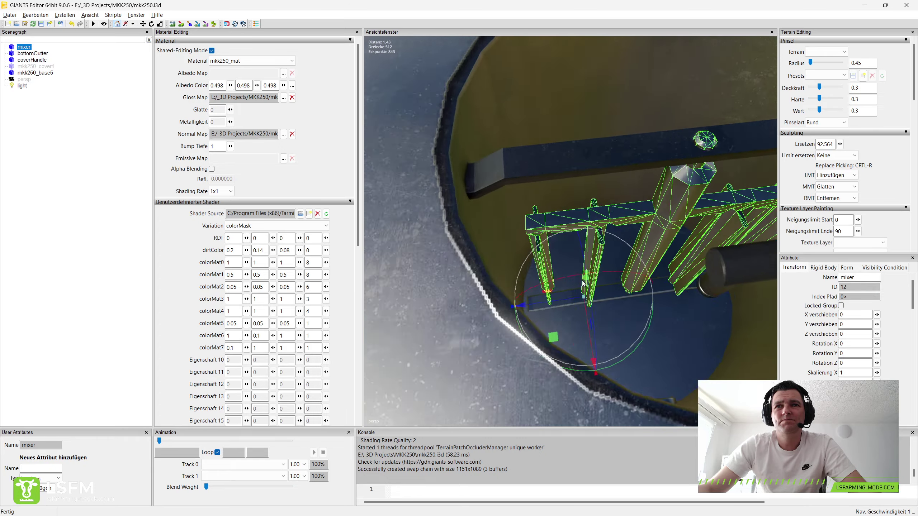
scroll(577, 264, up, 1)
mouse_move(579, 264)
middle_down()
mouse_move(602, 253)
mouse_move(563, 261)
mouse_move(603, 253)
mouse_move(548, 268)
mouse_move(564, 227)
mouse_move(588, 199)
mouse_move(548, 230)
mouse_move(544, 166)
middle_up()
scroll(530, 268, down, 3)
scroll(590, 218, up, 3)
scroll(549, 234, down, 3)
scroll(545, 154, up, 1)
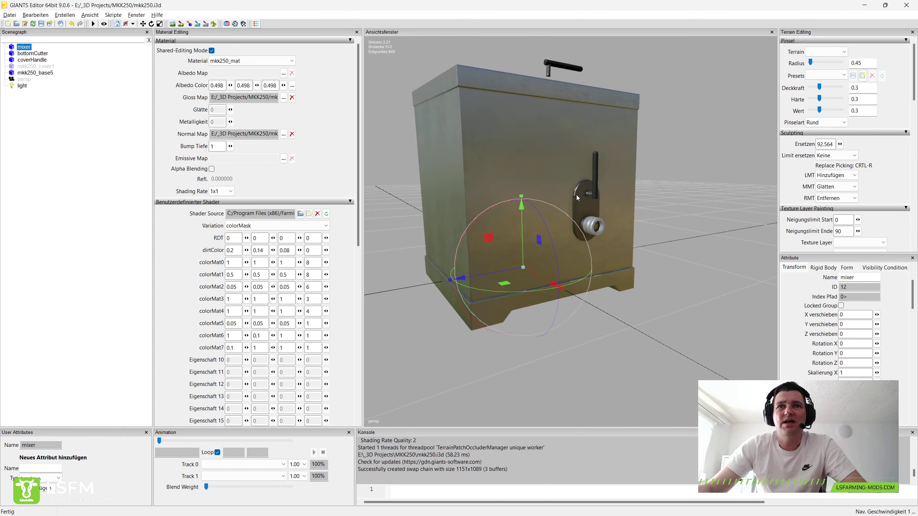
scroll(576, 195, up, 2)
Step: Orbit around the box front and close onto the mixer's top opening
mouse_move(654, 176)
middle_down()
mouse_move(551, 178)
mouse_move(517, 216)
mouse_move(493, 225)
mouse_move(581, 268)
mouse_move(643, 288)
mouse_move(655, 282)
middle_up()
scroll(563, 180, down, 2)
scroll(697, 254, up, 2)
middle_drag(698, 254, 633, 258)
scroll(606, 288, up, 2)
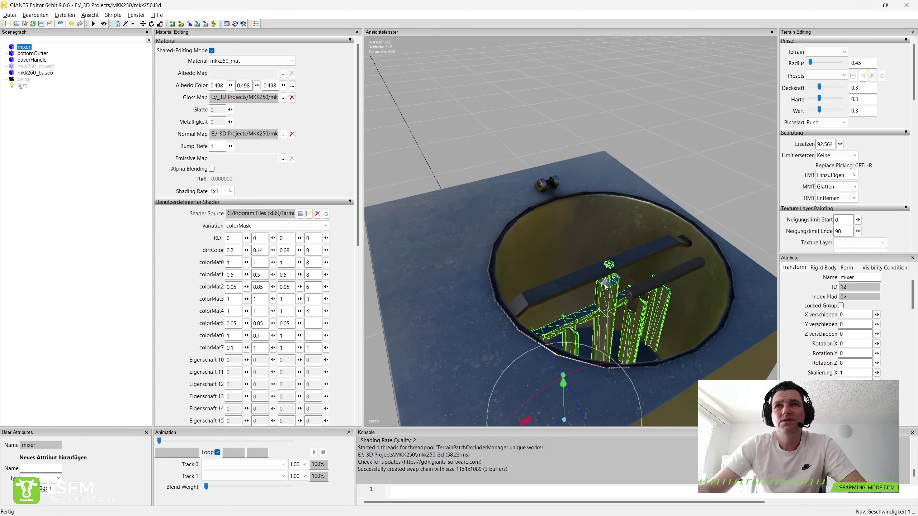
scroll(606, 287, down, 3)
middle_drag(606, 287, 467, 248)
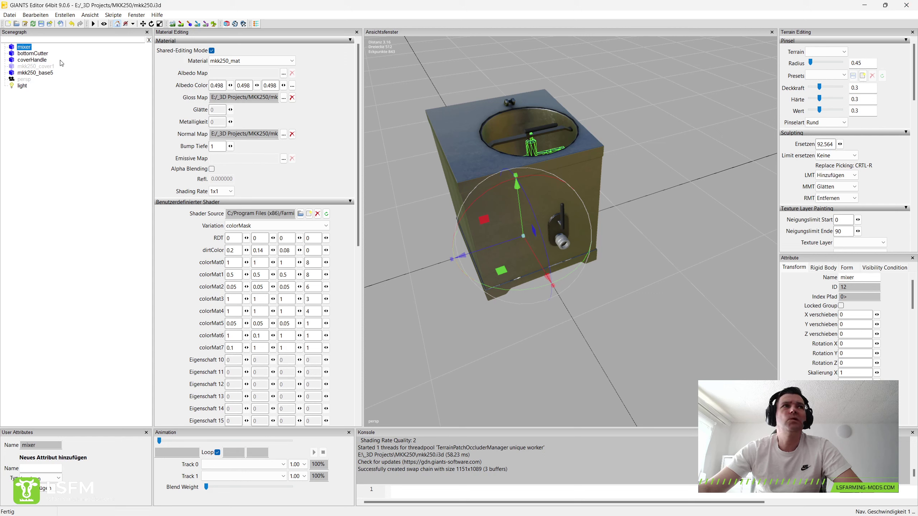
Step: Save mkk250.i3d, close GIANTS Editor and Total Commander, and return to Maya
click(41, 25)
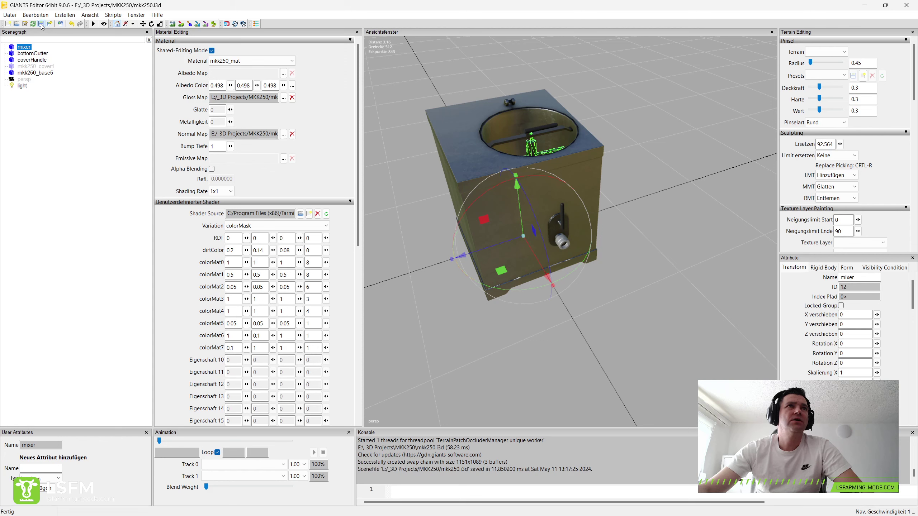
click(907, 5)
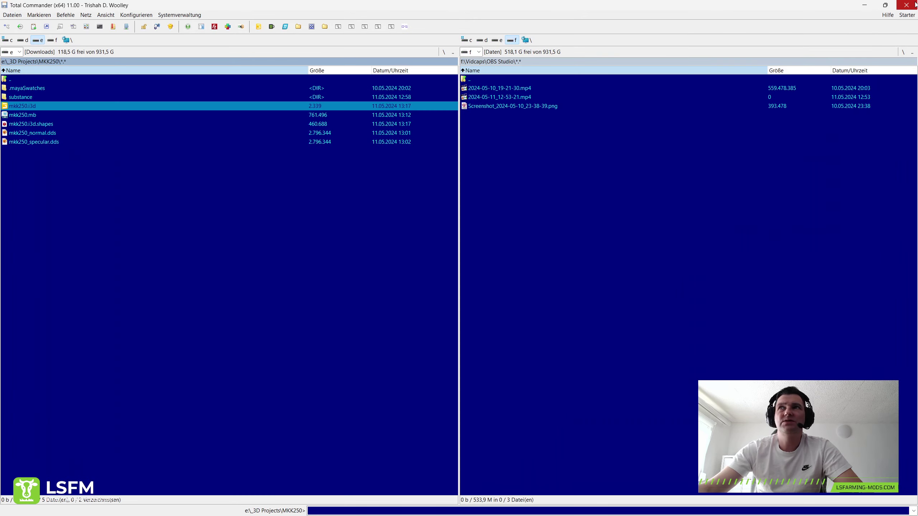
click(915, 4)
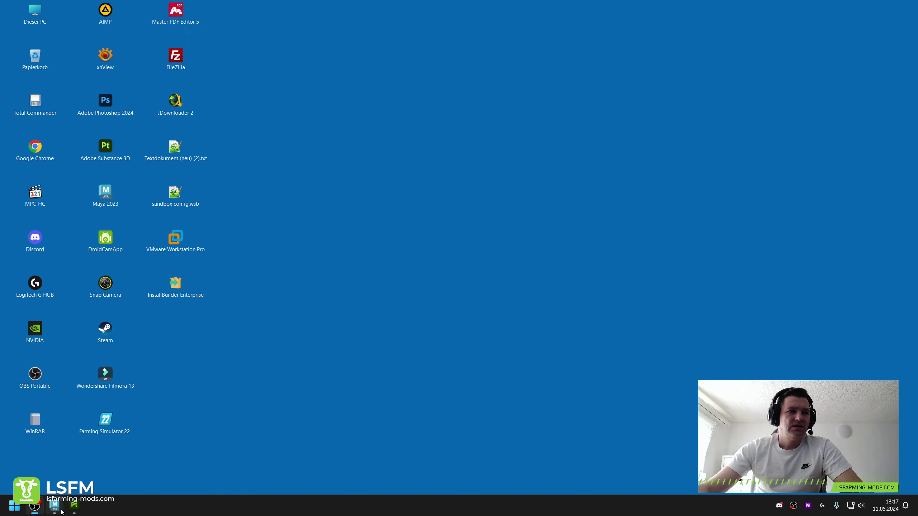
click(54, 509)
click(297, 205)
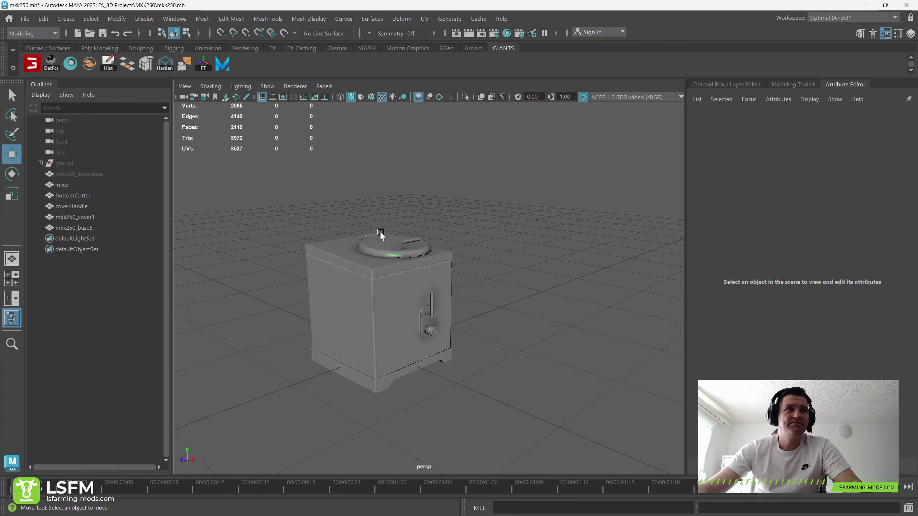
Step: Select the coverHandle and tumble the view around the lid and box
mouse_move(391, 315)
alt+mouse_down()
mouse_move(460, 284)
mouse_move(482, 285)
mouse_move(498, 320)
mouse_move(550, 278)
alt+mouse_up()
scroll(505, 298, up, 2)
scroll(496, 302, up, 2)
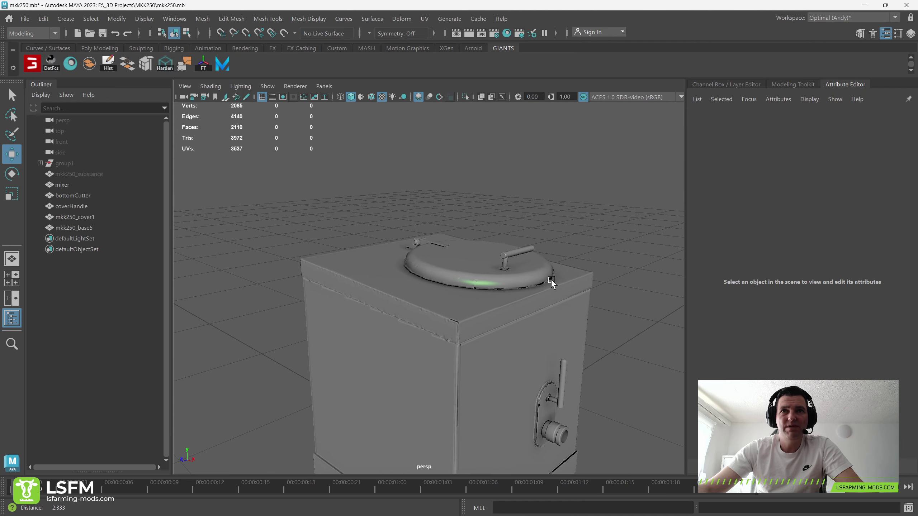
click(505, 252)
scroll(412, 293, up, 4)
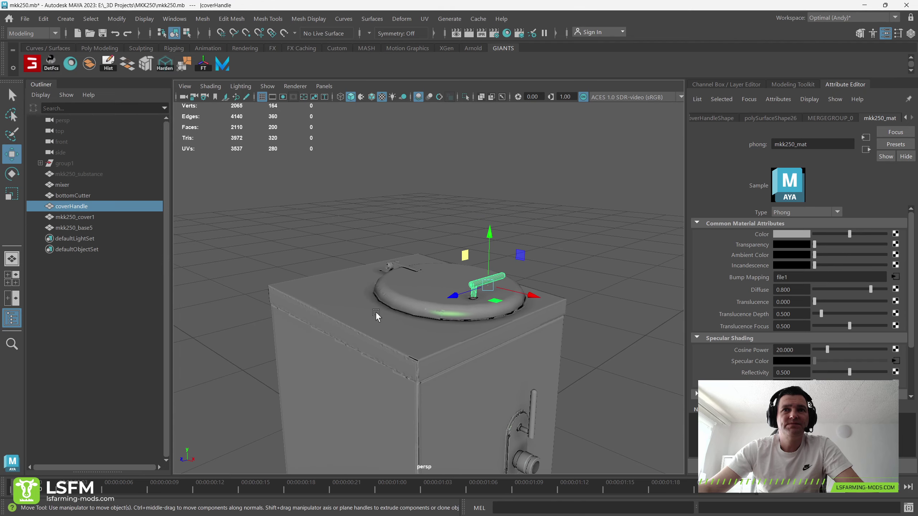
alt+drag(412, 293, 588, 285)
scroll(455, 318, down, 5)
mouse_move(455, 318)
alt+mouse_down()
mouse_move(454, 338)
mouse_move(427, 338)
mouse_move(474, 351)
mouse_move(394, 312)
mouse_move(448, 312)
alt+mouse_up()
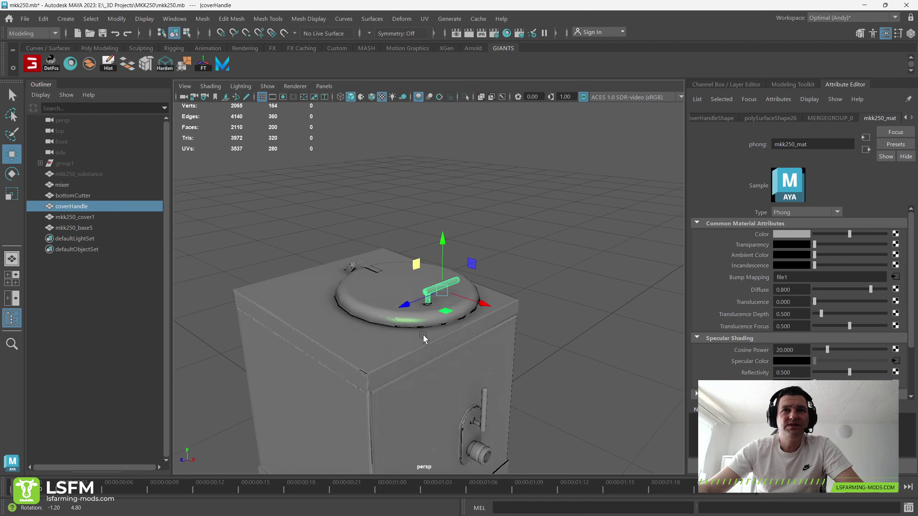
scroll(474, 350, down, 3)
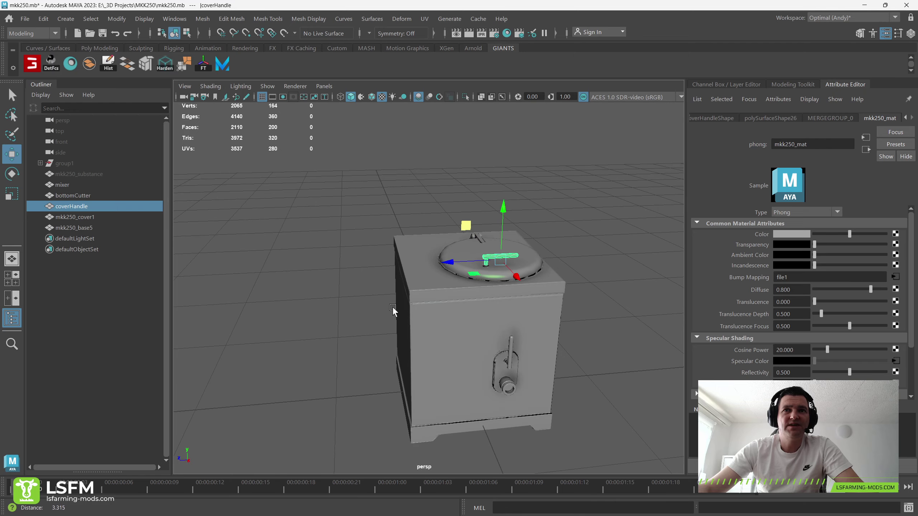
alt+middle_drag(448, 313, 429, 295)
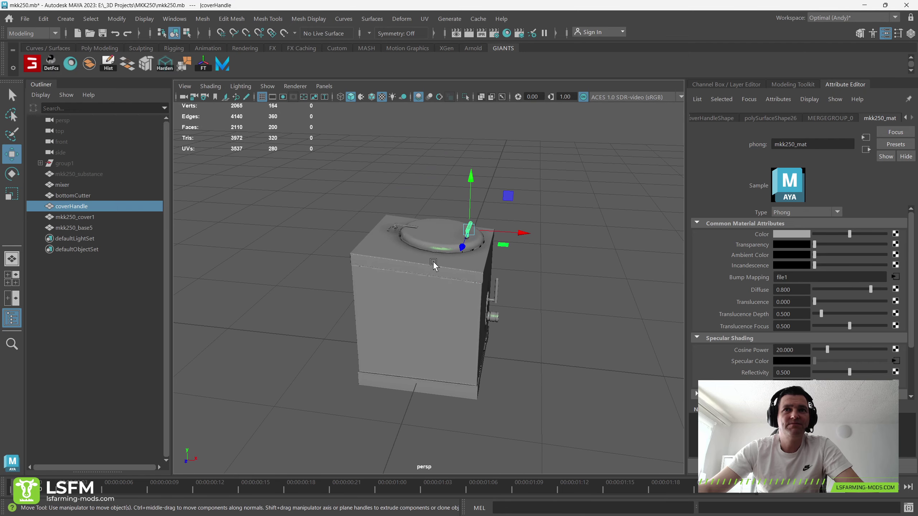
alt+drag(433, 265, 404, 269)
Step: Hide the mkk250_base5 box shell and select mixer together with bottomCutter
click(394, 286)
key(h)
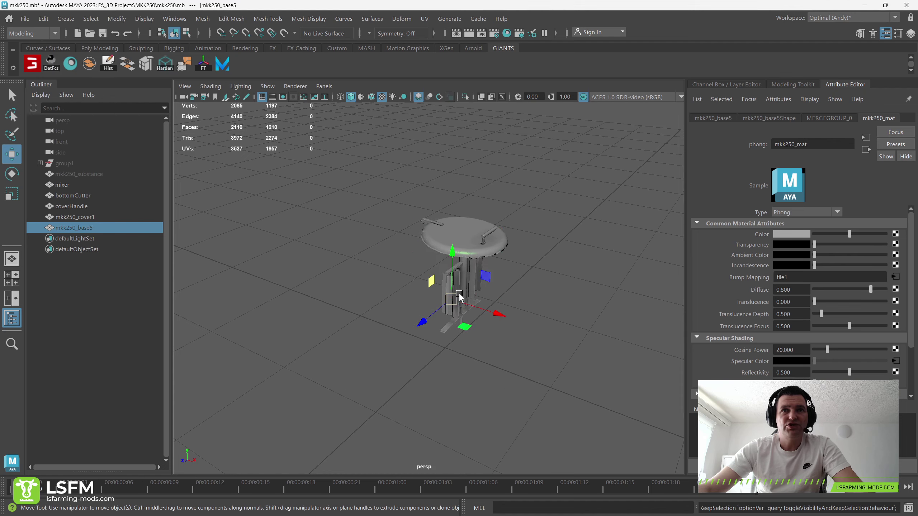
mouse_move(484, 316)
alt+mouse_down()
mouse_move(469, 303)
mouse_move(456, 257)
alt+mouse_up()
scroll(468, 303, up, 5)
click(456, 257)
shift+click(451, 303)
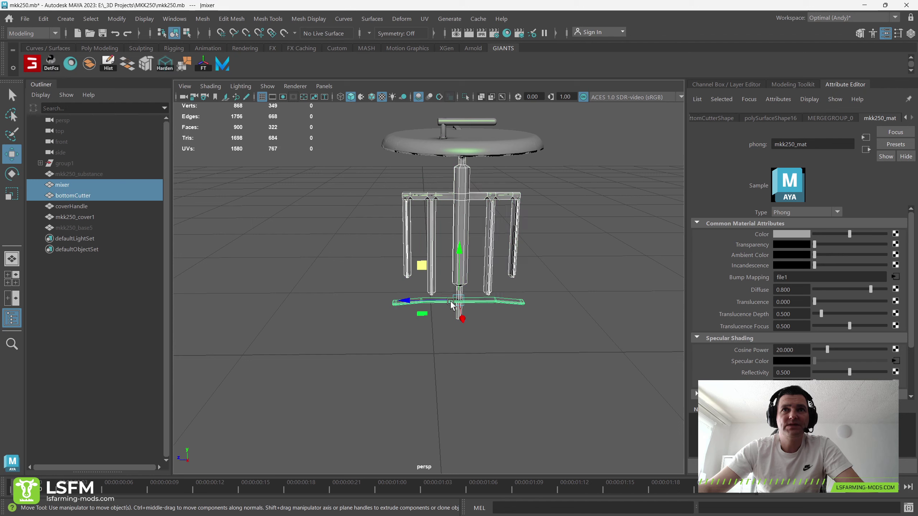
click(116, 19)
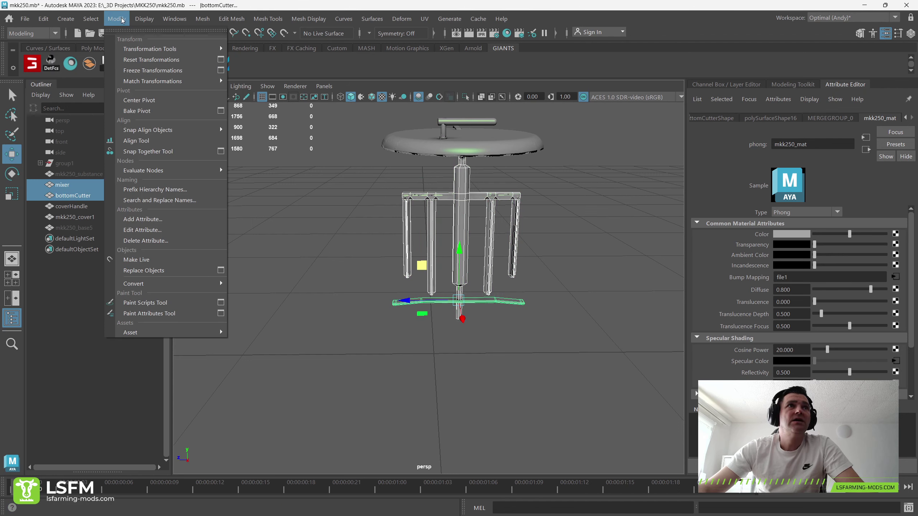
Step: Centre the mixer and bottomCutter pivots and grid-snap both to TranslateX 0
click(130, 100)
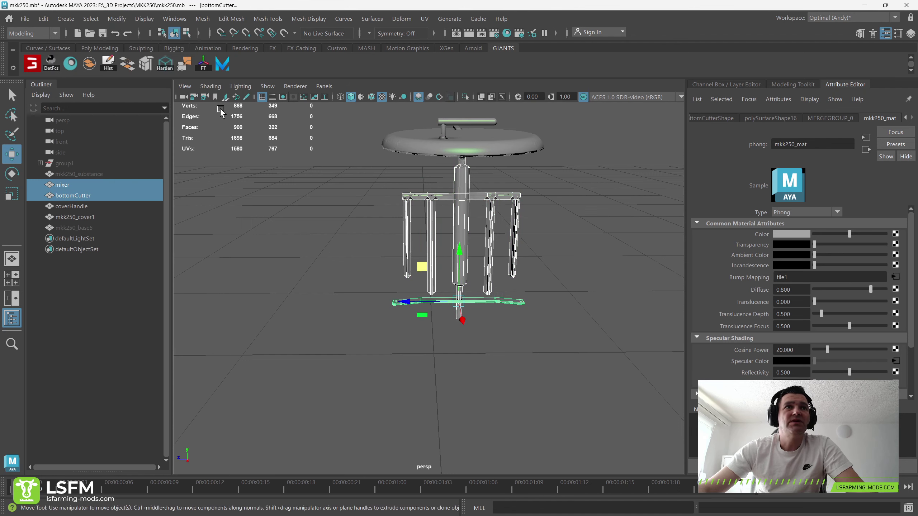
click(222, 33)
mouse_move(412, 301)
mouse_down()
mouse_move(386, 303)
mouse_move(436, 306)
mouse_up()
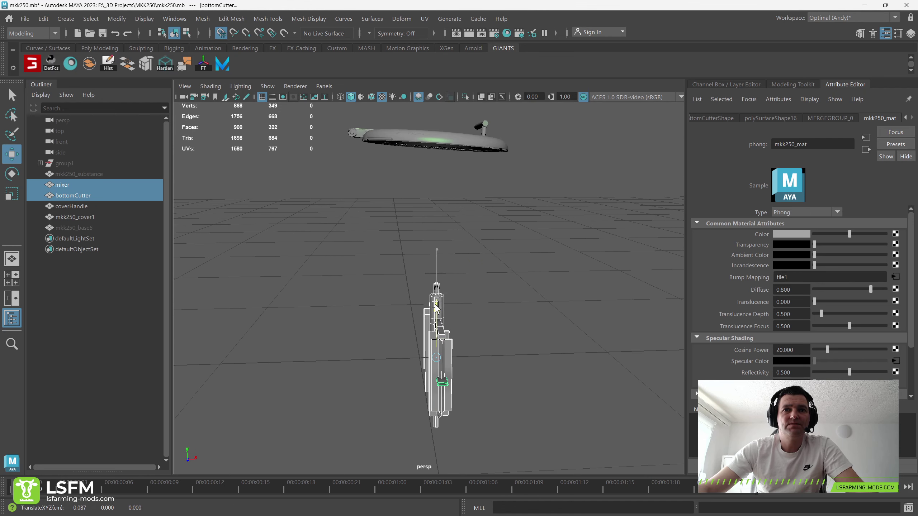
mouse_move(477, 361)
mouse_down()
mouse_move(503, 280)
mouse_move(454, 295)
mouse_move(485, 324)
mouse_move(544, 328)
mouse_move(468, 316)
mouse_move(539, 312)
mouse_move(484, 274)
mouse_move(399, 287)
mouse_move(431, 194)
mouse_up()
Step: Lower the mkk250_cover1 lid onto the mixer at Y 0
click(426, 189)
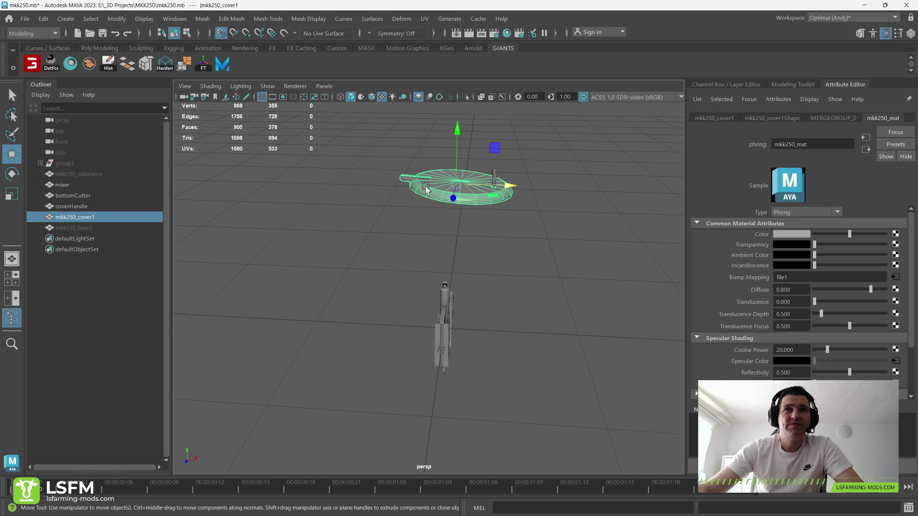
drag(450, 162, 455, 167)
mouse_move(455, 268)
mouse_down()
mouse_move(451, 305)
mouse_move(362, 261)
mouse_up()
scroll(502, 242, up, 3)
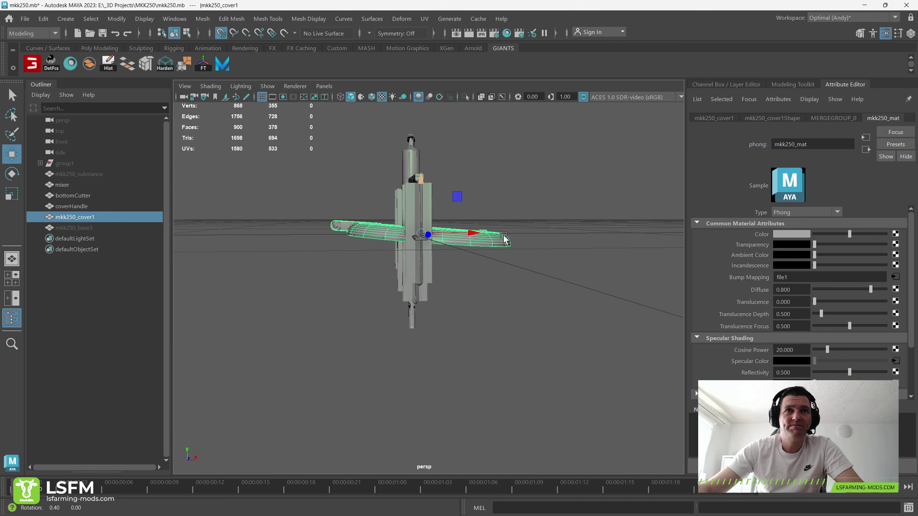
scroll(478, 249, up, 2)
mouse_move(477, 248)
alt+mouse_down()
mouse_move(448, 250)
mouse_move(559, 255)
alt+mouse_up()
Step: Hide the mixer and bottomCutter parts
click(63, 207)
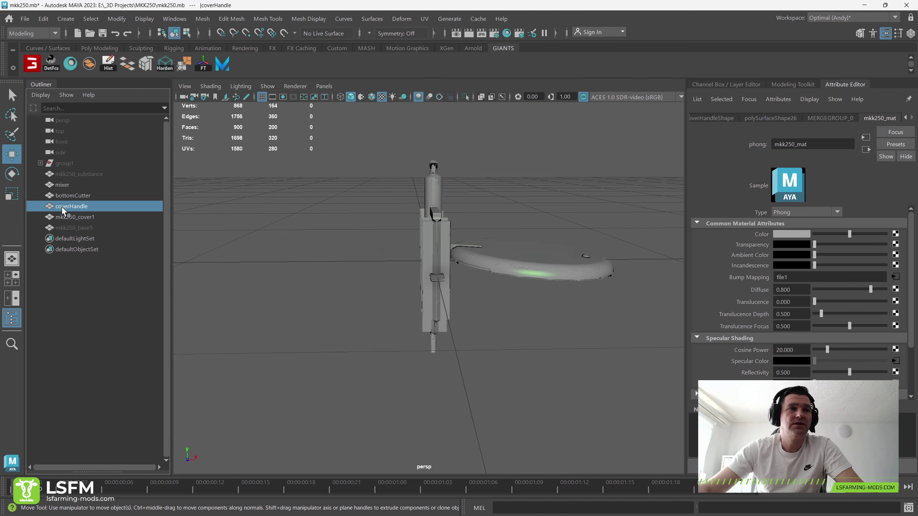
click(69, 197)
shift+click(62, 184)
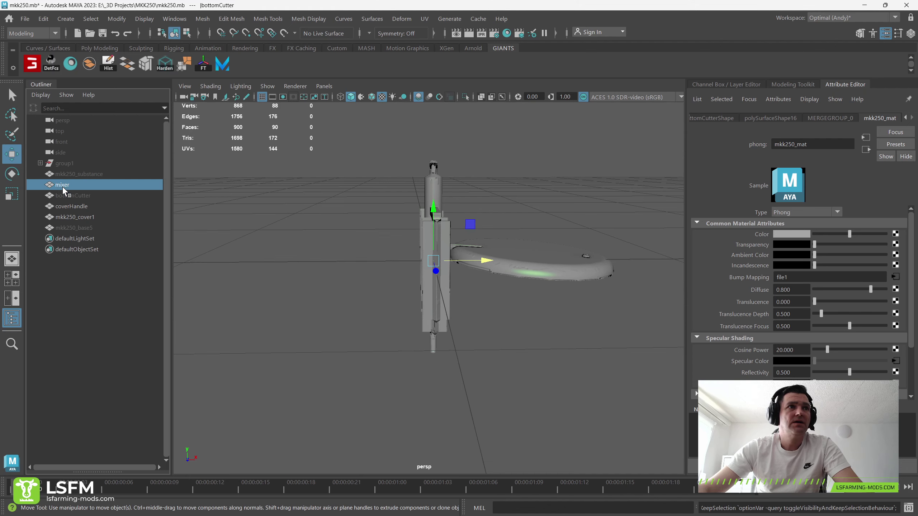
key(ctrl+h)
Step: Shift the mkk250_cover1 lid sideways along X and adjust its height along Y
click(512, 275)
scroll(442, 299, up, 3)
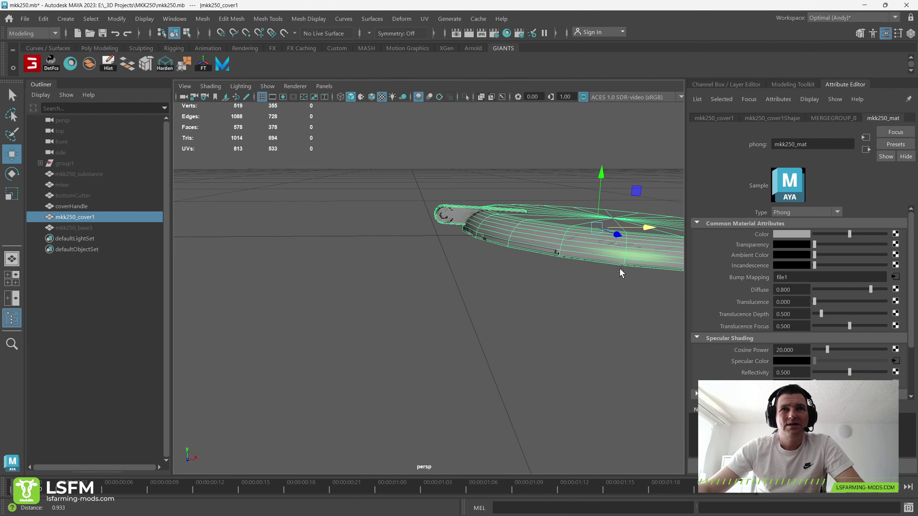
scroll(531, 288, up, 2)
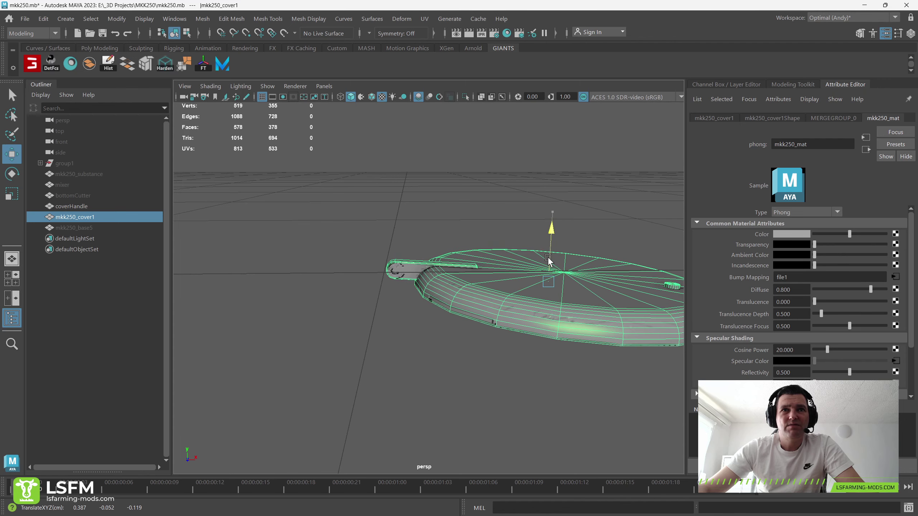
mouse_move(552, 239)
alt+mouse_down()
mouse_move(549, 269)
mouse_move(567, 272)
alt+mouse_up()
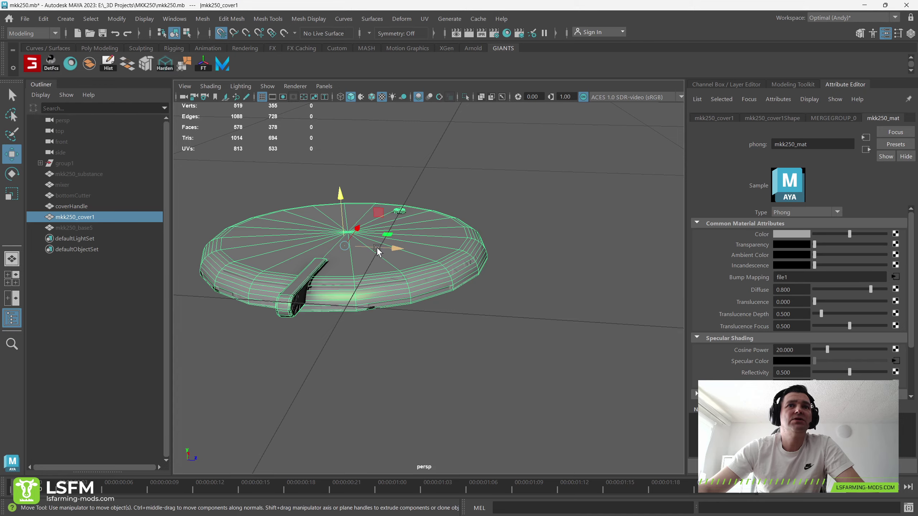
mouse_move(395, 249)
mouse_down()
mouse_move(457, 261)
mouse_move(439, 249)
mouse_up()
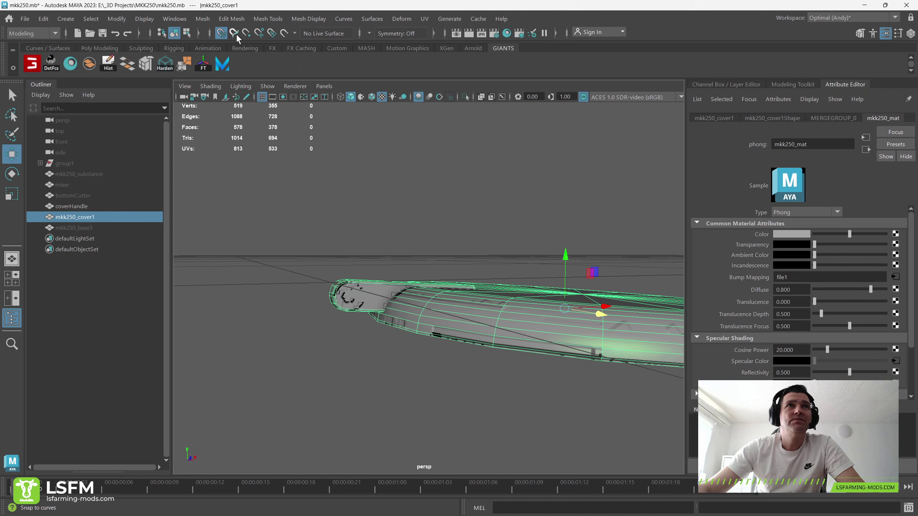
mouse_move(574, 259)
mouse_down()
mouse_move(574, 250)
mouse_move(559, 261)
mouse_up()
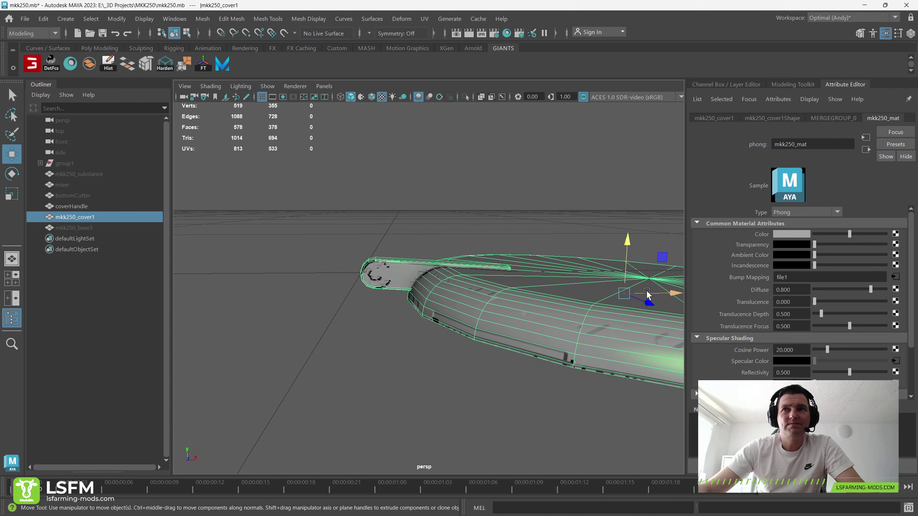
alt+drag(671, 296, 659, 297)
alt+drag(537, 299, 546, 295)
mouse_move(593, 257)
mouse_down()
mouse_move(567, 256)
mouse_move(553, 283)
mouse_move(473, 293)
mouse_move(530, 290)
mouse_move(514, 319)
mouse_move(425, 277)
mouse_up()
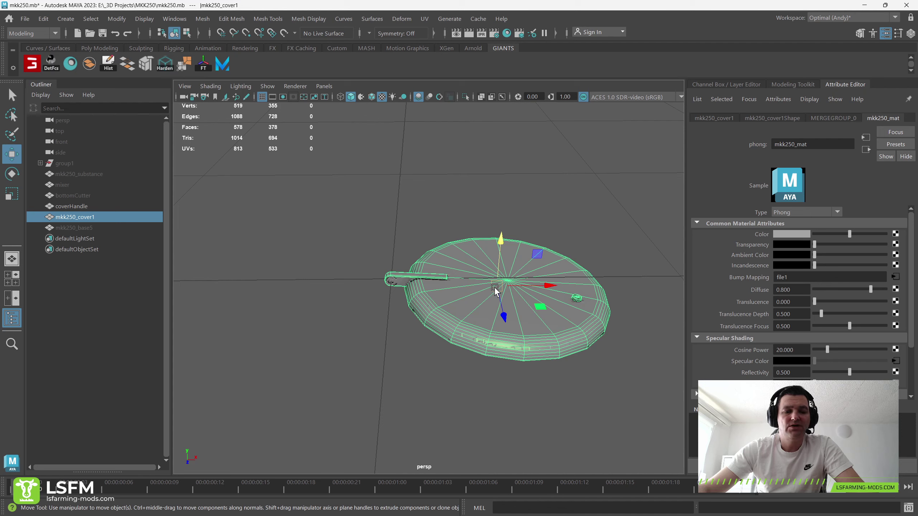
Step: Move the cover's pivot to its hinge end
key(d)
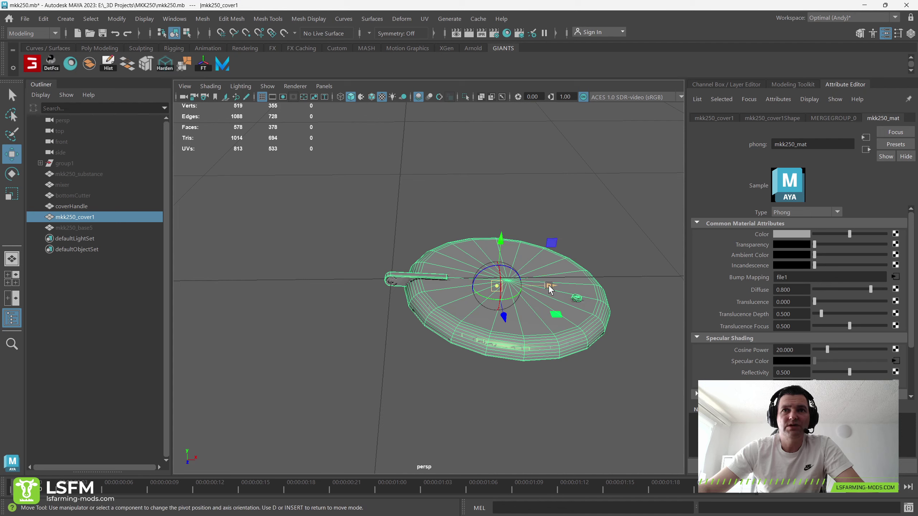
drag(549, 289, 510, 288)
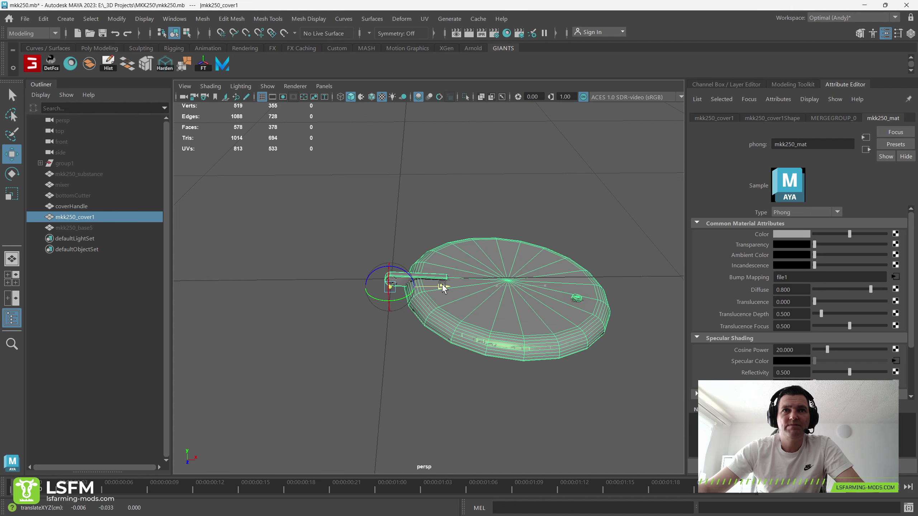
alt+drag(443, 289, 493, 282)
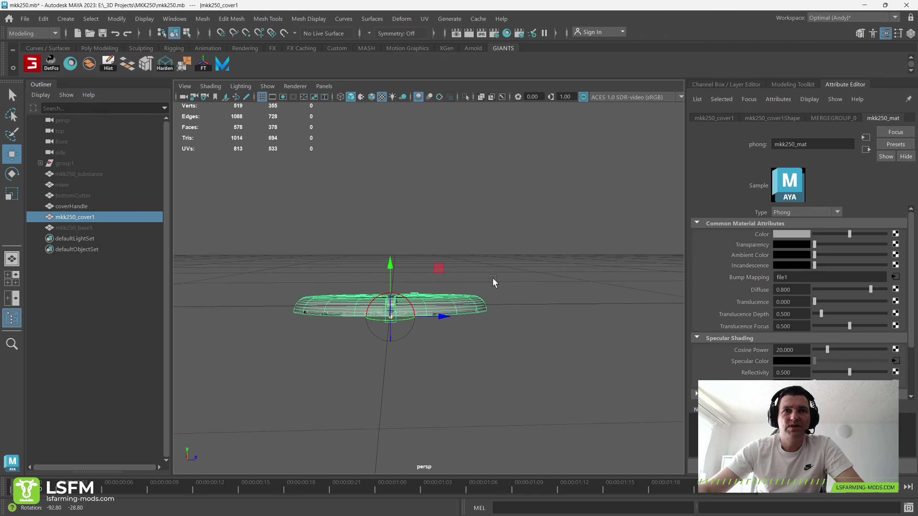
click(390, 266)
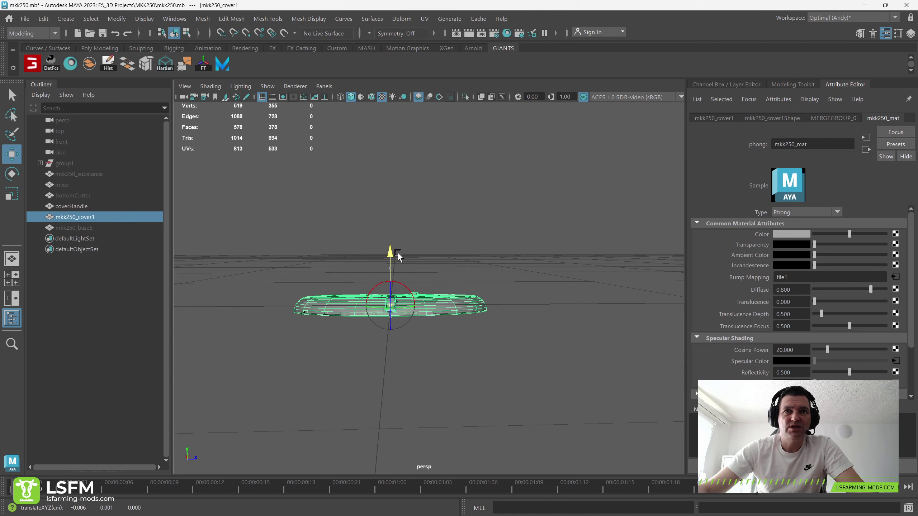
mouse_move(397, 259)
alt+mouse_down()
mouse_move(418, 286)
mouse_move(531, 293)
alt+mouse_up()
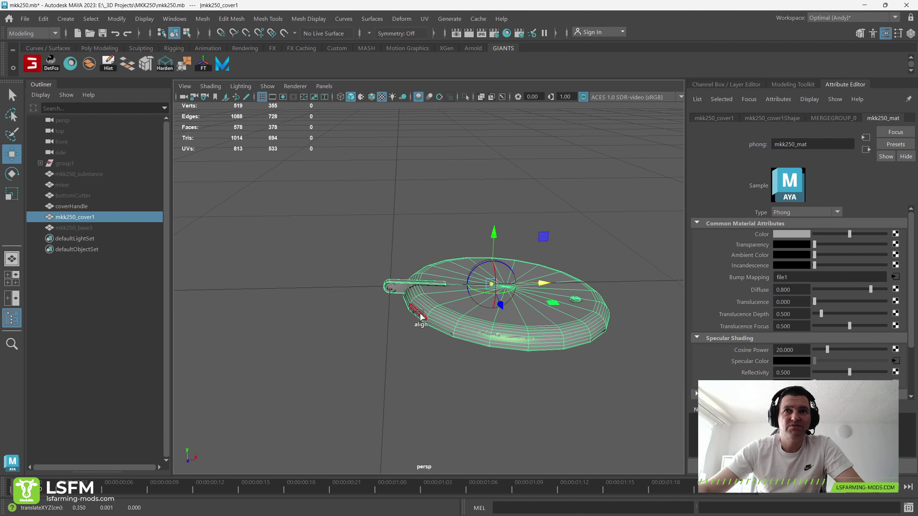
click(437, 260)
Step: Freeze transformations on the cover, then on mixer and bottomCutter
click(481, 276)
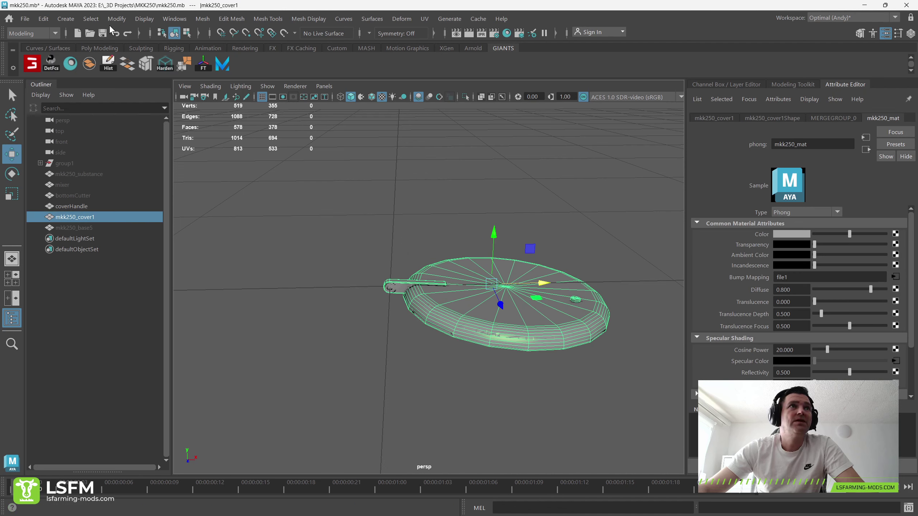
click(120, 23)
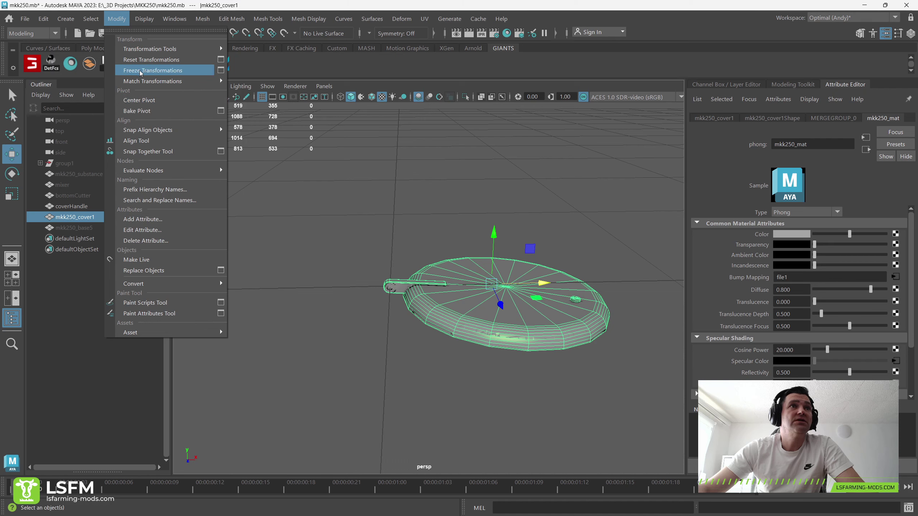
click(140, 71)
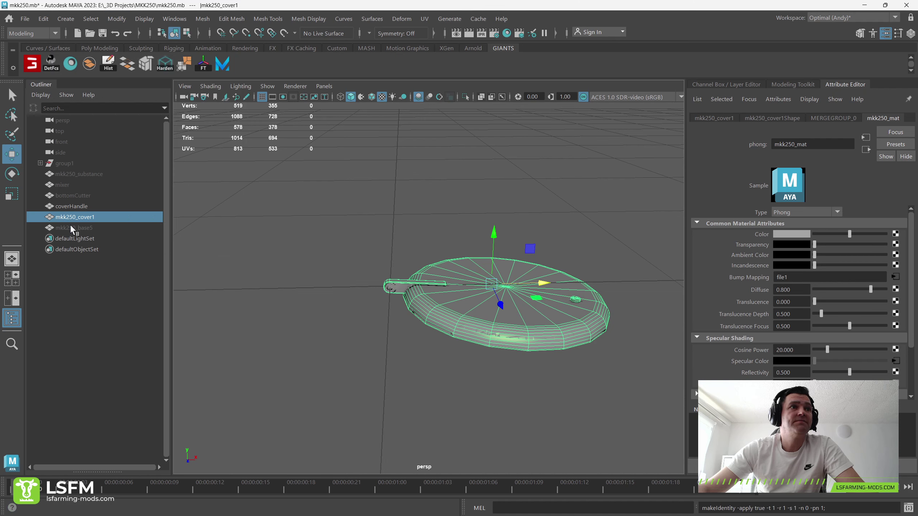
drag(69, 196, 66, 186)
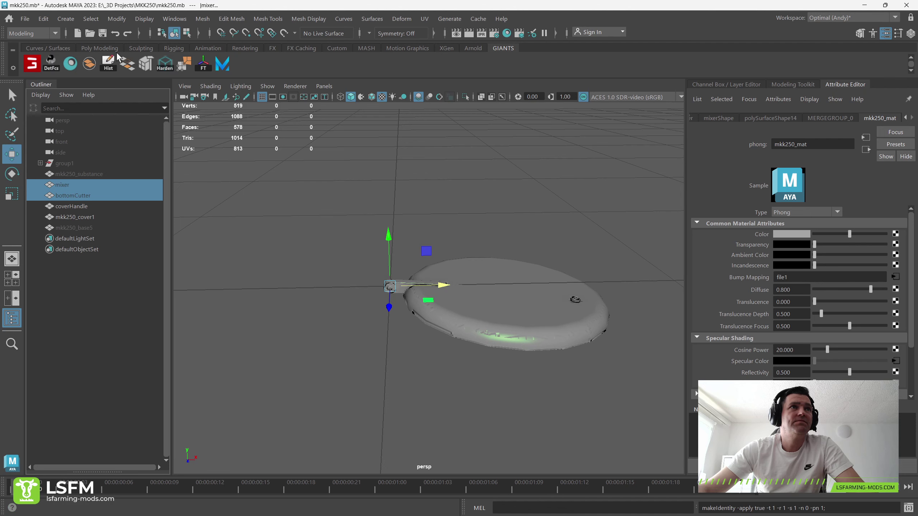
key(h)
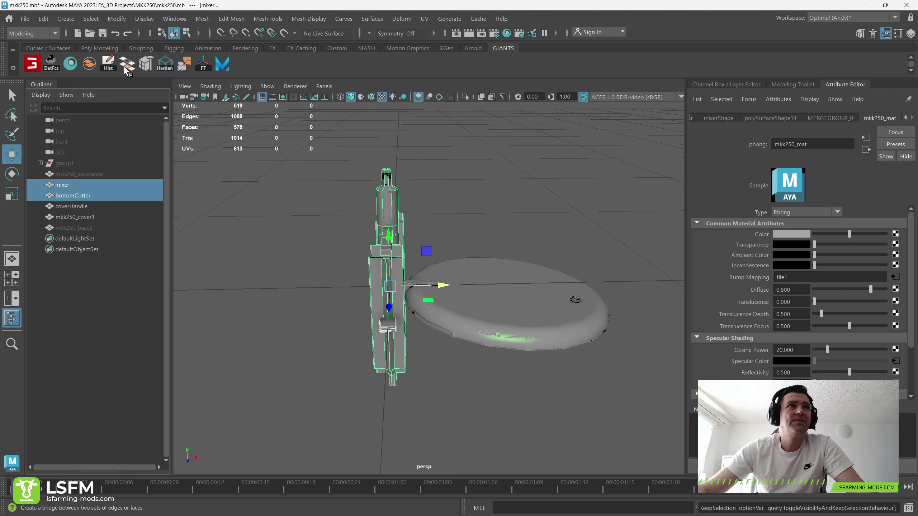
click(116, 18)
click(130, 71)
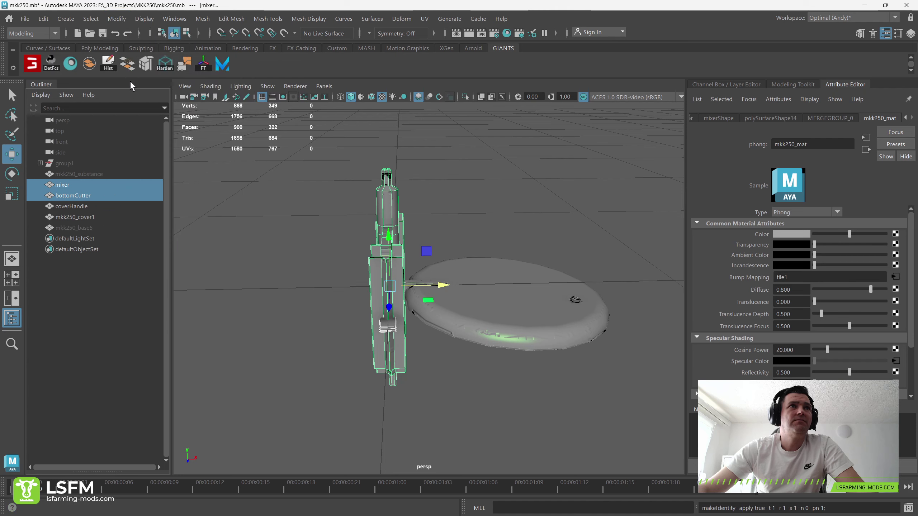
Step: Apply a Modify transform operation to the mkk250_base5 part
click(72, 229)
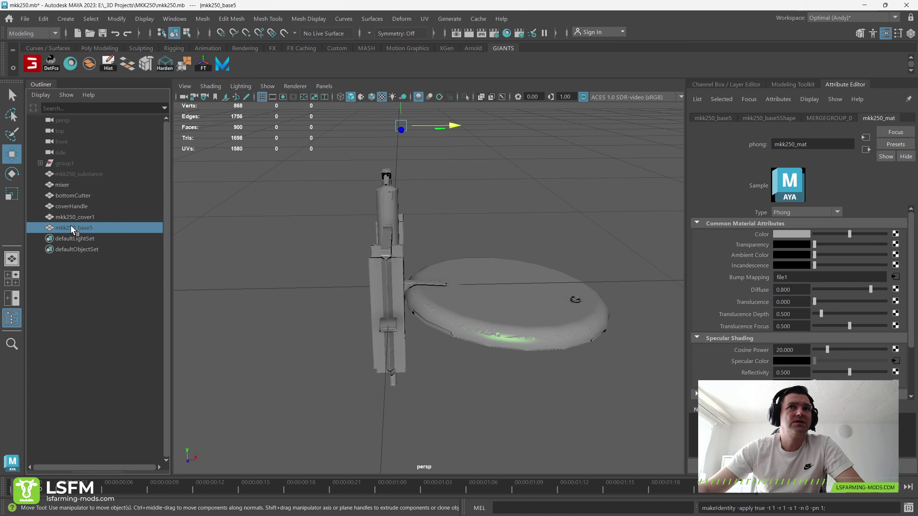
scroll(420, 223, down, 3)
scroll(420, 222, down, 3)
mouse_move(401, 221)
alt+mouse_down()
mouse_move(389, 219)
mouse_move(368, 249)
alt+mouse_up()
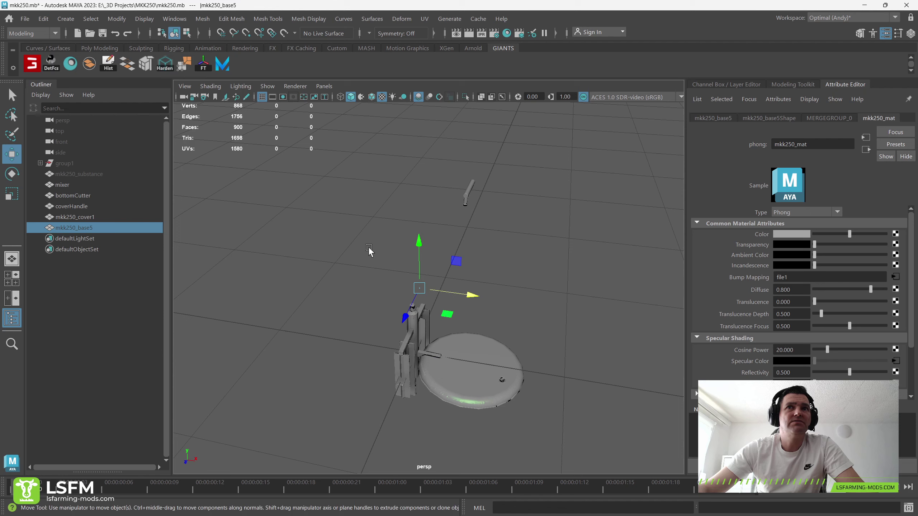
click(127, 23)
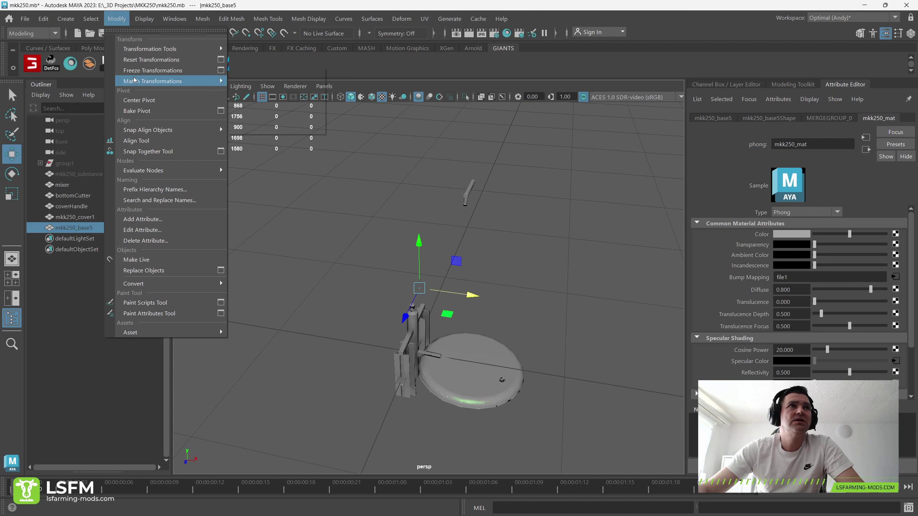
click(152, 100)
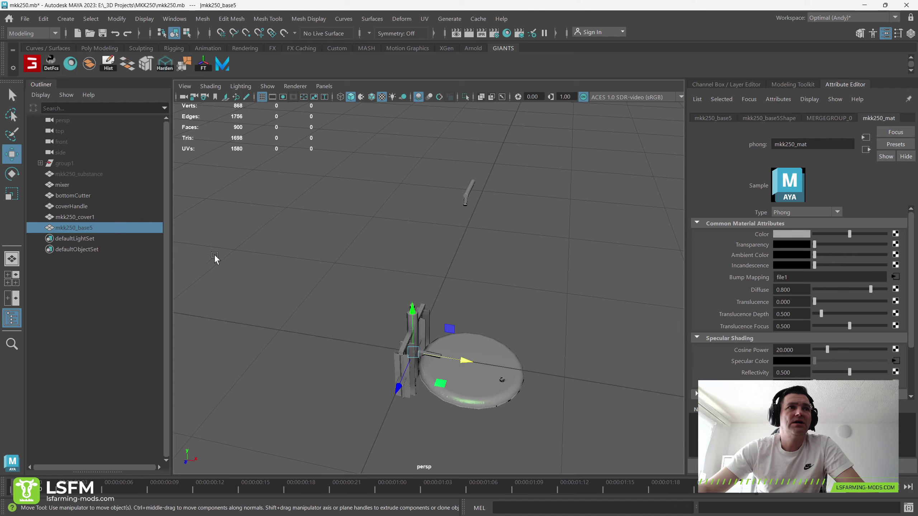
Step: Hide the cover, bottomCutter and mixer, leaving coverHandle selected
mouse_move(325, 274)
alt+mouse_down()
mouse_move(320, 283)
mouse_move(422, 283)
mouse_move(389, 276)
alt+mouse_up()
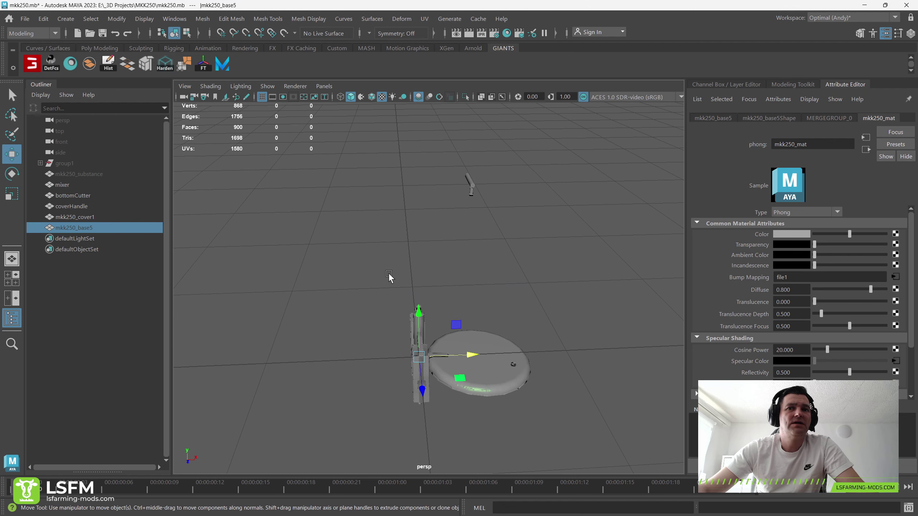
click(332, 275)
click(79, 217)
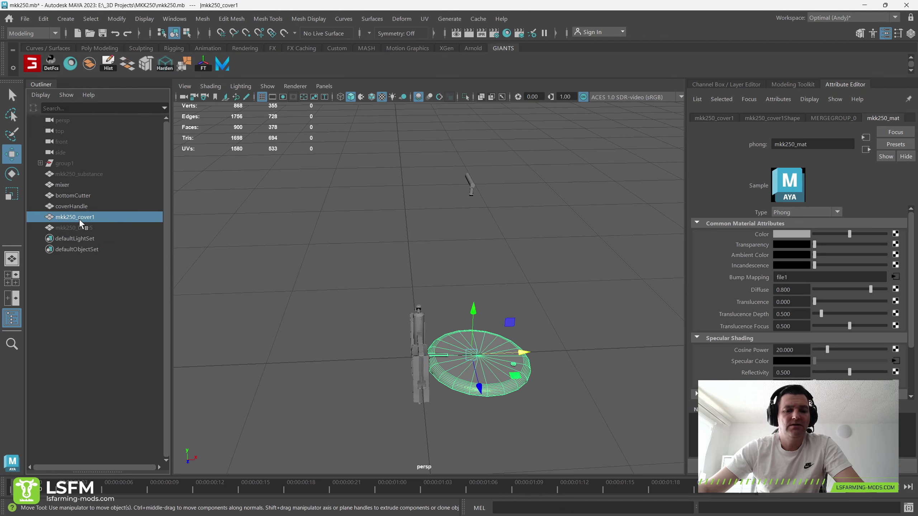
key(h)
click(80, 207)
key(h)
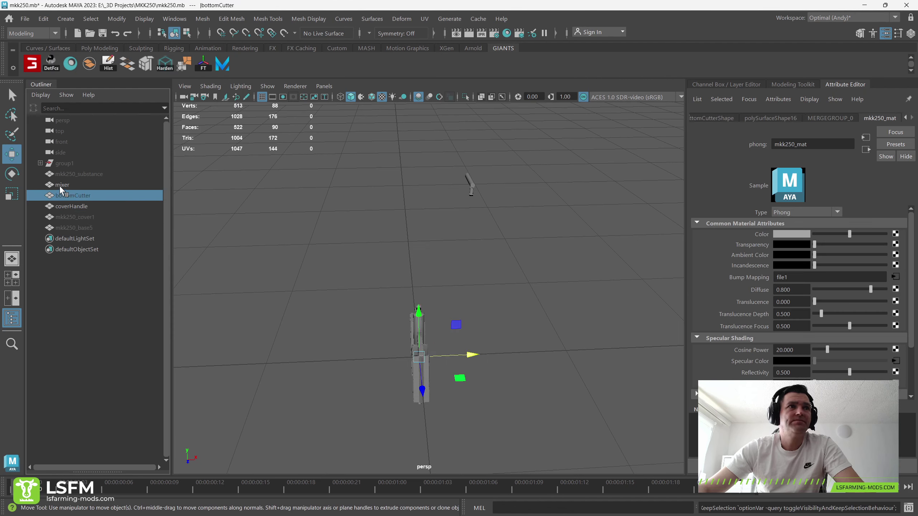
click(59, 185)
key(h)
click(469, 185)
Step: Turn on grid snapping and snap the coverHandle down onto the grid
alt+drag(422, 215, 432, 215)
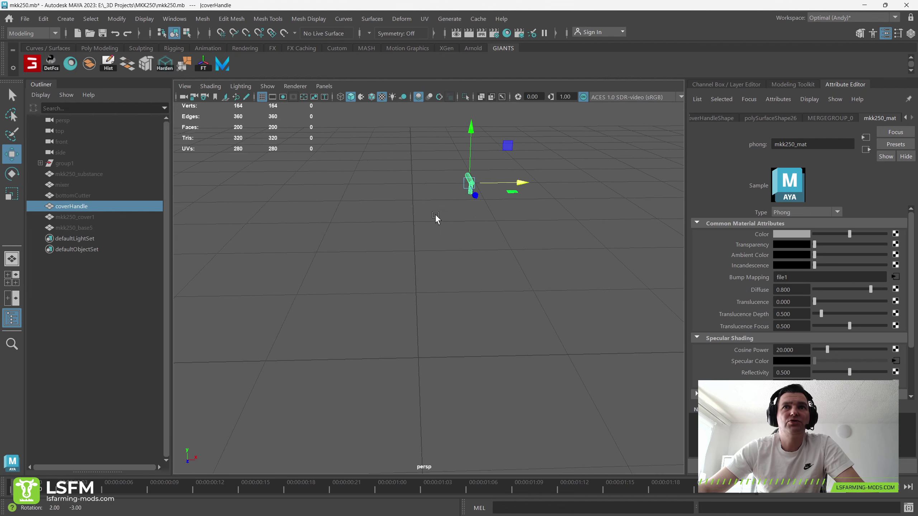
click(724, 87)
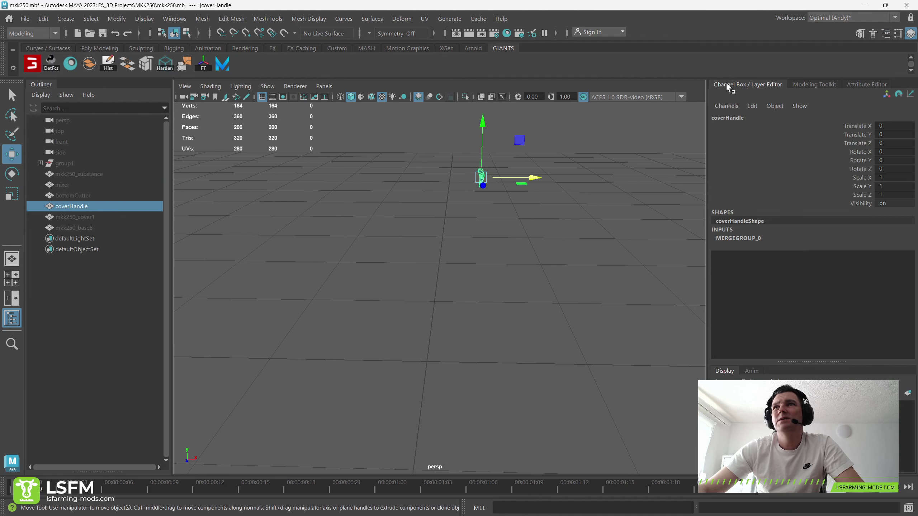
click(853, 83)
alt+drag(483, 221, 488, 226)
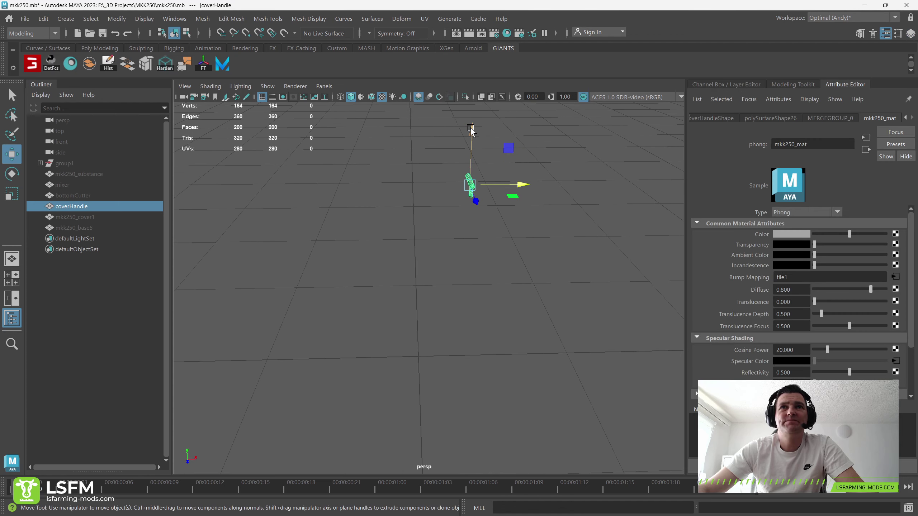
click(220, 34)
mouse_move(471, 132)
mouse_down()
mouse_move(456, 314)
mouse_move(487, 339)
mouse_move(383, 328)
mouse_move(452, 362)
mouse_move(495, 363)
mouse_move(337, 287)
mouse_move(571, 289)
mouse_move(526, 293)
mouse_move(512, 278)
mouse_move(636, 262)
mouse_move(522, 278)
mouse_move(457, 266)
mouse_up()
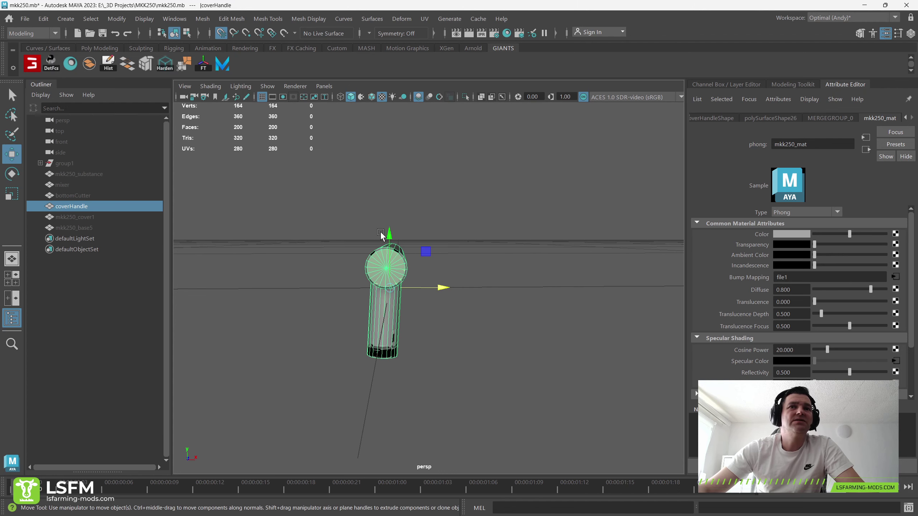
Step: Tilt the coverHandle about 2.8° on Z
mouse_move(380, 235)
alt+mouse_down()
mouse_move(374, 251)
mouse_move(366, 244)
alt+mouse_up()
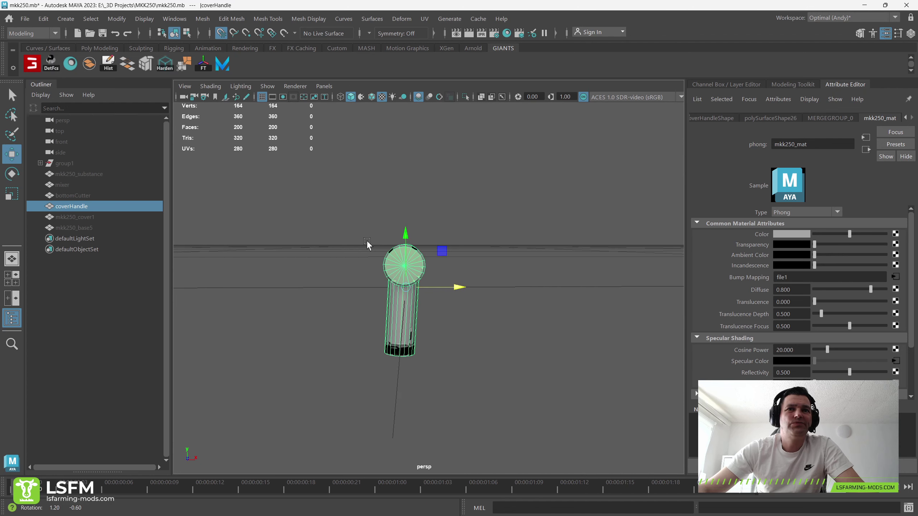
key(e)
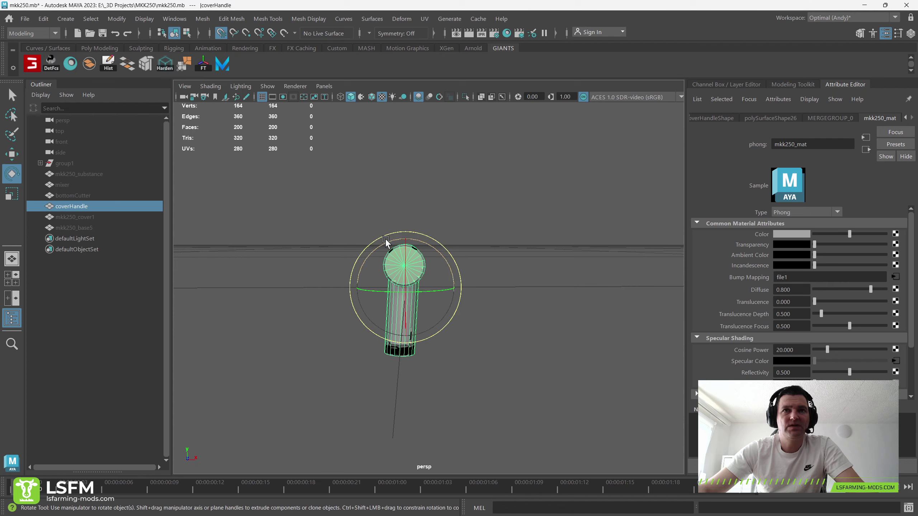
drag(430, 247, 435, 271)
key(w)
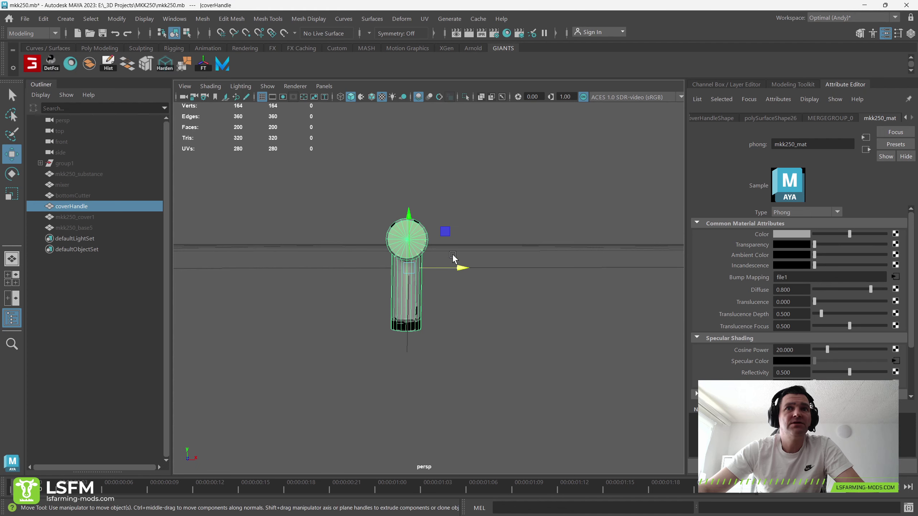
Step: Inspect the coverHandle's alignment from side, end-on and low-level views
mouse_move(446, 271)
alt+mouse_down()
mouse_move(428, 274)
mouse_move(467, 266)
mouse_move(506, 281)
mouse_move(414, 270)
alt+mouse_up()
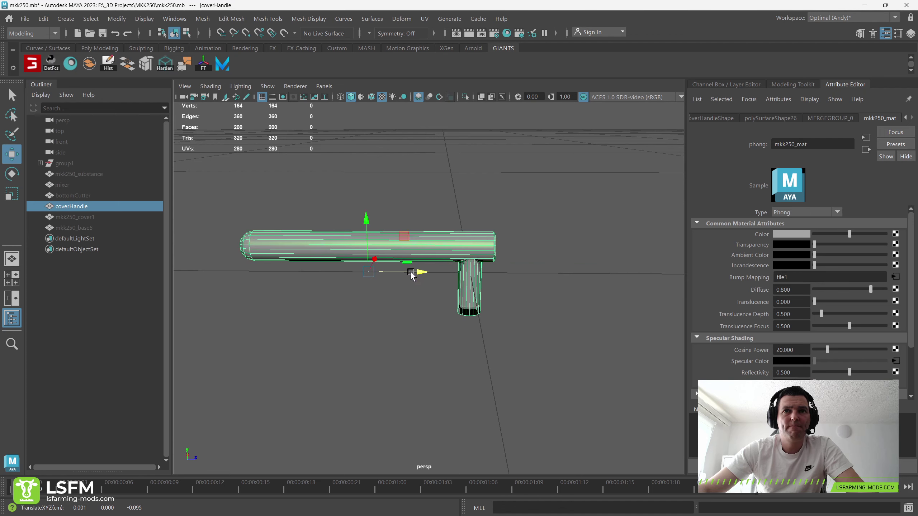
mouse_move(412, 275)
alt+right_down()
mouse_move(477, 266)
mouse_move(462, 271)
alt+right_up()
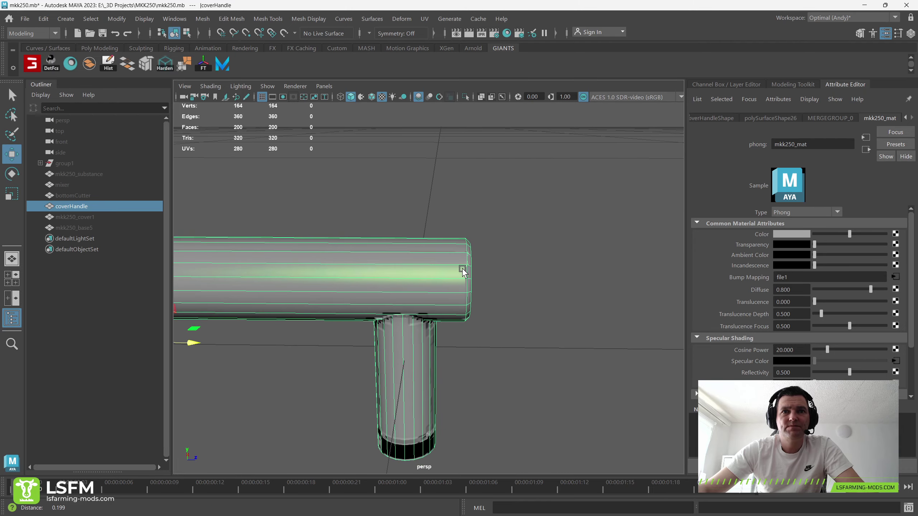
alt+drag(463, 271, 479, 266)
drag(275, 325, 272, 324)
mouse_move(491, 322)
alt+mouse_down()
mouse_move(432, 324)
mouse_move(404, 311)
mouse_move(410, 242)
alt+mouse_up()
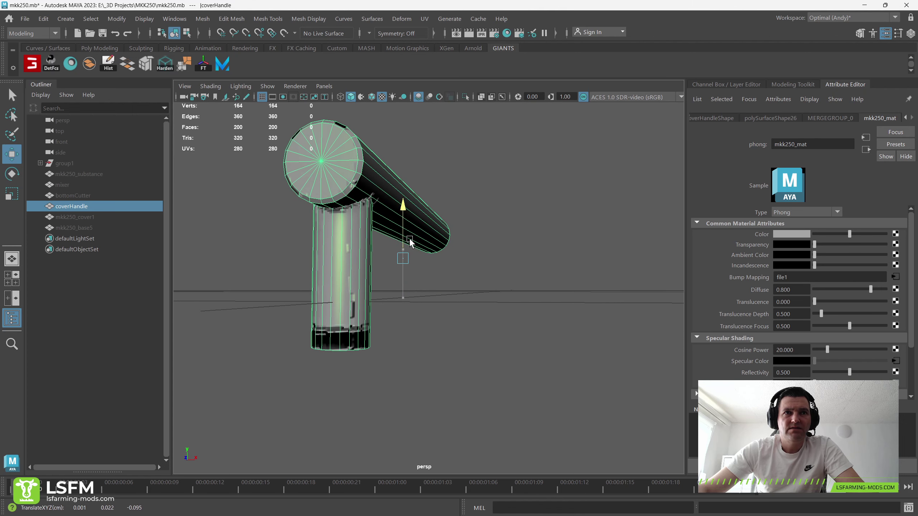
alt+right_drag(467, 263, 389, 287)
mouse_move(389, 287)
alt+mouse_down()
mouse_move(403, 304)
mouse_move(397, 283)
alt+mouse_up()
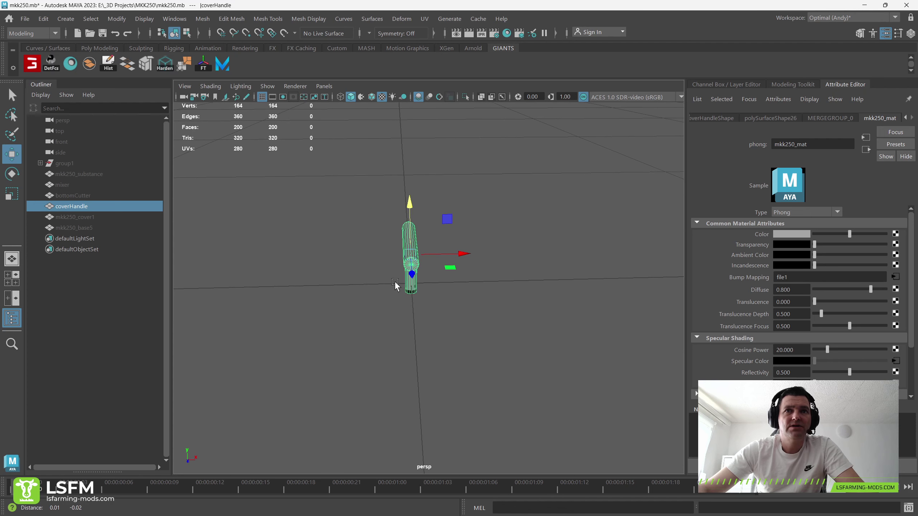
alt+right_drag(397, 283, 443, 277)
mouse_move(444, 276)
alt+mouse_down()
mouse_move(456, 248)
mouse_move(463, 258)
alt+mouse_up()
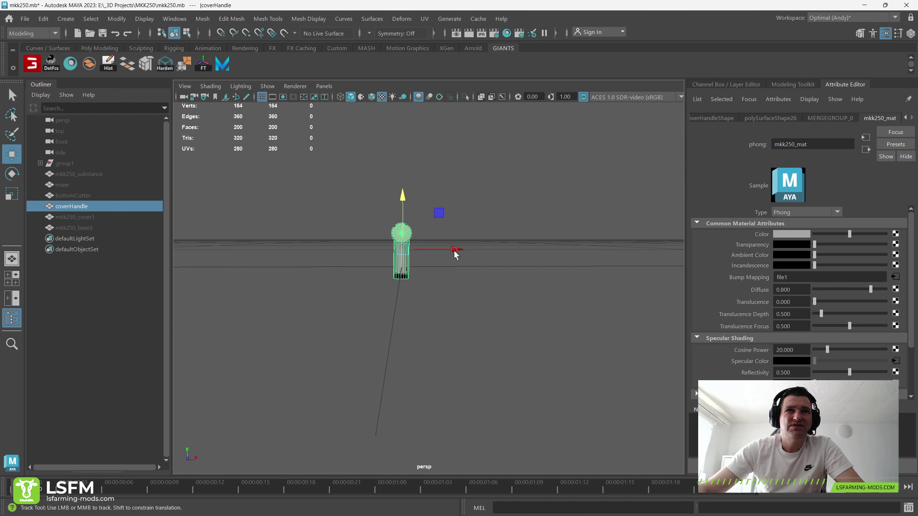
mouse_move(455, 252)
alt+right_down()
mouse_move(461, 272)
mouse_move(561, 248)
mouse_move(464, 269)
mouse_move(473, 269)
mouse_move(467, 287)
alt+right_up()
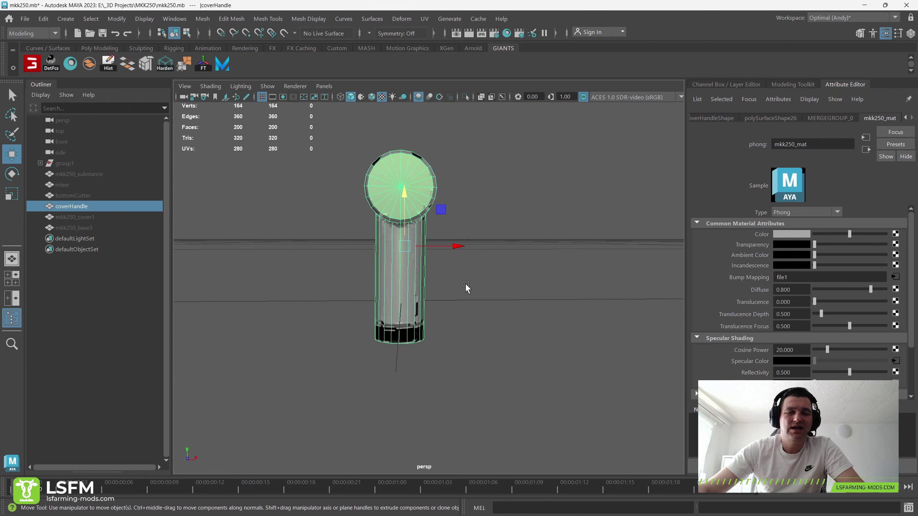
Step: Rotate the coverHandle a little further and check it from below
key(e)
drag(444, 215, 444, 216)
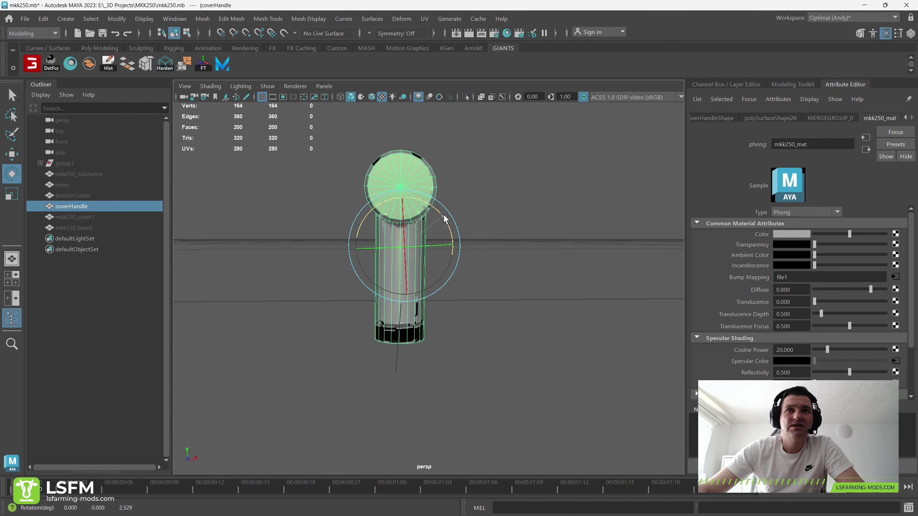
mouse_move(531, 233)
alt+mouse_down()
mouse_move(484, 246)
mouse_move(482, 267)
alt+mouse_up()
Step: Freeze the coverHandle's transformations
click(401, 213)
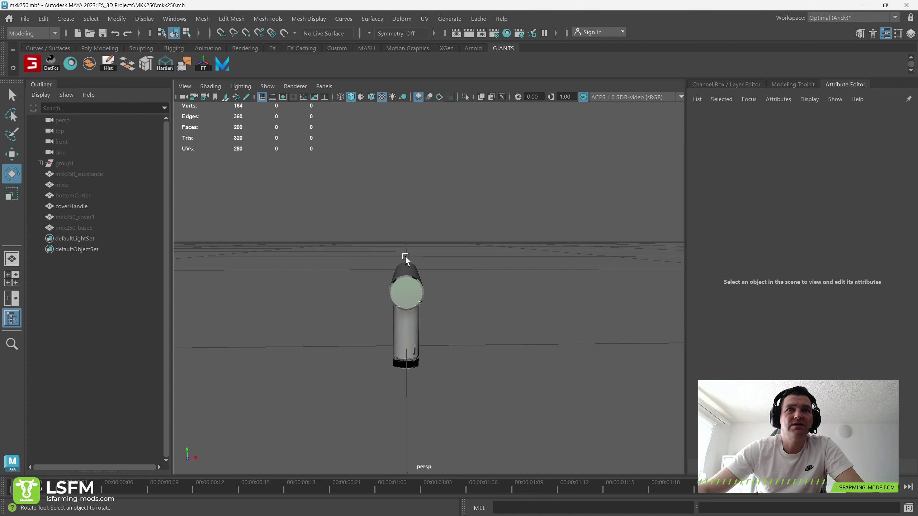
click(404, 256)
click(117, 18)
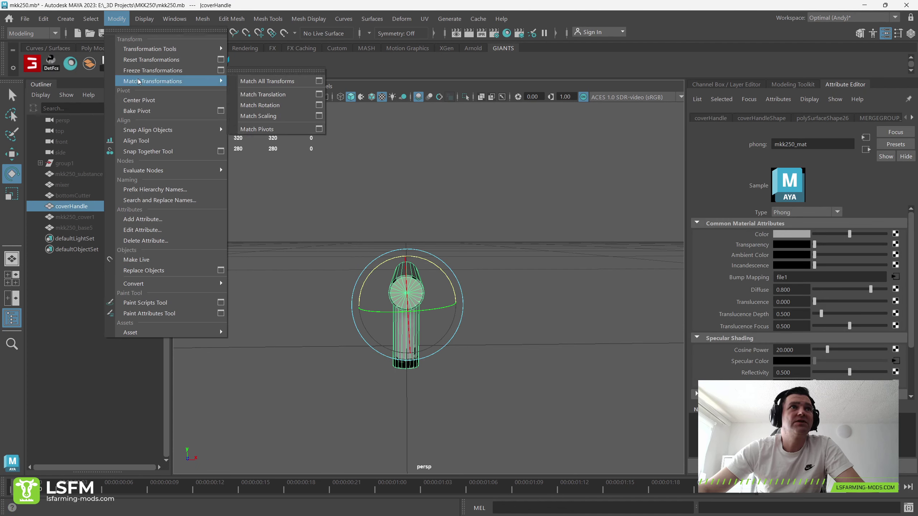
click(142, 72)
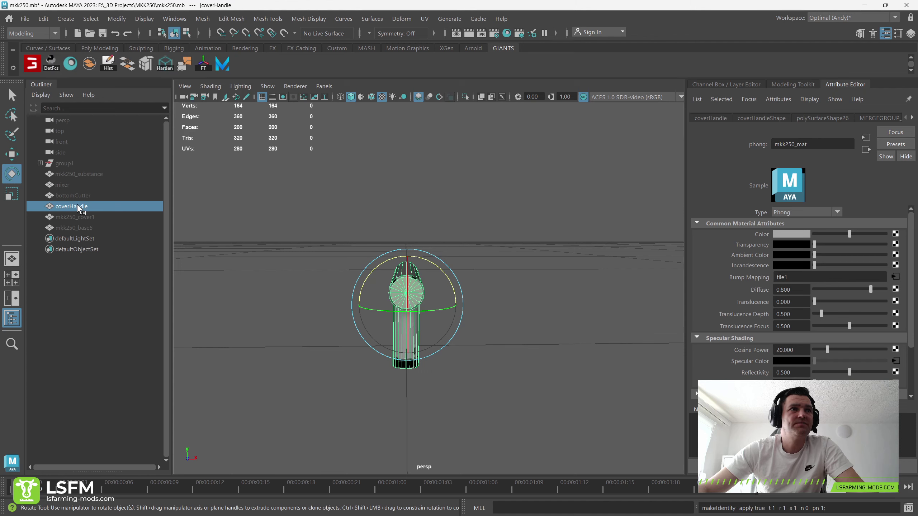
Step: Unhide the mixer through mkk250_base5 parts and reframe the whole mixer
click(63, 185)
shift+click(68, 224)
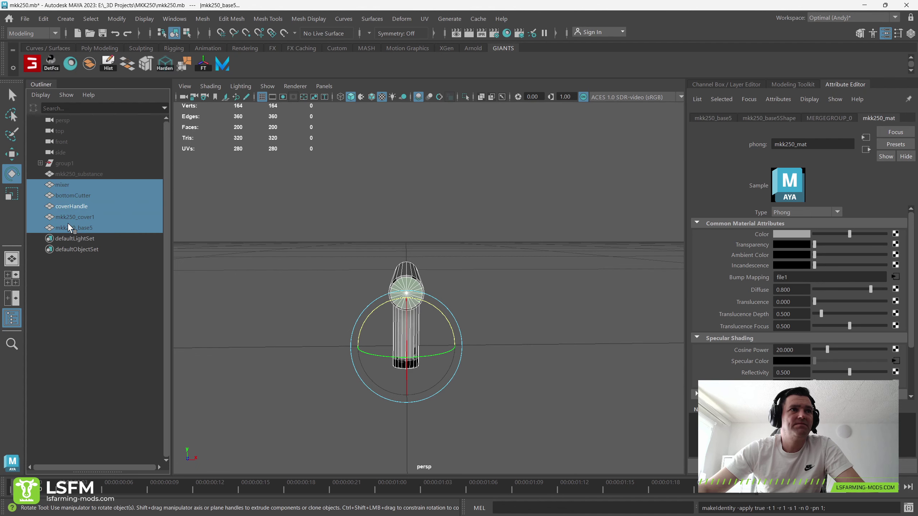
key(h)
key(h)
key(h)
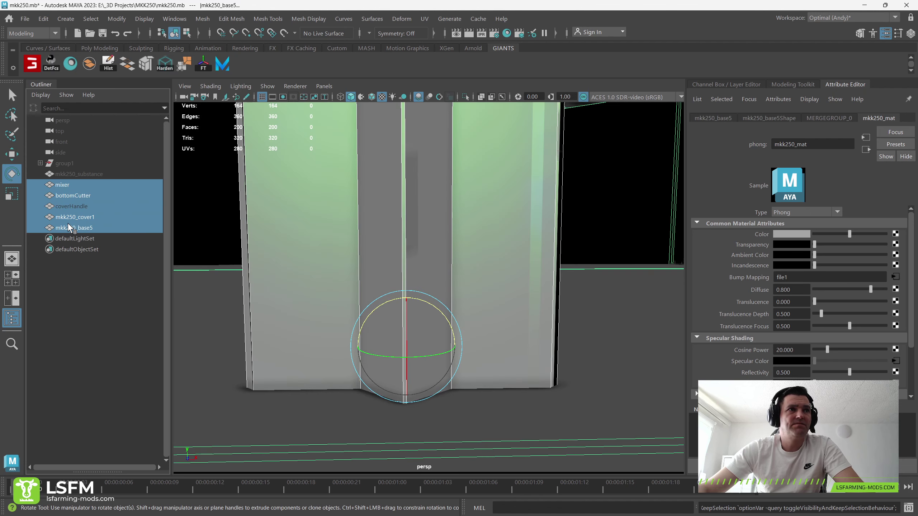
click(71, 205)
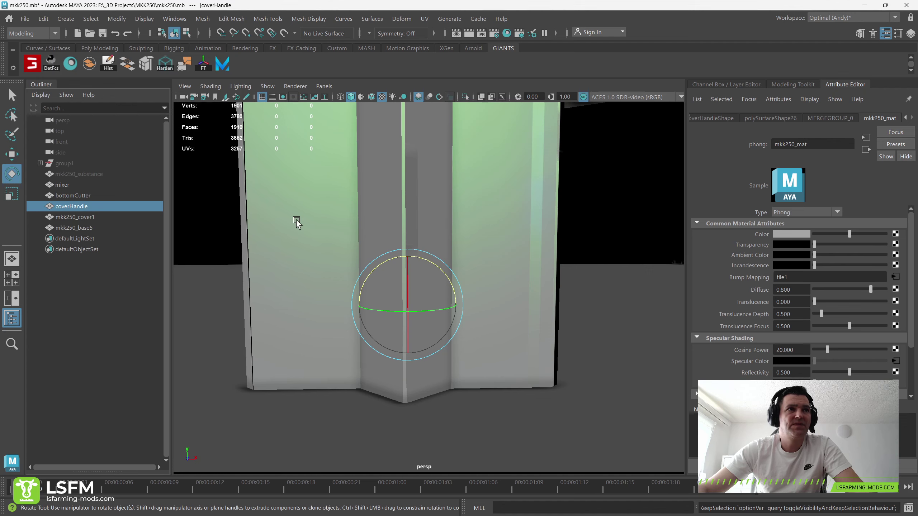
scroll(448, 226, down, 5)
scroll(433, 231, down, 3)
alt+drag(430, 231, 283, 263)
Step: Select mixer, bottomCutter, coverHandle and mkk250_cover1 for the GIANTS I3D exporter
click(283, 261)
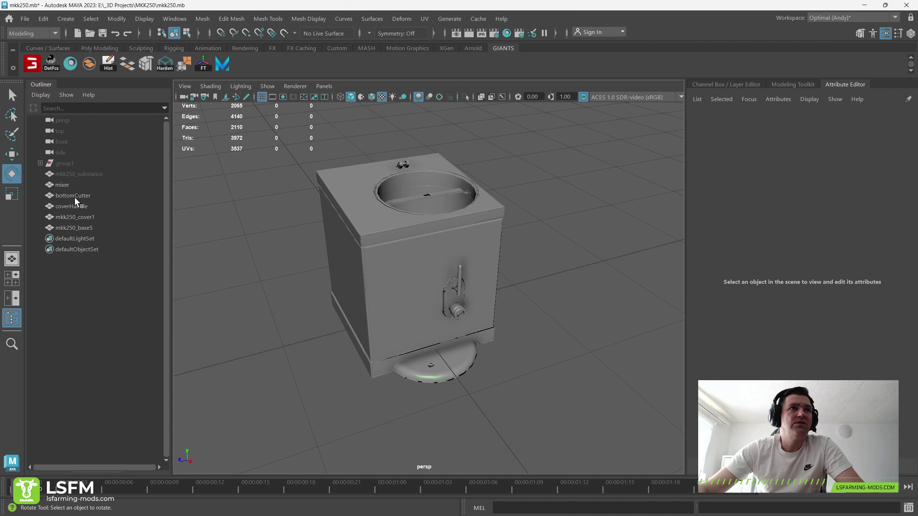
drag(66, 185, 64, 191)
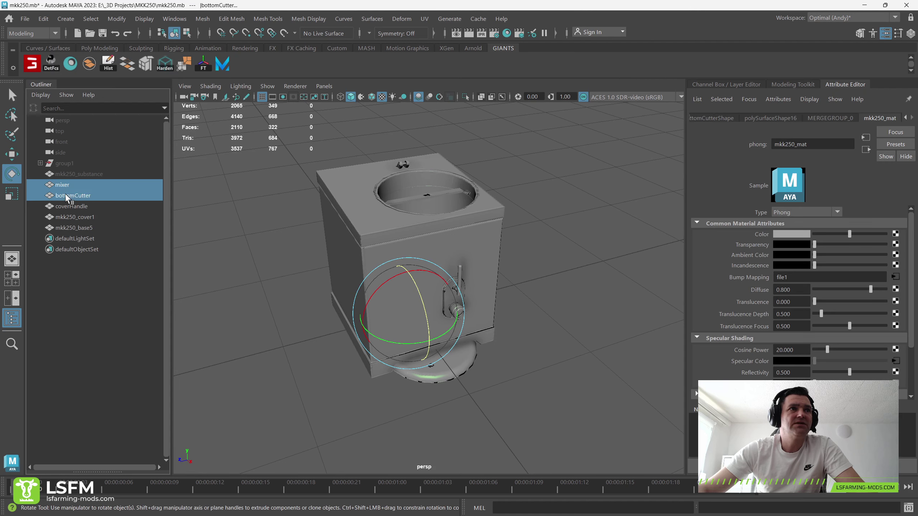
ctrl+click(68, 205)
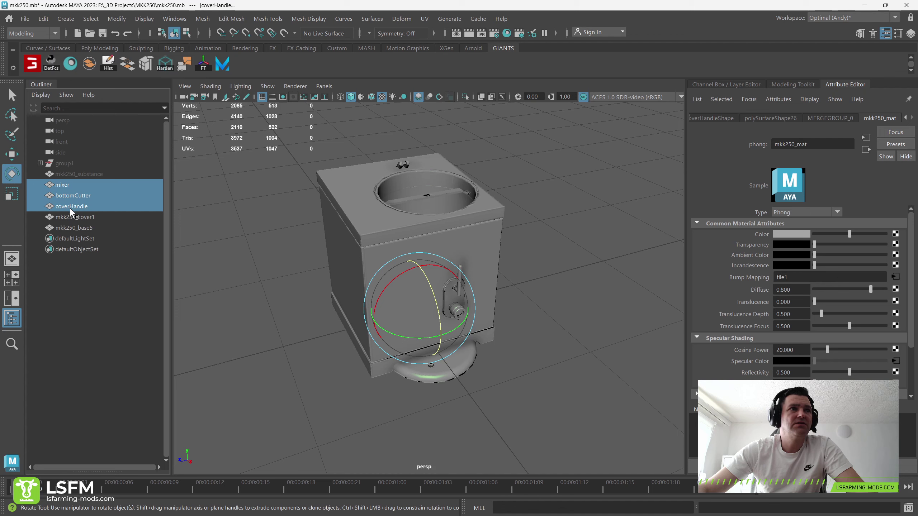
ctrl+click(70, 216)
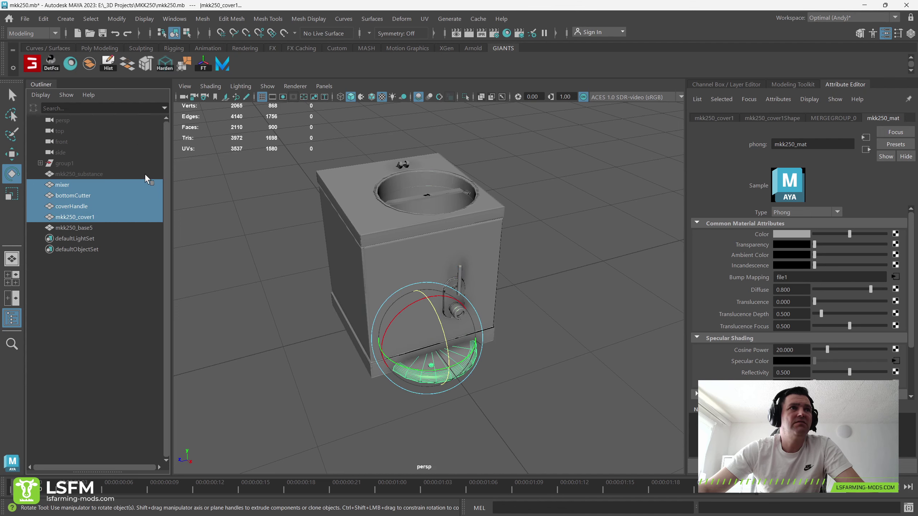
click(29, 67)
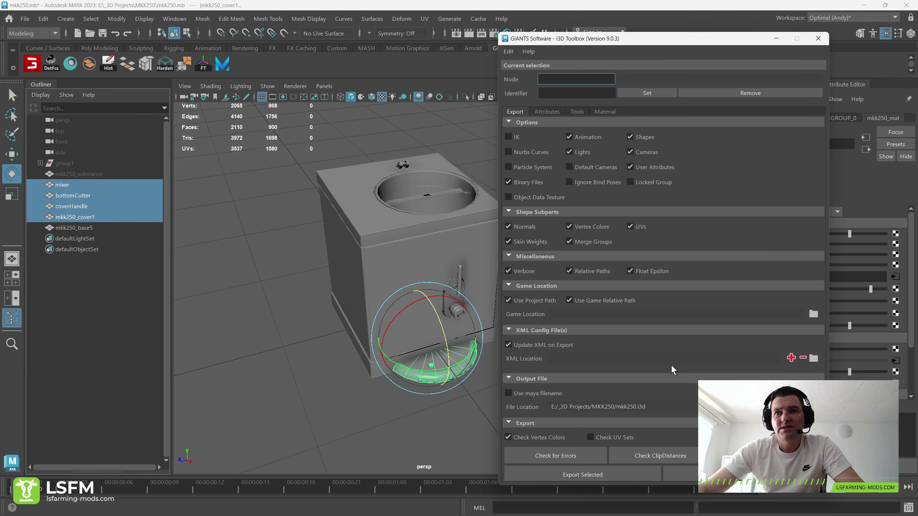
Step: Export the selected parts to part.i3d with Export Selected
click(607, 407)
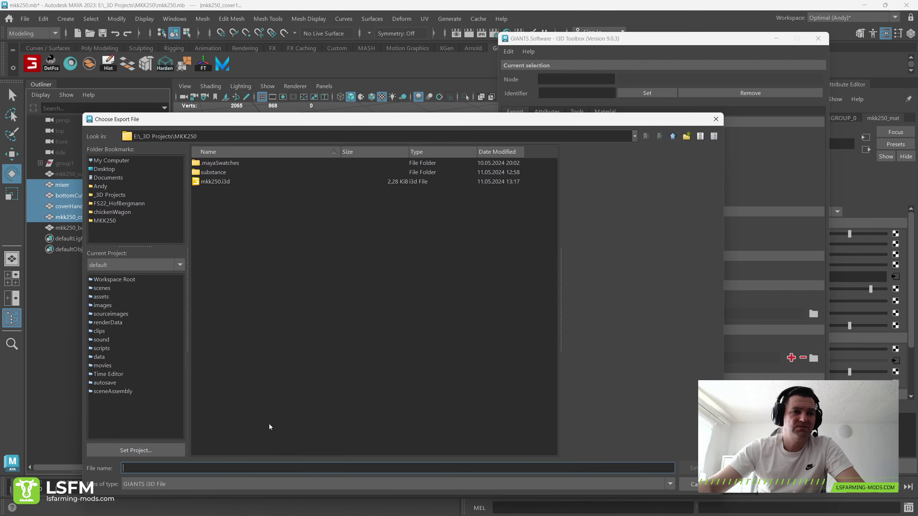
text(part)
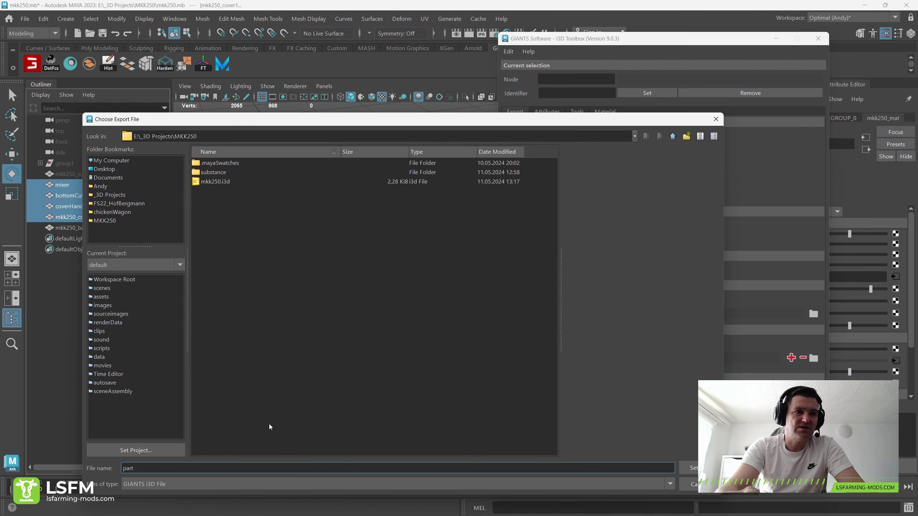
key(Return)
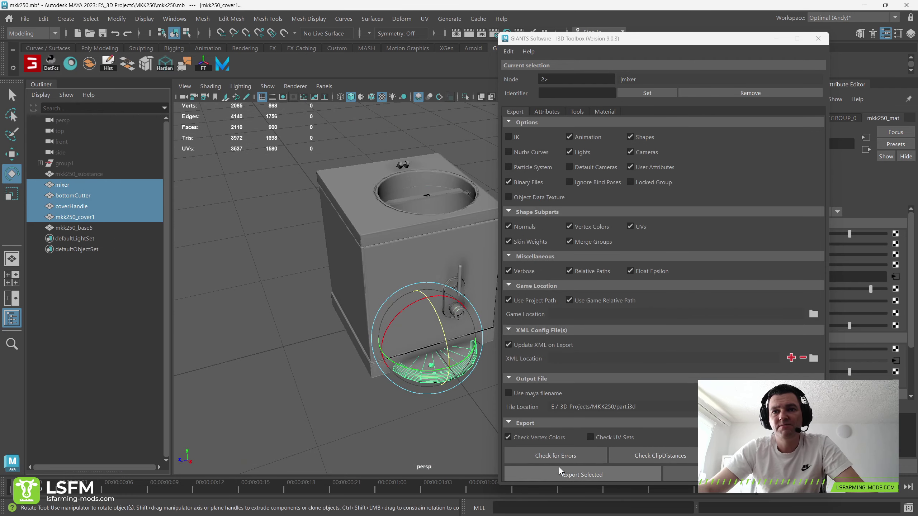
click(587, 476)
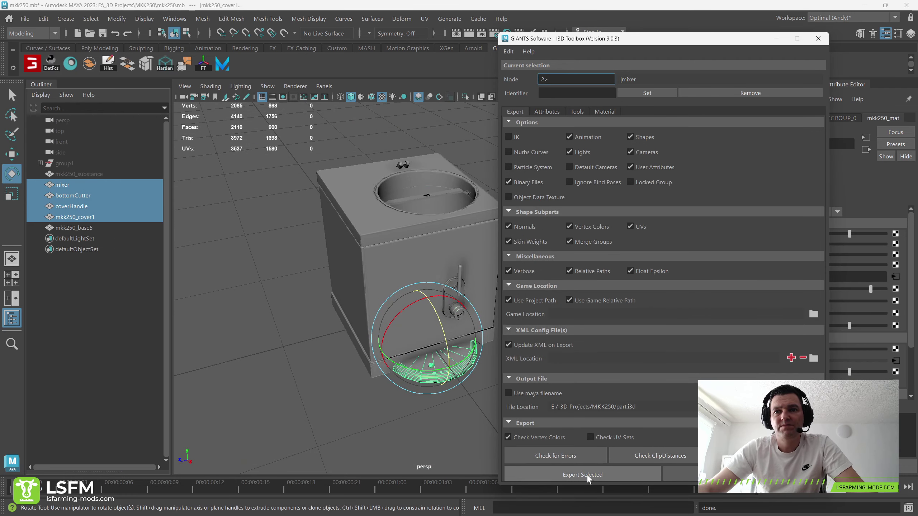
Step: Save the Maya scene and minimize Maya to the desktop
click(25, 18)
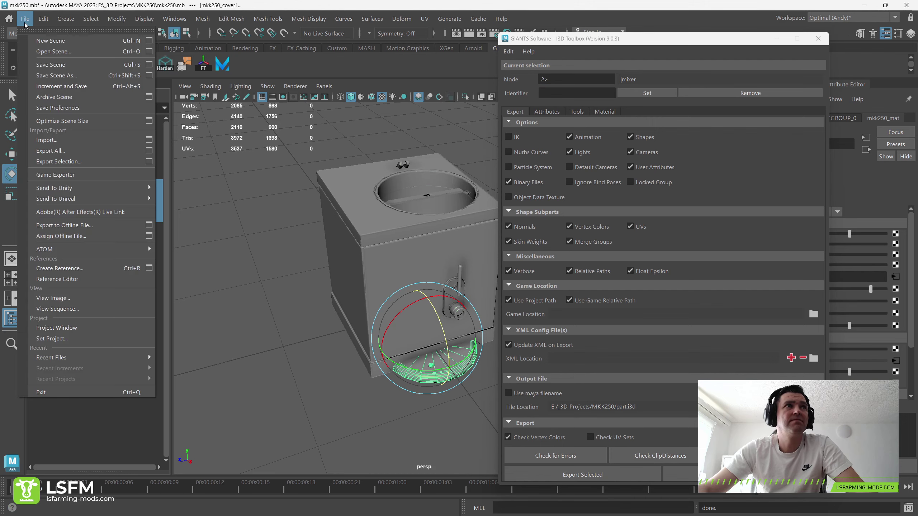
click(51, 65)
click(863, 6)
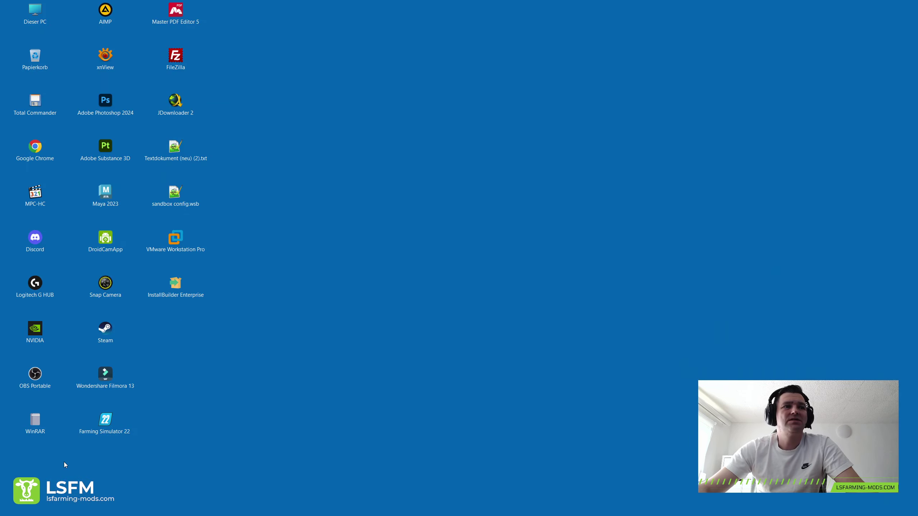
Step: Launch Total Commander and load mkk250.i3d from E:\_3D Projects\MKK250 into GIANTS Editor
double_click(38, 108)
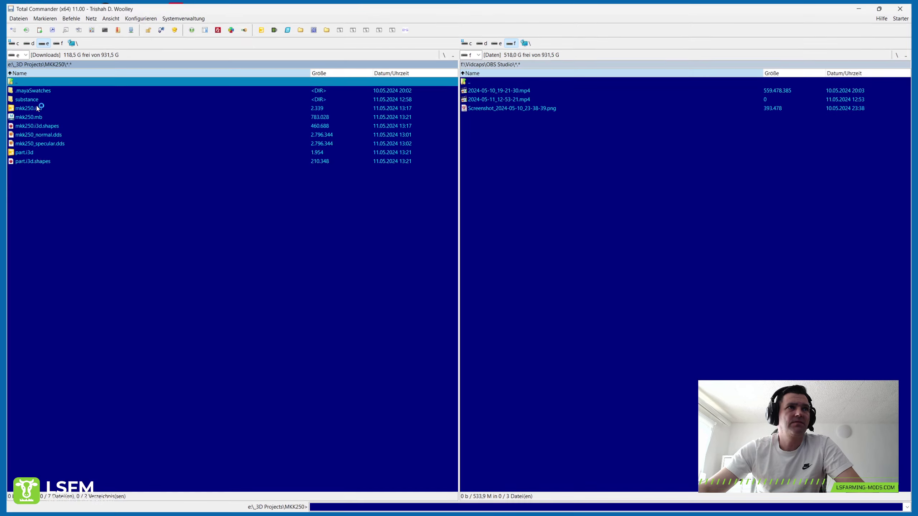
click(27, 108)
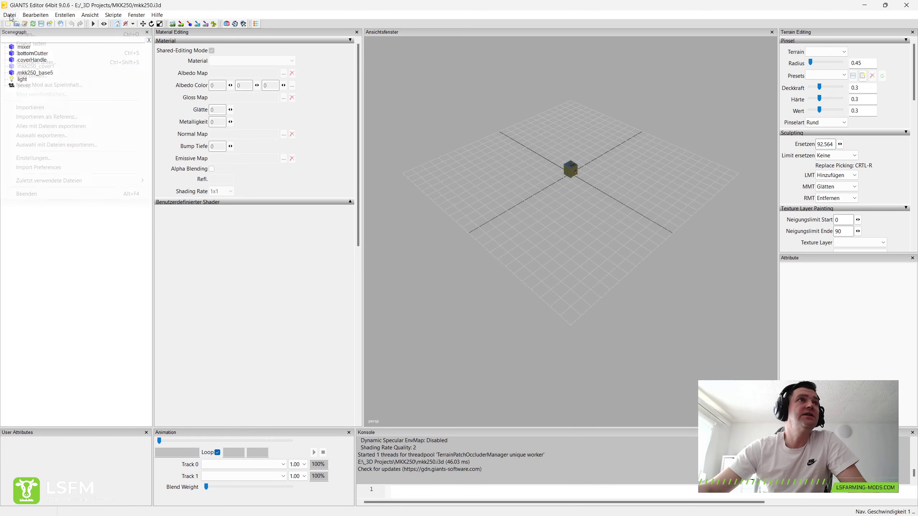
Step: Import part.i3d from Downloads (E:) > _3D Projects > MKK250 via File > Import
click(11, 15)
click(25, 108)
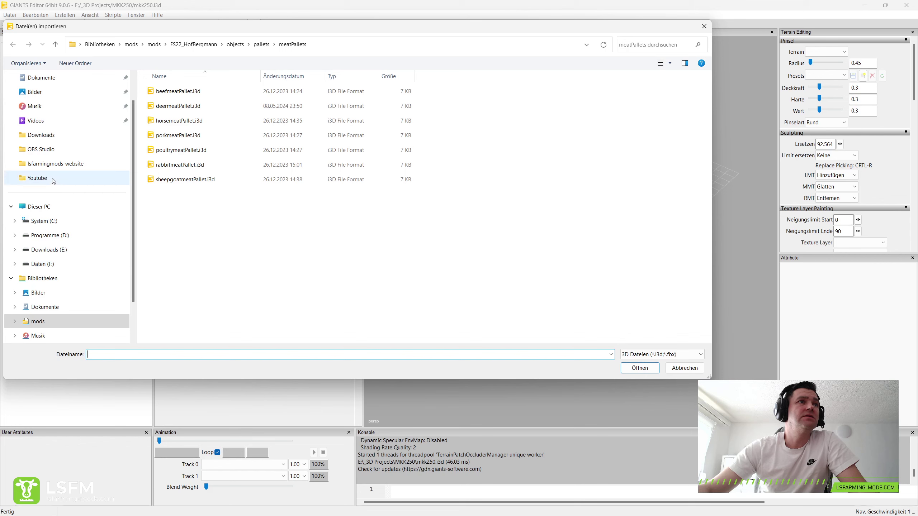
click(60, 253)
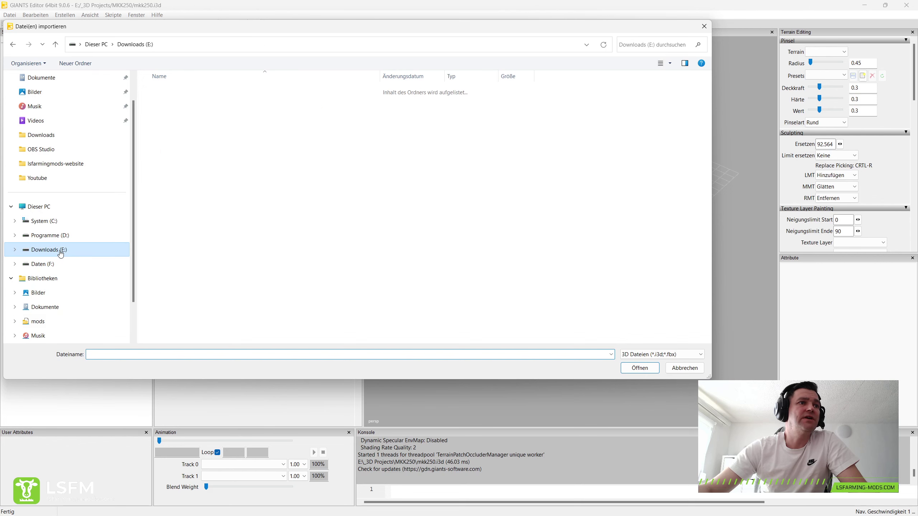
double_click(181, 91)
scroll(216, 231, down, 5)
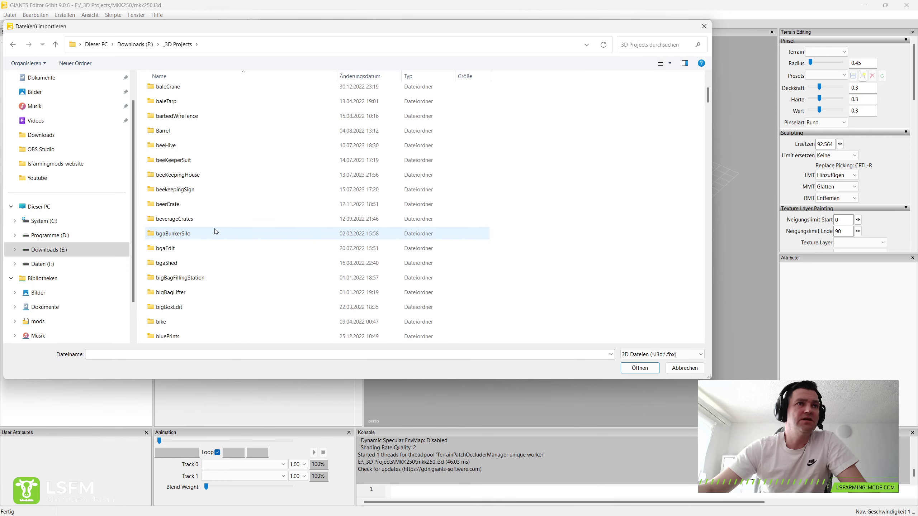
scroll(215, 231, down, 5)
scroll(216, 231, down, 5)
scroll(215, 229, down, 5)
scroll(214, 228, down, 5)
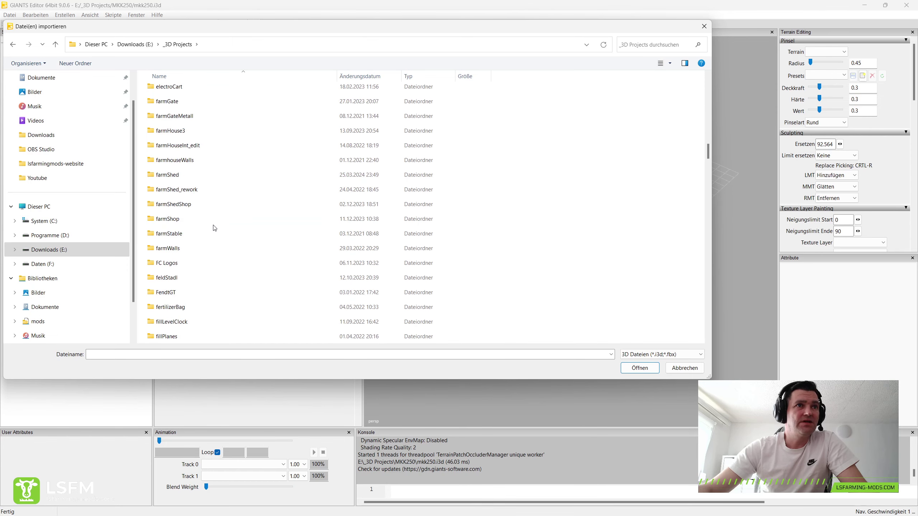
scroll(214, 228, down, 5)
scroll(213, 228, down, 5)
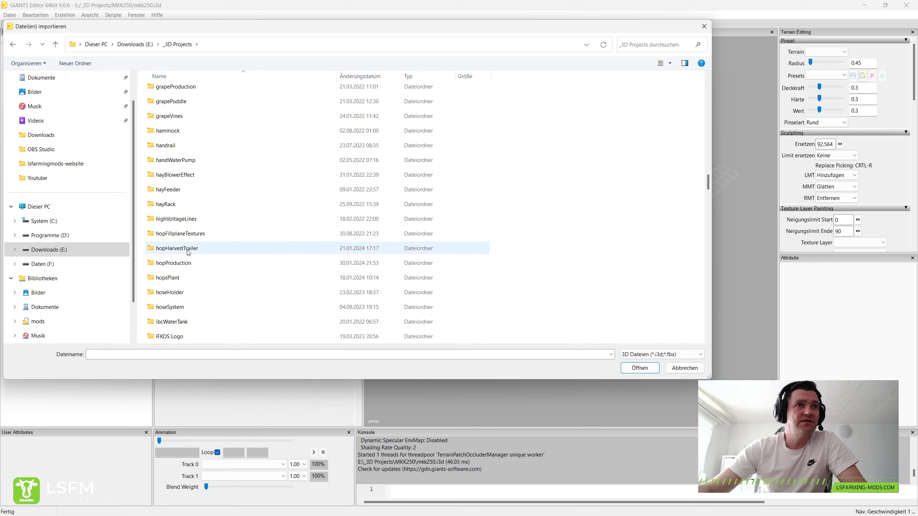
scroll(192, 253, down, 3)
scroll(170, 274, down, 2)
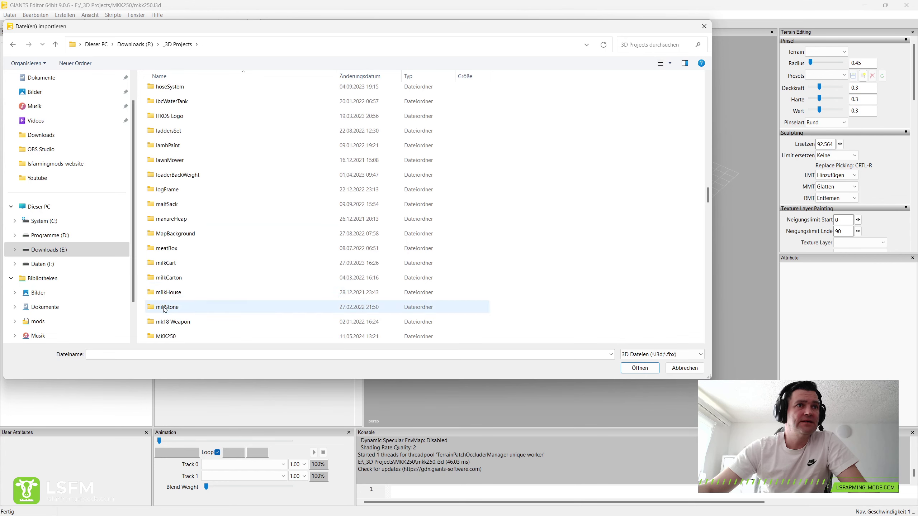
double_click(160, 335)
double_click(170, 135)
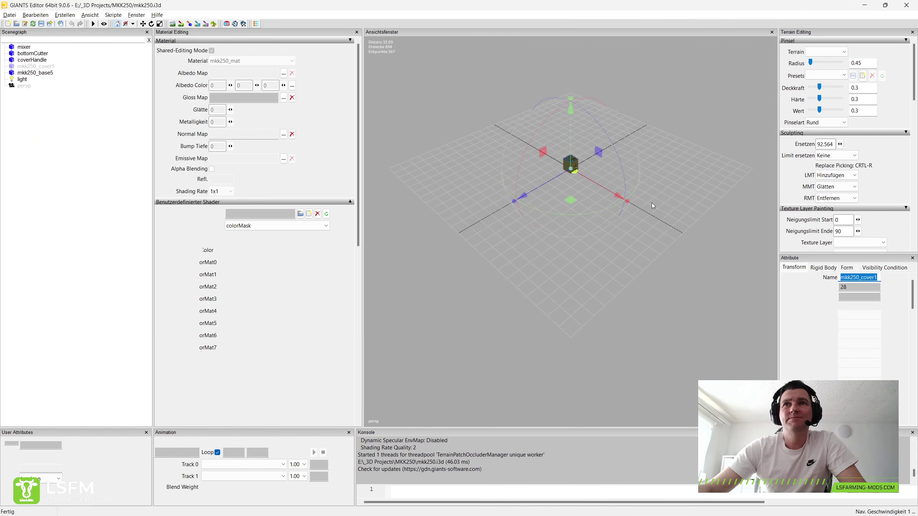
Step: Look over the imported part and select the imported mixer group
scroll(651, 203, up, 1)
scroll(605, 239, up, 2)
scroll(598, 242, up, 2)
scroll(614, 202, up, 1)
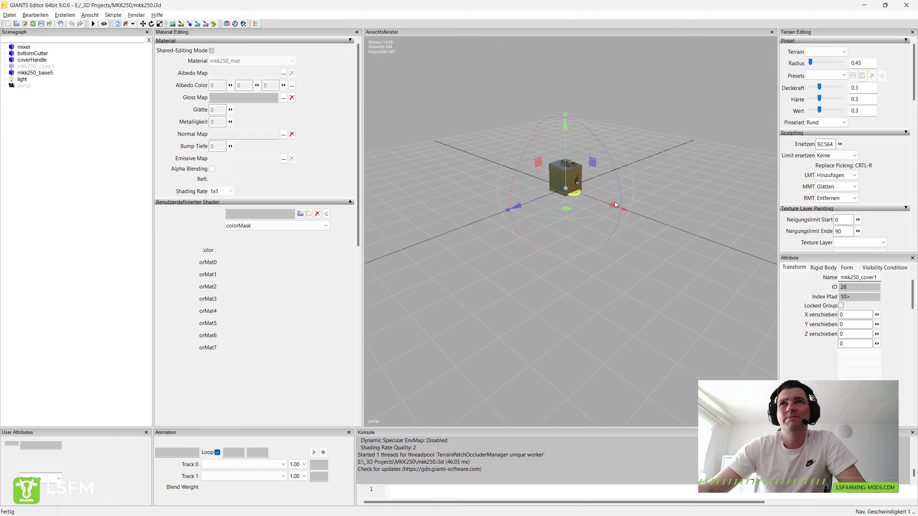
scroll(707, 178, up, 2)
scroll(707, 188, up, 3)
scroll(660, 197, up, 5)
mouse_move(660, 197)
middle_down()
mouse_move(615, 203)
mouse_move(640, 227)
middle_up()
scroll(517, 228, down, 2)
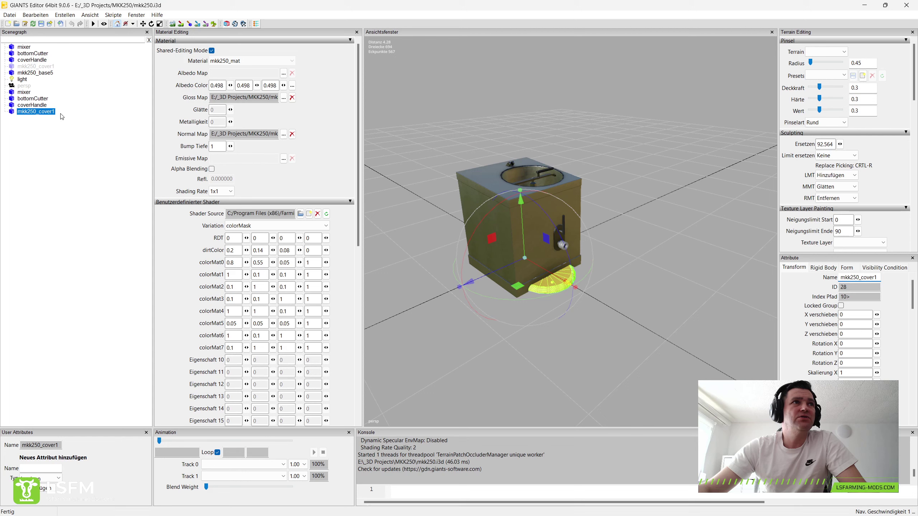
click(24, 92)
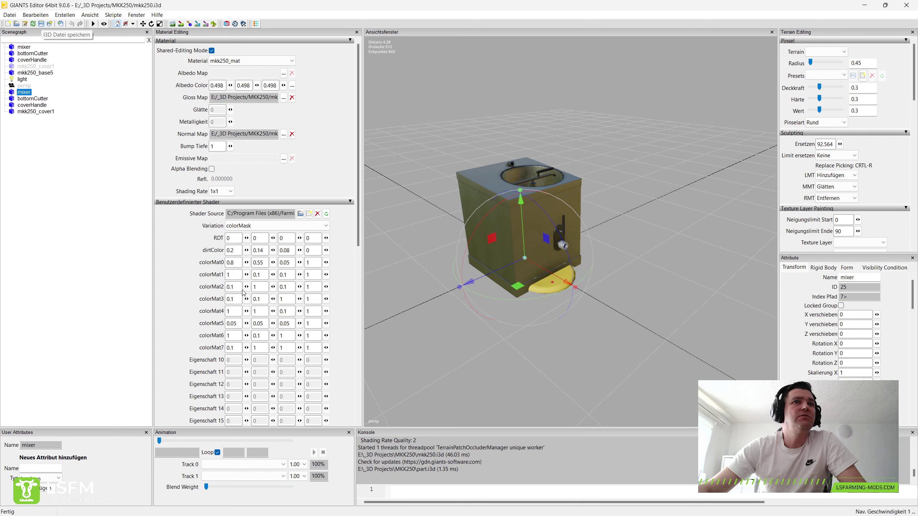
Step: Save mkk250.i3d, close GIANTS Editor, and open the file in Notepad++ with F4
click(42, 24)
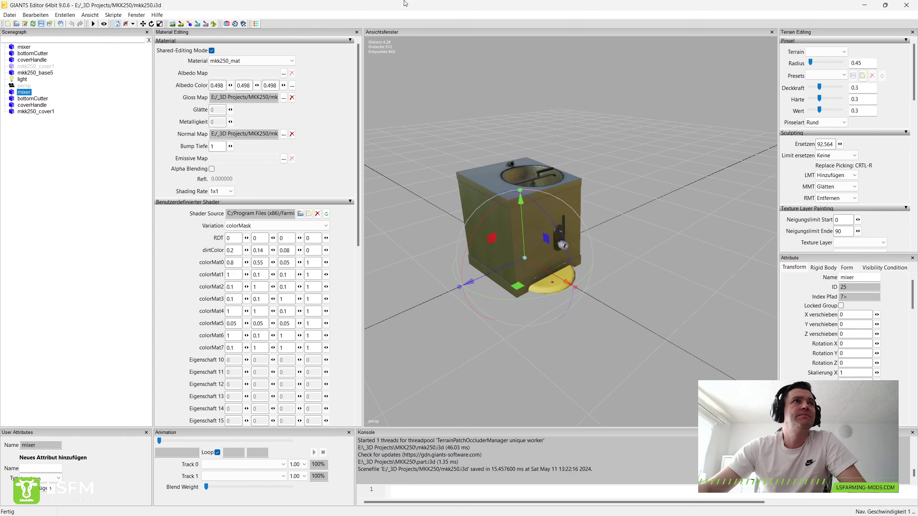
click(915, 6)
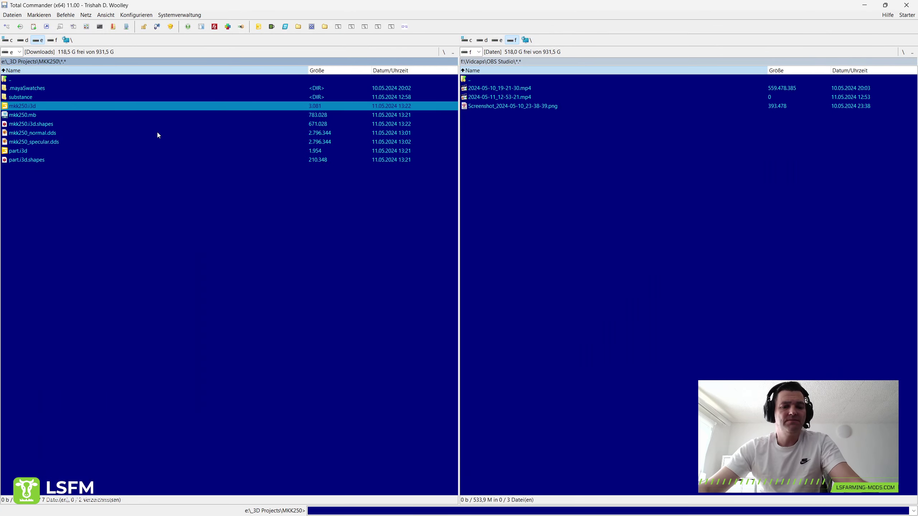
key(F4)
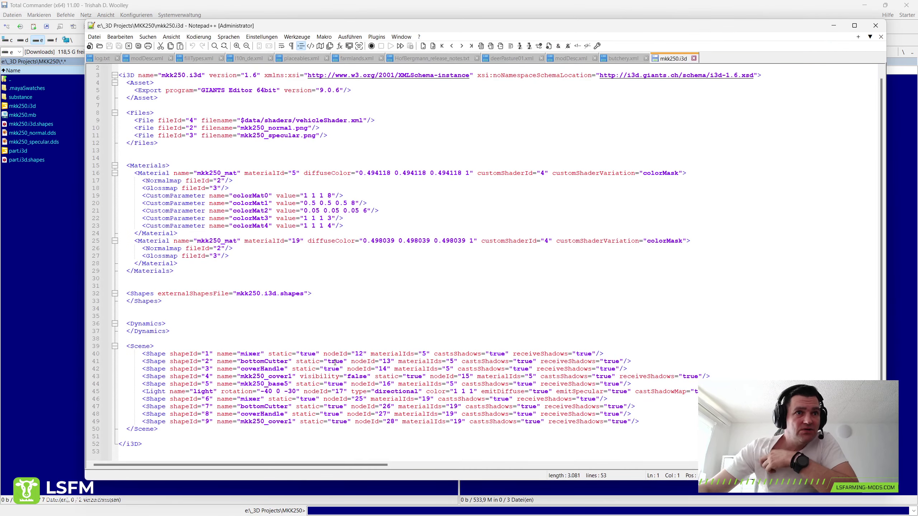
Step: Change the shapeIds of mixer, bottomCutter, coverHandle and mkk250_cover1 from 1–4 to 6–9
click(207, 353)
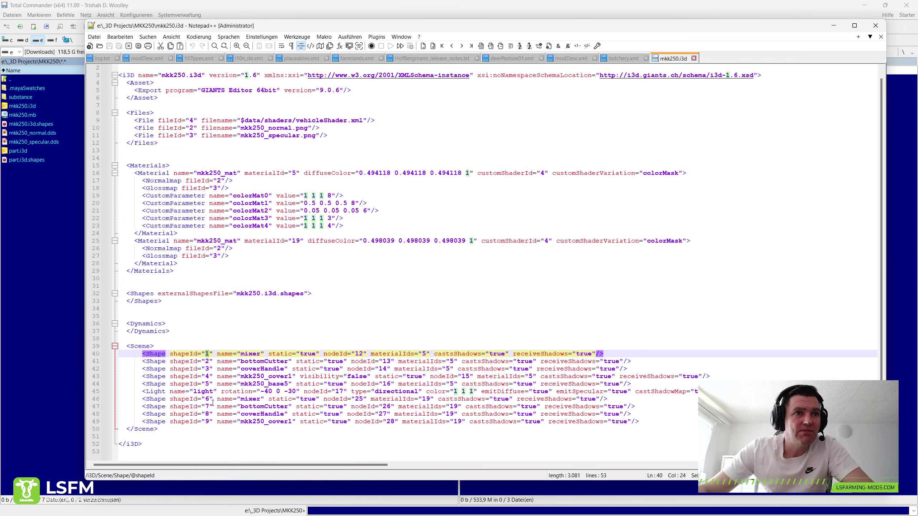
text(6)
click(207, 361)
text(7)
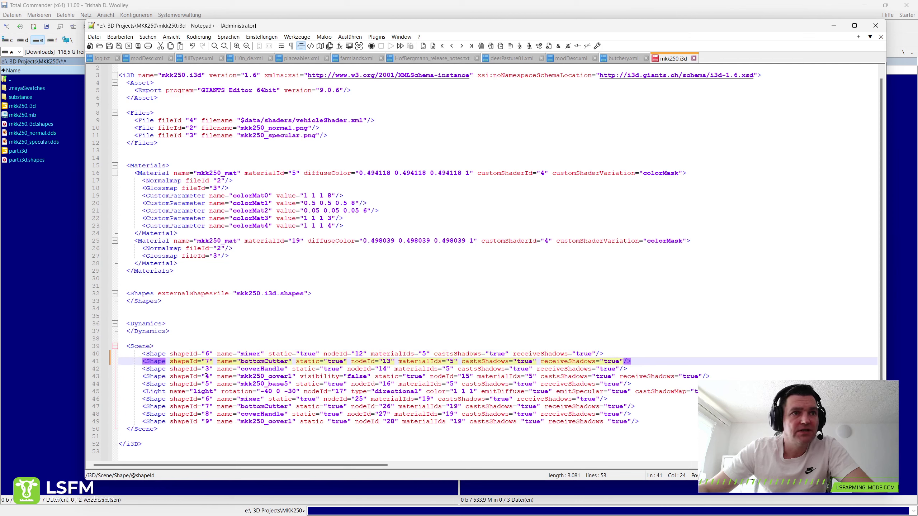
click(207, 369)
text(8)
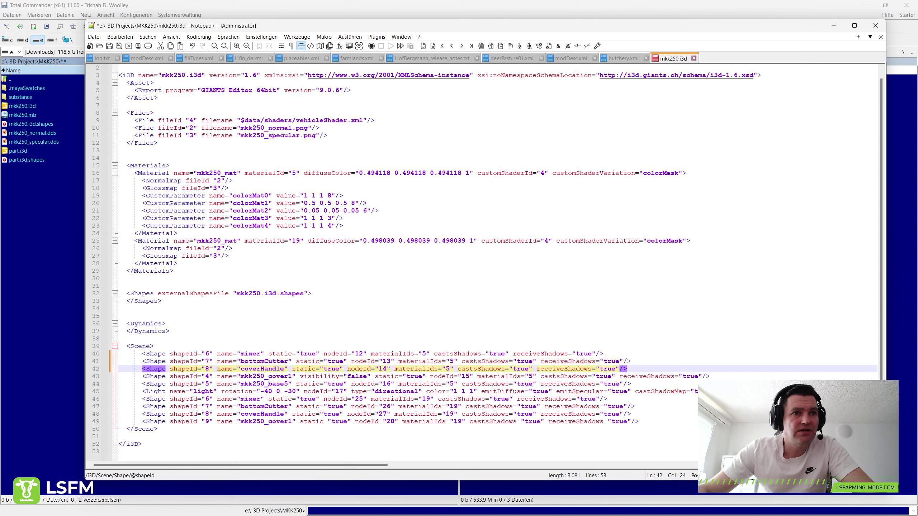
click(207, 376)
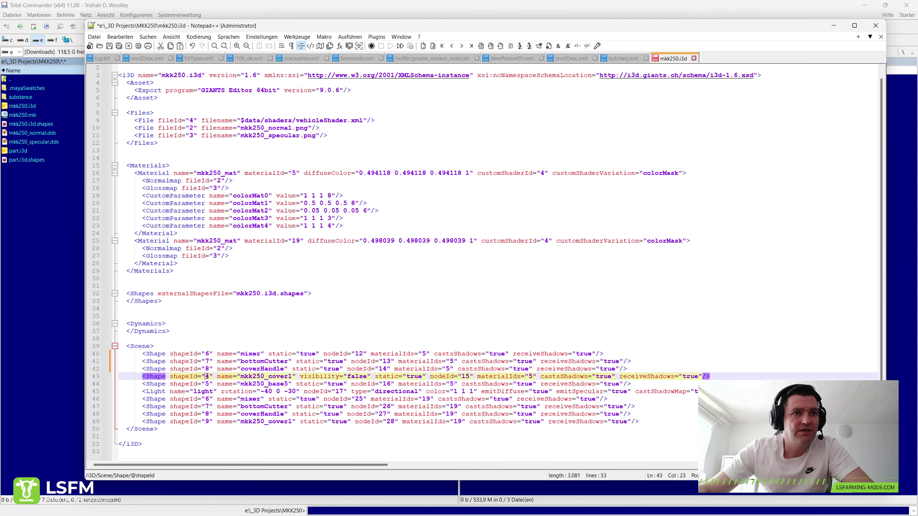
text(9)
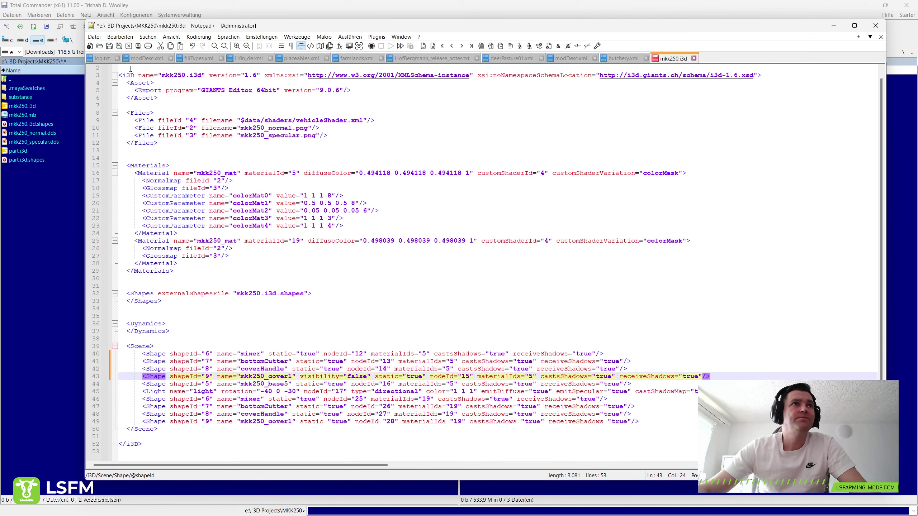
Step: Save mkk250.i3d, close its tab, and minimize Notepad++
click(110, 48)
middle_click(673, 57)
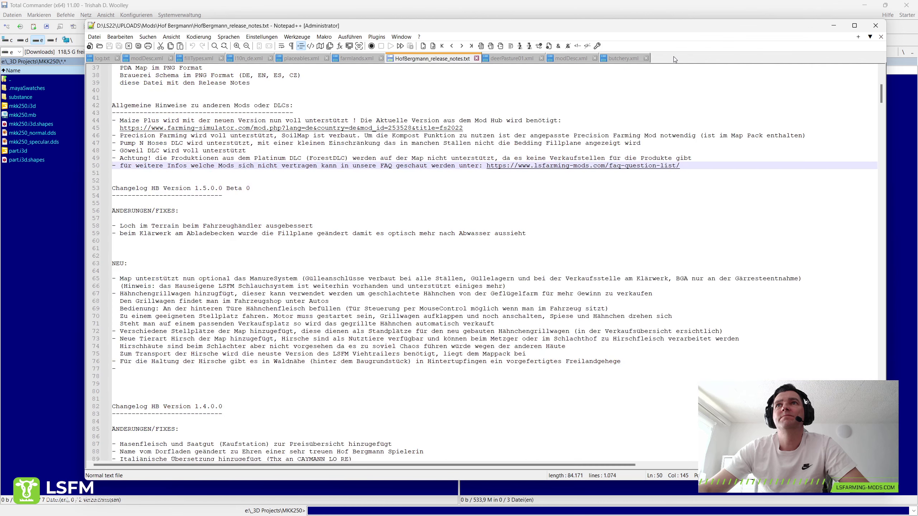
click(562, 13)
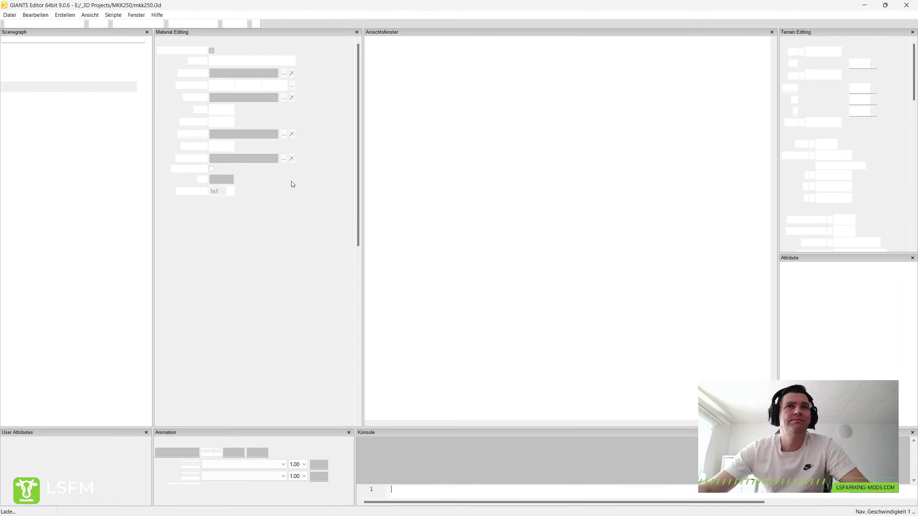
Step: Delete the duplicate mixer group with all its children
scroll(610, 210, up, 1)
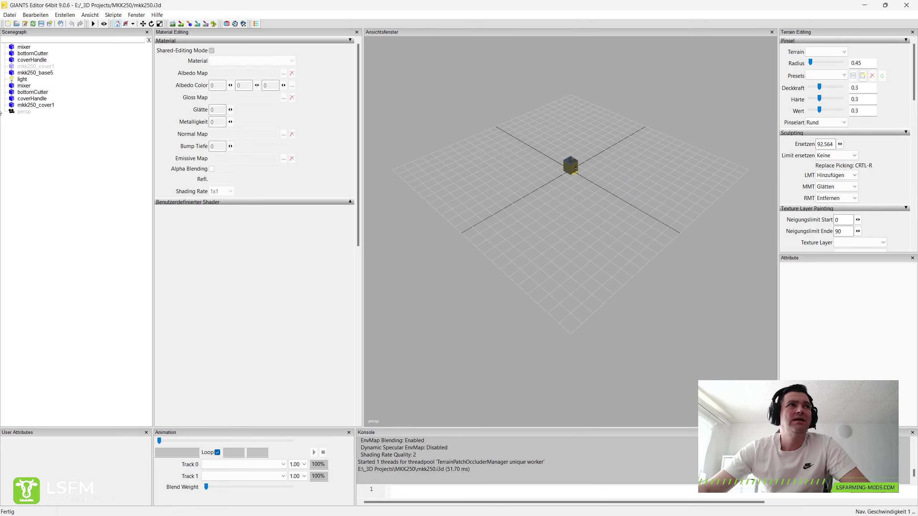
click(28, 87)
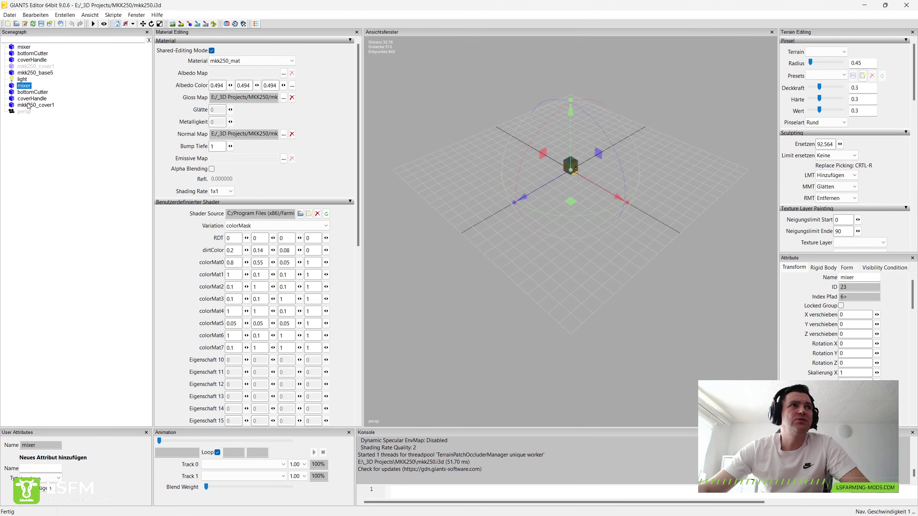
shift+click(29, 104)
key(Delete)
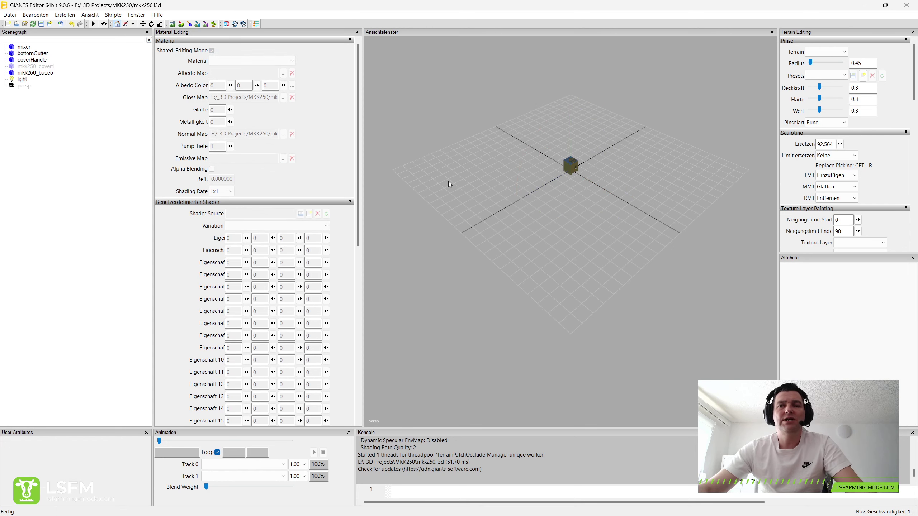
Step: Orbit to a top-down mixer view and inspect mkk250_base5 and mkk250_cover1
scroll(607, 161, up, 1)
scroll(610, 181, up, 2)
scroll(614, 202, up, 2)
scroll(619, 226, up, 2)
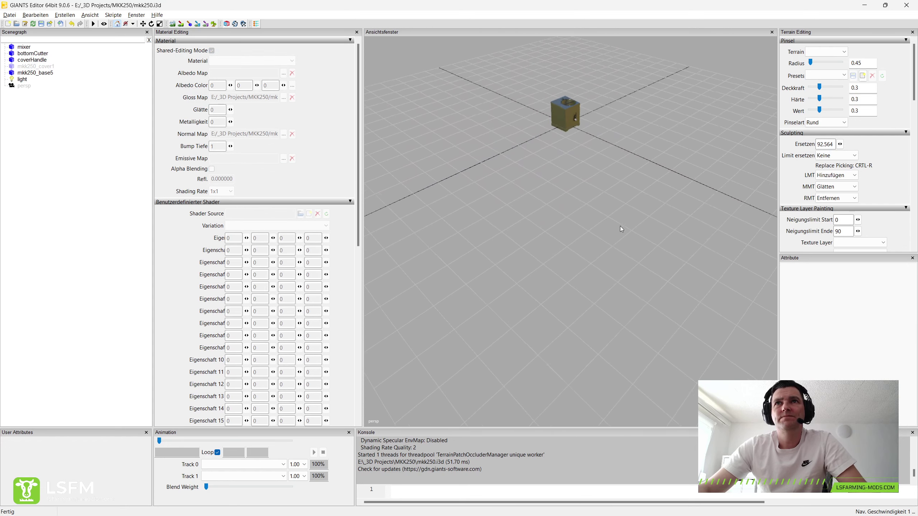
middle_drag(621, 229, 754, 182)
mouse_move(765, 175)
alt+mouse_down()
mouse_move(537, 248)
mouse_move(507, 296)
mouse_move(471, 303)
mouse_move(477, 311)
mouse_move(522, 279)
alt+mouse_up()
click(524, 268)
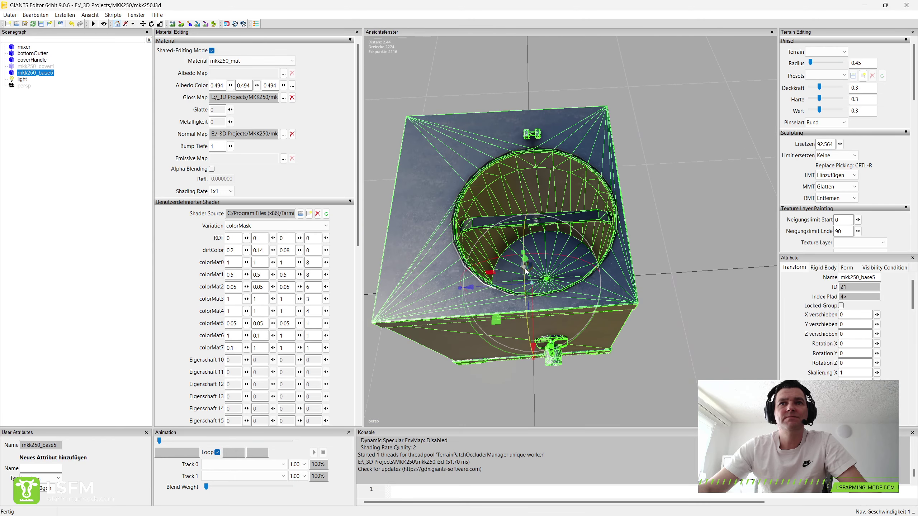
click(33, 67)
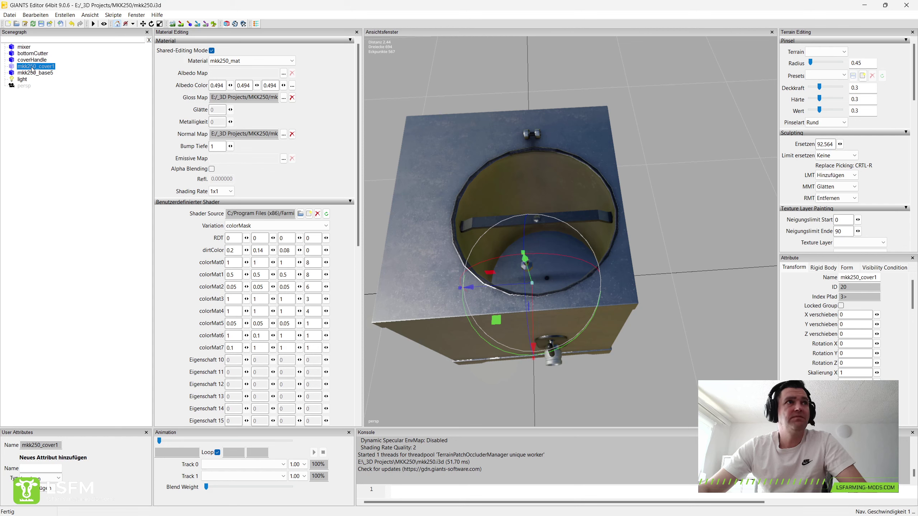
click(33, 68)
click(34, 67)
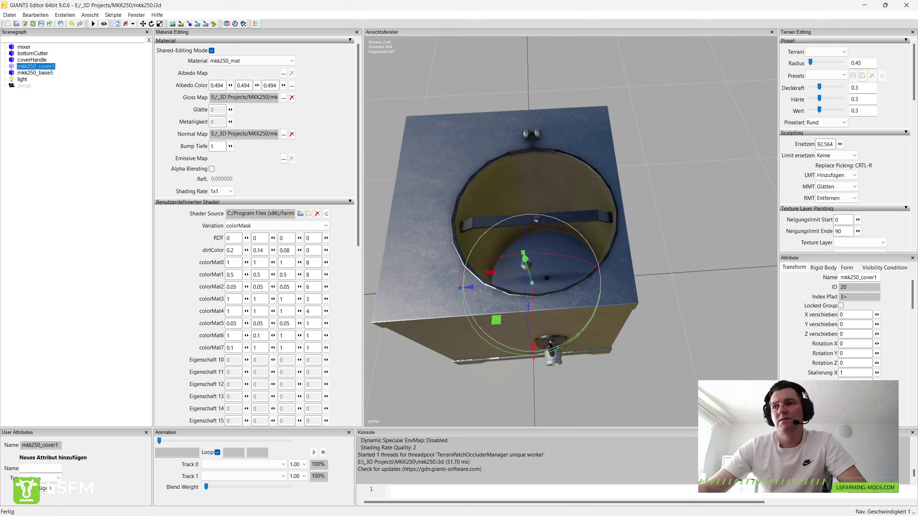
click(121, 184)
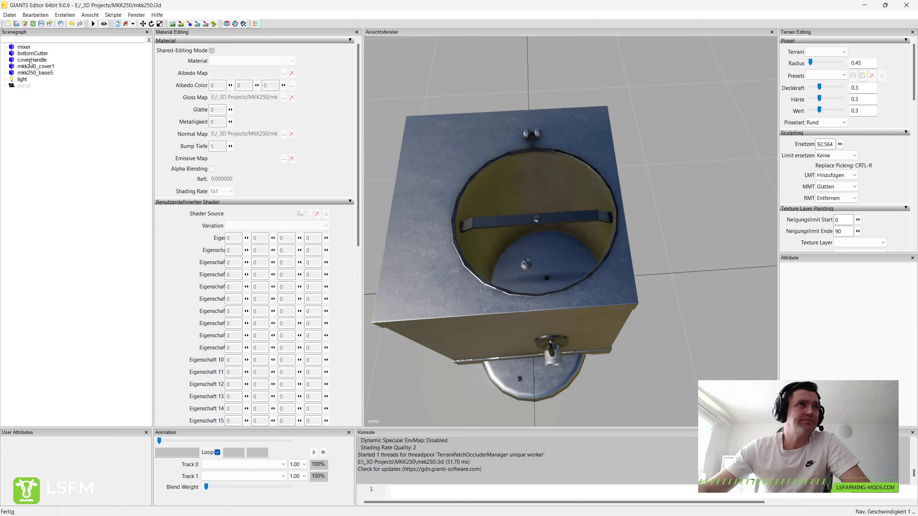
Step: Move mkk250_base5 up the Scenegraph to sit just below mixer
click(31, 73)
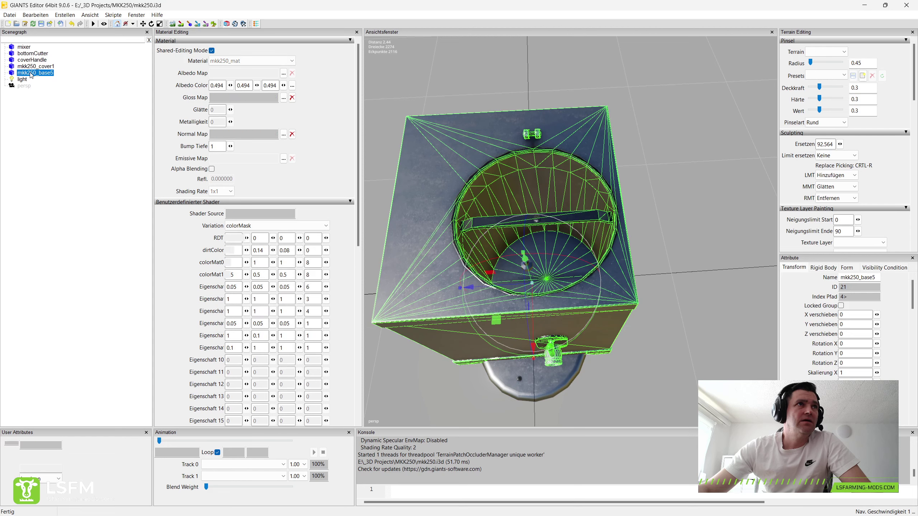
right_click(32, 74)
click(55, 100)
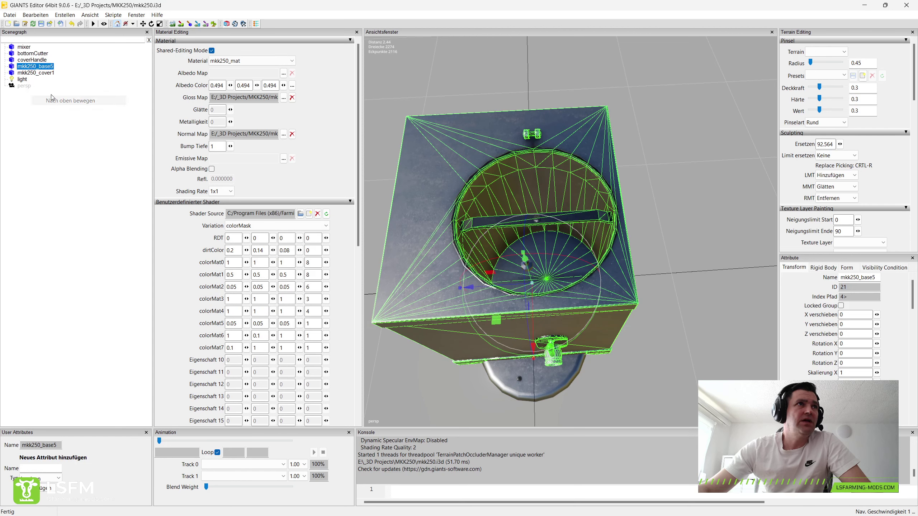
right_click(31, 67)
click(47, 96)
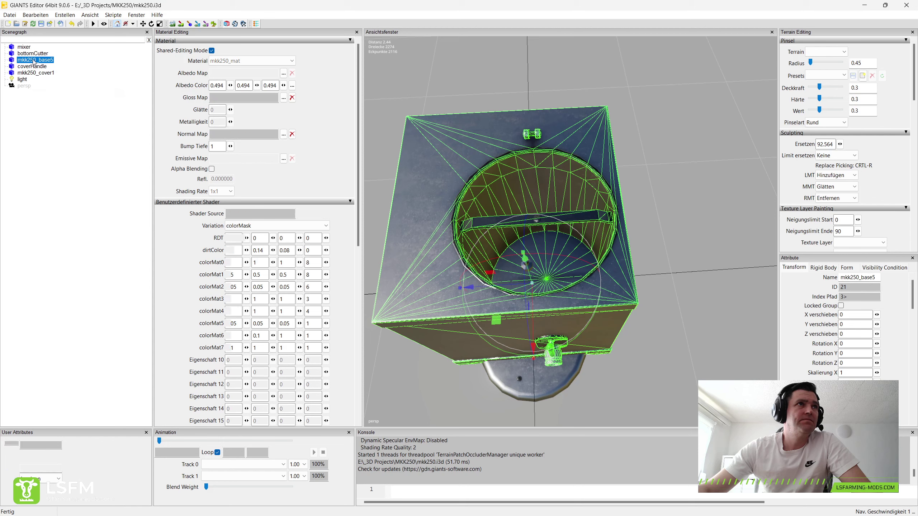
right_click(35, 60)
click(49, 88)
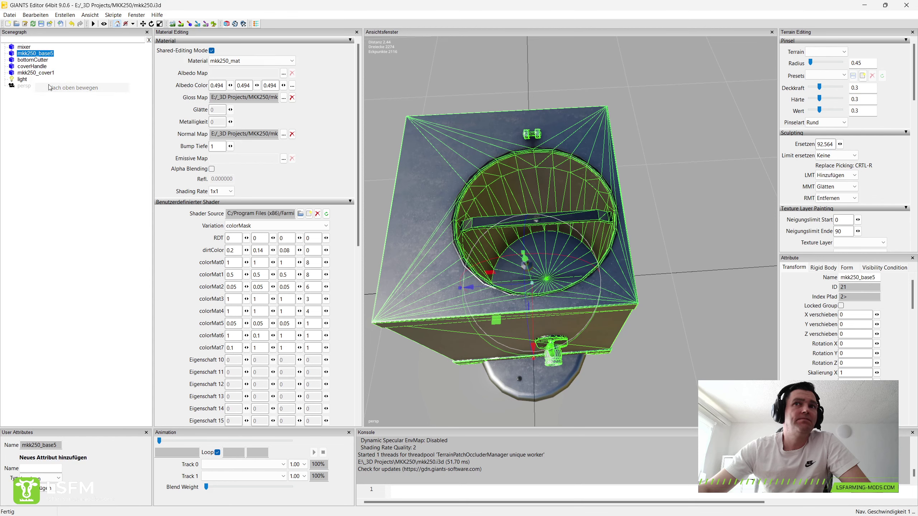
Step: Reparent mixer, bottomCutter, coverHandle and mkk250_cover1 onto mkk250_base5
click(24, 47)
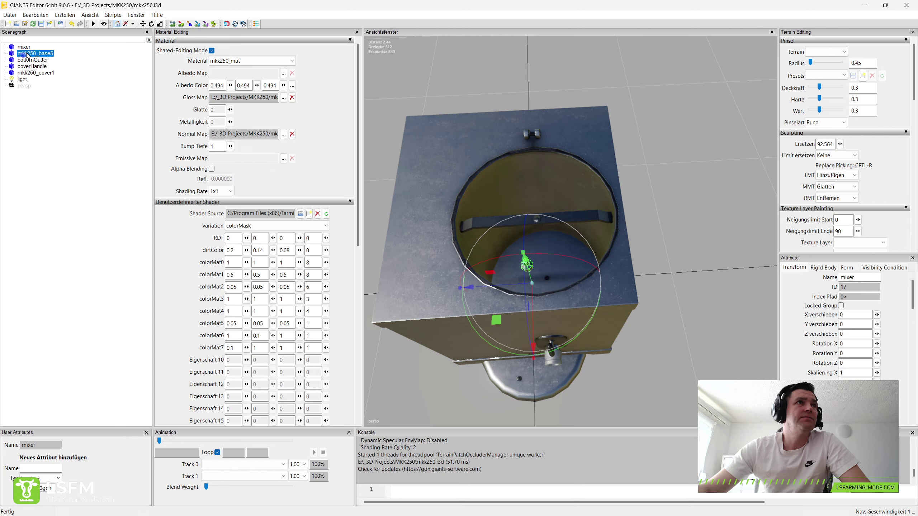
drag(27, 55, 32, 50)
click(28, 55)
click(29, 54)
click(28, 54)
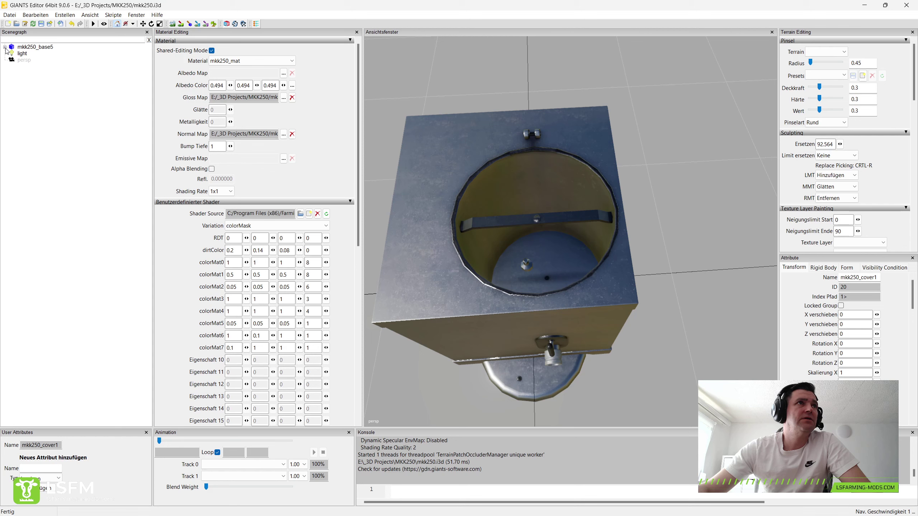
click(5, 47)
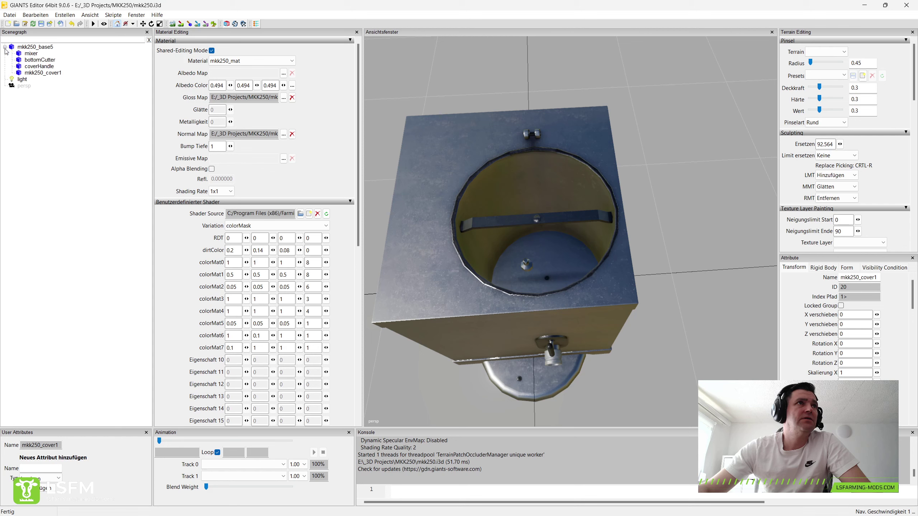
click(32, 53)
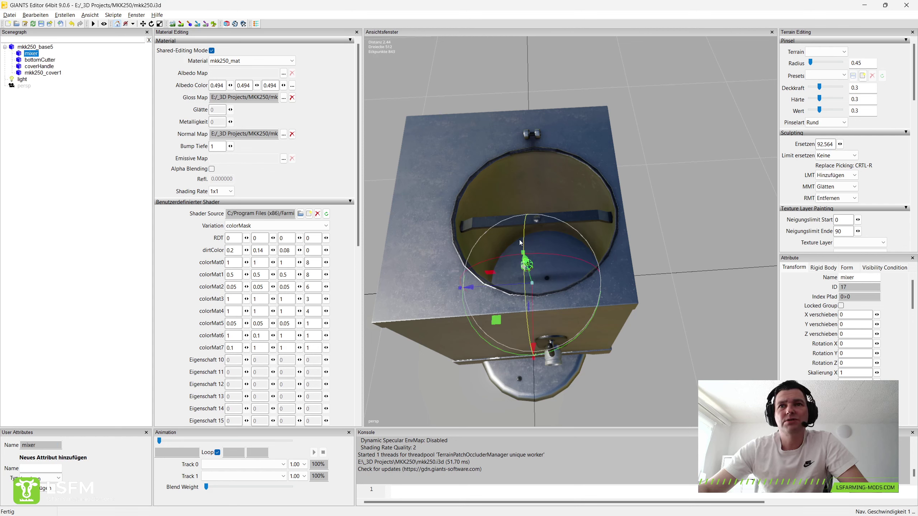
Step: Raise the mixer inside the box and slide it sideways along X
middle_drag(520, 243, 426, 221)
scroll(496, 228, up, 5)
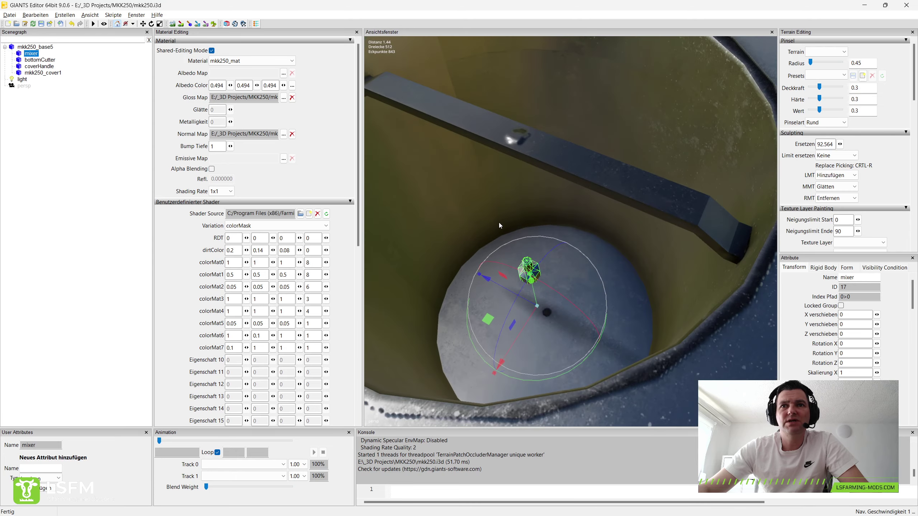
mouse_move(530, 286)
mouse_down()
mouse_move(511, 159)
mouse_move(516, 169)
mouse_up()
mouse_move(506, 234)
mouse_down()
mouse_move(493, 258)
mouse_move(525, 254)
mouse_up()
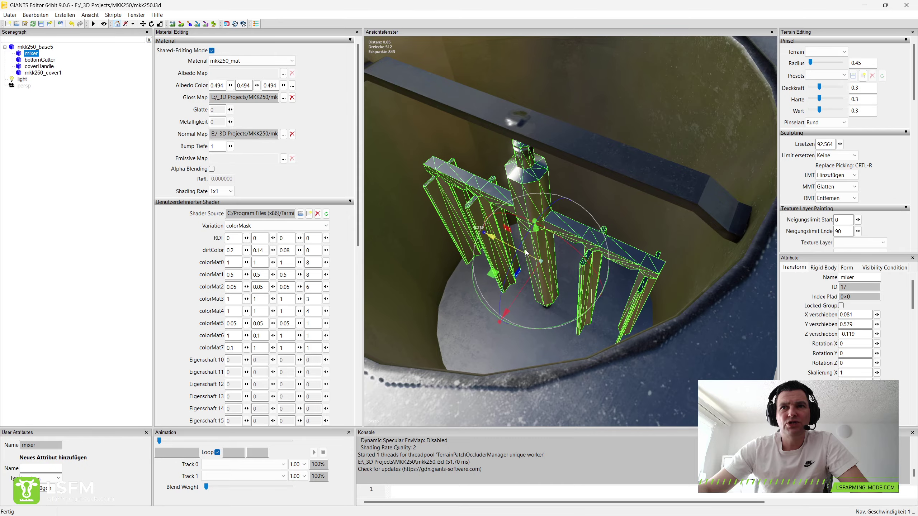
scroll(533, 257, up, 3)
scroll(484, 244, up, 3)
mouse_move(485, 244)
middle_down()
mouse_move(484, 220)
mouse_move(517, 226)
mouse_move(551, 180)
middle_up()
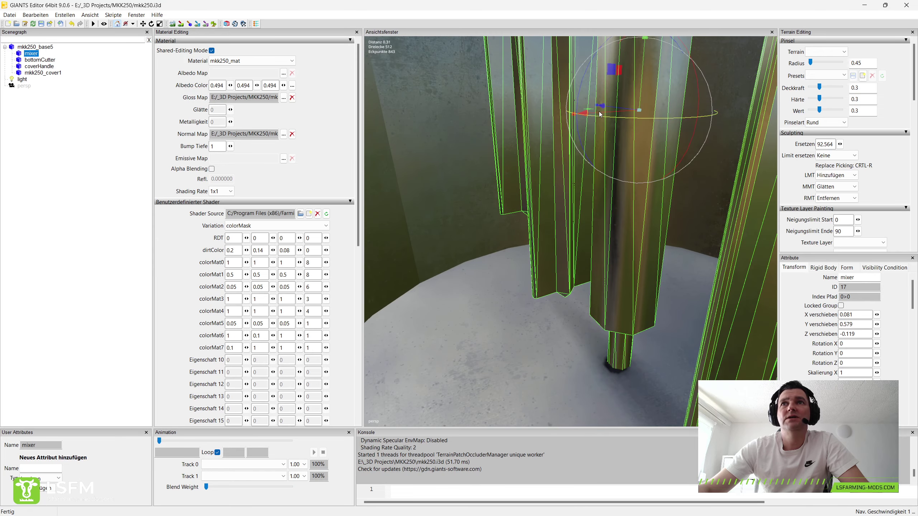
Step: Fine-tune the mixer toward X 0.086, Y 0.642, raising it slightly inside the bin
drag(600, 115, 594, 116)
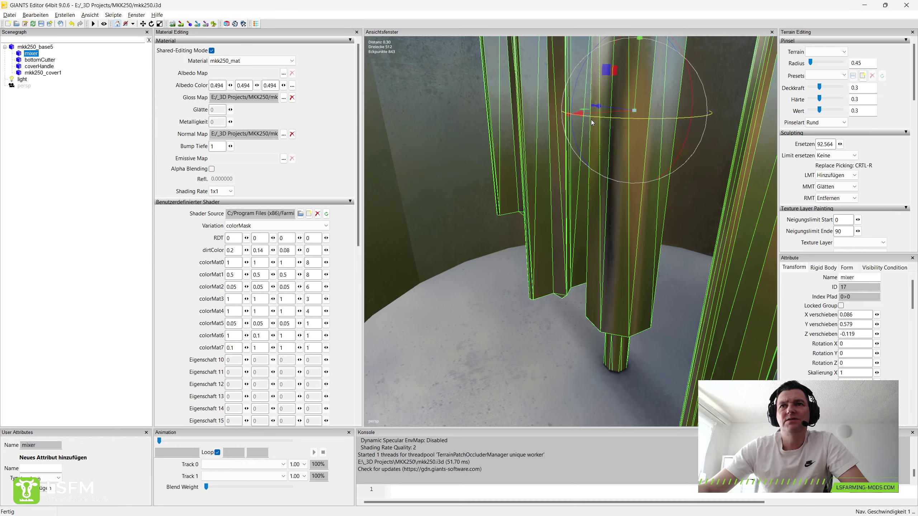
middle_drag(591, 119, 591, 158)
scroll(523, 185, down, 5)
mouse_move(524, 184)
middle_down()
mouse_move(637, 216)
mouse_move(616, 245)
mouse_move(631, 252)
middle_up()
scroll(636, 217, up, 3)
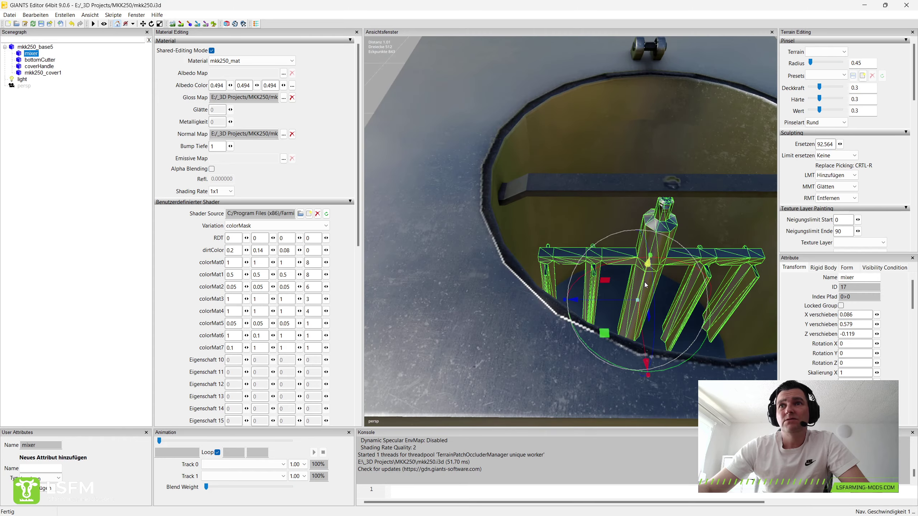
drag(645, 285, 648, 267)
middle_drag(648, 267, 633, 266)
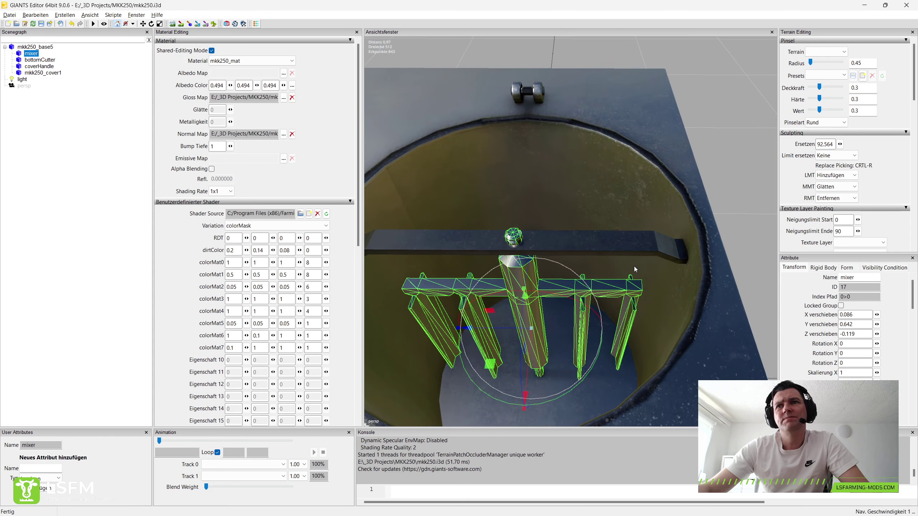
scroll(633, 266, down, 3)
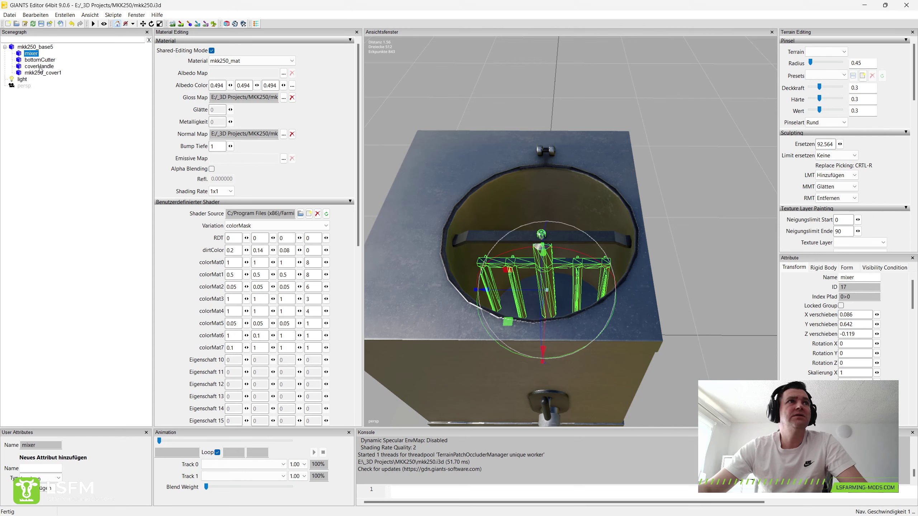
Step: Bring bottomCutter to the mixer's position and lower it toward the bin floor
click(40, 60)
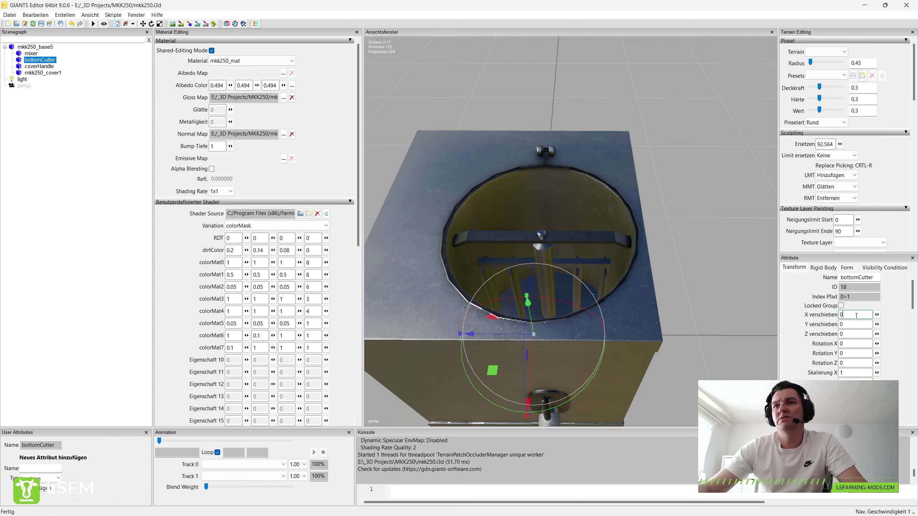
key(ctrl+z)
scroll(590, 335, up, 3)
scroll(590, 316, up, 2)
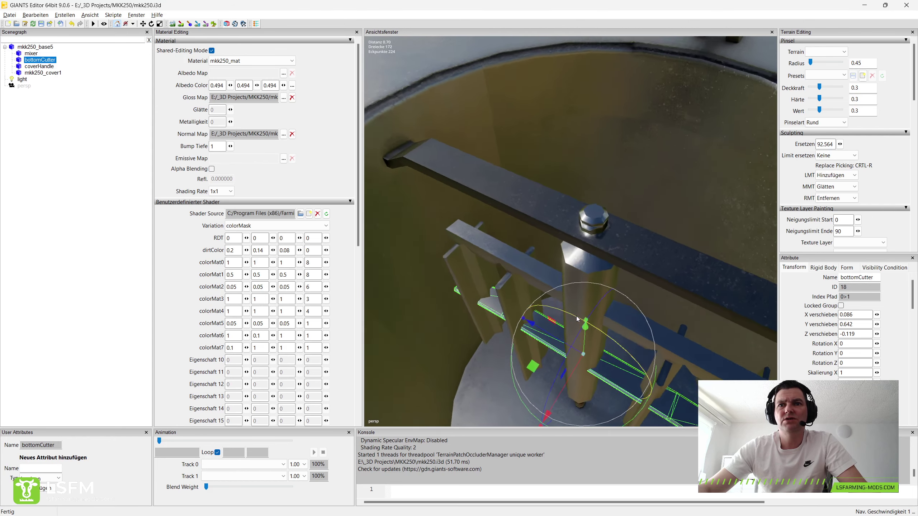
scroll(589, 263, up, 2)
drag(598, 245, 596, 352)
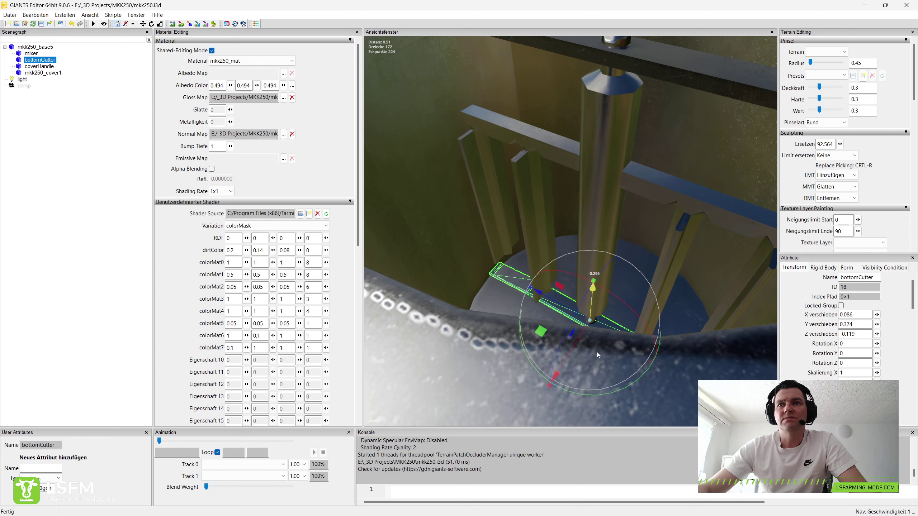
middle_drag(593, 321, 635, 307)
scroll(659, 302, up, 2)
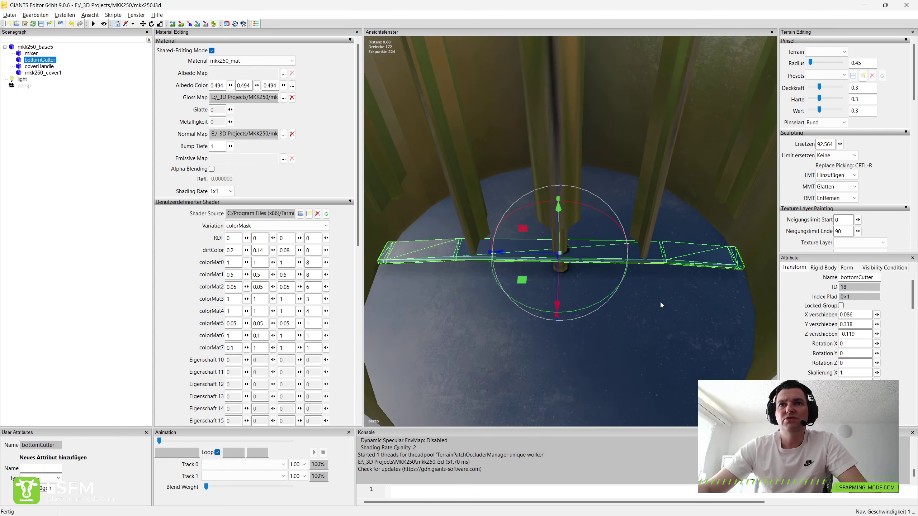
scroll(645, 303, up, 2)
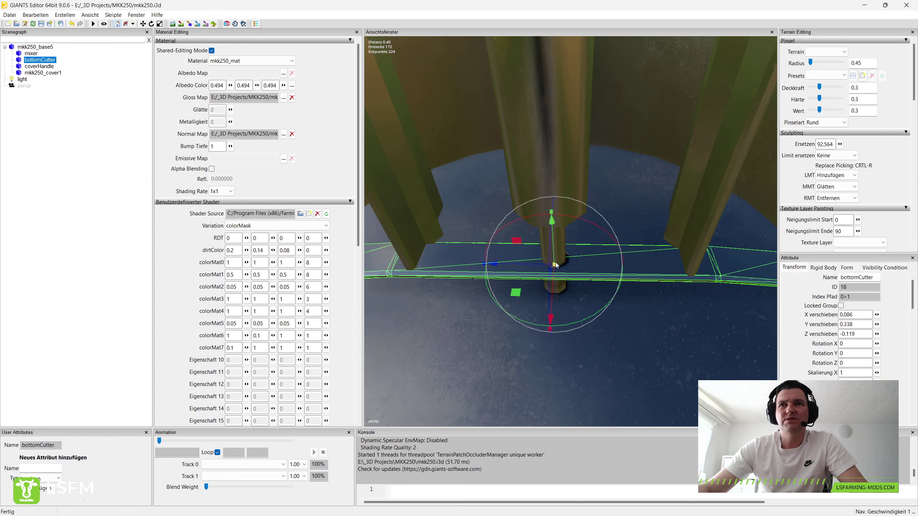
scroll(555, 262, down, 2)
scroll(562, 265, down, 2)
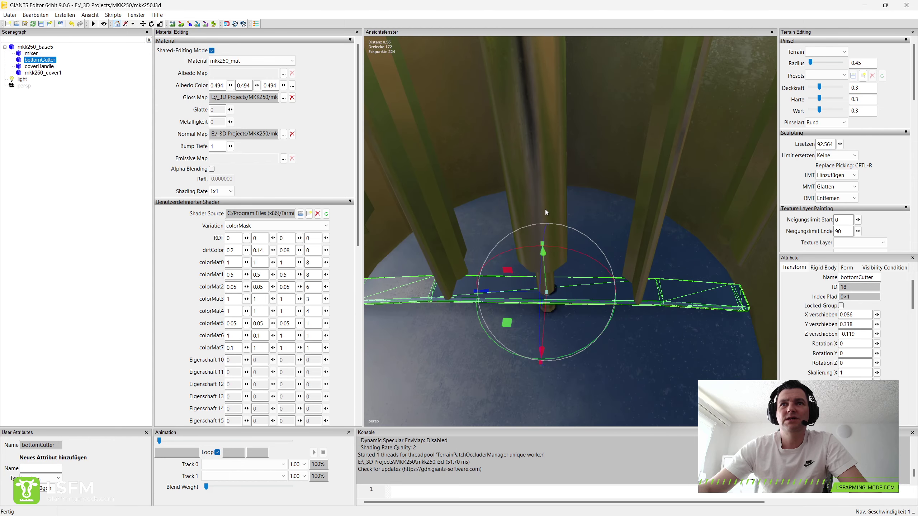
Step: Reselect the mixer and nudge it slightly along Z toward -0.12
click(554, 301)
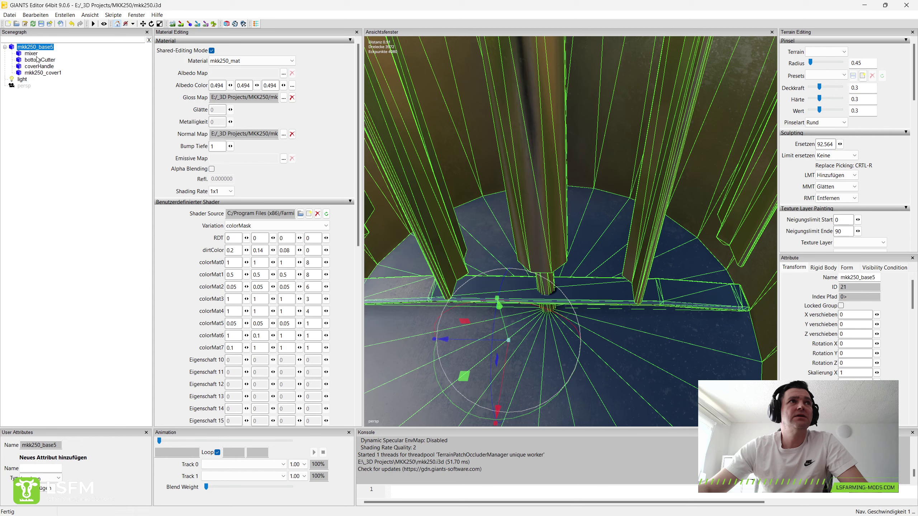
click(495, 114)
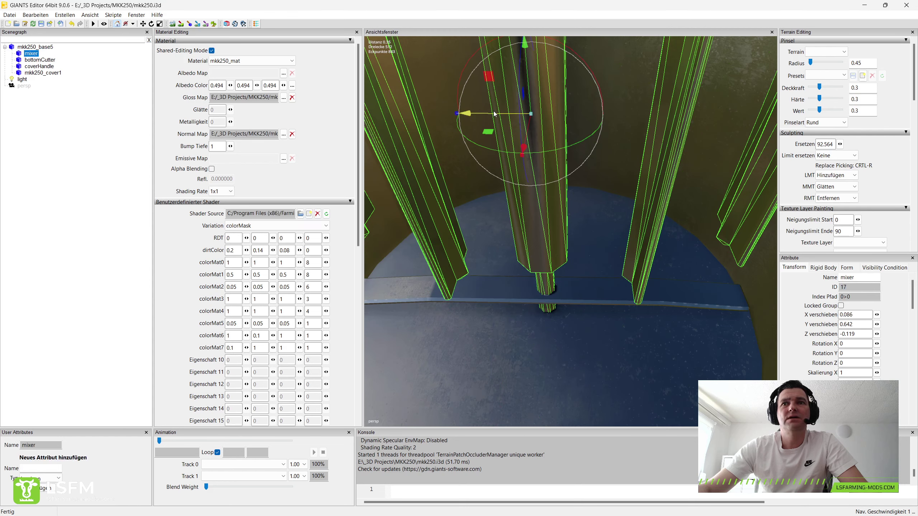
drag(495, 114, 496, 114)
scroll(842, 326, down, 1)
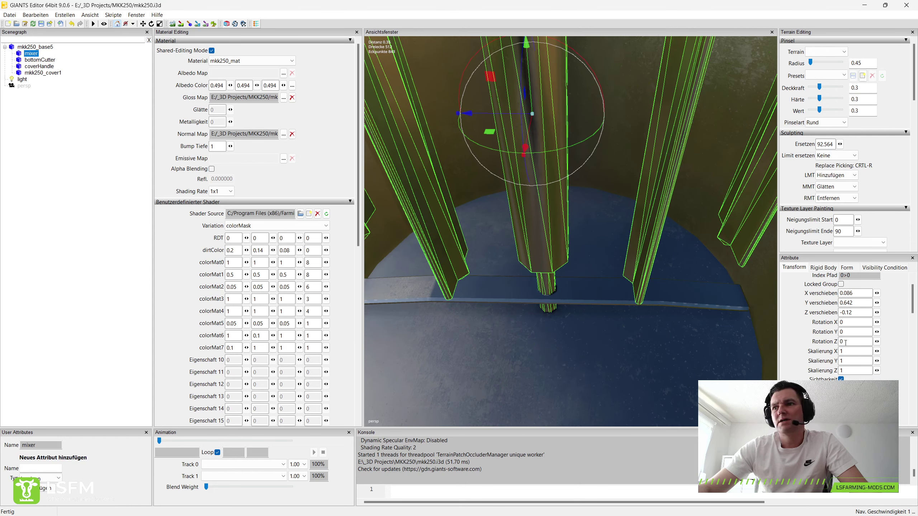
scroll(845, 345, down, 2)
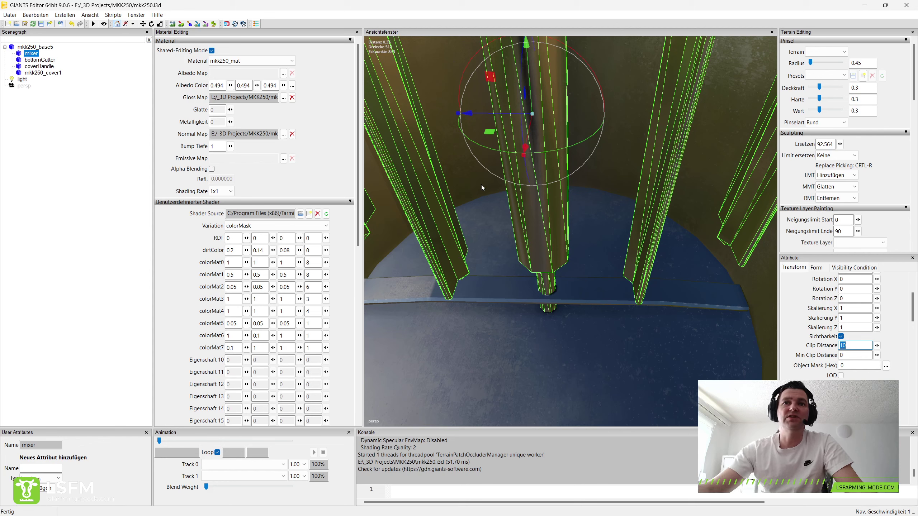
Step: Apply a Clip Distance of 10 to the mixer and to bottomCutter
key(Return)
click(483, 298)
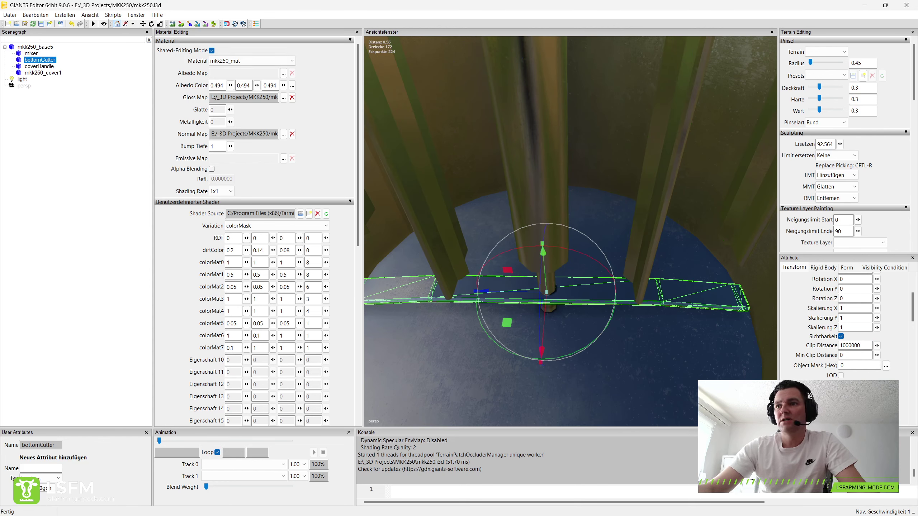
key(BackSpace)
text(10)
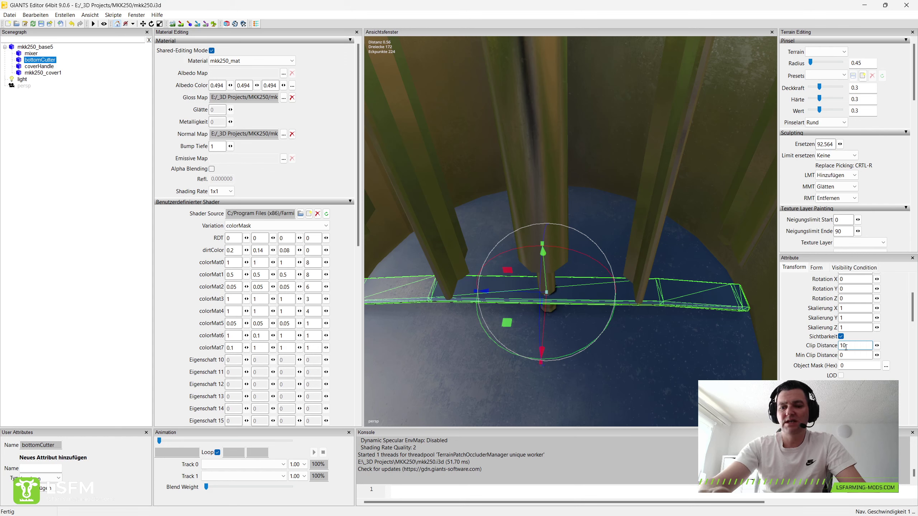
click(52, 61)
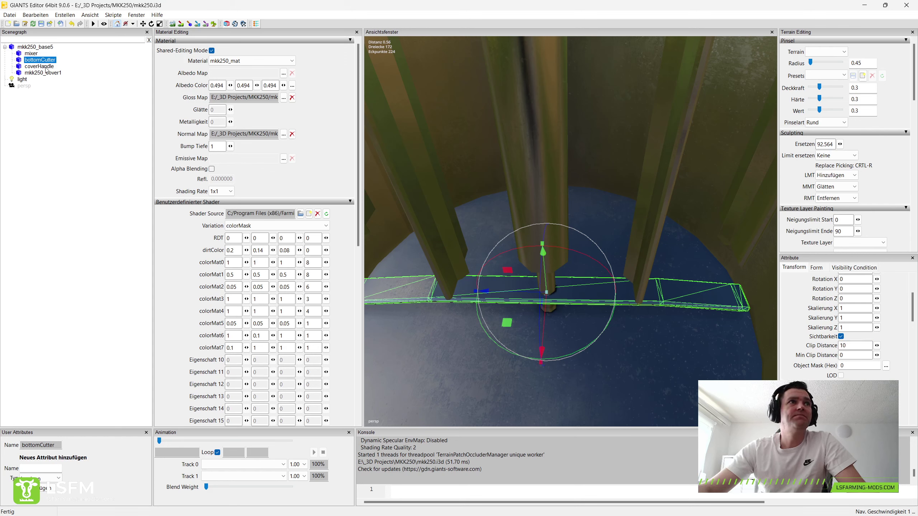
Step: Rename mkk250_cover1 to mkk250_cover in the Scenegraph
click(46, 67)
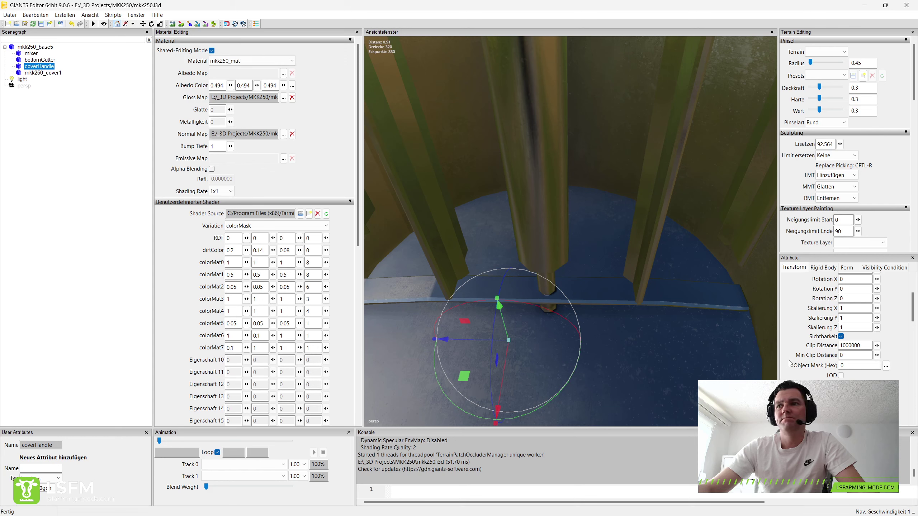
click(56, 73)
click(59, 73)
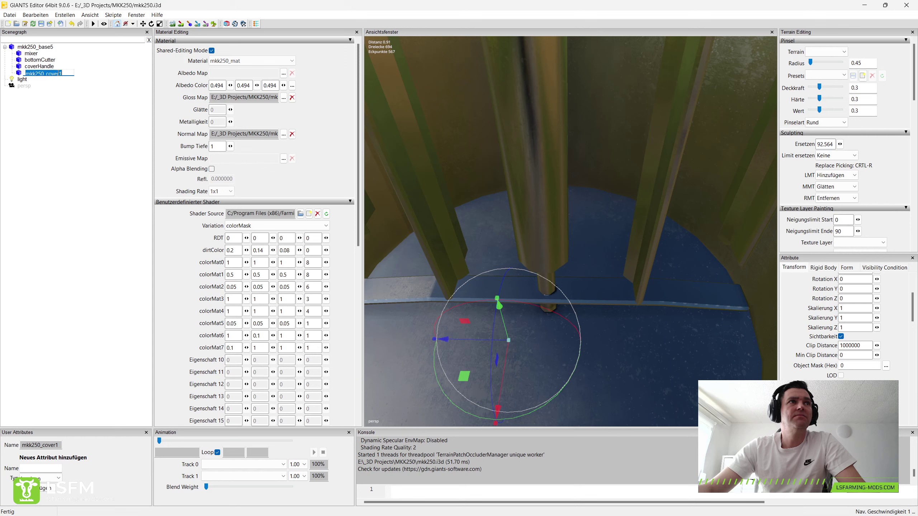
key(BackSpace)
key(Return)
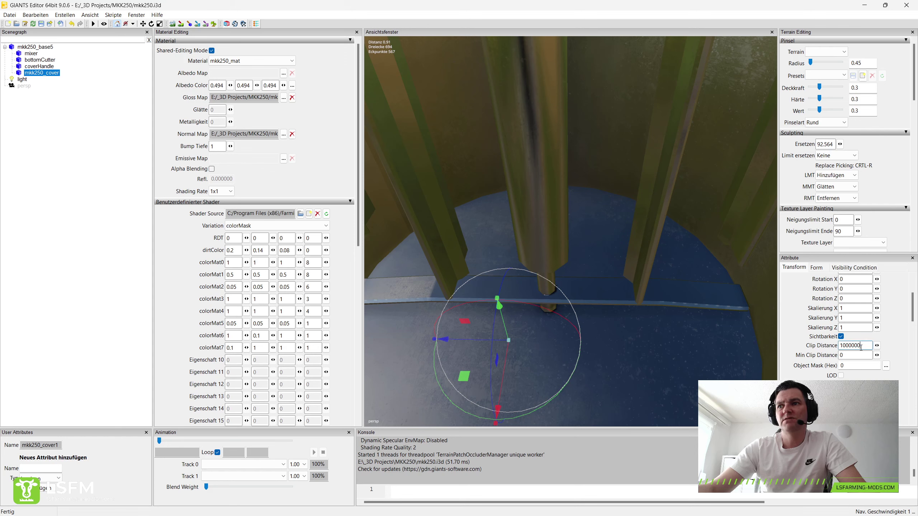
click(35, 47)
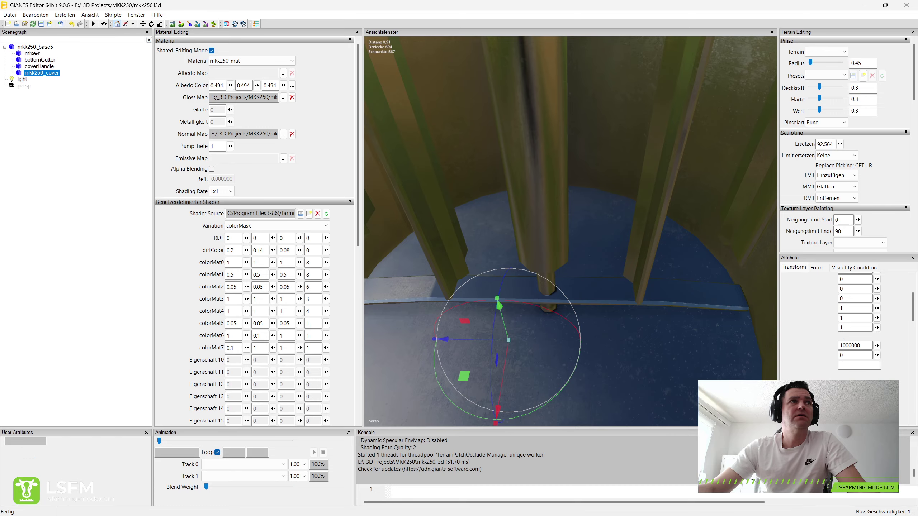
Step: Move mkk250_cover up onto the box top and over the round opening
key(f)
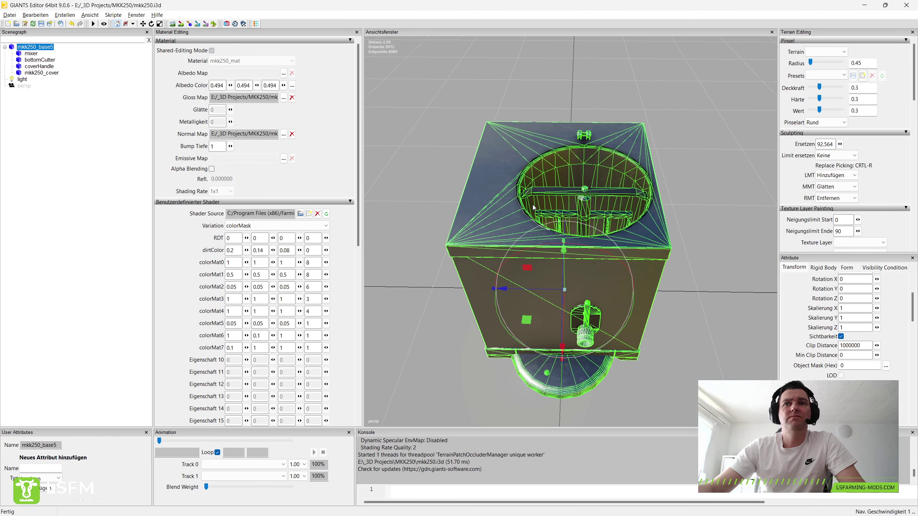
click(41, 73)
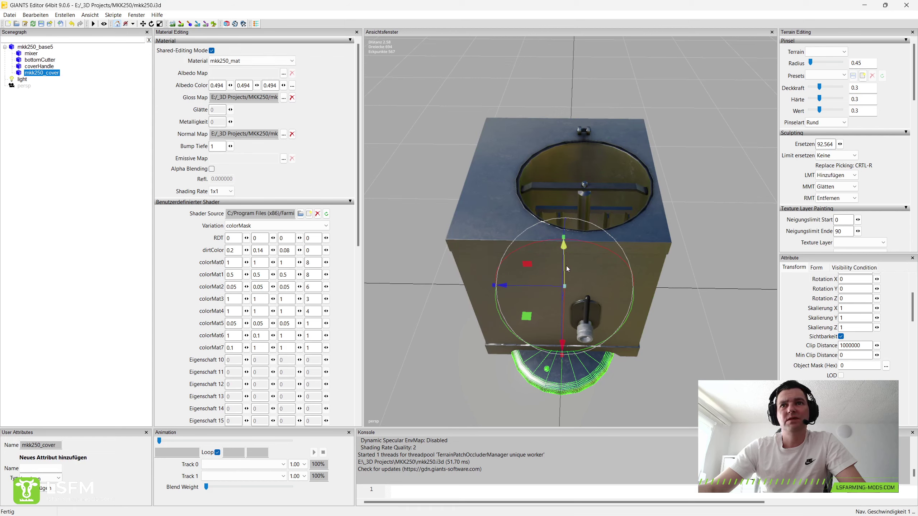
drag(566, 265, 571, 97)
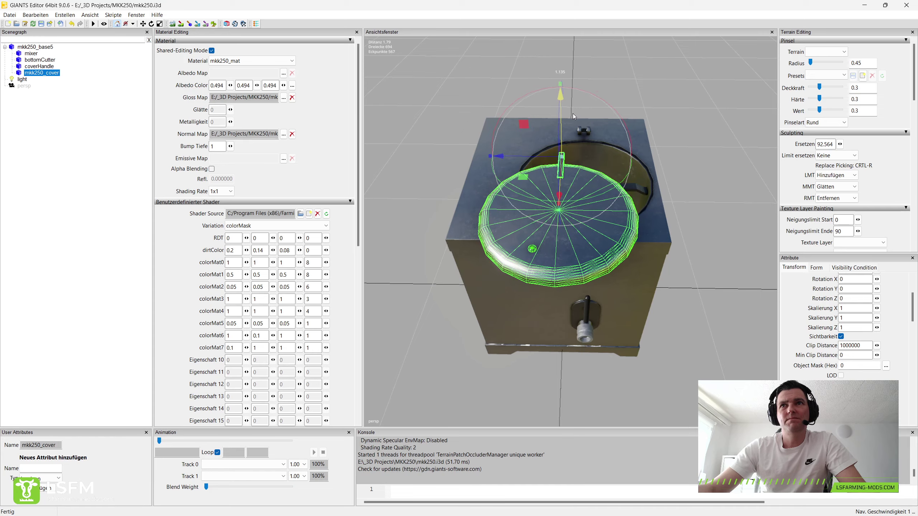
mouse_move(523, 145)
middle_down()
mouse_move(690, 185)
mouse_move(625, 207)
mouse_move(623, 185)
middle_up()
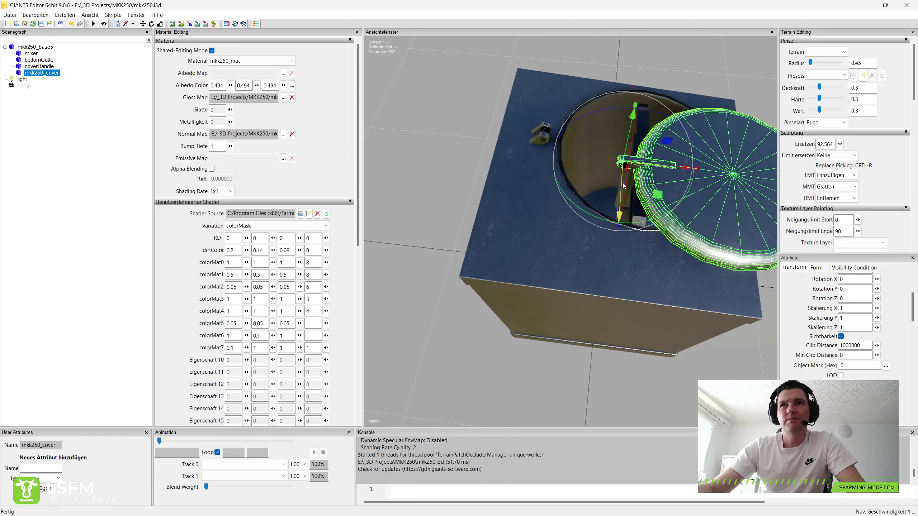
drag(648, 167, 581, 158)
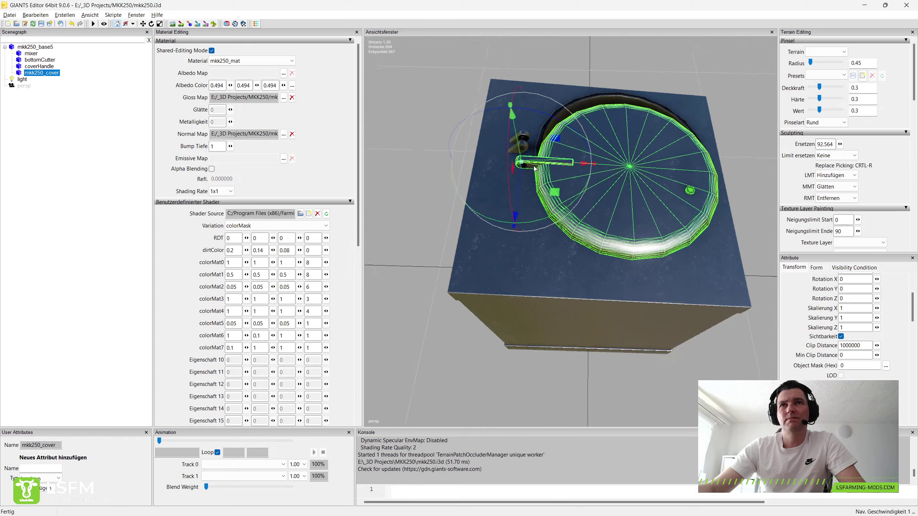
mouse_move(580, 158)
middle_down()
mouse_move(698, 157)
mouse_move(611, 153)
mouse_move(658, 146)
mouse_move(542, 218)
mouse_move(536, 182)
mouse_move(498, 168)
mouse_move(550, 201)
middle_up()
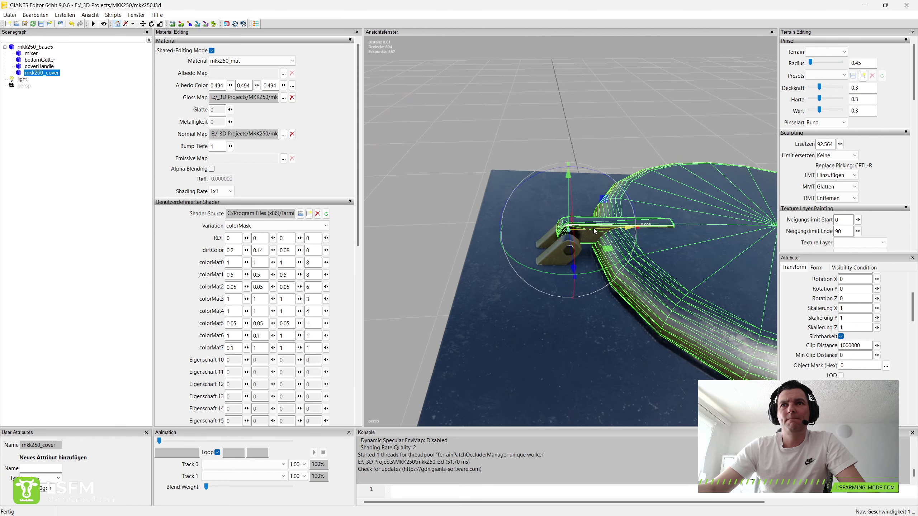
drag(568, 219, 566, 219)
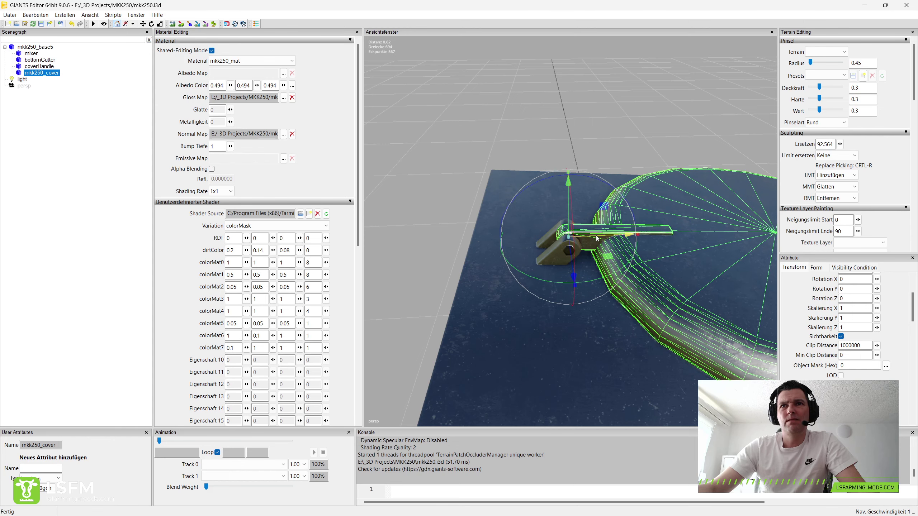
mouse_move(595, 235)
middle_down()
mouse_move(629, 242)
mouse_move(572, 229)
mouse_move(544, 160)
mouse_move(600, 181)
mouse_move(621, 202)
mouse_move(610, 214)
middle_up()
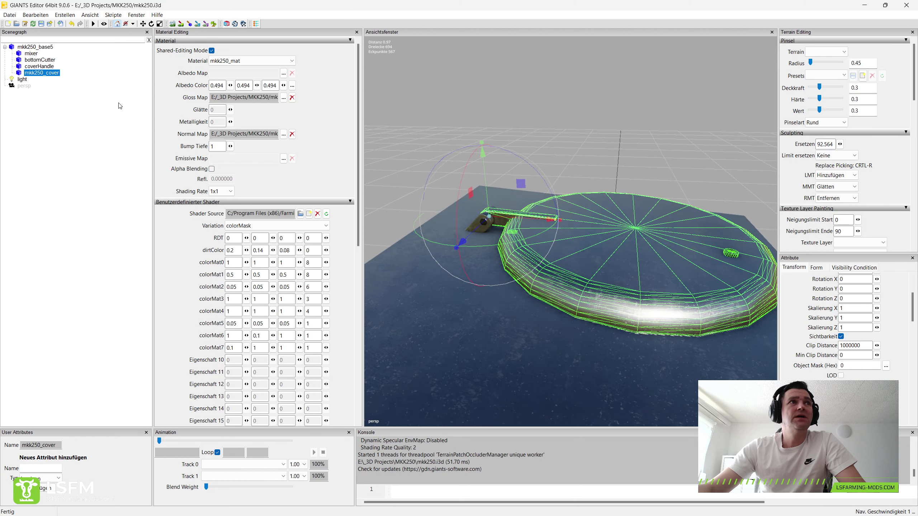
click(39, 66)
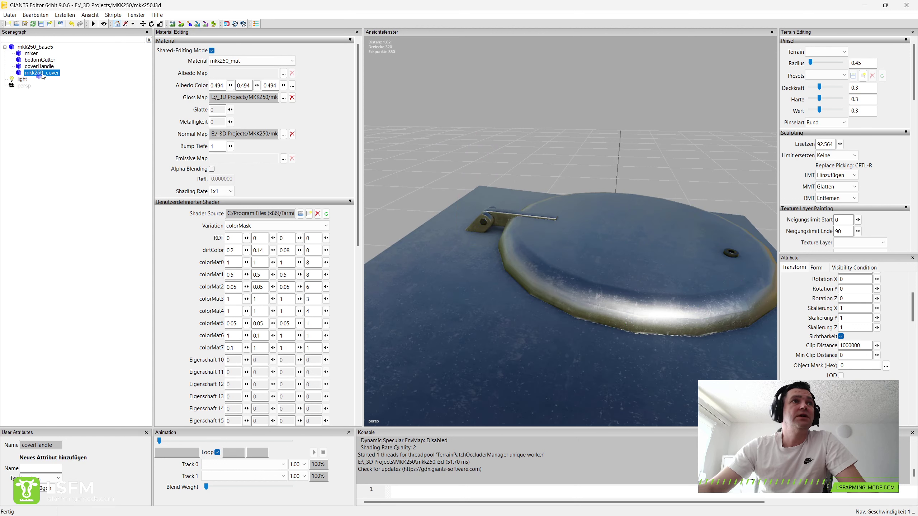
Step: Parent coverHandle under mkk250_cover and frame the handle in view
drag(42, 77, 49, 71)
click(36, 73)
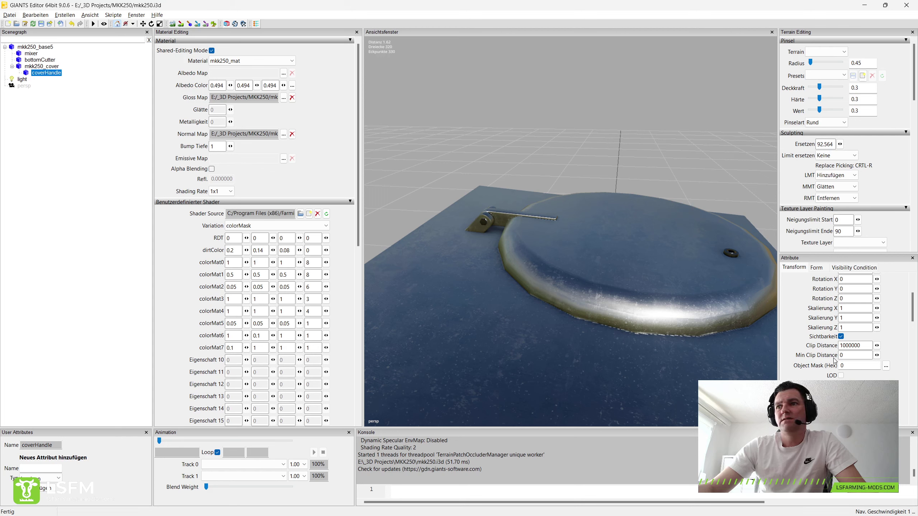
key(f)
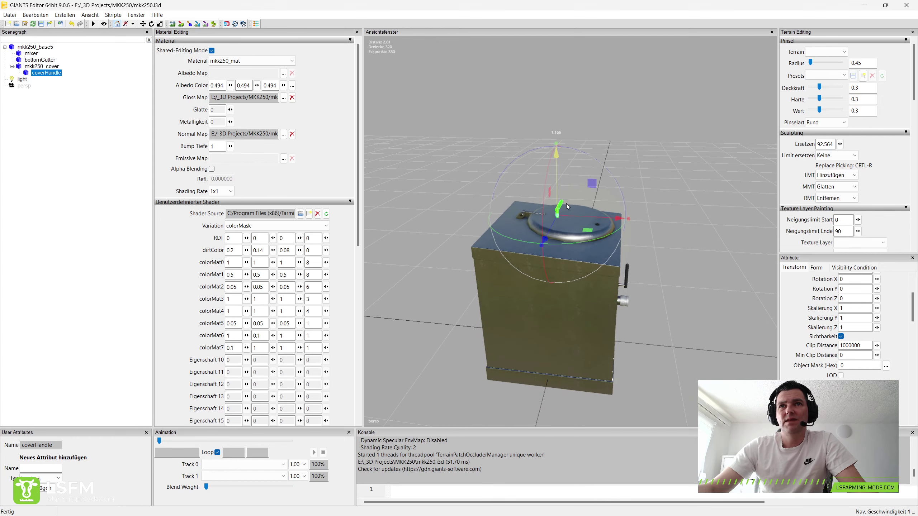
scroll(556, 229, up, 3)
scroll(555, 230, up, 6)
middle_drag(642, 213, 609, 232)
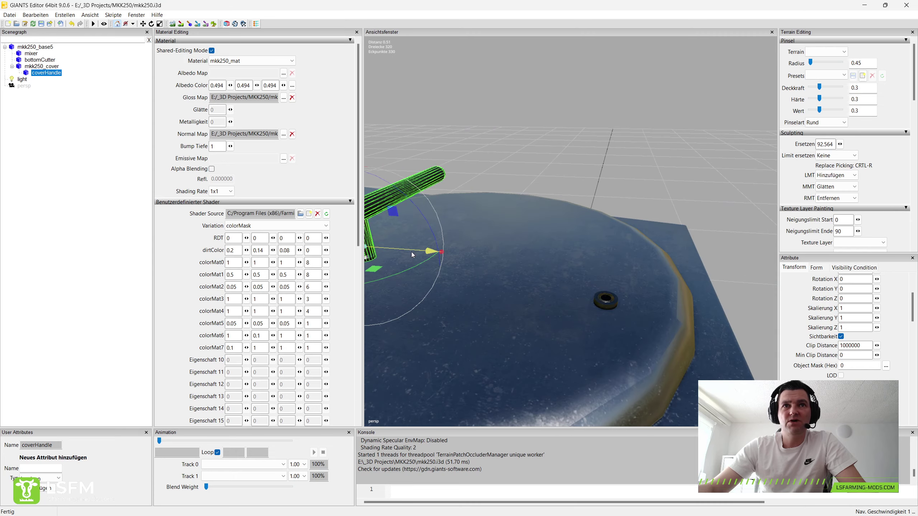
middle_drag(413, 255, 666, 293)
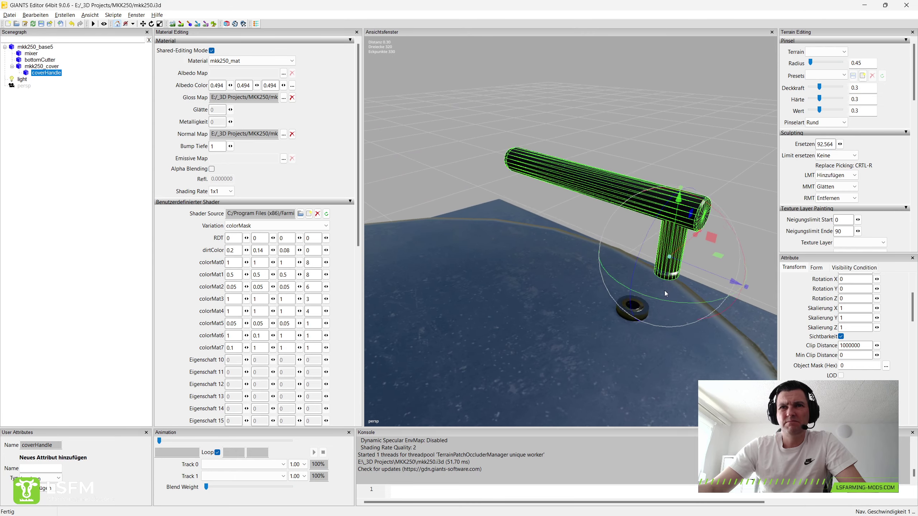
middle_drag(679, 244, 668, 299)
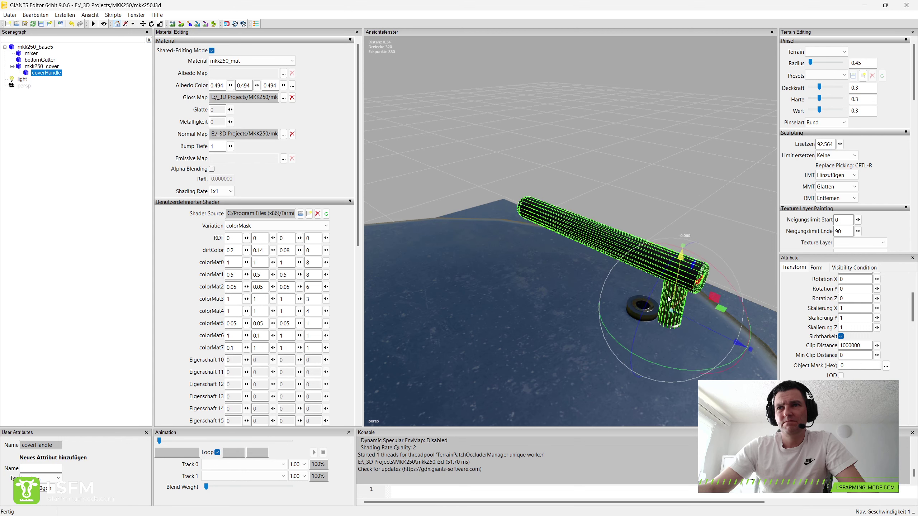
Step: Nudge the handle up and along X onto the lid, undoing a trial rotation
mouse_move(668, 299)
mouse_down()
mouse_move(666, 309)
mouse_move(656, 289)
mouse_up()
mouse_move(656, 288)
middle_down()
mouse_move(555, 275)
mouse_move(586, 247)
mouse_move(542, 249)
mouse_move(559, 280)
middle_up()
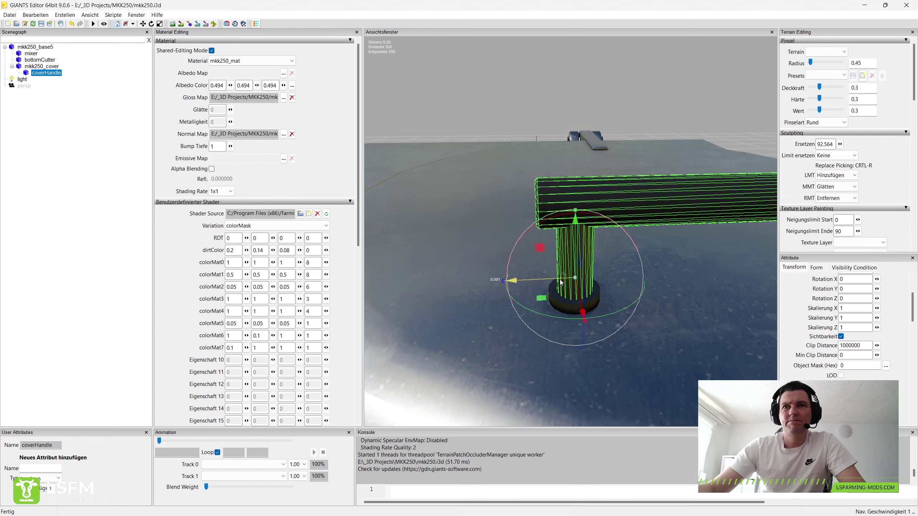
drag(559, 280, 561, 283)
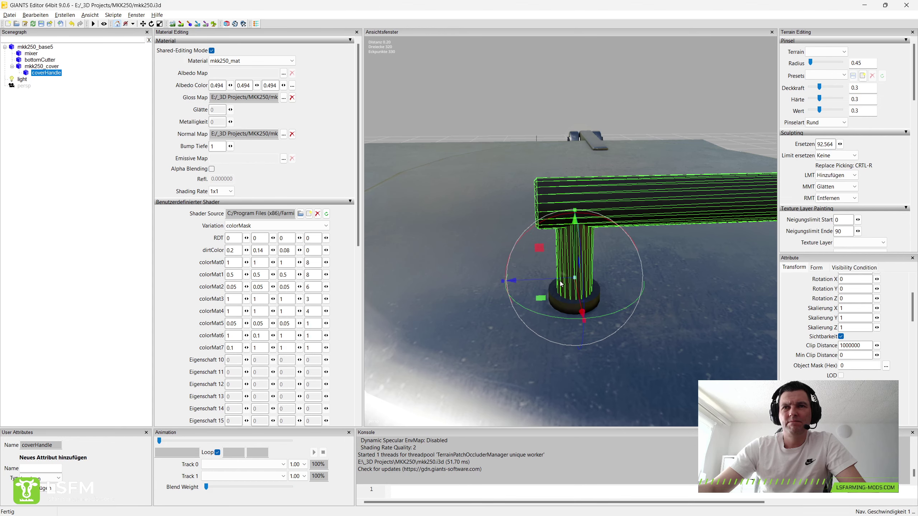
middle_drag(559, 281, 673, 269)
key(f)
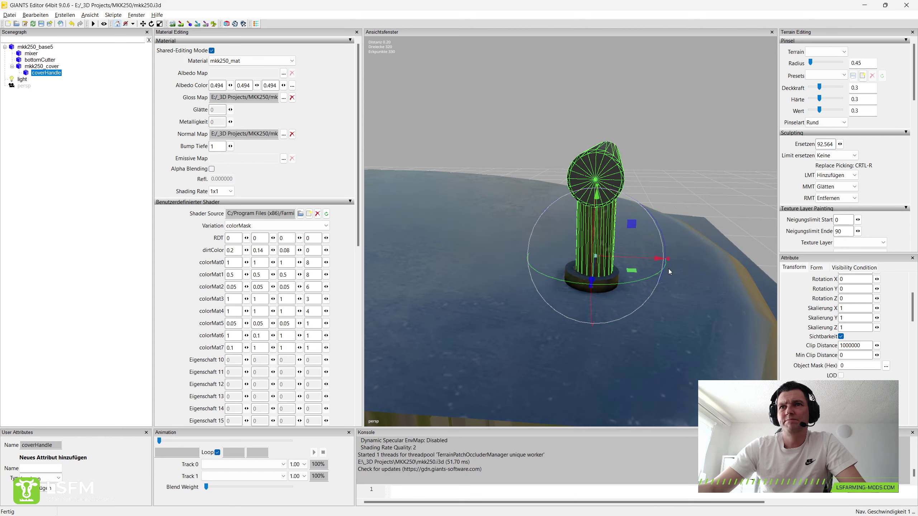
scroll(619, 258, down, 3)
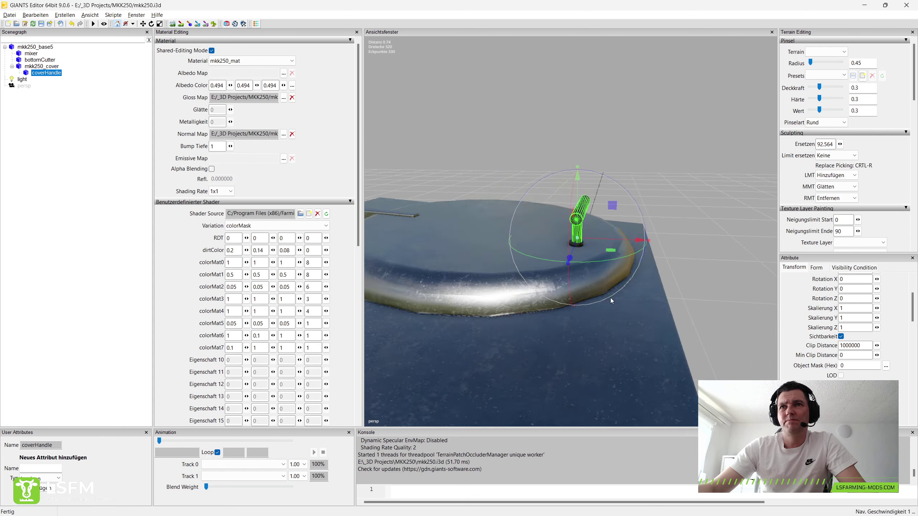
mouse_move(610, 298)
middle_down()
mouse_move(544, 297)
mouse_move(536, 317)
mouse_move(493, 333)
middle_up()
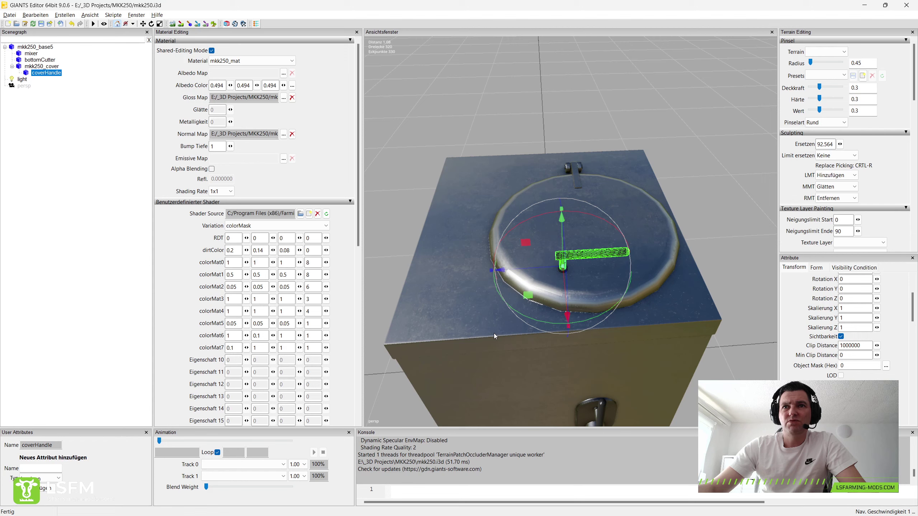
drag(536, 319, 572, 271)
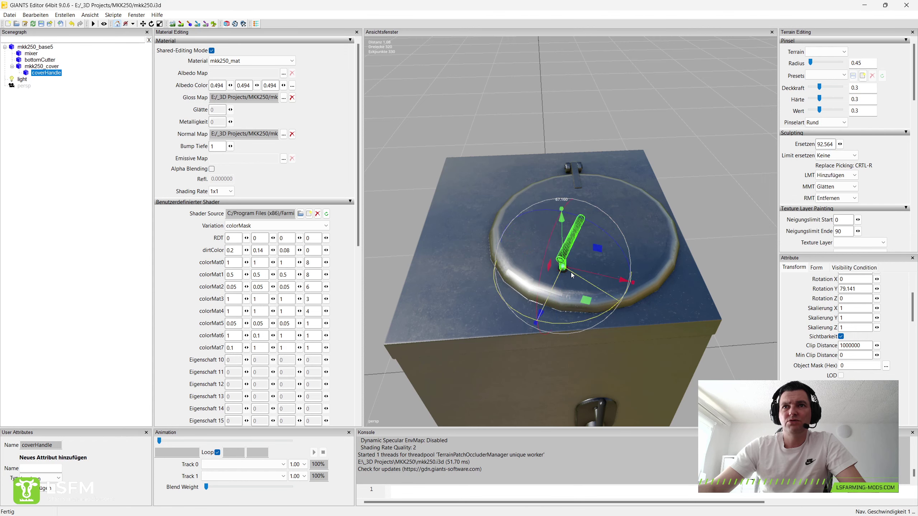
key(ctrl+z)
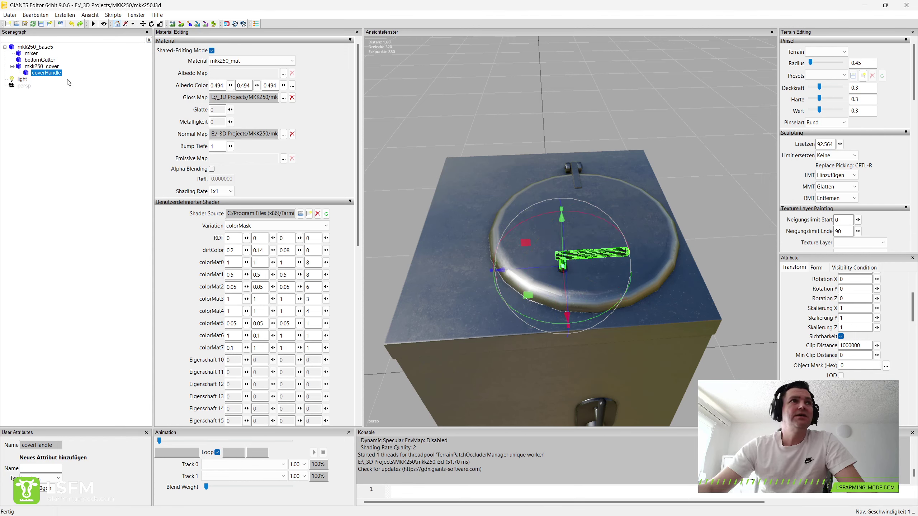
click(40, 66)
Step: Swing mkk250_cover open on its hinge to test it, then undo to close it
middle_drag(482, 189, 577, 194)
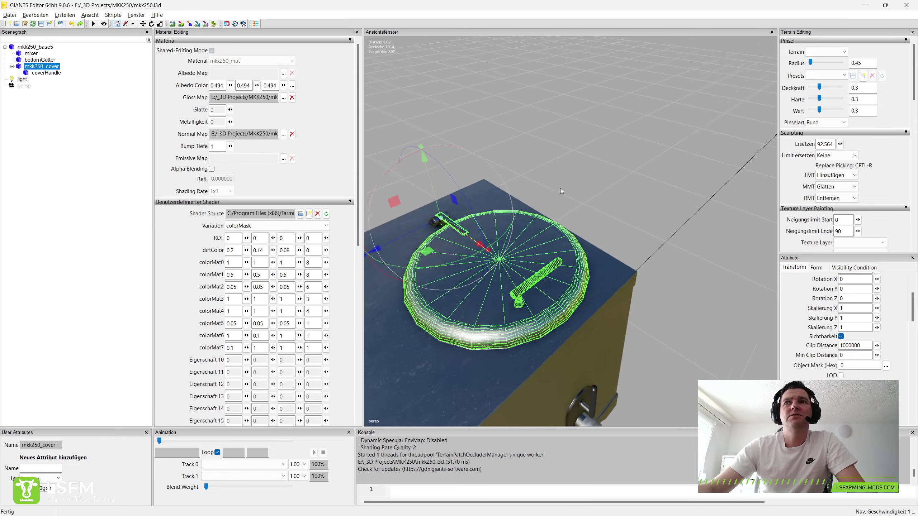
drag(576, 191, 490, 163)
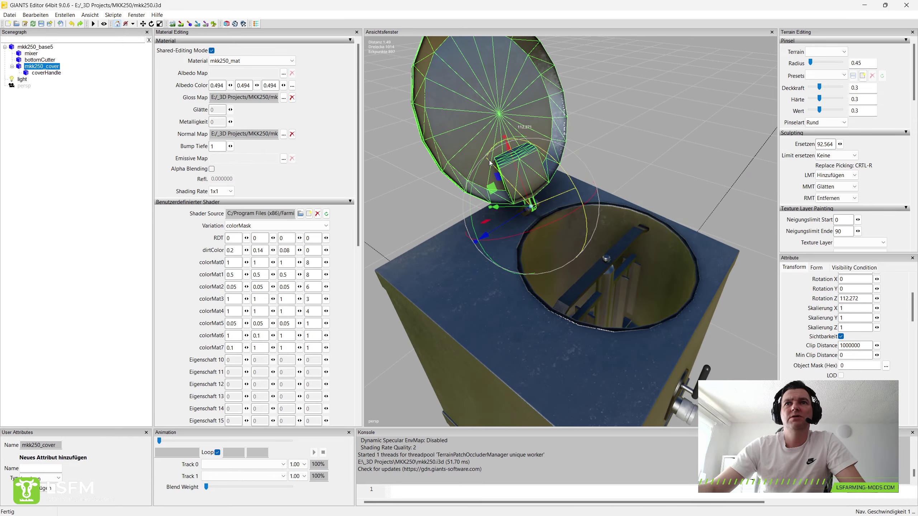
middle_drag(566, 173, 508, 220)
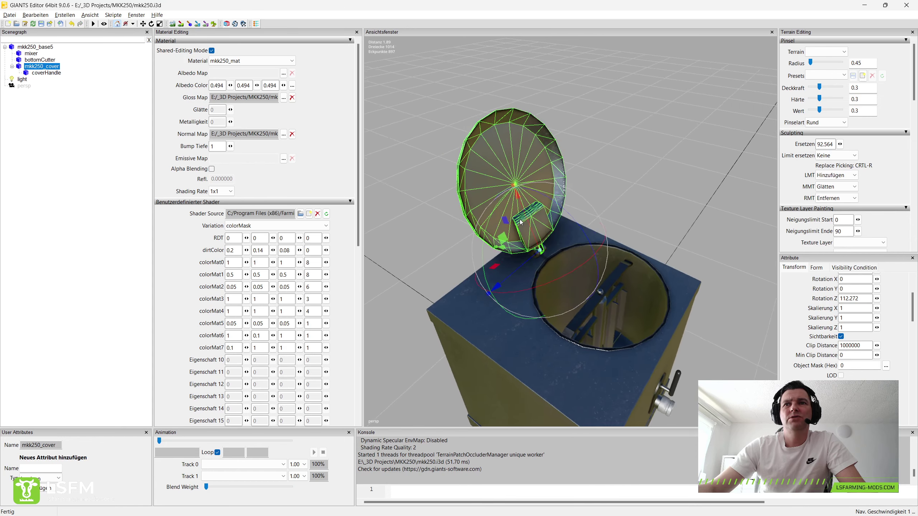
key(ctrl+z)
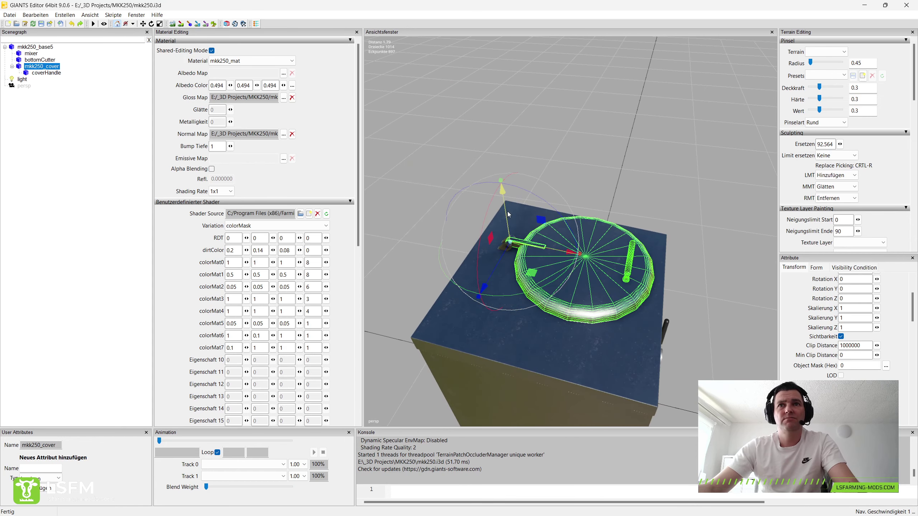
middle_drag(627, 187, 502, 152)
mouse_move(591, 220)
middle_down()
mouse_move(569, 184)
mouse_move(578, 193)
mouse_move(536, 204)
mouse_move(511, 245)
mouse_move(452, 208)
mouse_move(563, 202)
mouse_move(556, 197)
mouse_move(575, 184)
mouse_move(525, 200)
mouse_move(530, 220)
mouse_move(596, 201)
middle_up()
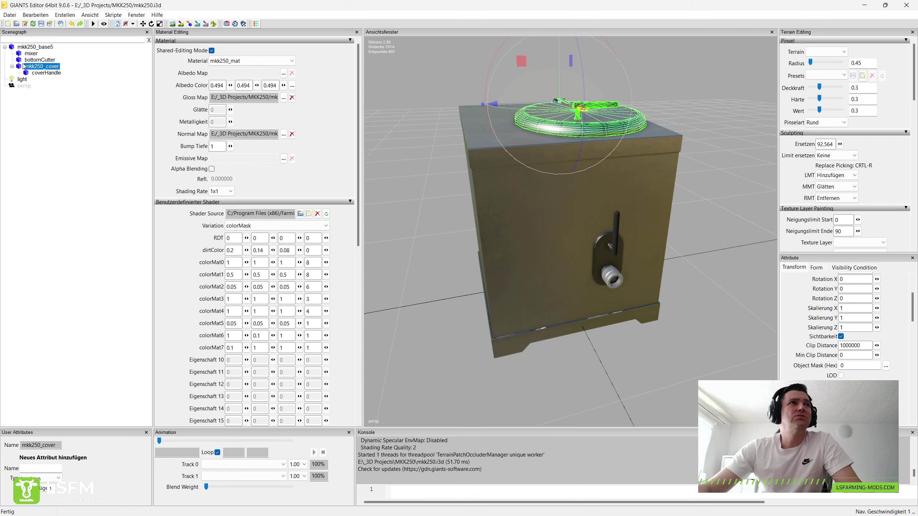
Step: Save the mkk250 scene, then close GIANTS Editor and Total Commander
click(41, 24)
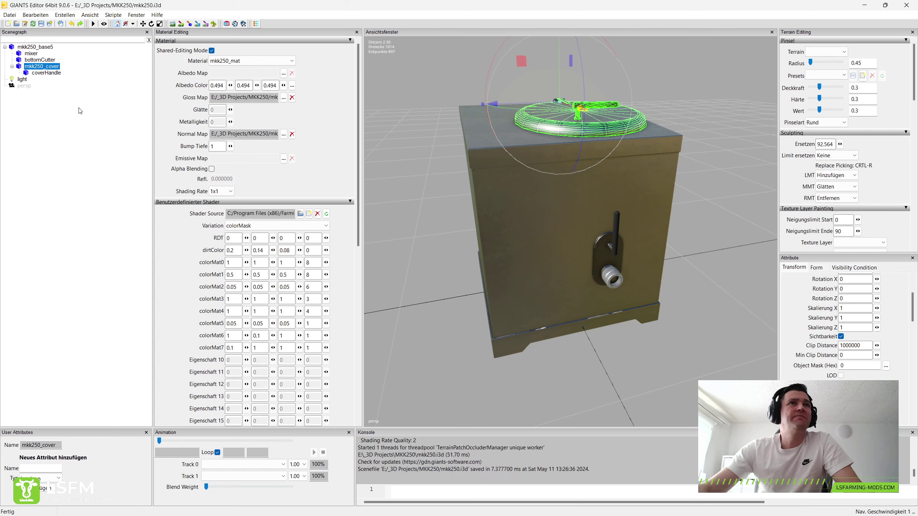
click(906, 6)
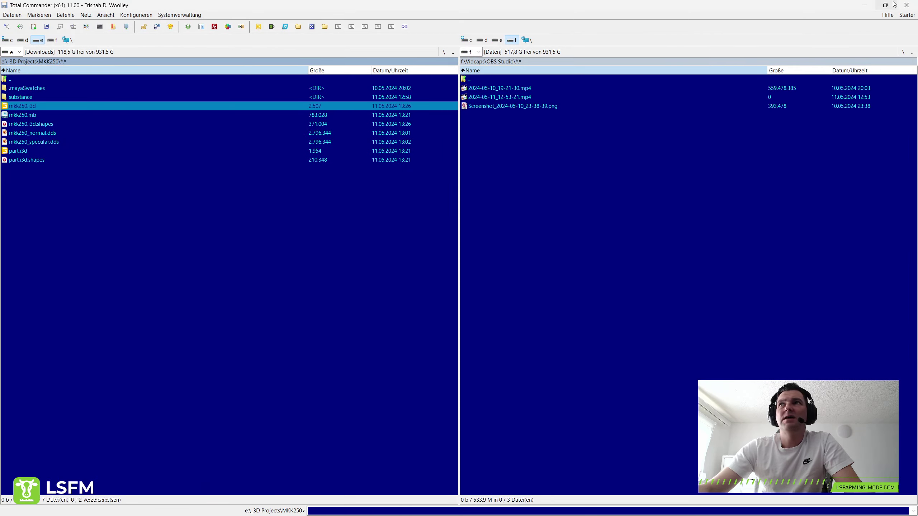
click(906, 5)
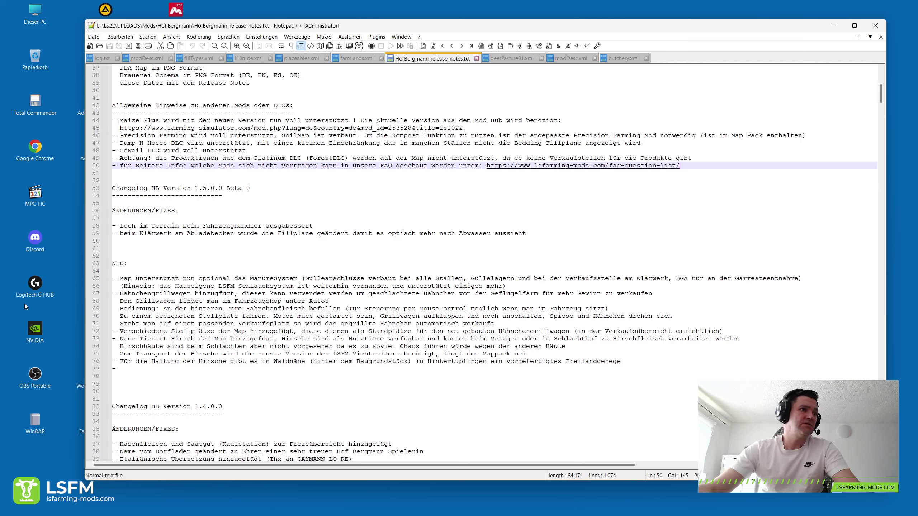